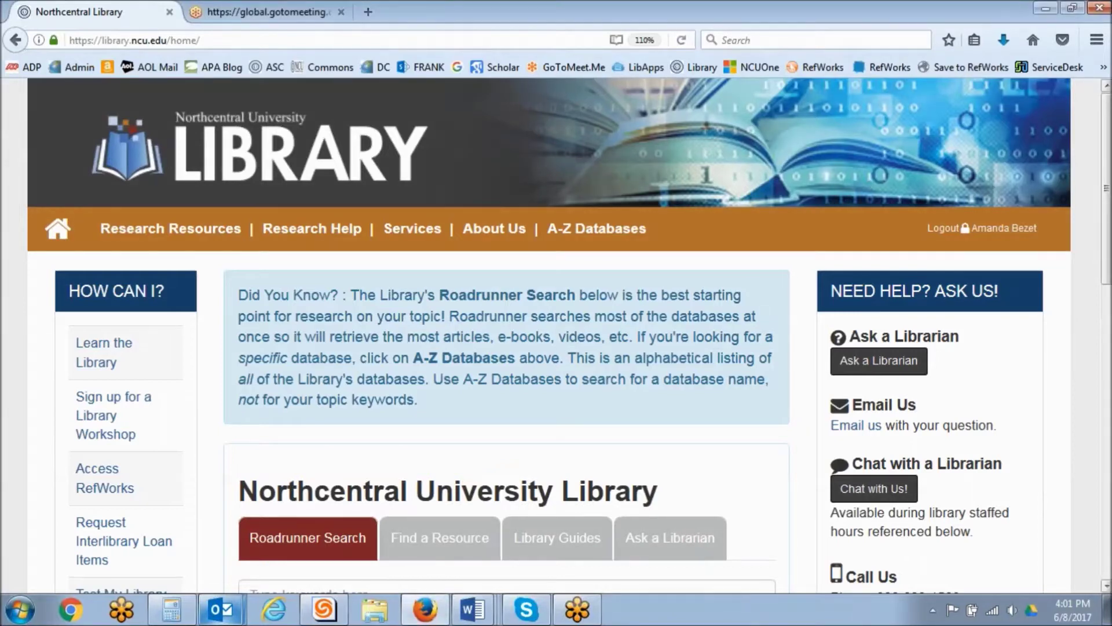
Step: Review the librarian contact options, research consultations and staffed hours on the library home page
scroll(549, 336, down, 3)
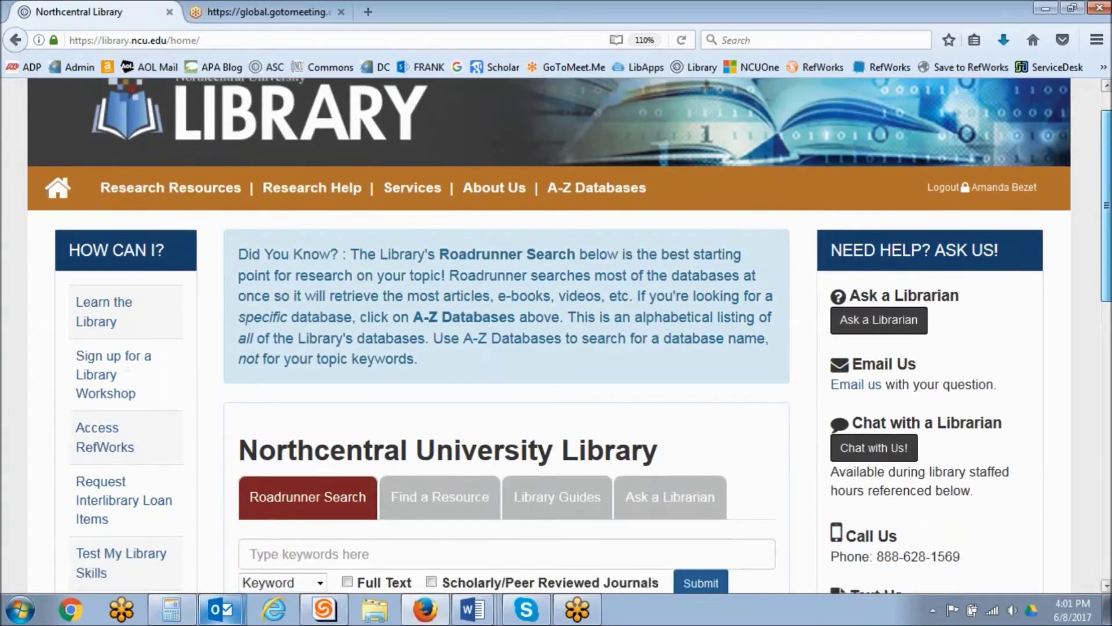
scroll(1092, 298, down, 1)
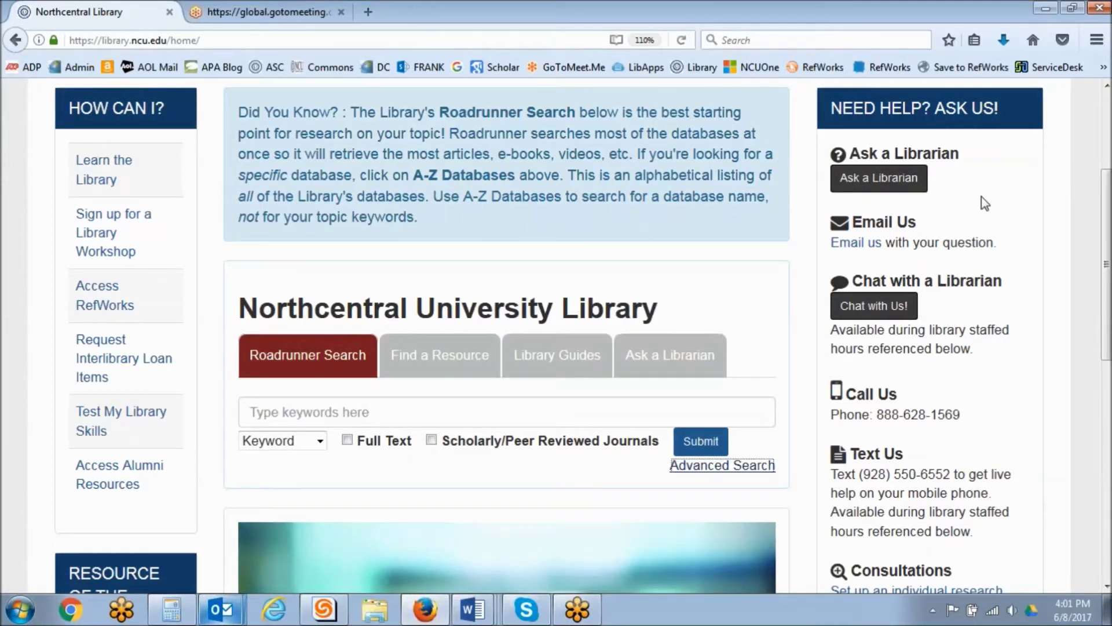
scroll(979, 202, down, 1)
scroll(979, 203, up, 1)
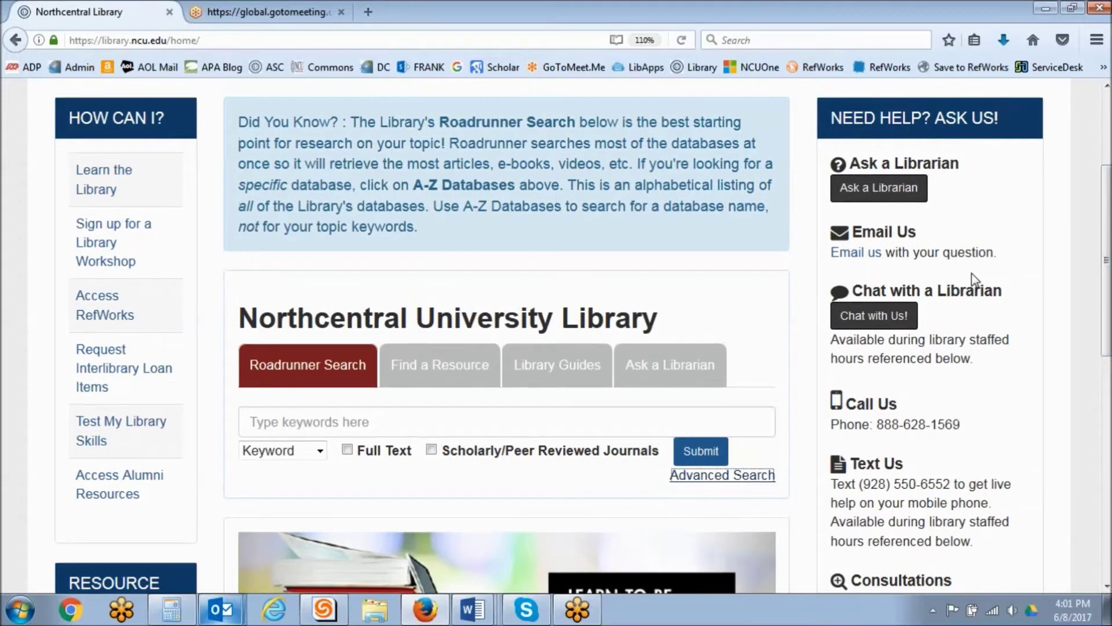
click(892, 319)
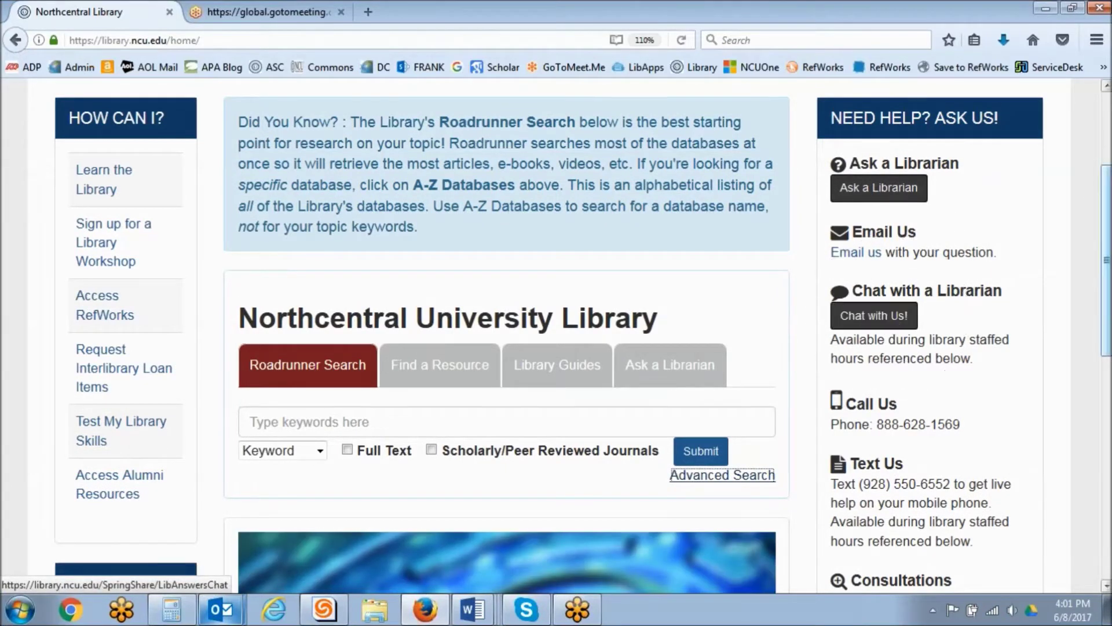
scroll(858, 290, down, 3)
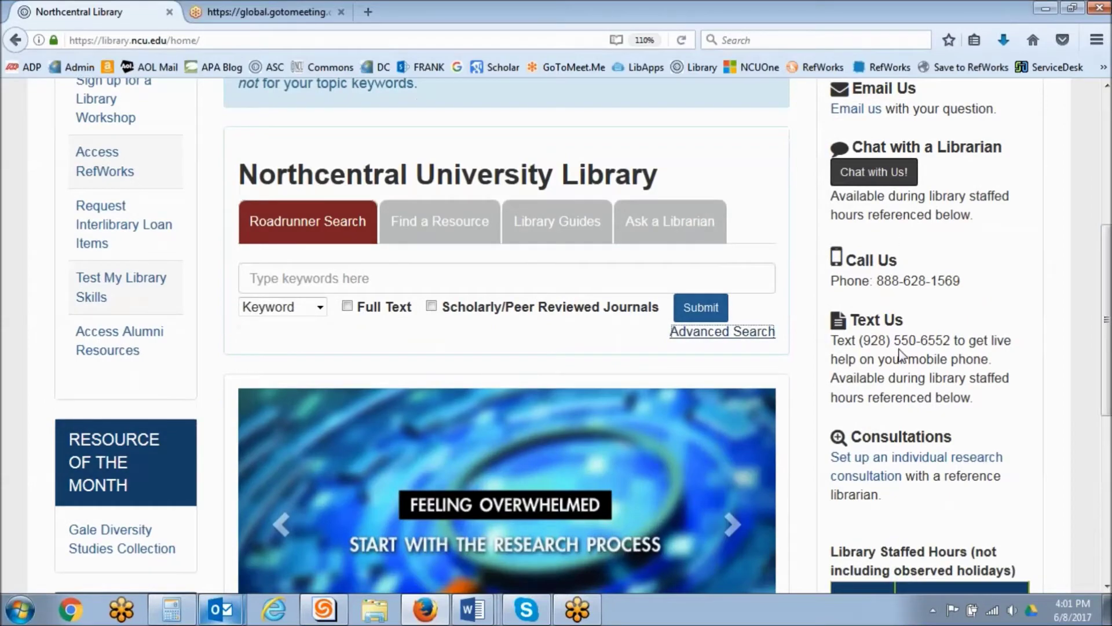
scroll(972, 414, down, 2)
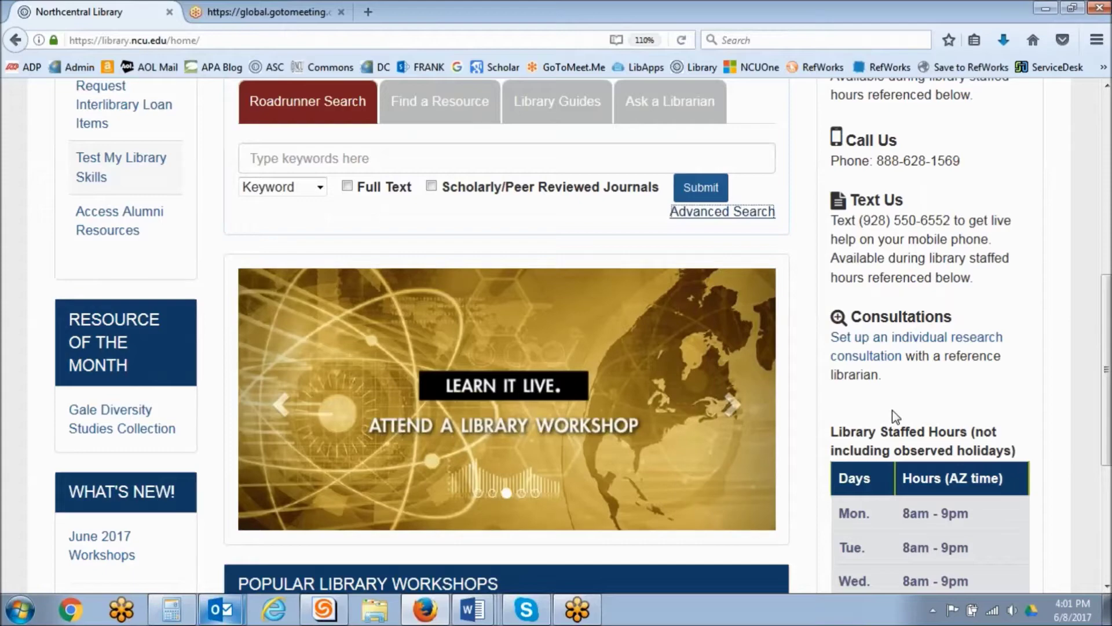
drag(1106, 299, 1107, 81)
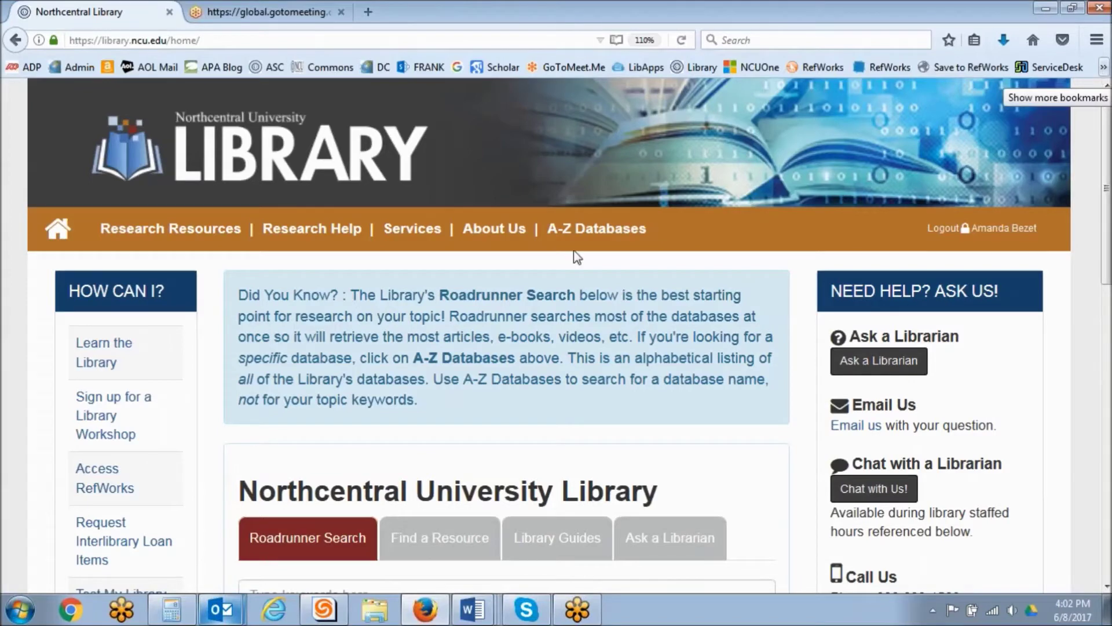
Step: Open the Learn the Library guide from Research Help and go to its Library Workshop Videos page
mouse_move(357, 231)
click(322, 238)
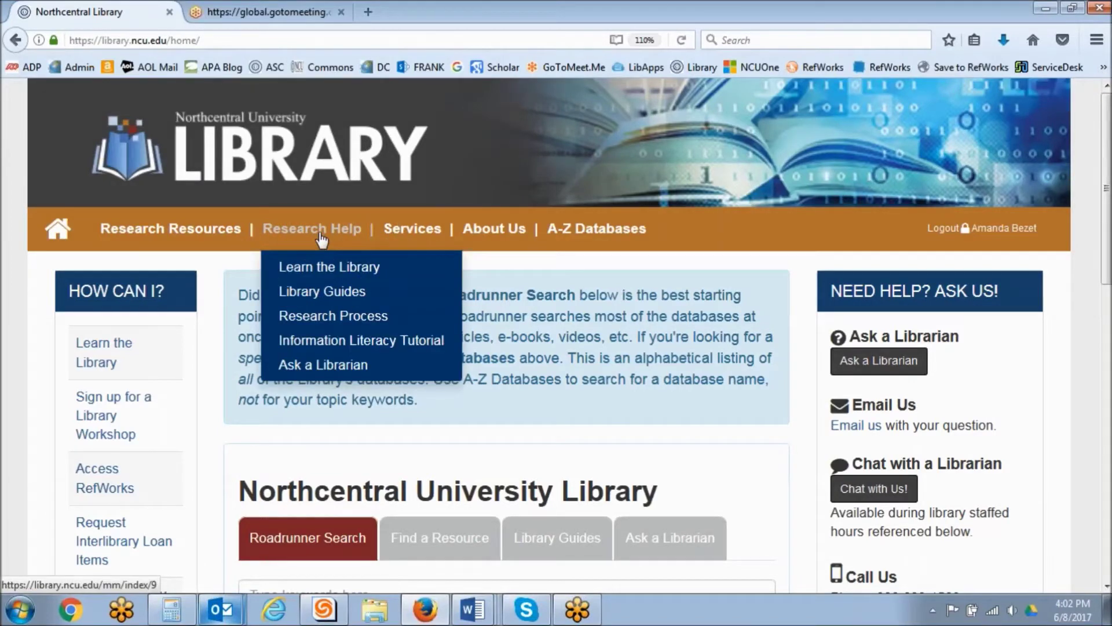
click(335, 267)
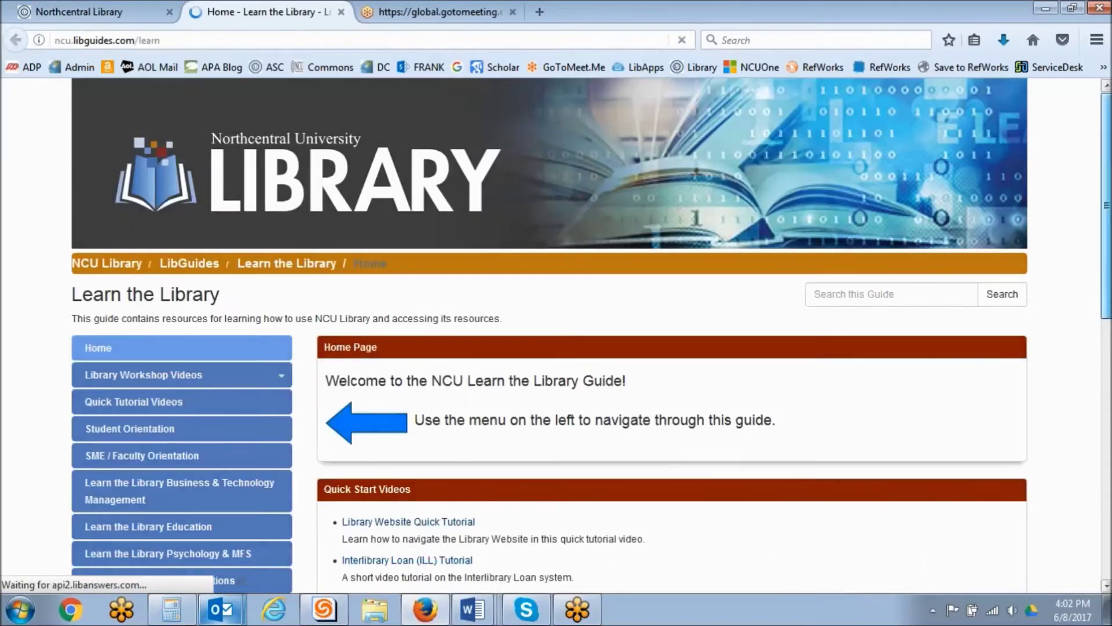
scroll(556, 334, down, 3)
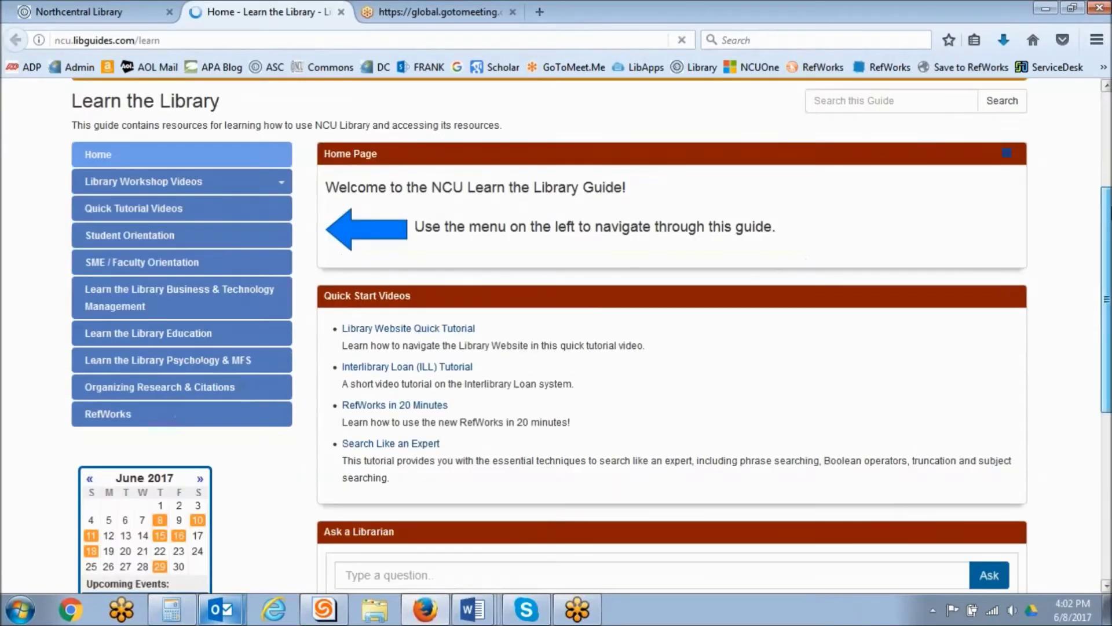
click(183, 185)
click(184, 187)
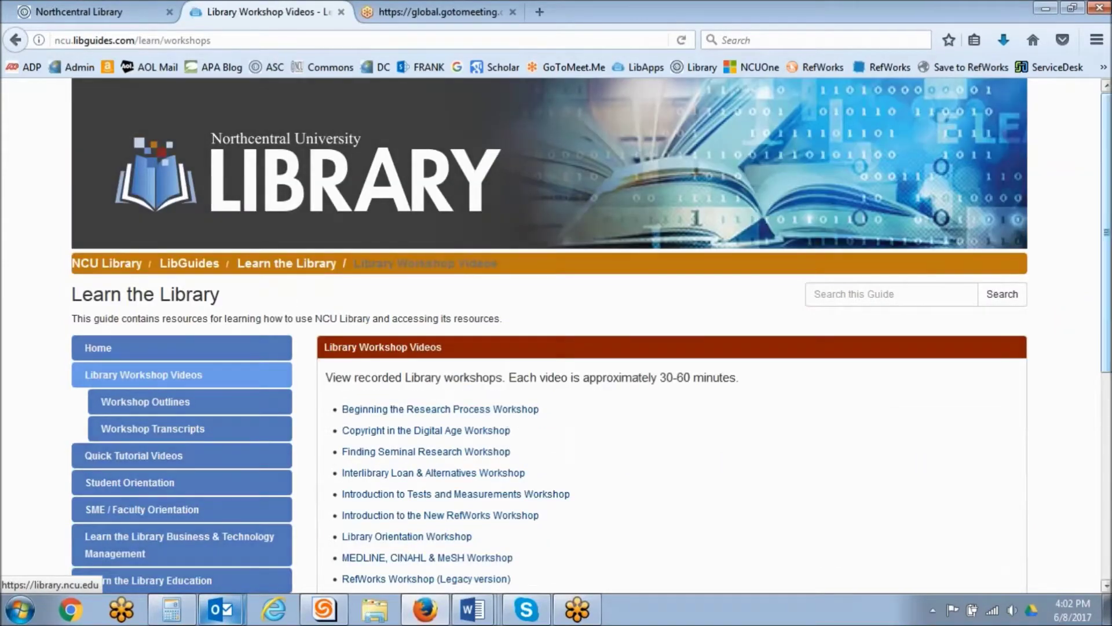
Step: Look through the list of recorded library workshops and the Library Workshop Feedback section
scroll(346, 492, down, 3)
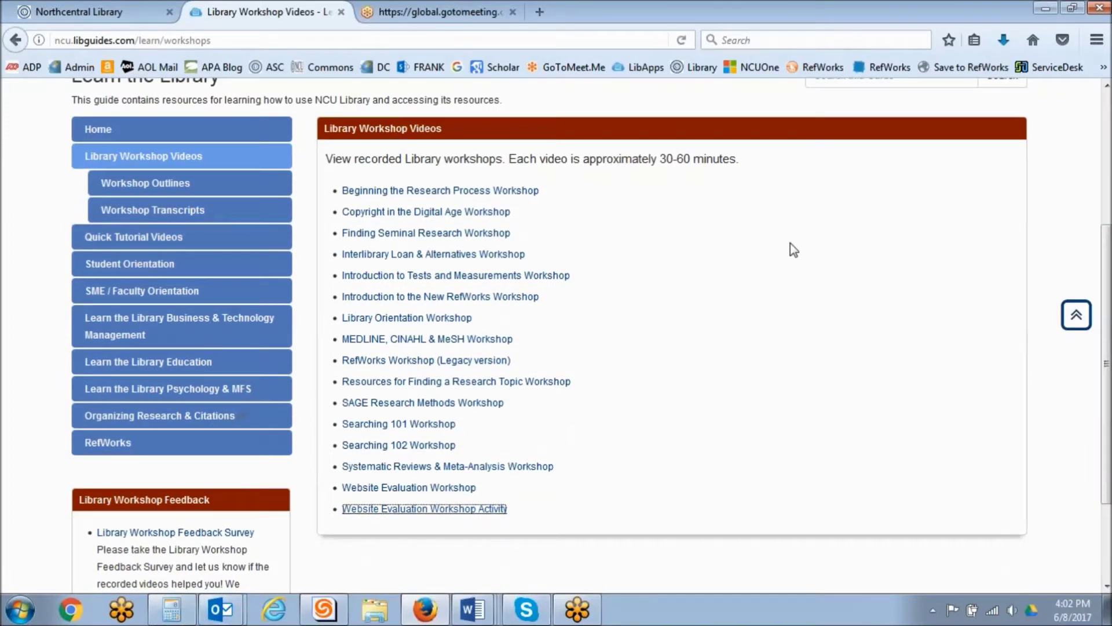
click(402, 447)
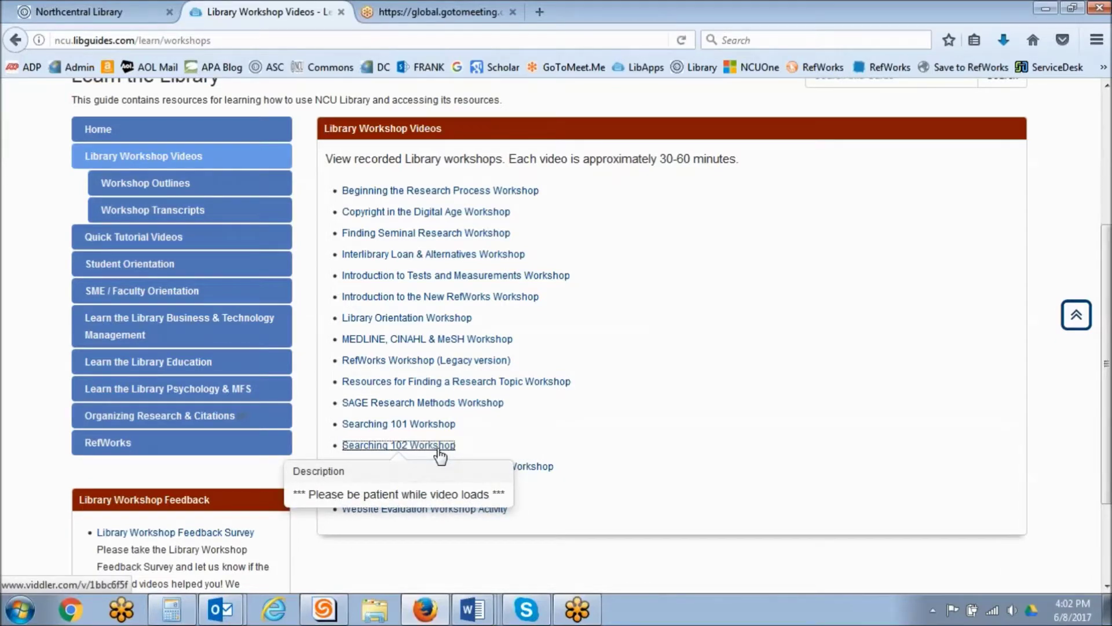
scroll(580, 492, down, 1)
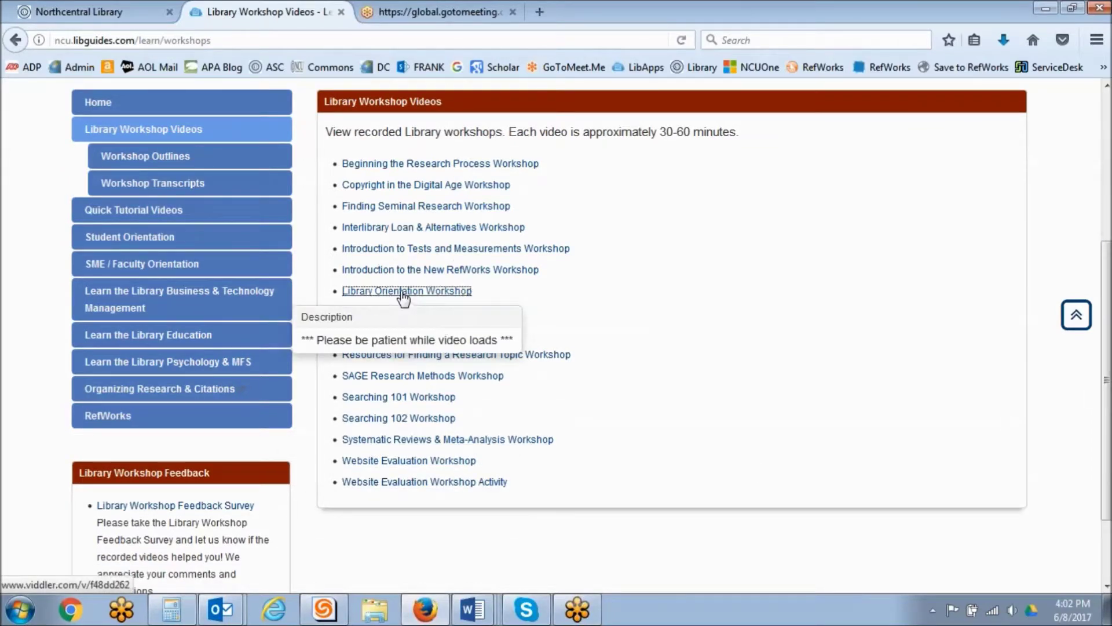
scroll(404, 296, up, 1)
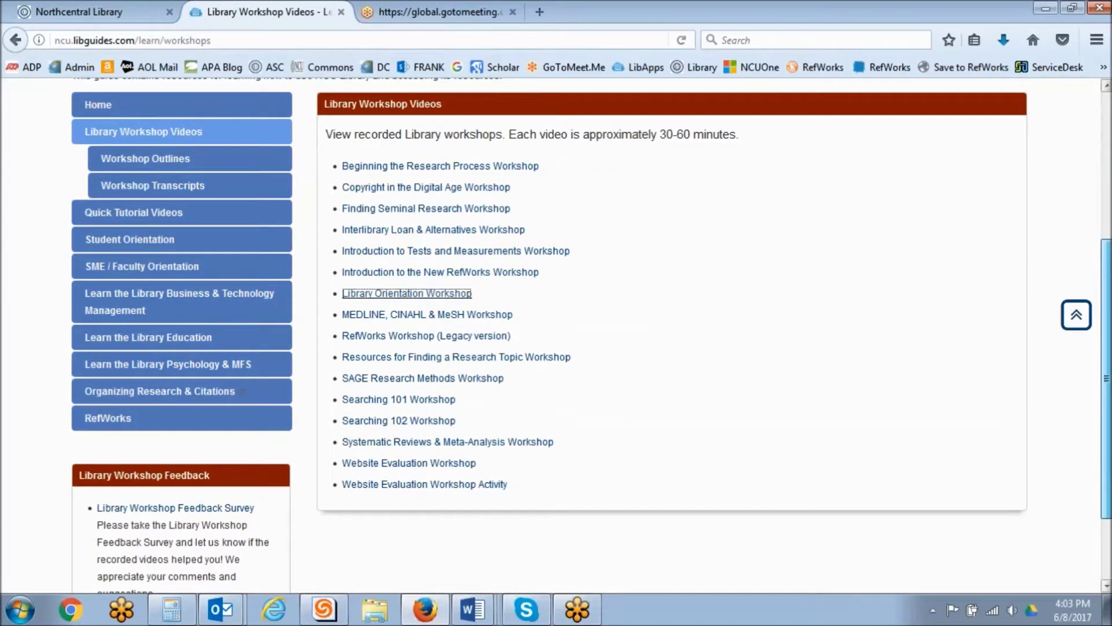
scroll(844, 526, down, 3)
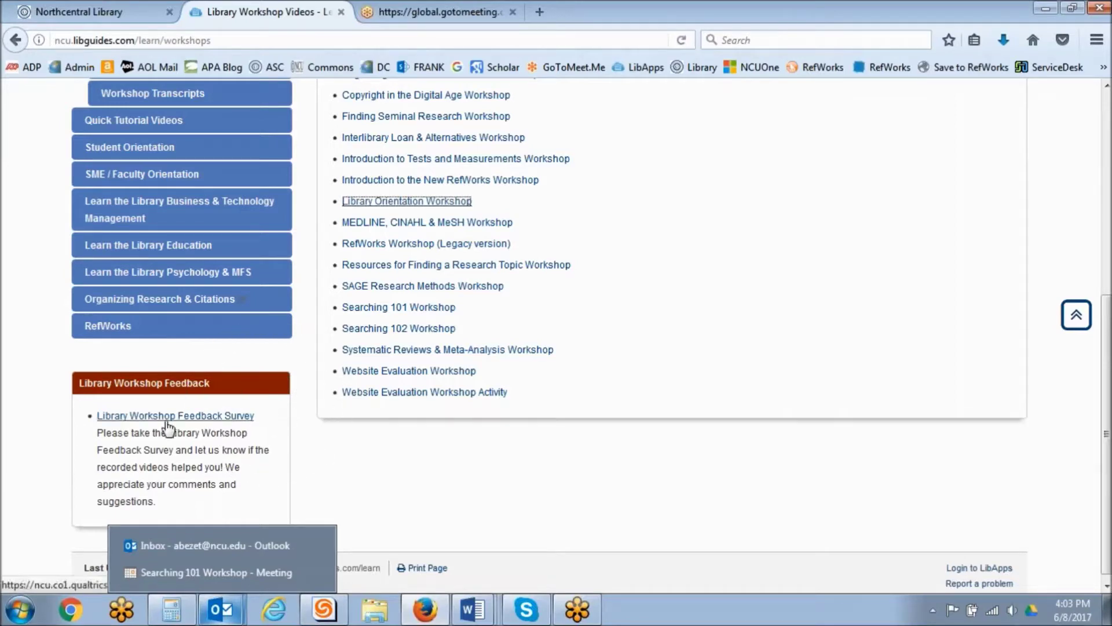
key(ctrl)
click(457, 457)
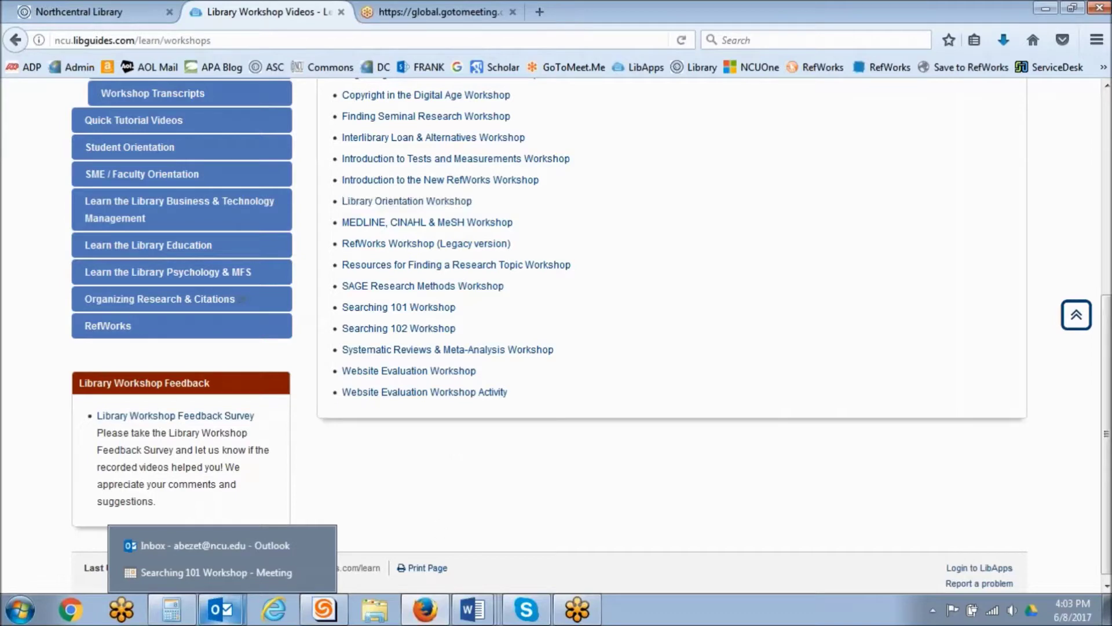
scroll(579, 336, up, 3)
scroll(580, 336, down, 1)
drag(1110, 451, 1105, 455)
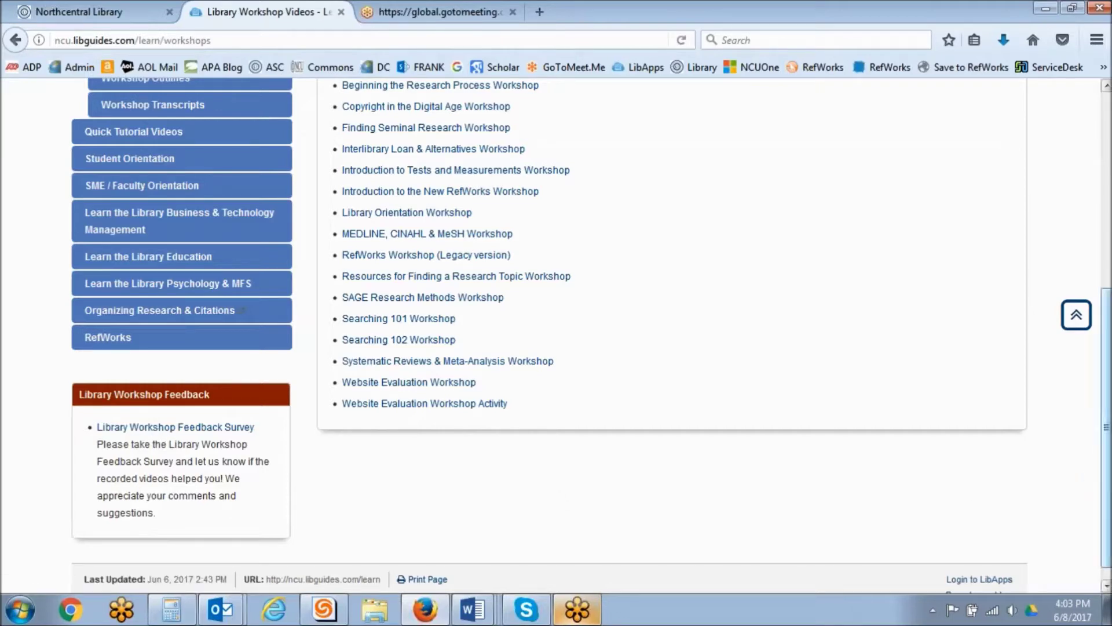
drag(1106, 428, 1091, 46)
drag(1108, 173, 1107, 210)
drag(1107, 328, 1106, 373)
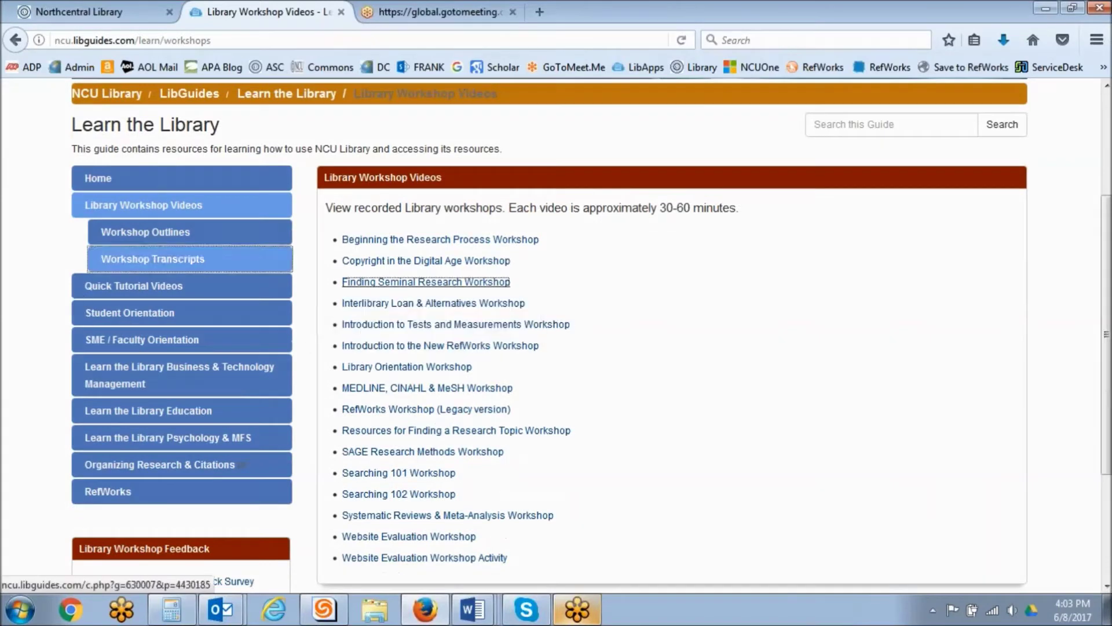
Step: Open the Workshop Outlines page and locate the Searching 101 Workshop Outline
click(169, 235)
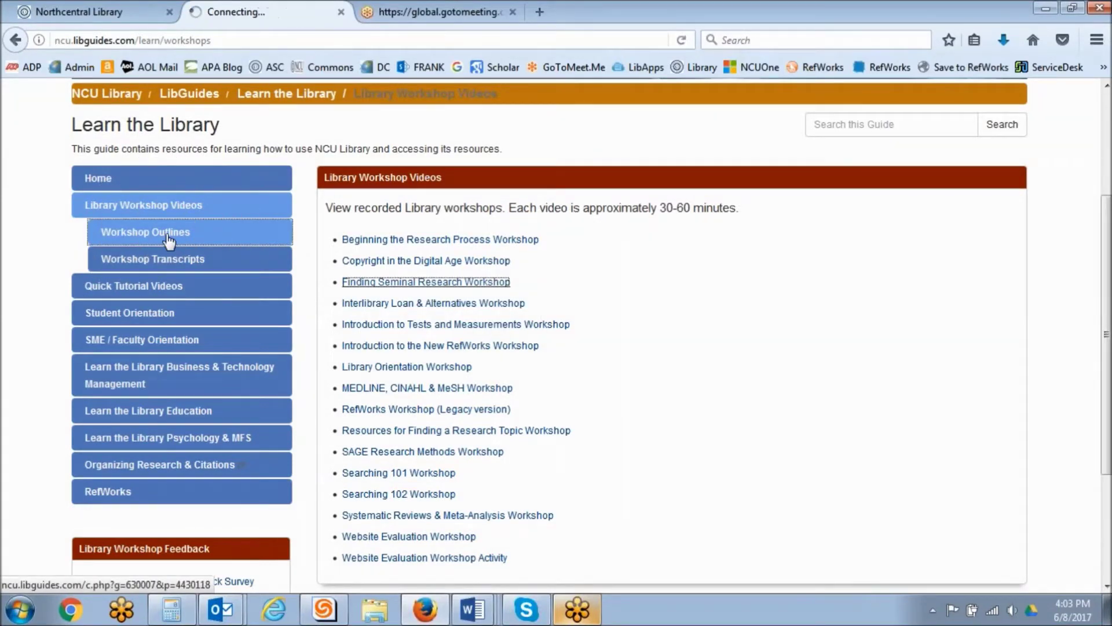
scroll(319, 511, down, 4)
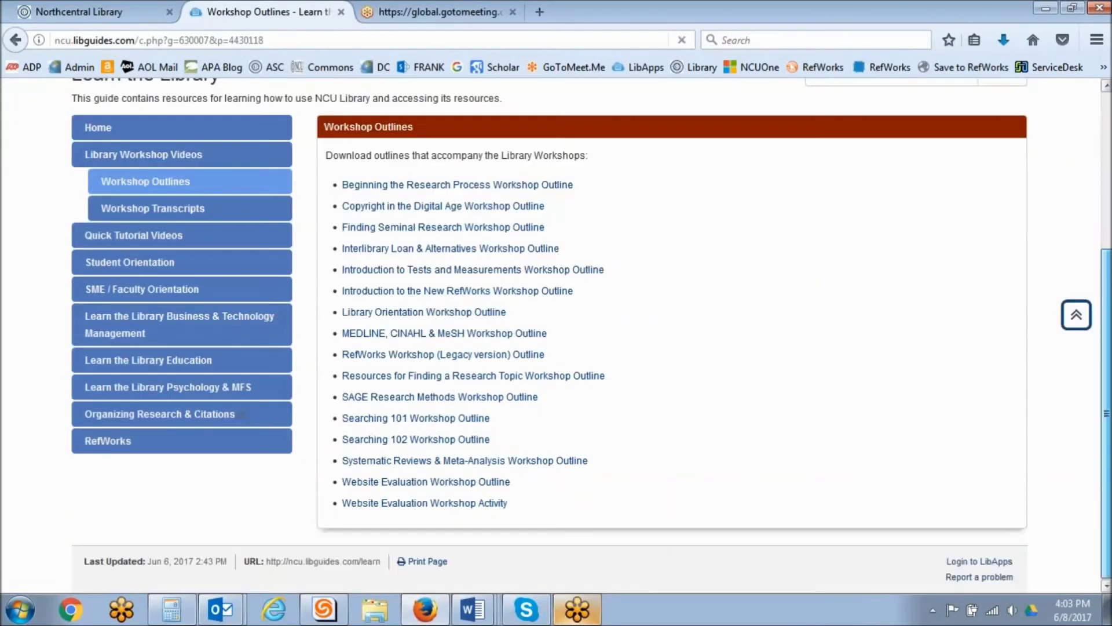
mouse_move(387, 423)
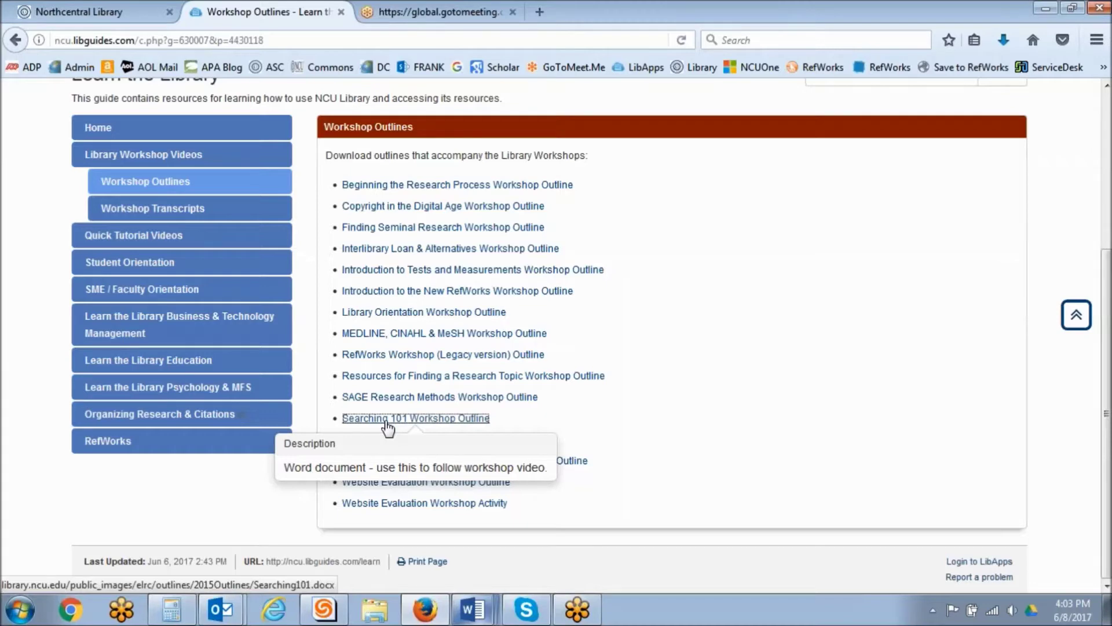
click(1077, 315)
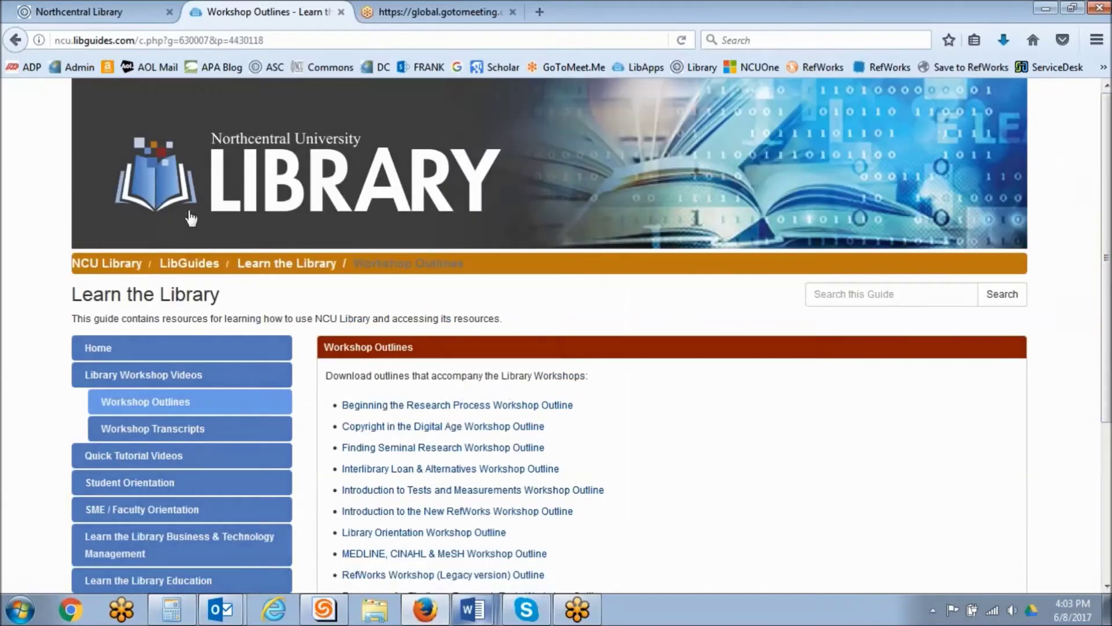
Step: Close the Learn the Library guide and open the Research Process guide from the library home page's Research Help
click(341, 12)
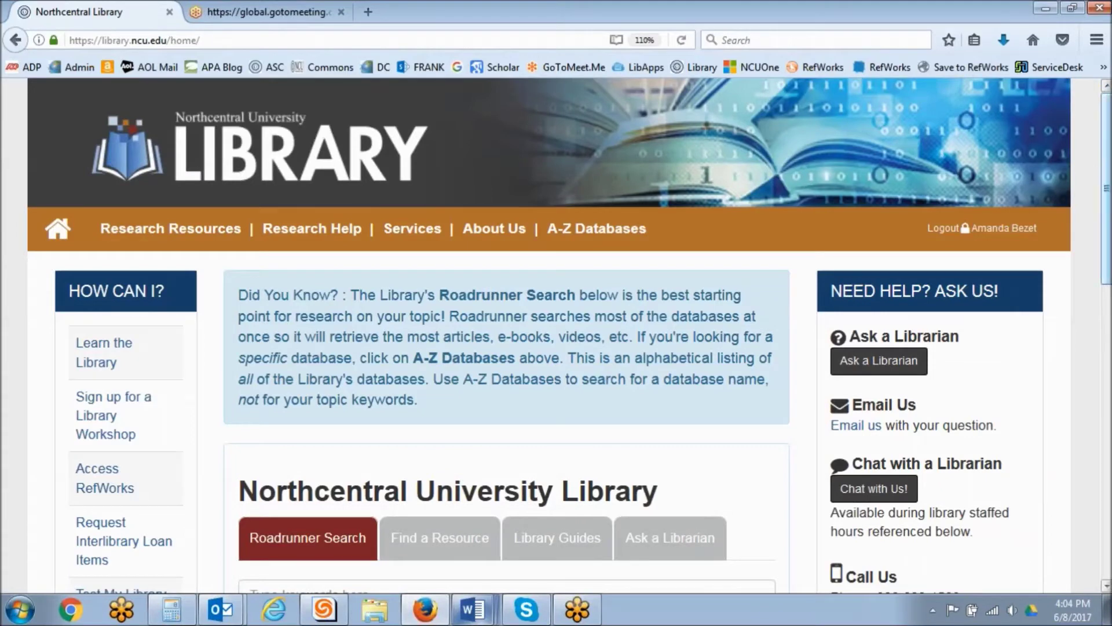
scroll(556, 336, down, 2)
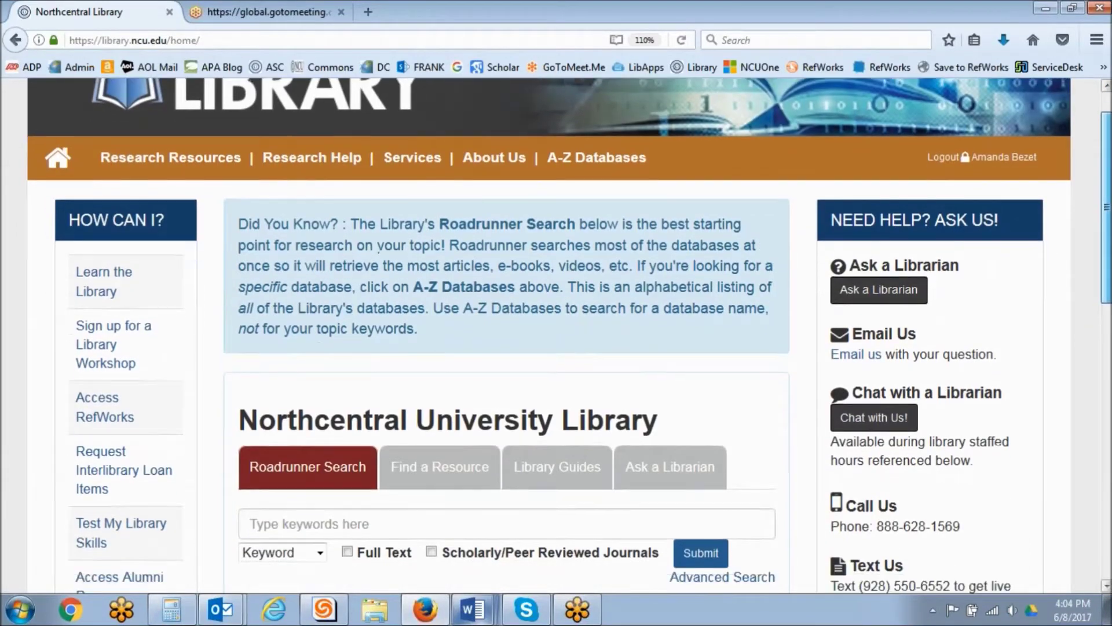
scroll(556, 336, down, 1)
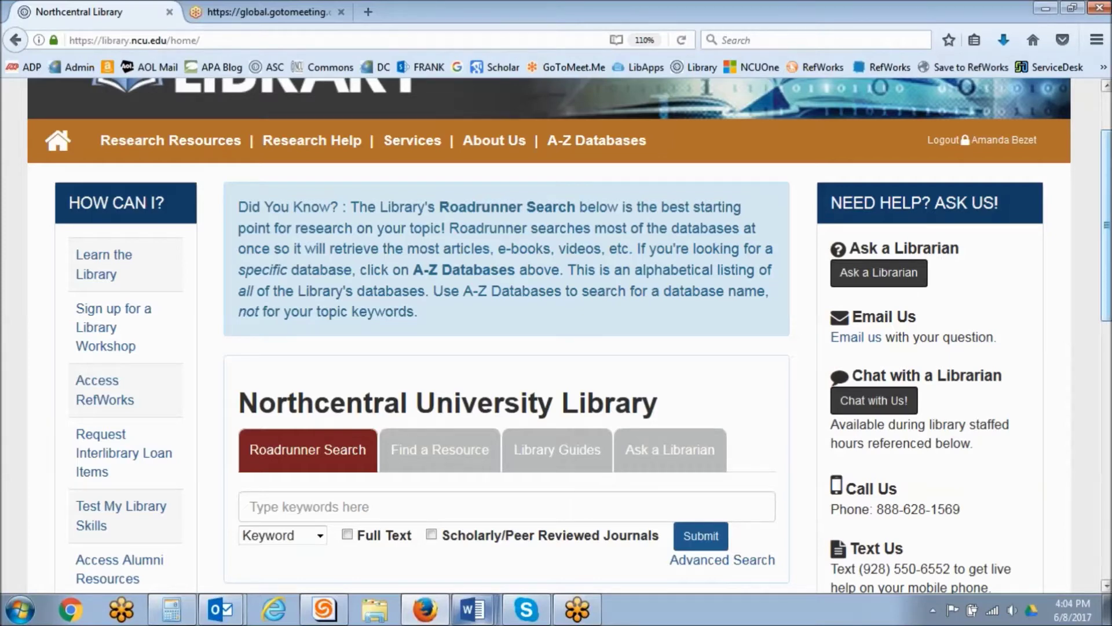
scroll(283, 364, up, 2)
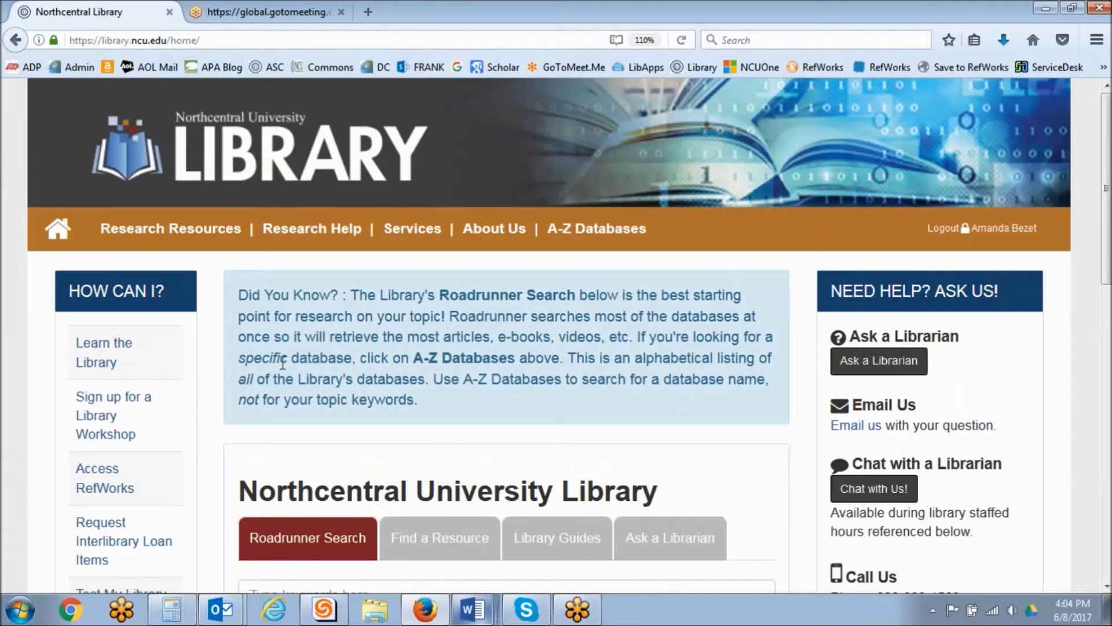
mouse_move(364, 229)
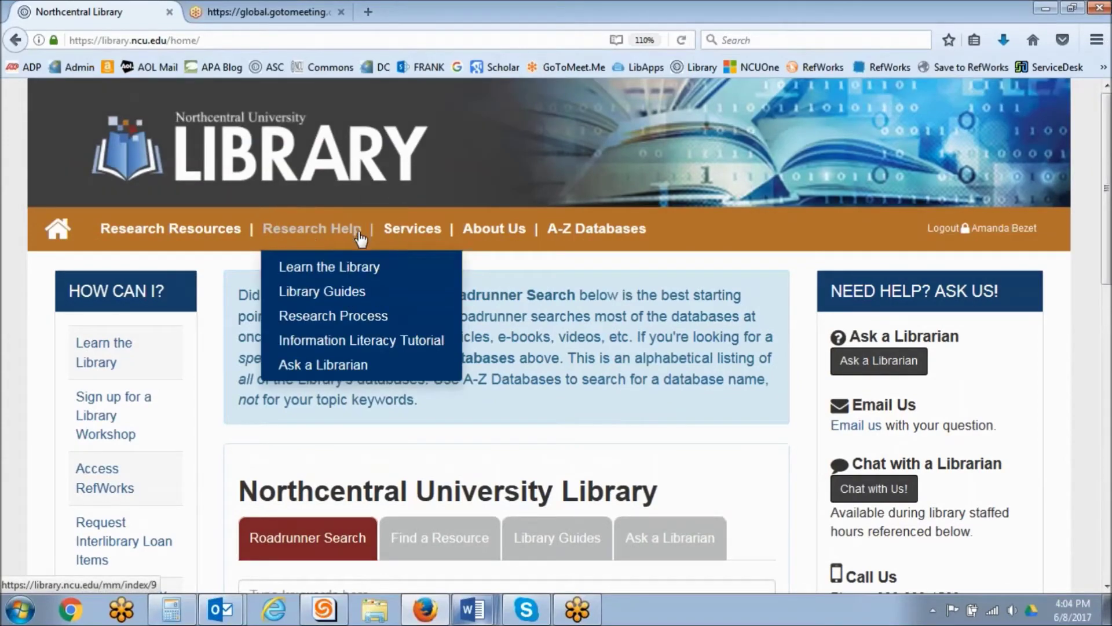
click(359, 317)
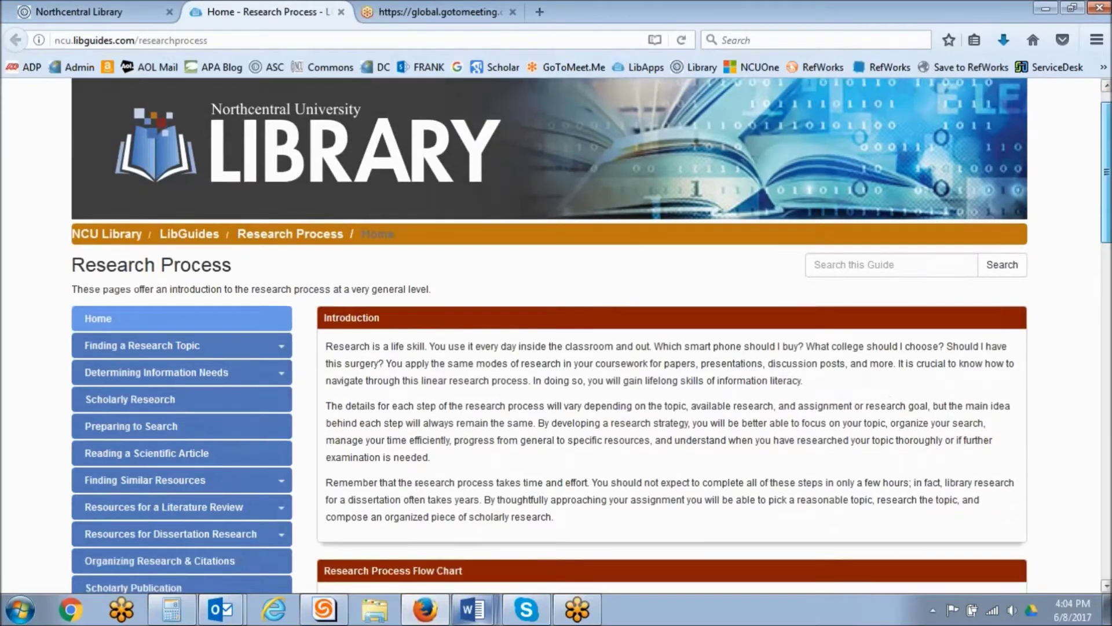
Step: Look through the Research Process guide's topics, including Finding a Research Topic, and the start of its flow chart
scroll(592, 336, down, 2)
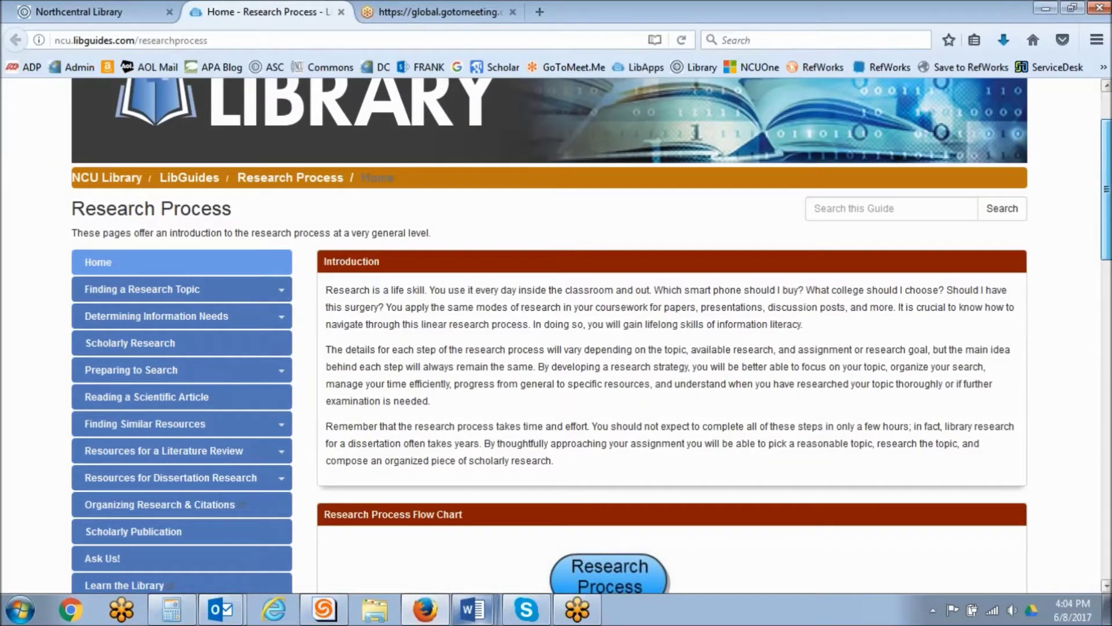
scroll(167, 290, down, 1)
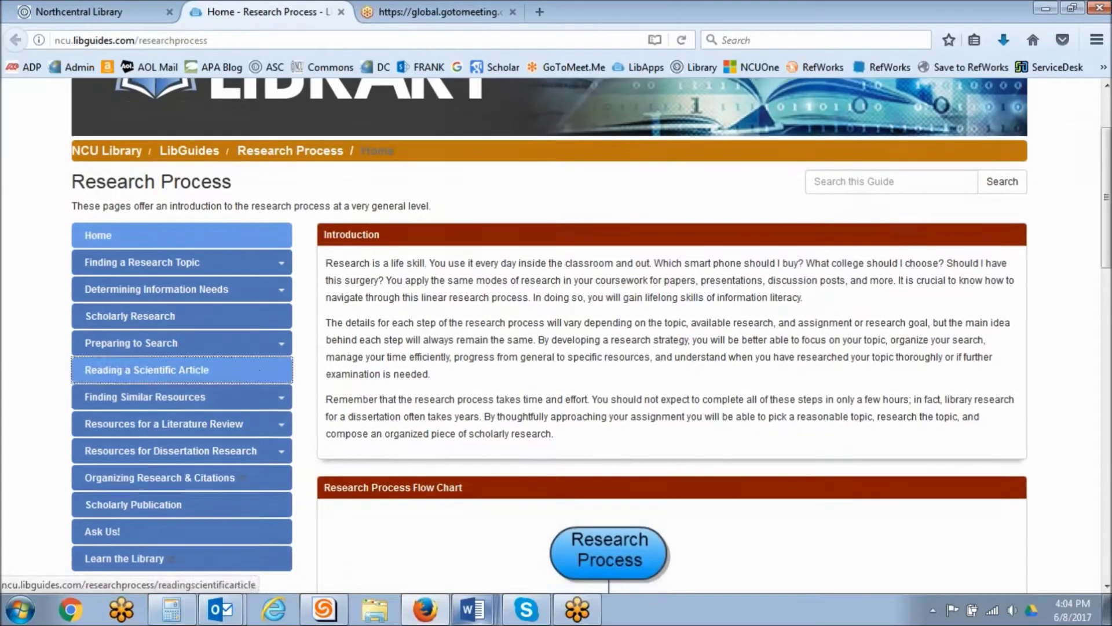
click(165, 270)
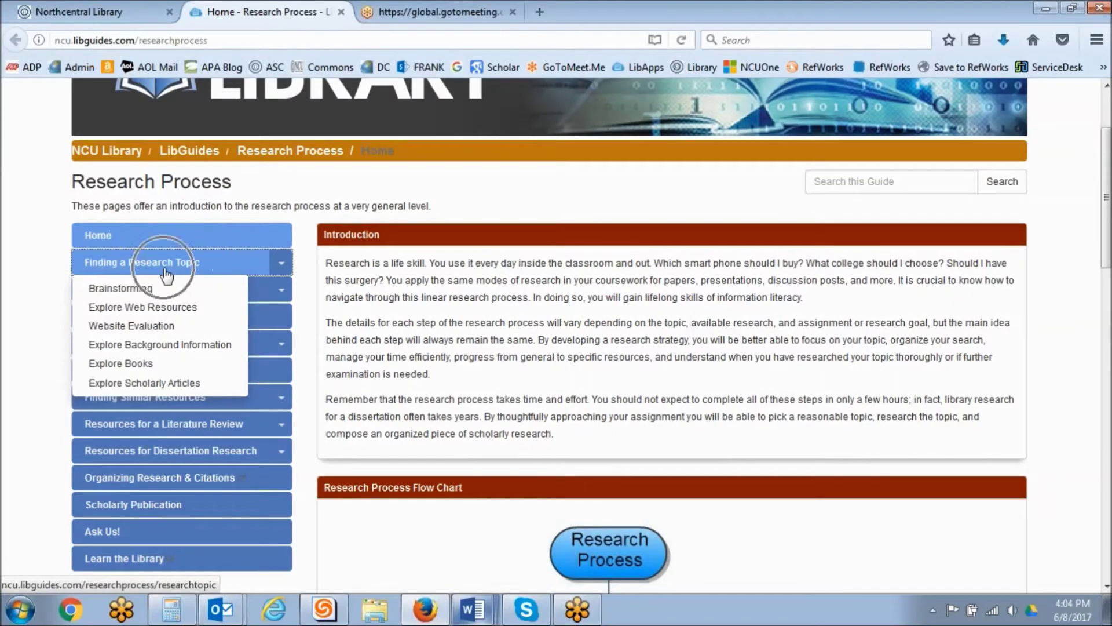
scroll(145, 504, down, 1)
scroll(126, 362, down, 5)
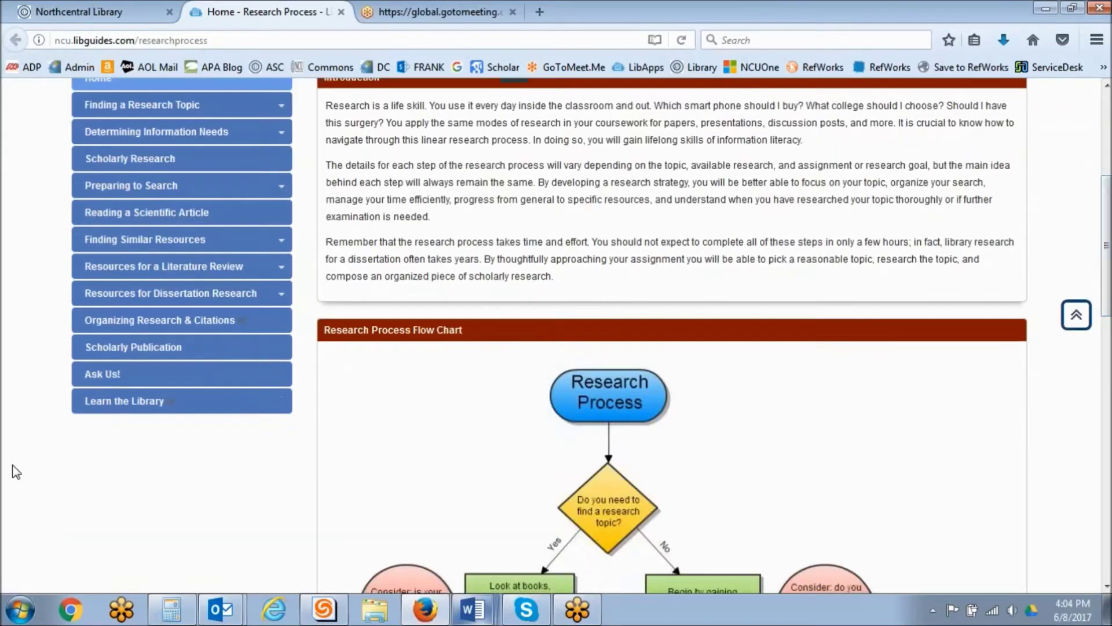
click(125, 358)
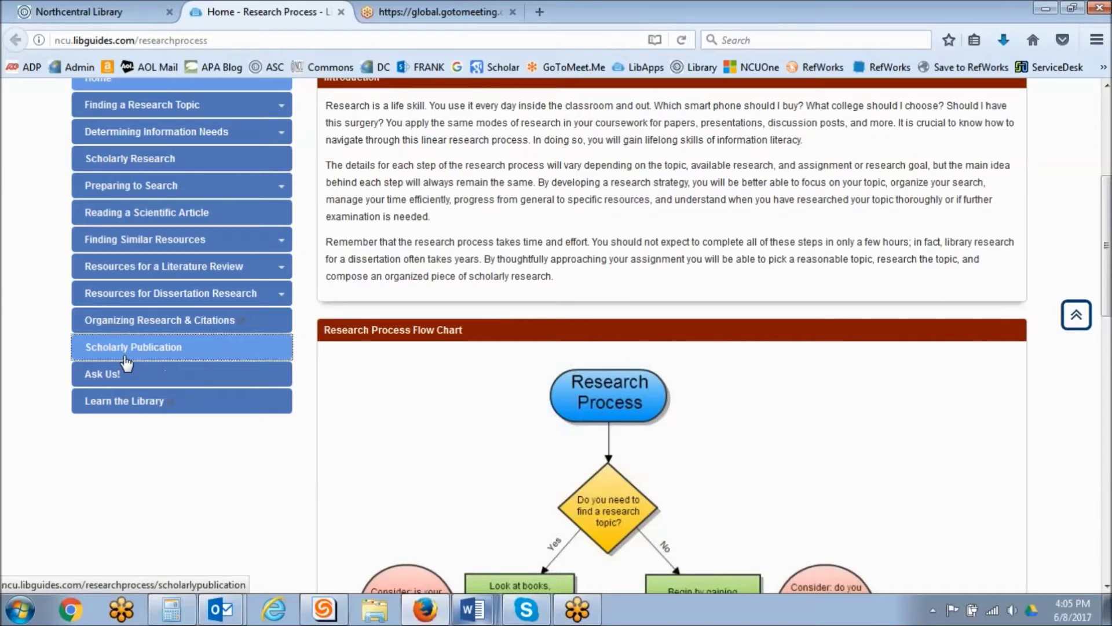
scroll(133, 370, up, 2)
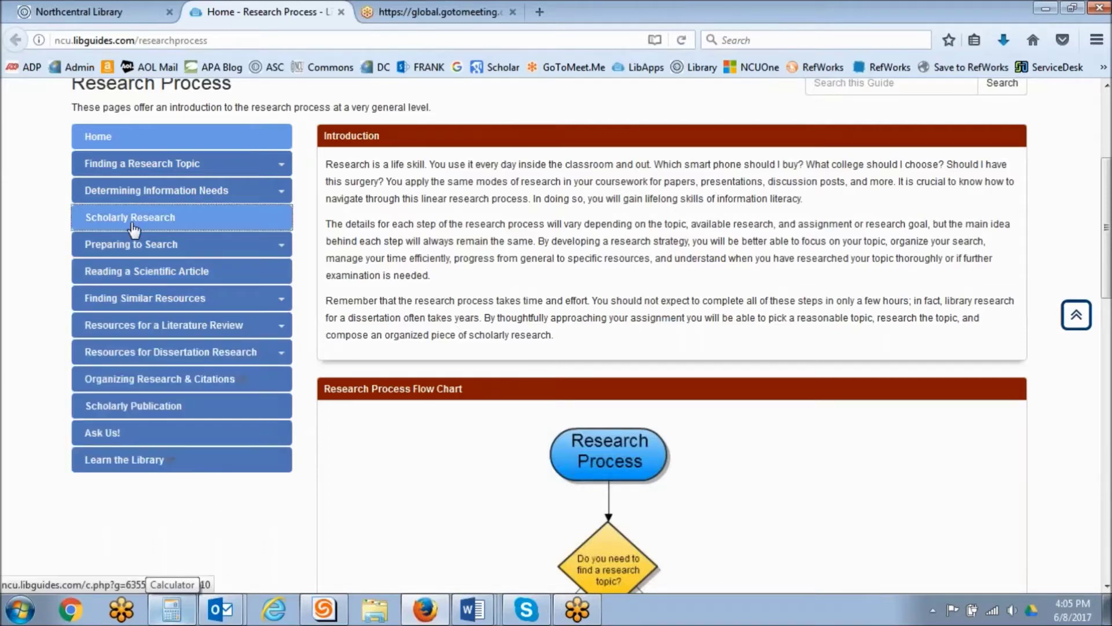
Step: Look through the Research Process guide's Preparing to Search section, including its Search Limits and Nesting pages
mouse_move(143, 246)
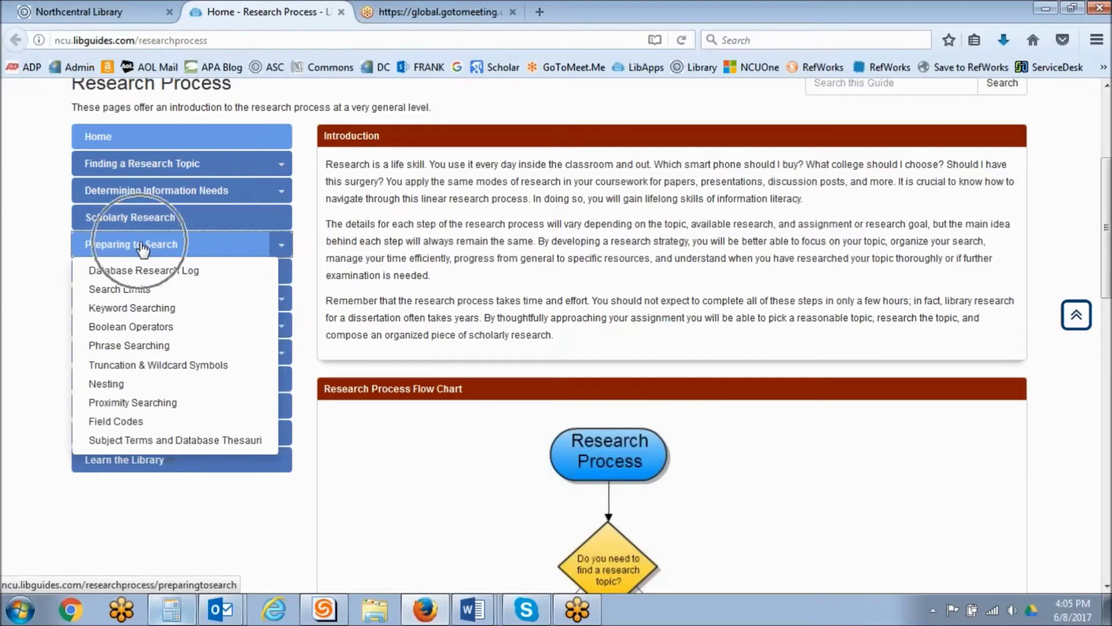
click(143, 246)
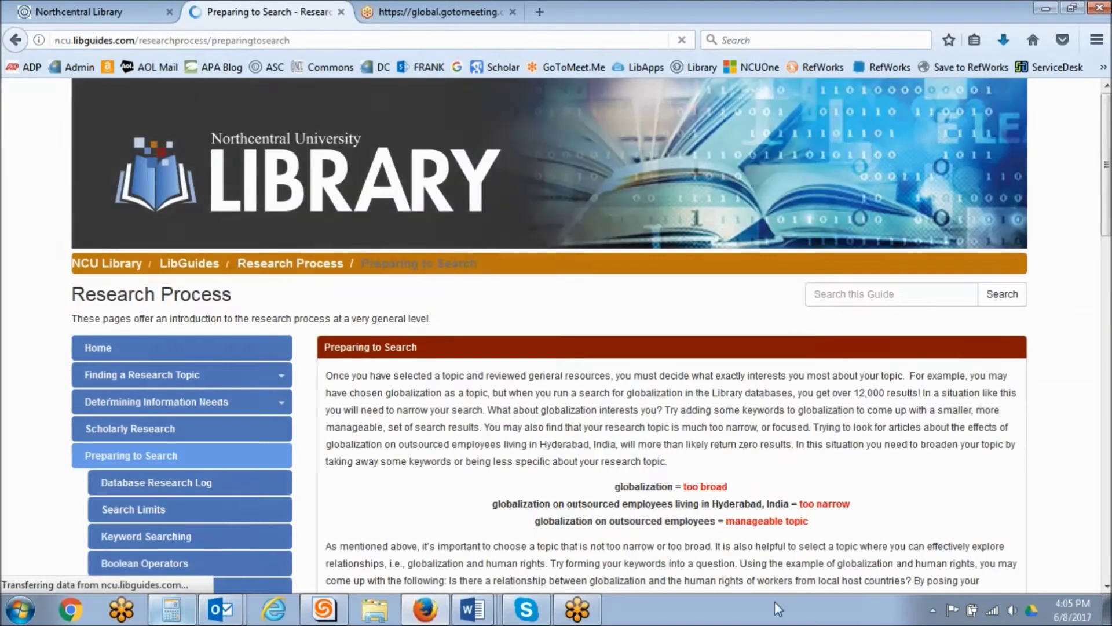
scroll(1110, 285, down, 2)
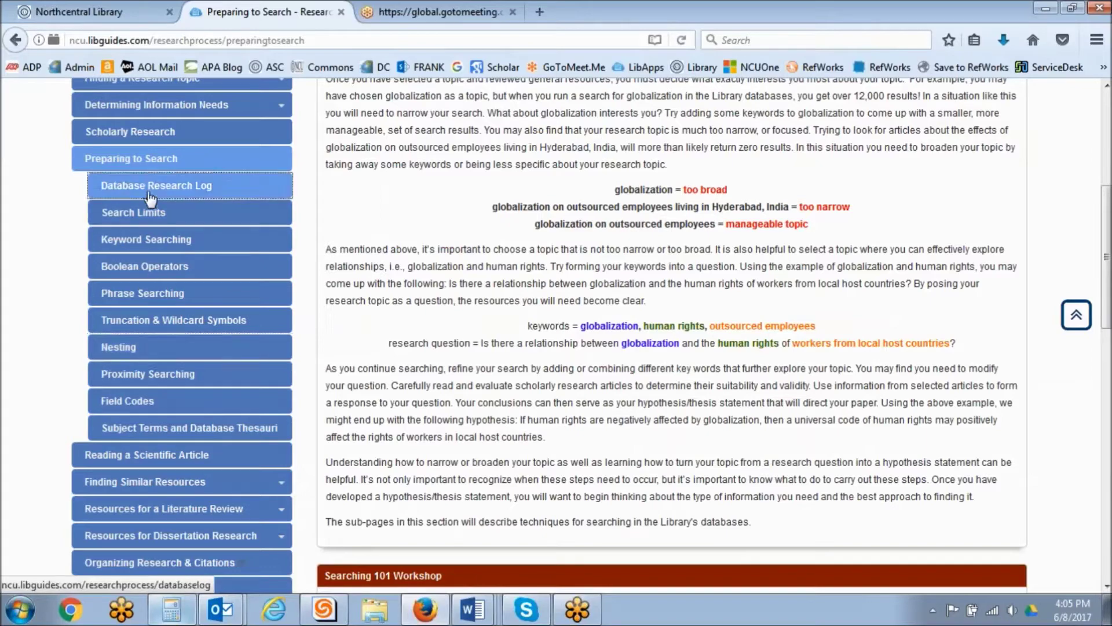
click(139, 214)
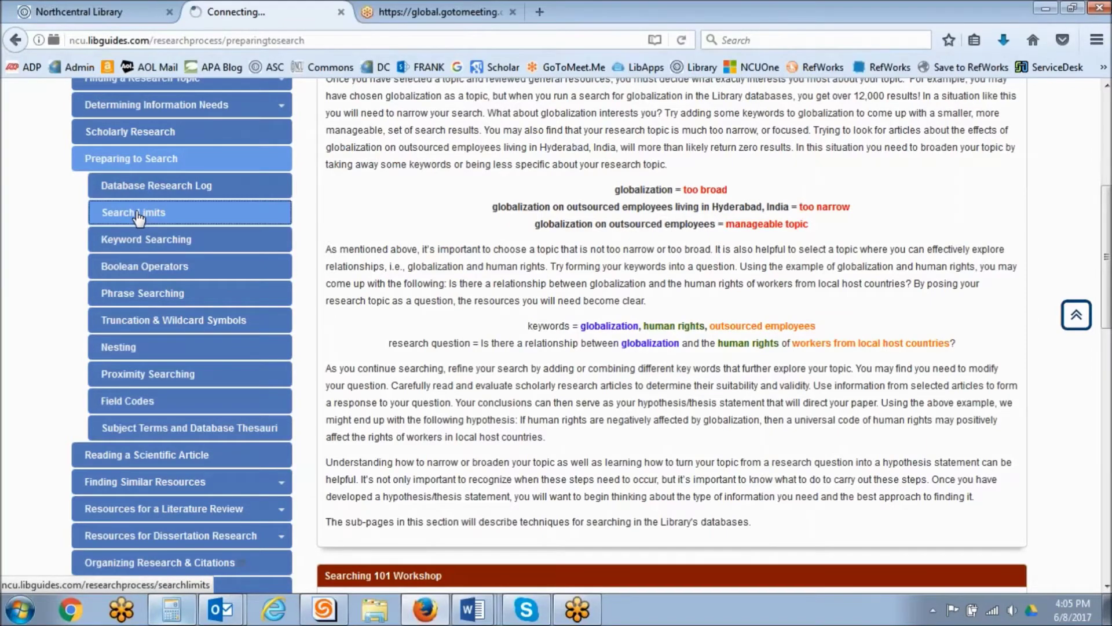
scroll(139, 214, down, 6)
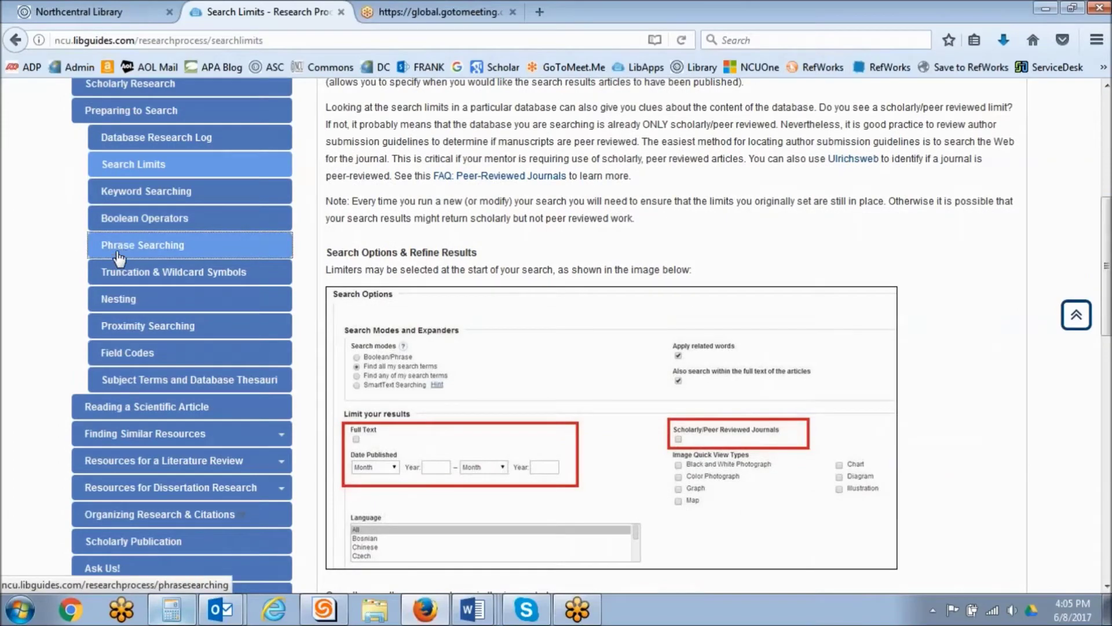
click(132, 300)
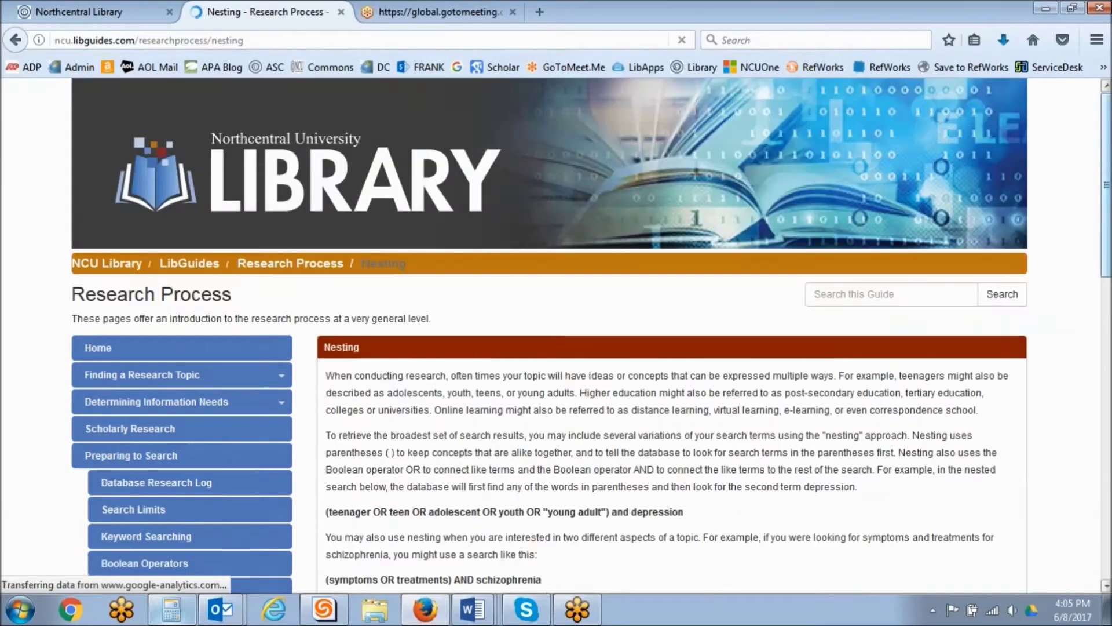
mouse_move(1108, 226)
mouse_down()
mouse_move(1088, 538)
mouse_move(1107, 527)
mouse_move(1107, 220)
mouse_up()
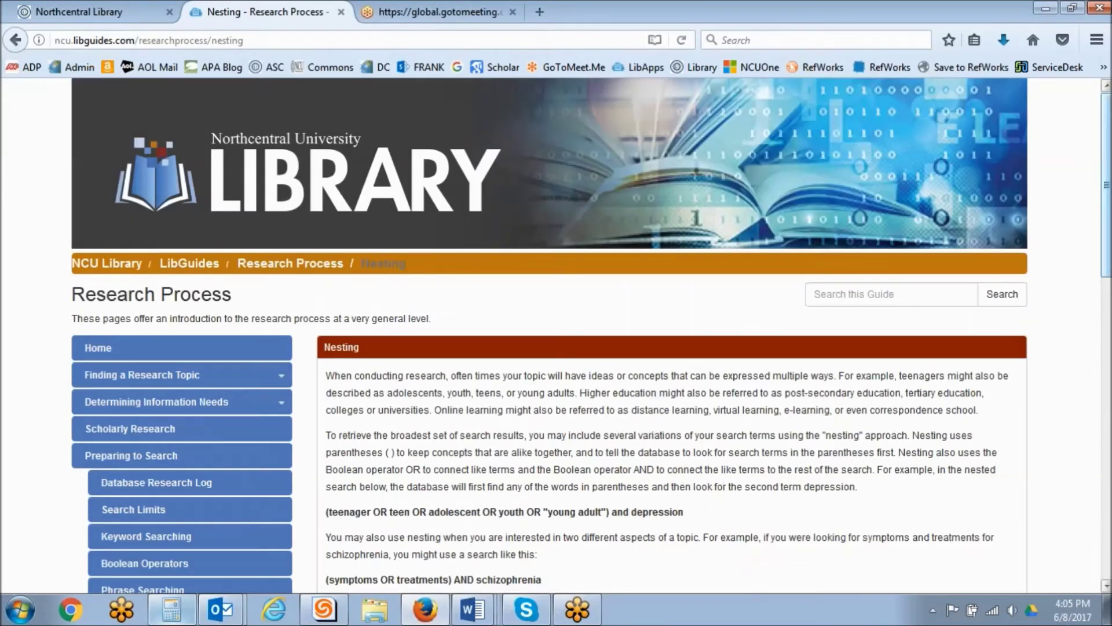
Step: Return to the library home page and run a Roadrunner keyword search for "job satisfaction"
click(78, 11)
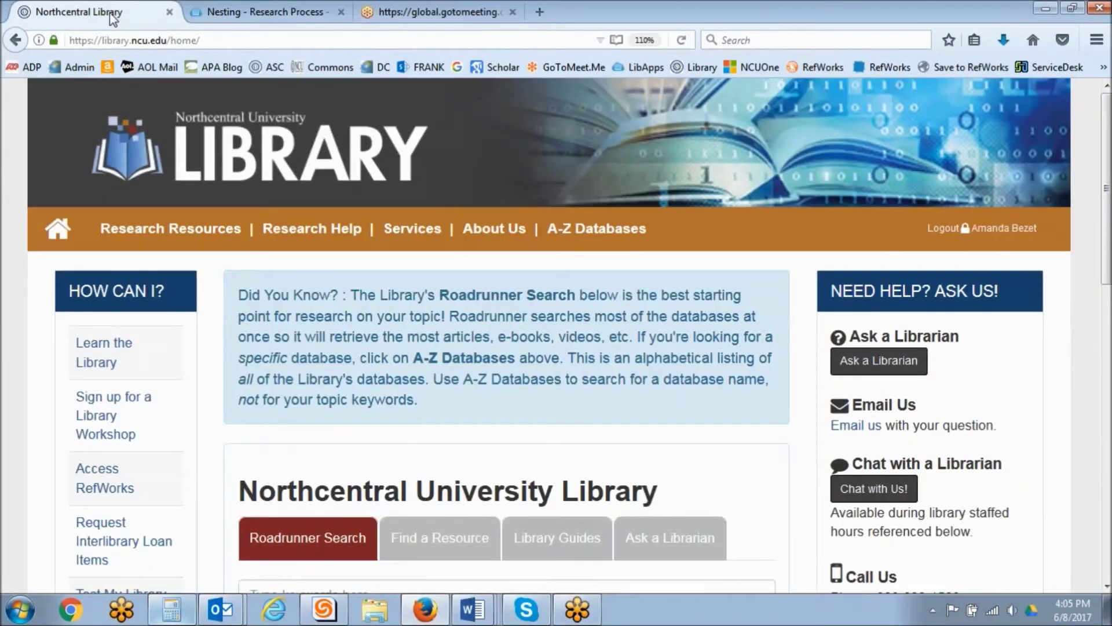
drag(1103, 175, 1103, 319)
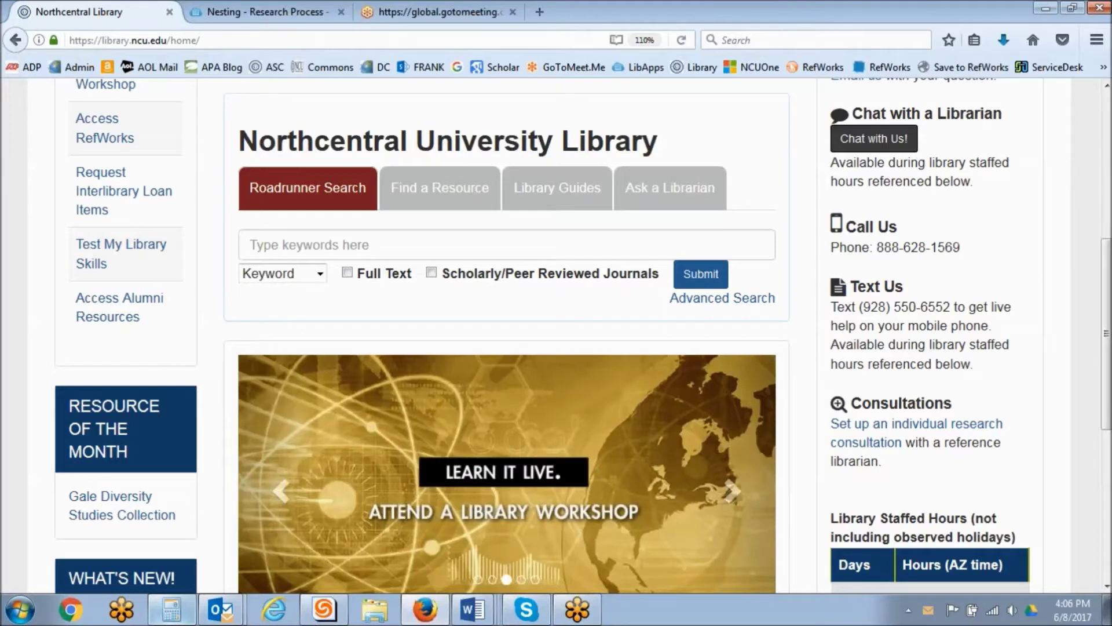
click(343, 244)
text(job sta)
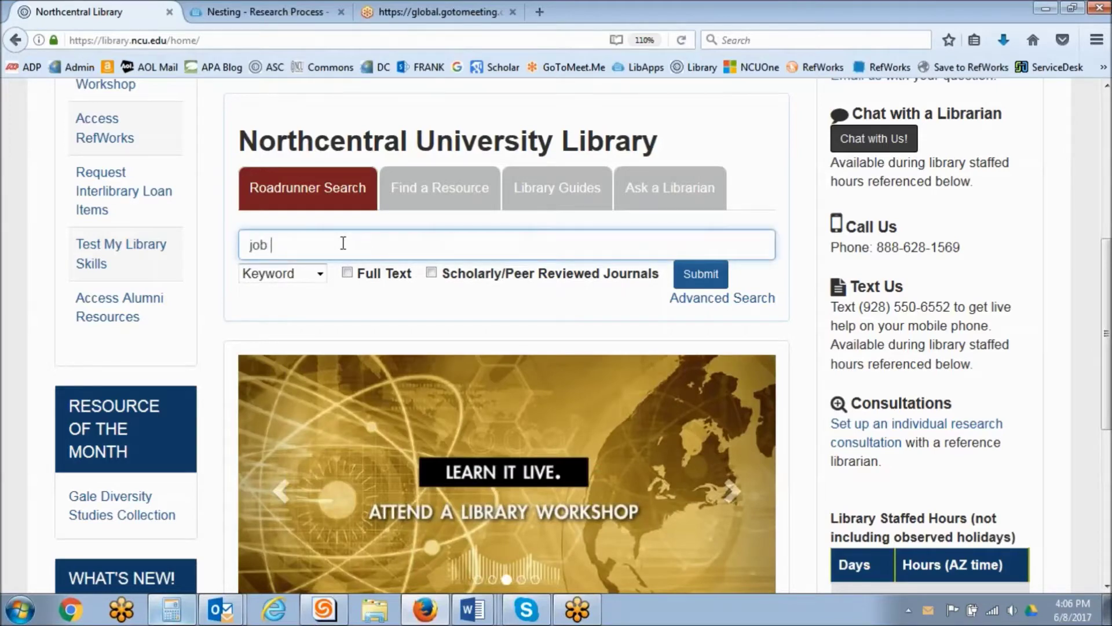
key(BackSpace)
key(BackSpace)
text(atisfaction)
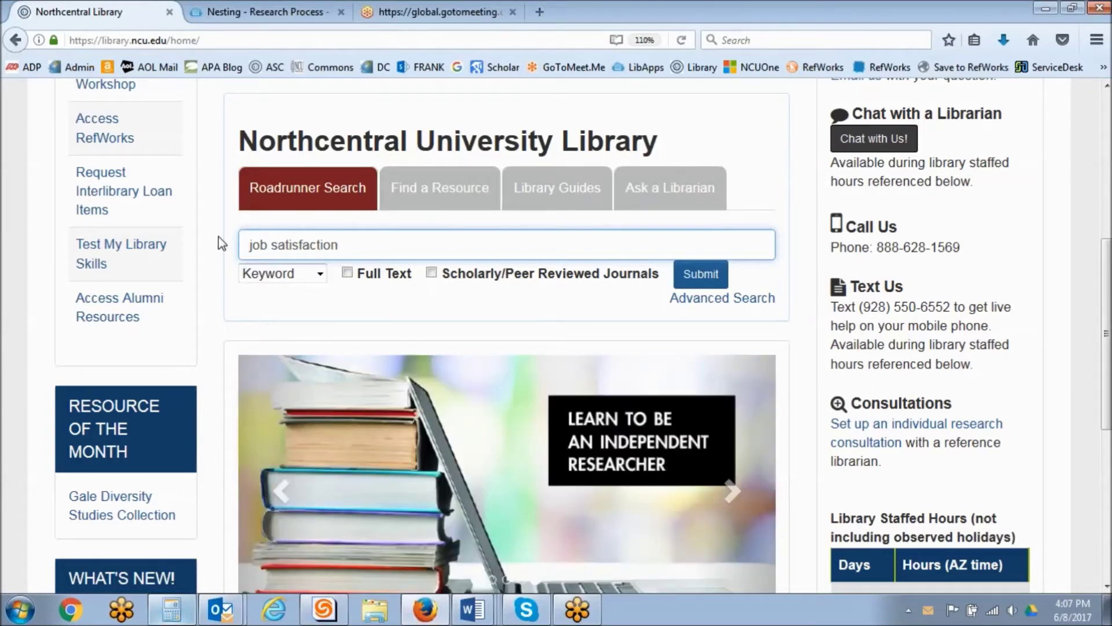
click(705, 276)
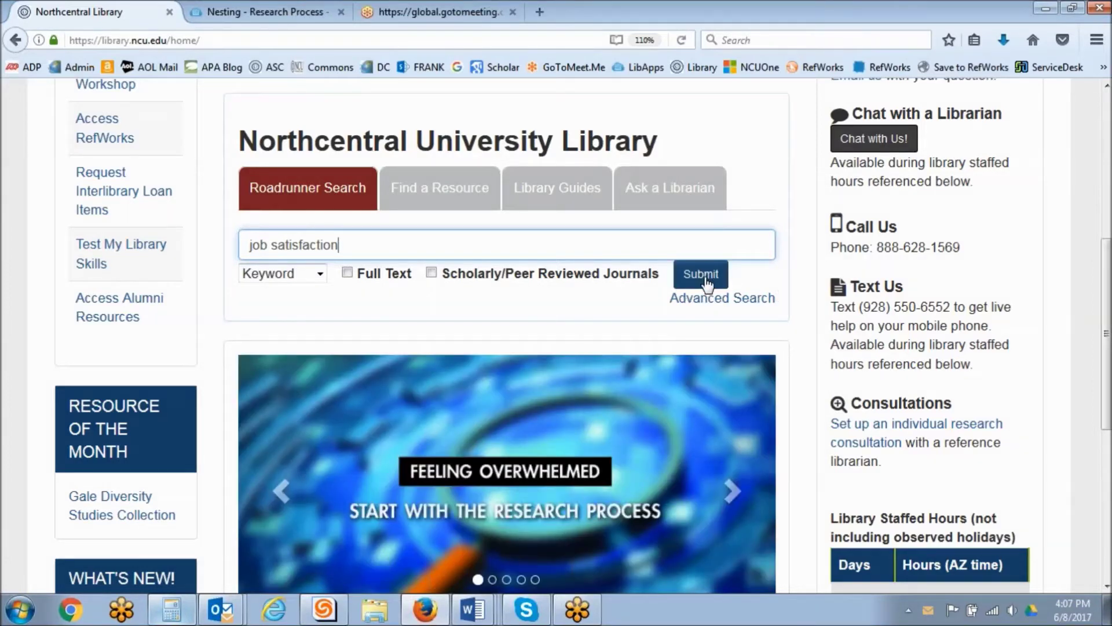
click(702, 277)
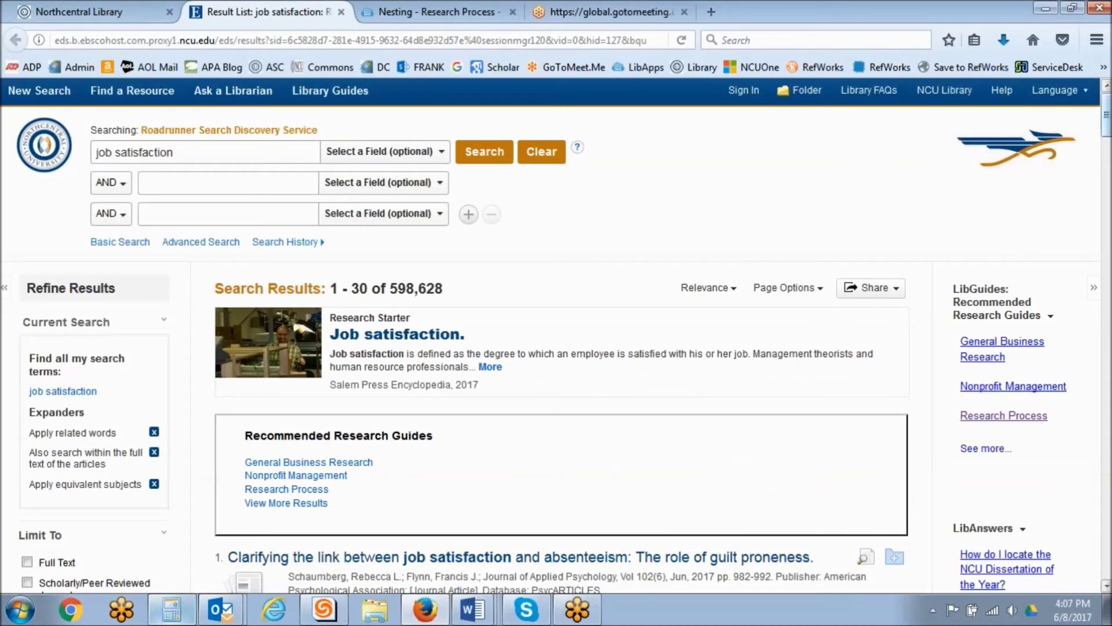
Step: Look over the first search results and open the full Research Starter entry on job satisfaction
scroll(556, 335, down, 1)
scroll(556, 335, down, 3)
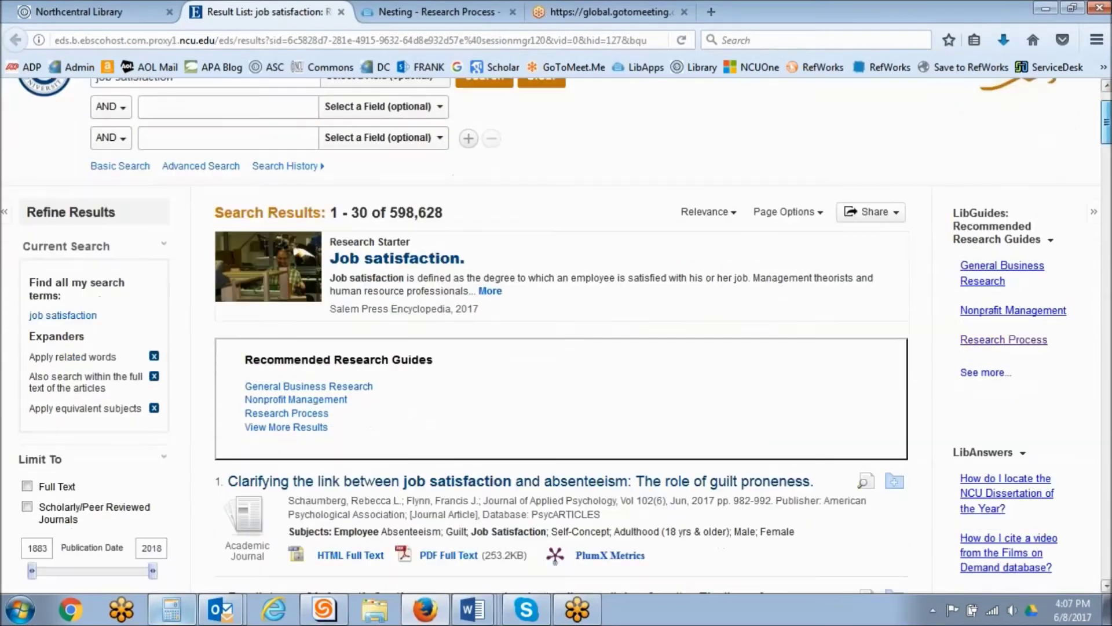
scroll(379, 204, down, 2)
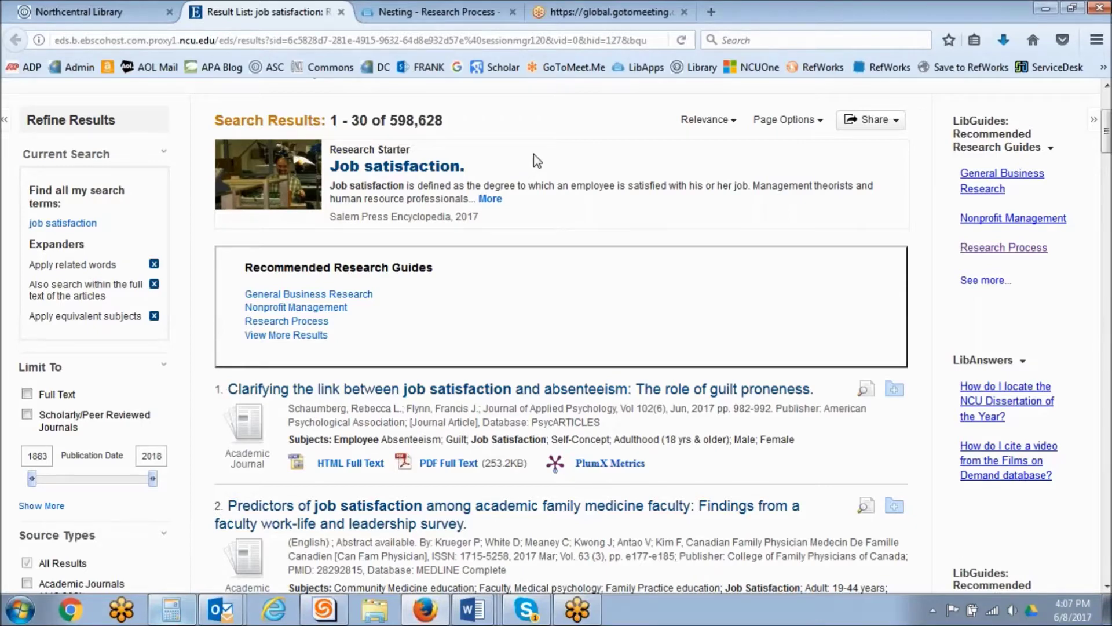
click(499, 201)
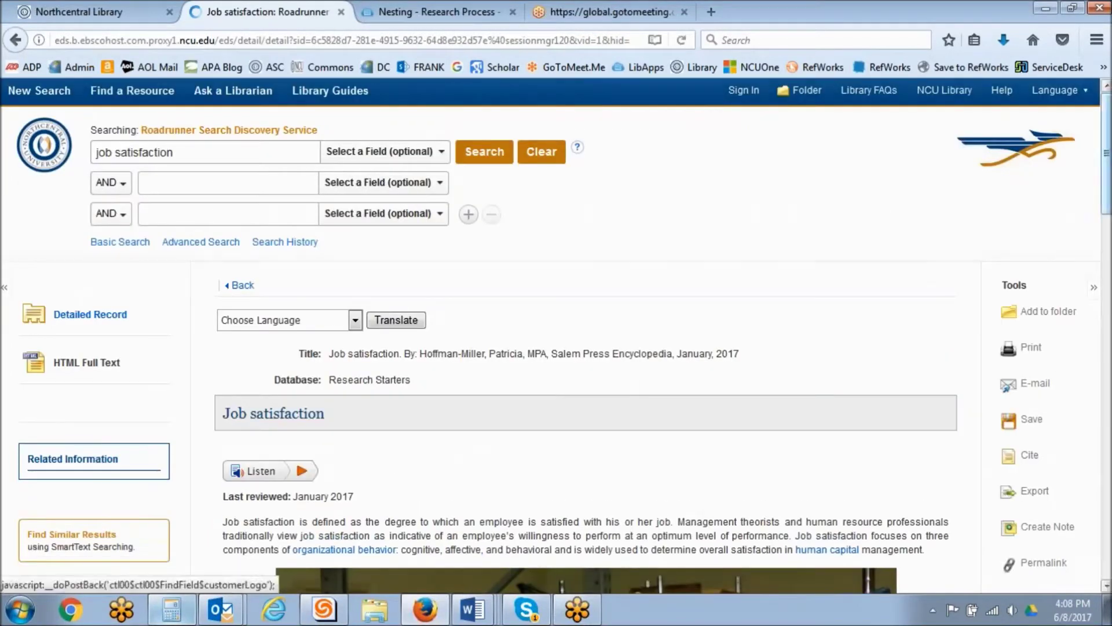
Step: Look through the job satisfaction article and its bibliography, and highlight its source, Salem Press Encyclopedia, in the title line
scroll(556, 336, down, 1)
drag(1107, 145, 1107, 485)
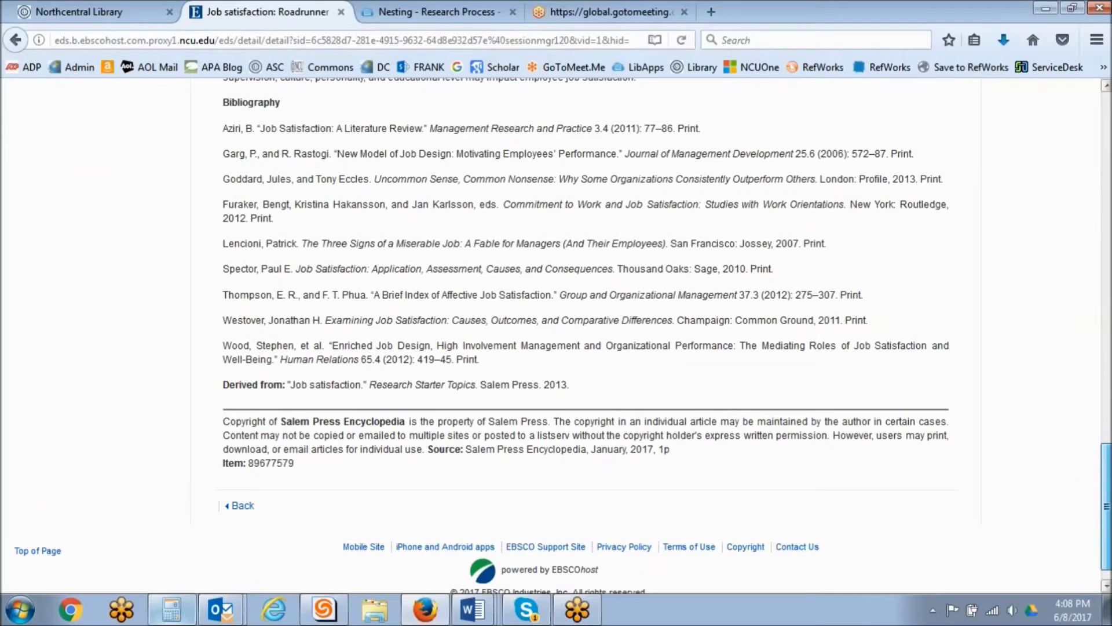
drag(1108, 485, 1107, 465)
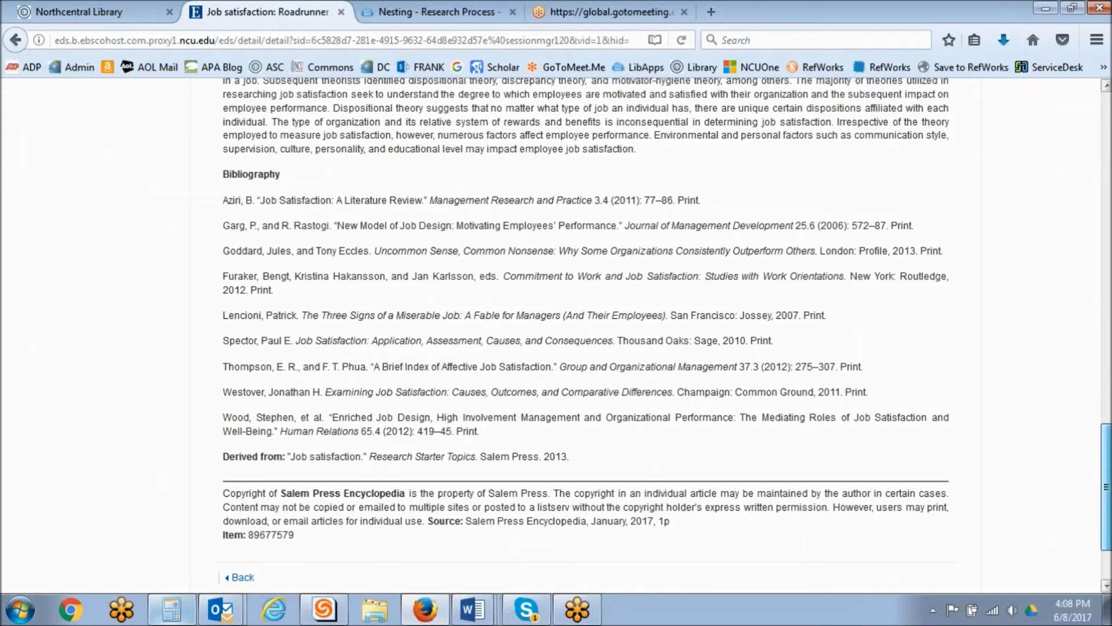
drag(1106, 467, 1104, 156)
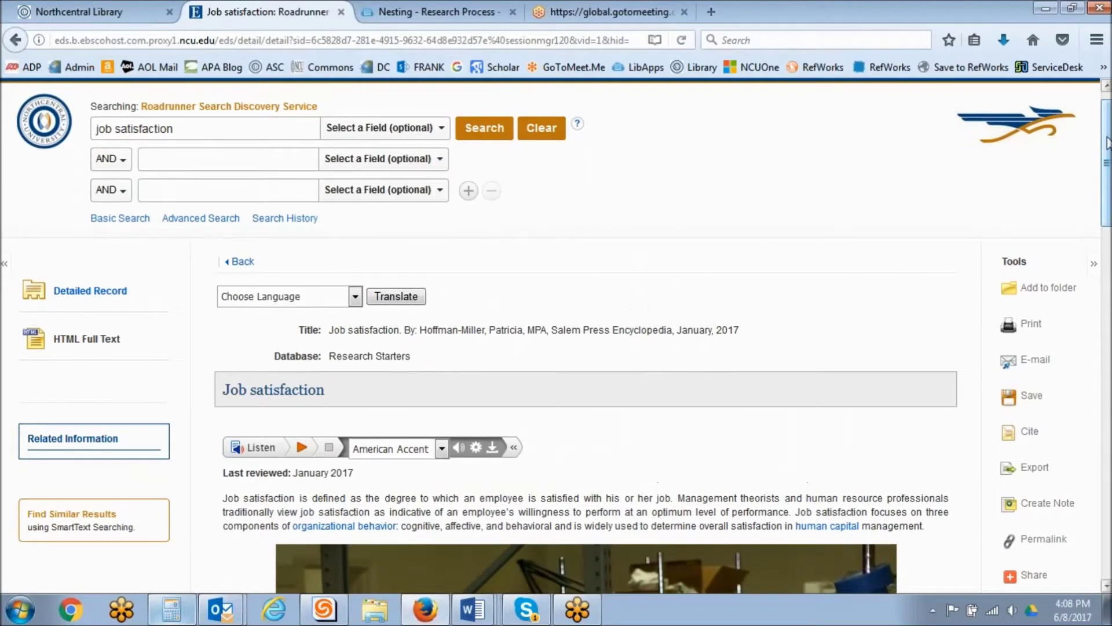
drag(1106, 143, 1109, 119)
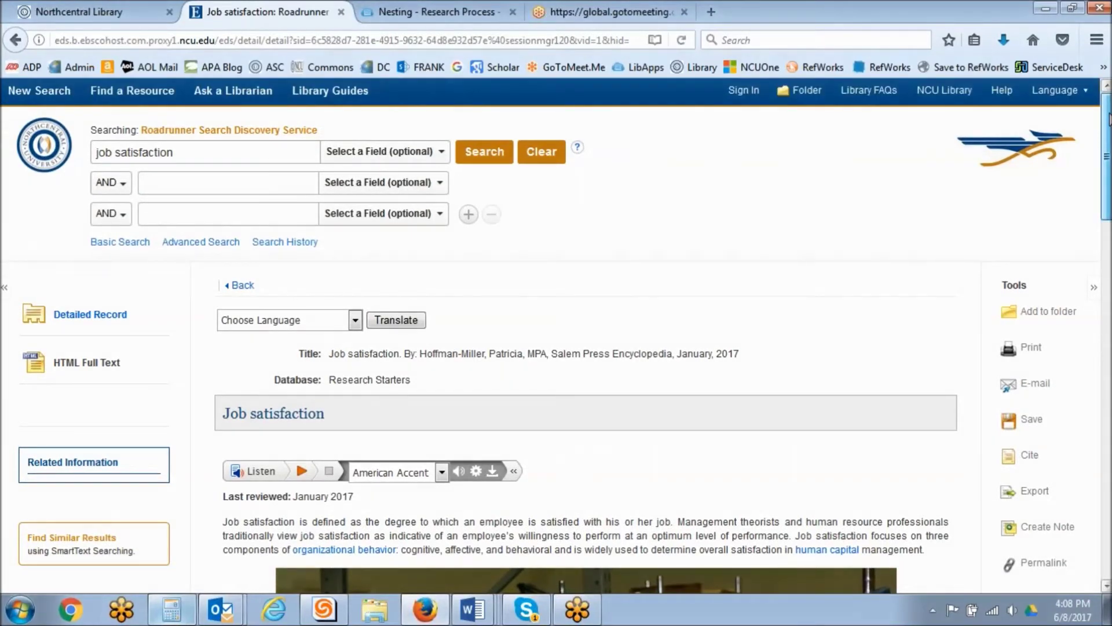
scroll(1109, 118, down, 1)
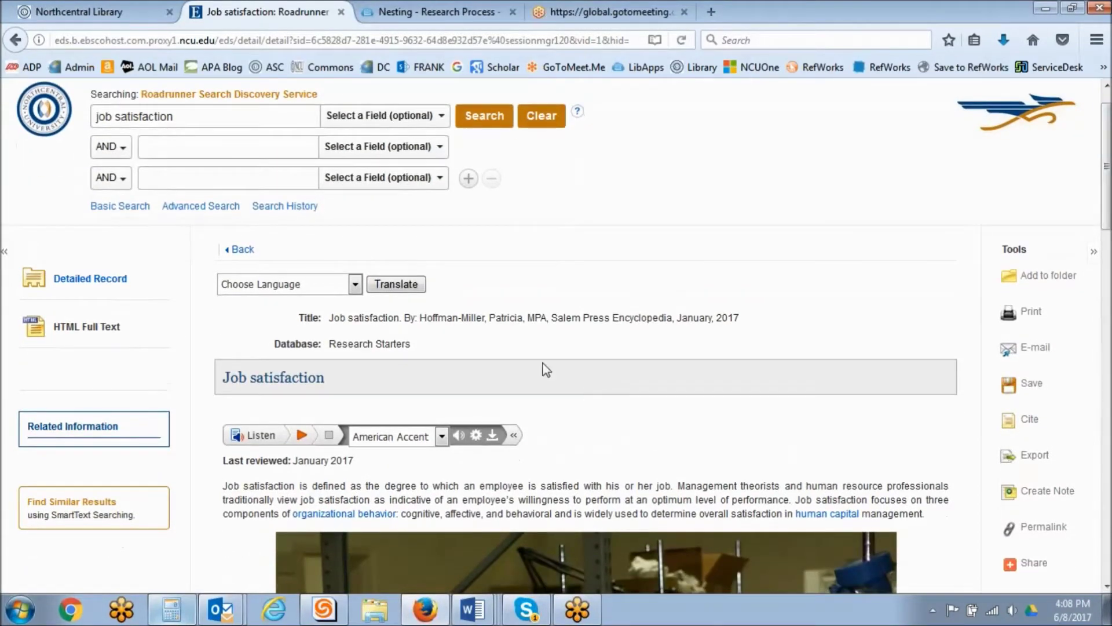
drag(549, 317, 672, 317)
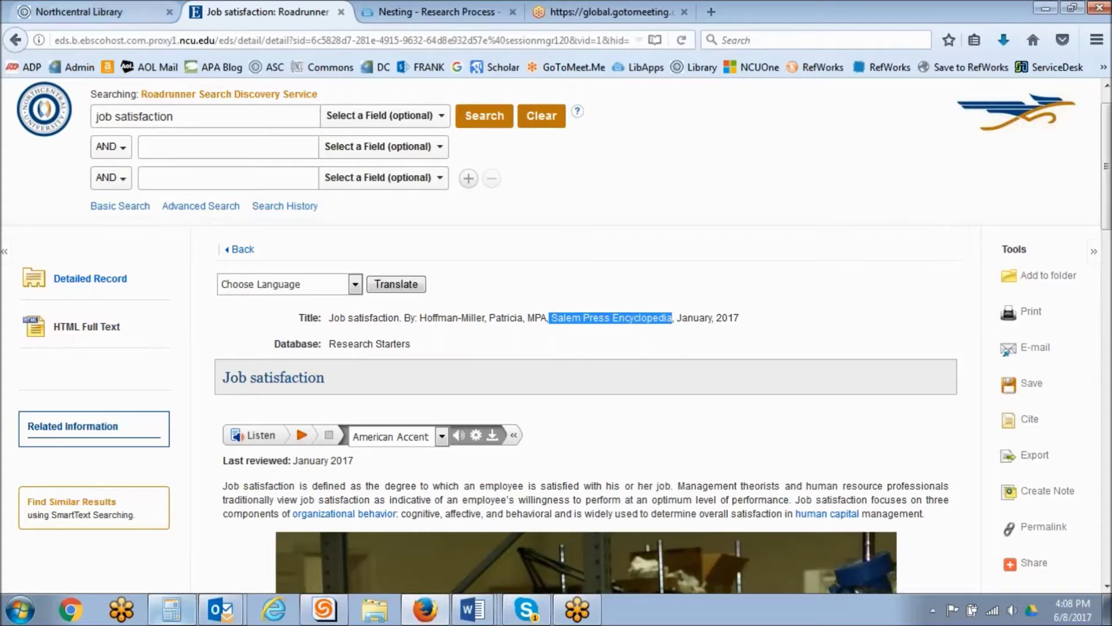
Step: Go back to the job satisfaction result list and limit the results to Full Text
click(241, 249)
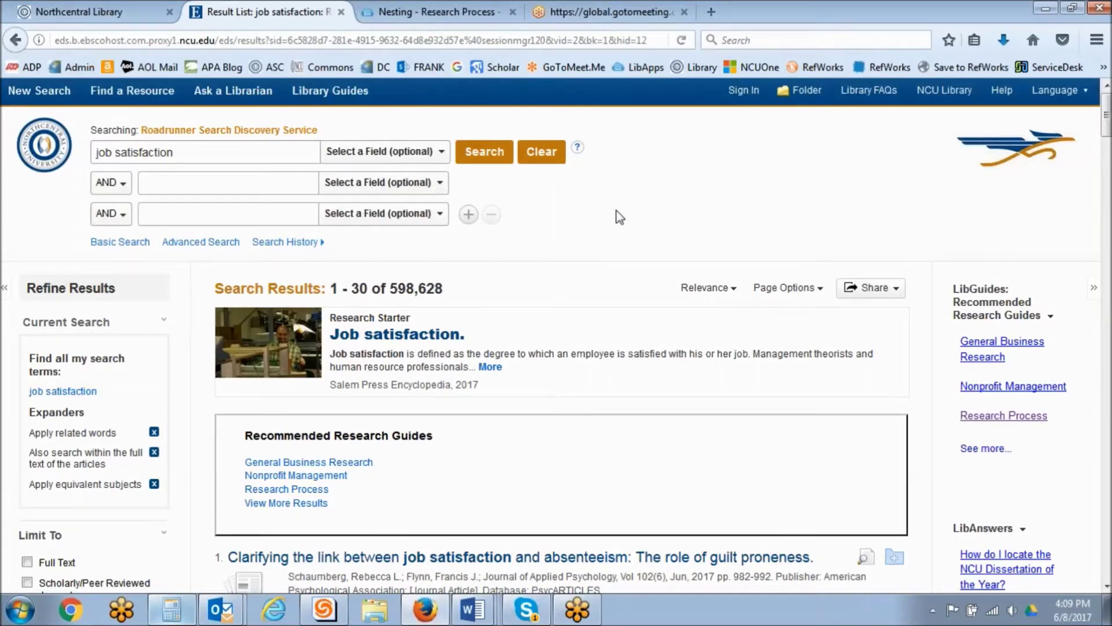
scroll(625, 203, down, 5)
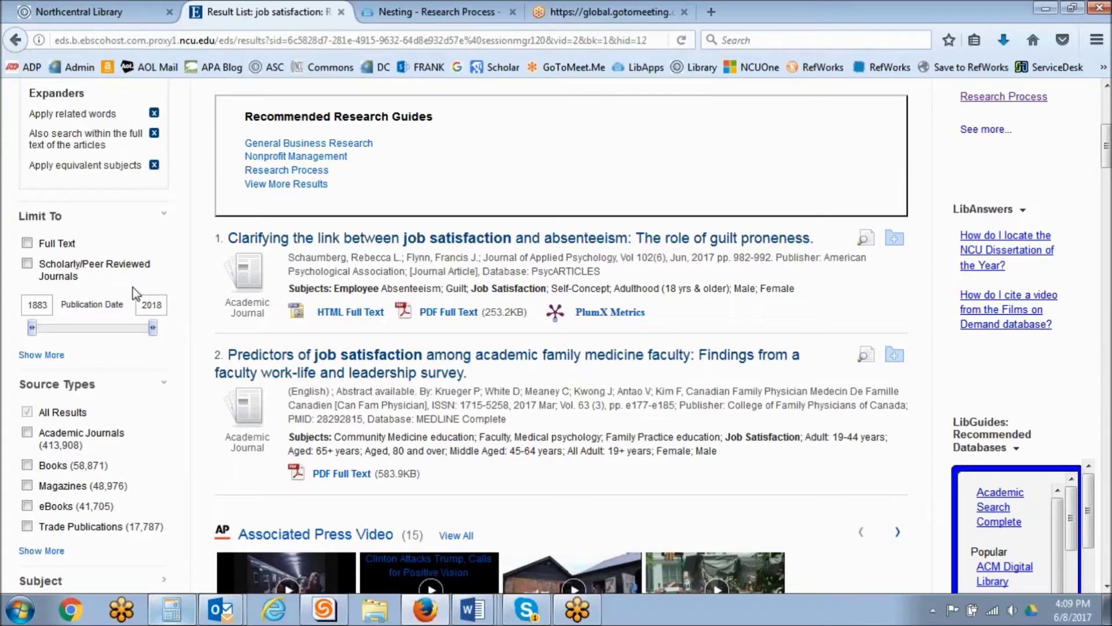
click(65, 243)
click(65, 250)
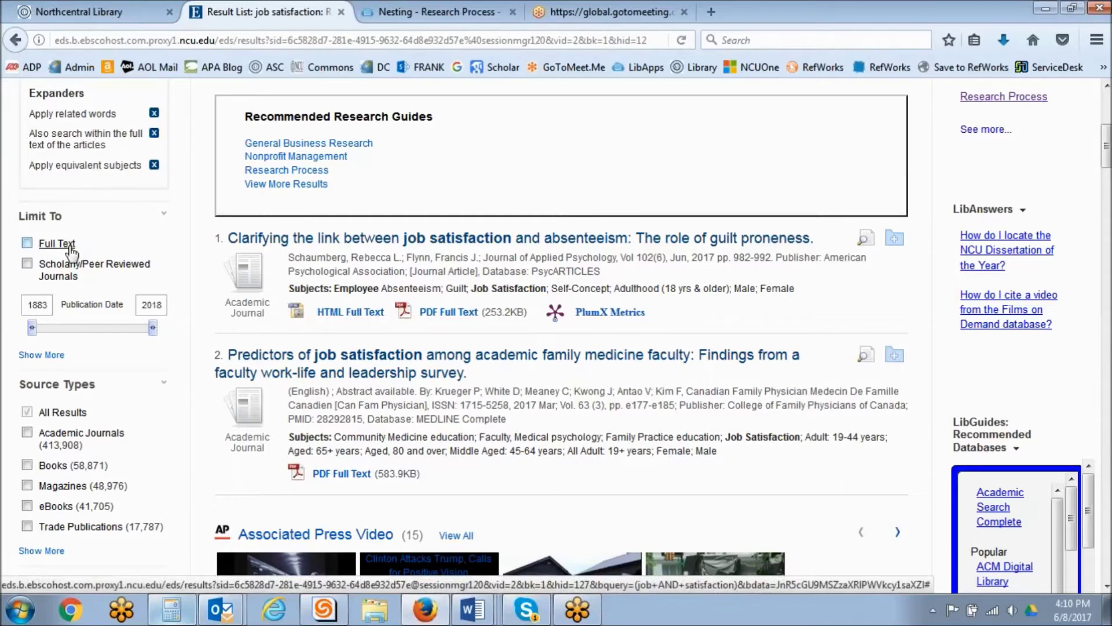
click(27, 244)
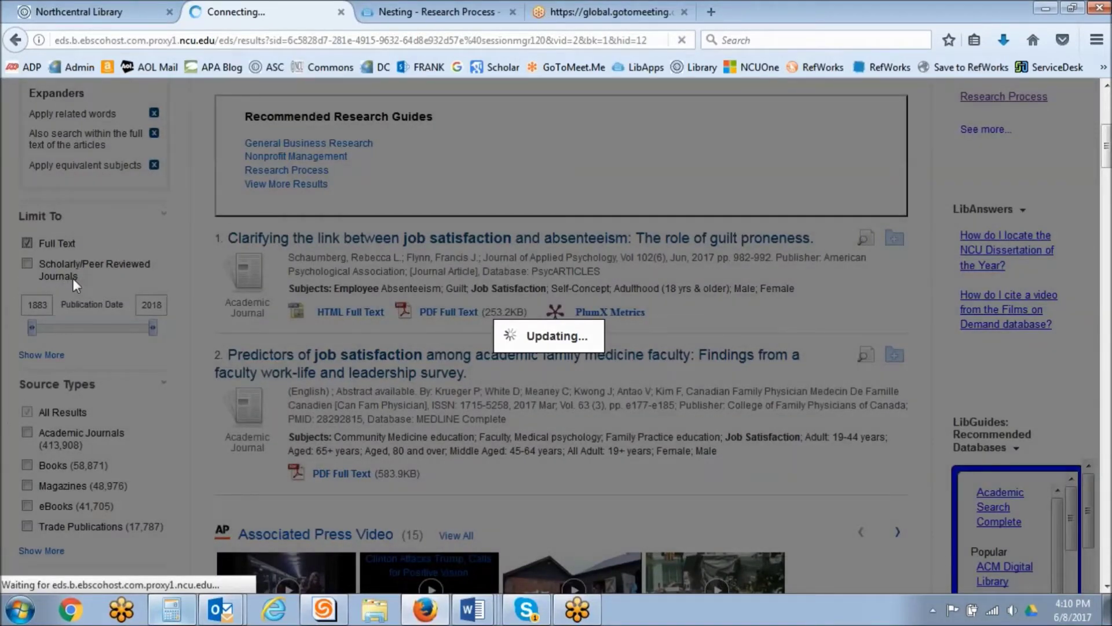
Step: Limit the full-text results further to Scholarly/Peer Reviewed Journals
scroll(2, 240, down, 5)
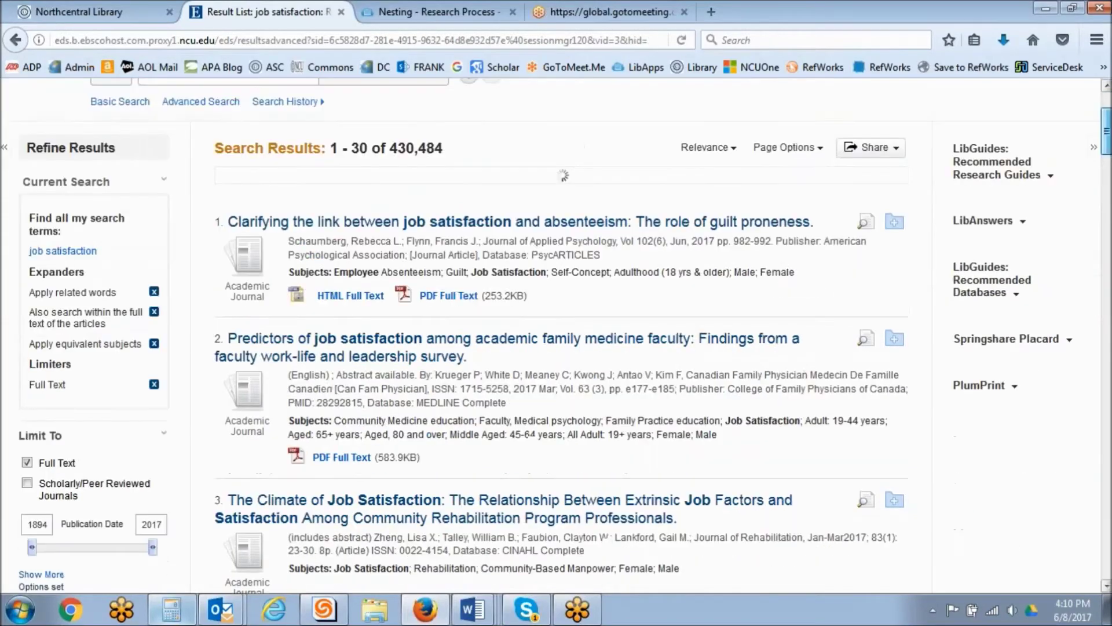
scroll(53, 278, up, 2)
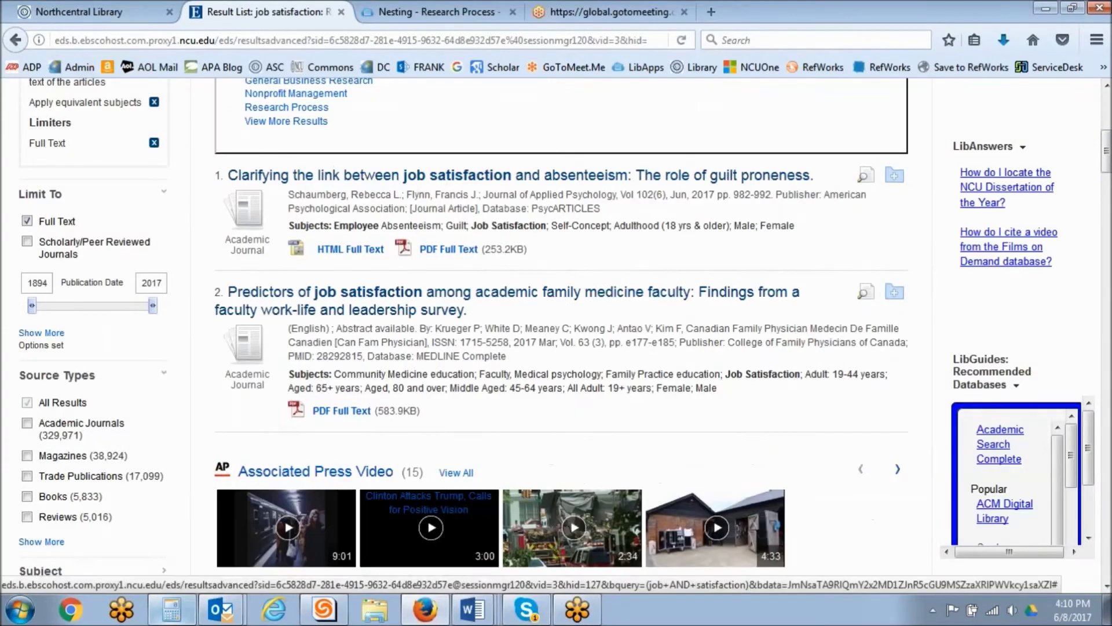
click(28, 242)
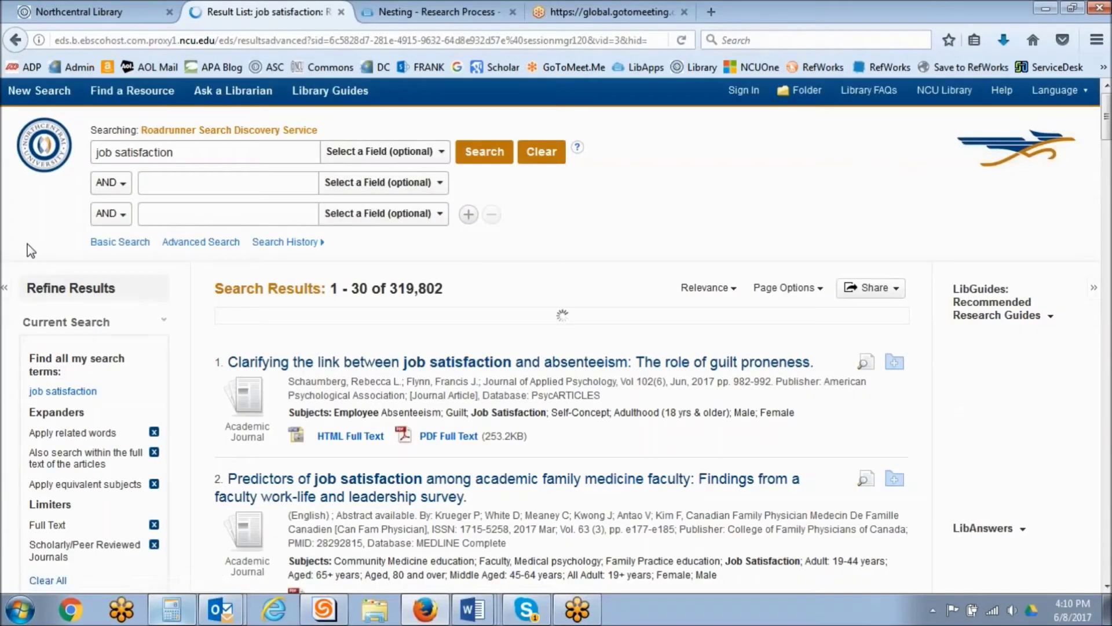
Step: Look over the limited result list and highlight its total number of results
scroll(61, 196, down, 8)
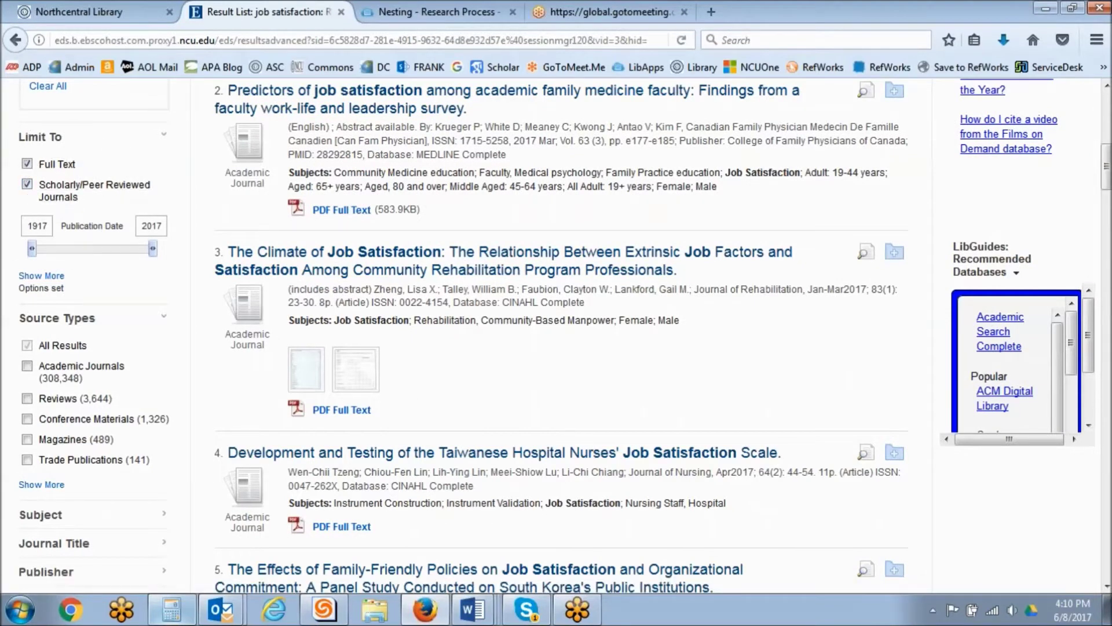
scroll(1072, 152, up, 8)
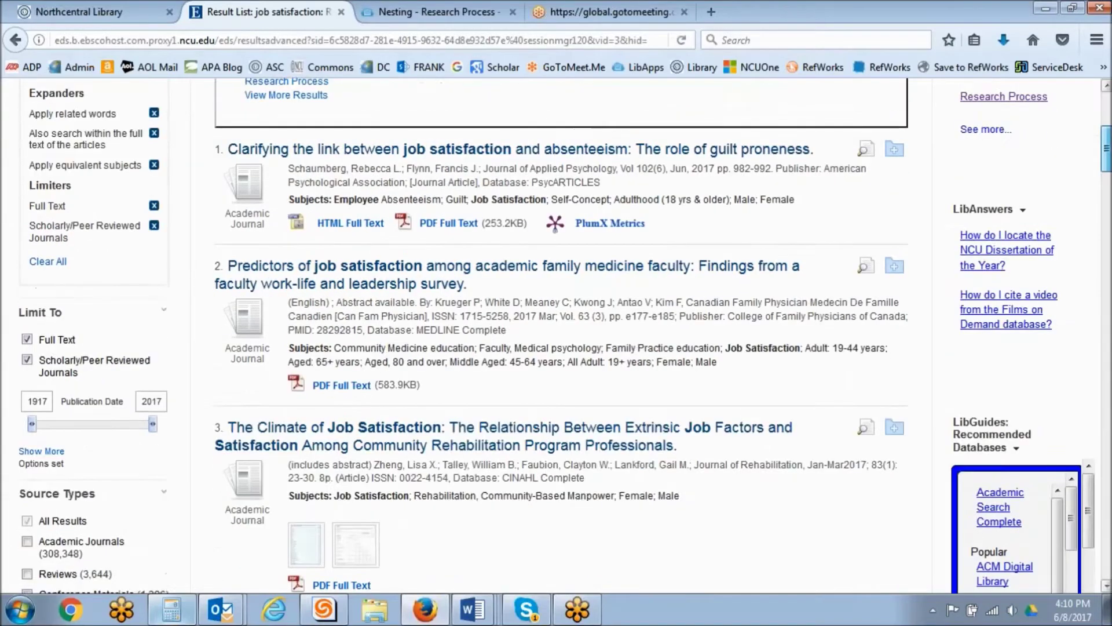
drag(389, 257, 446, 257)
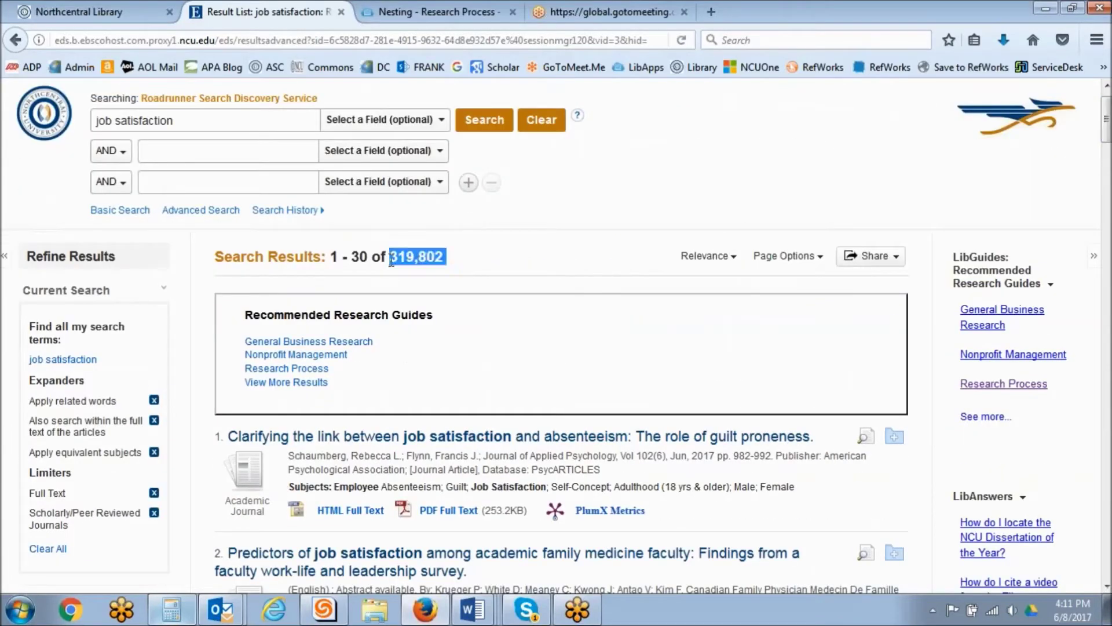
Step: Examine the first articles in the limited list, including the full-text links and PlumX Metrics of the first result
scroll(556, 336, down, 2)
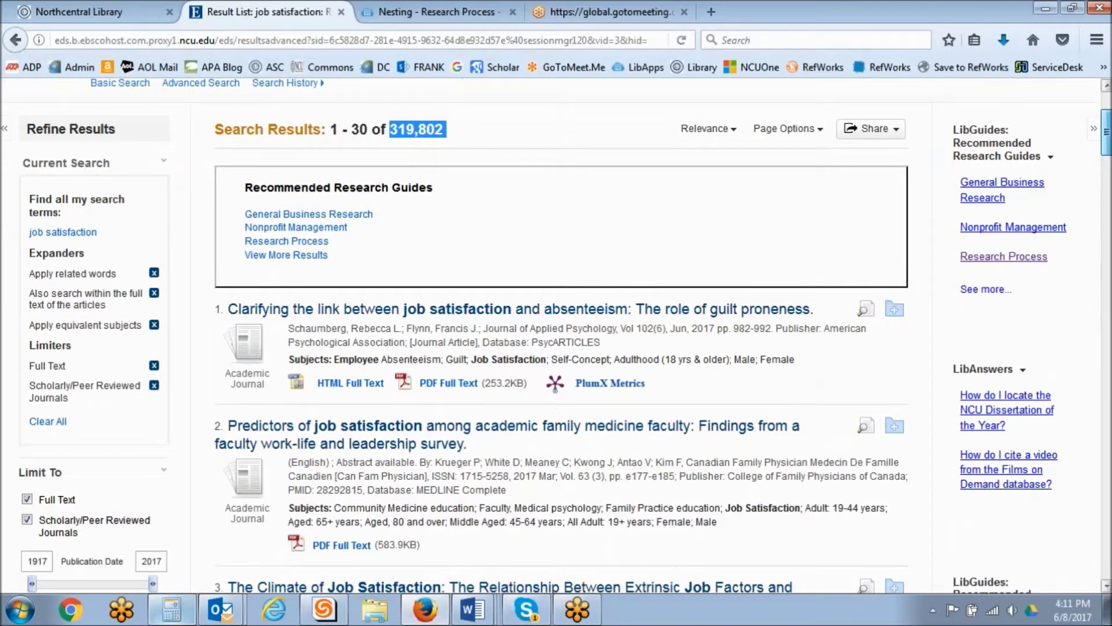
scroll(556, 336, down, 2)
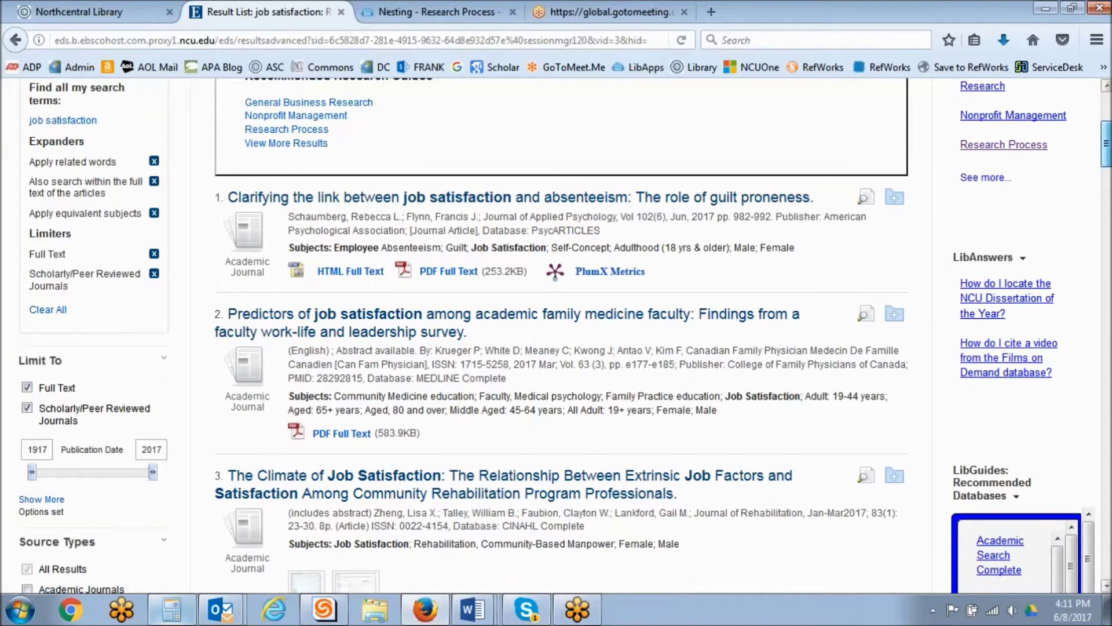
scroll(556, 336, up, 2)
scroll(23, 413, down, 2)
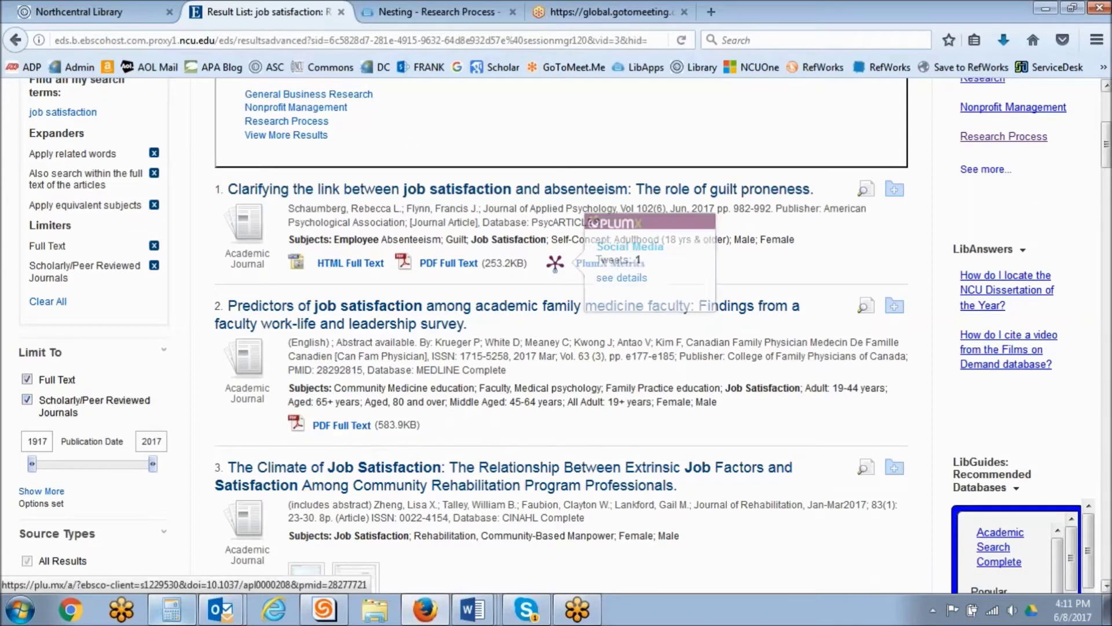
scroll(614, 266, up, 3)
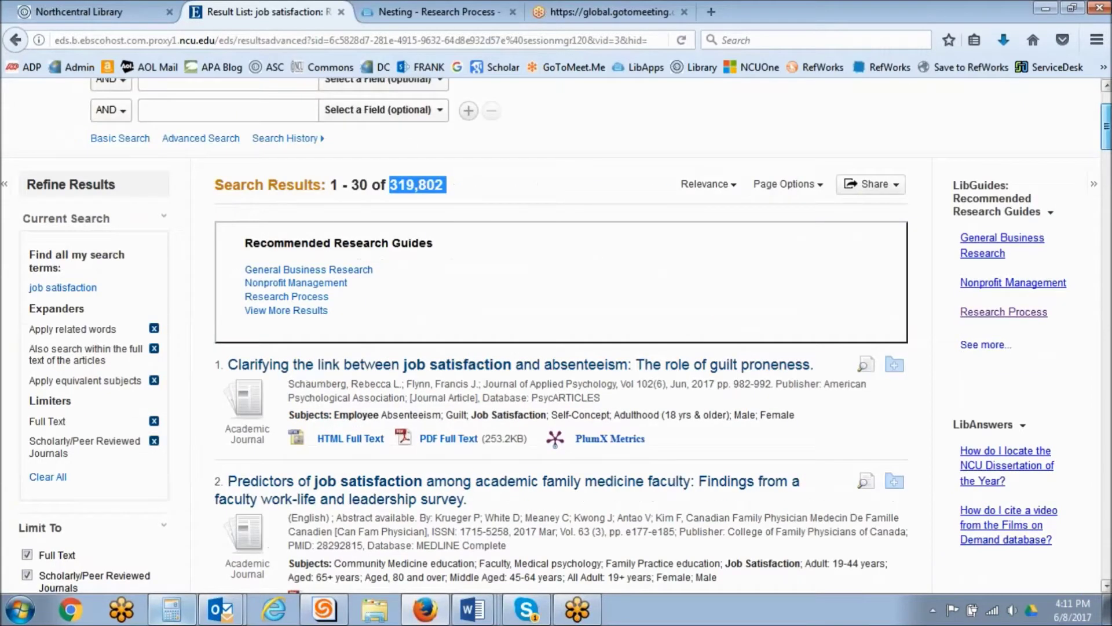
scroll(556, 335, down, 1)
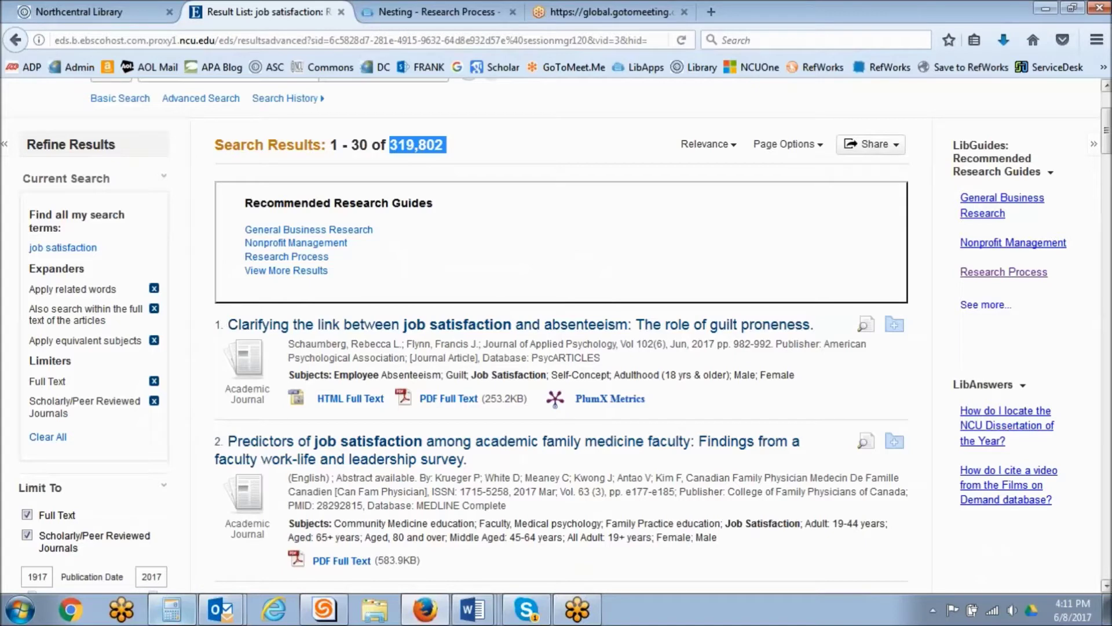
scroll(556, 336, up, 1)
scroll(556, 336, down, 1)
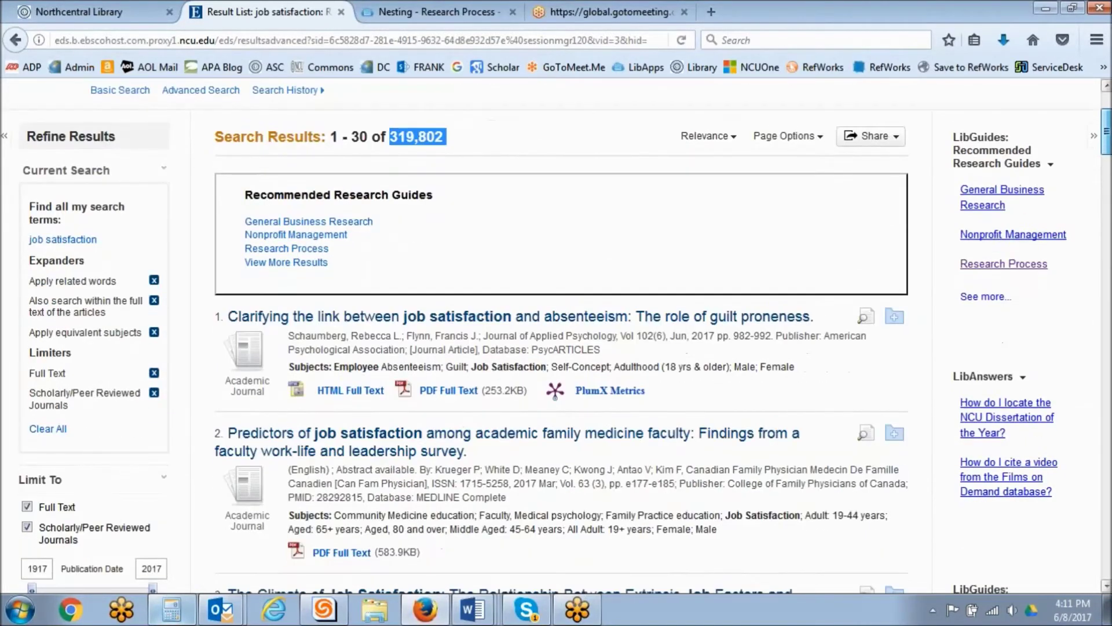
scroll(937, 356, down, 2)
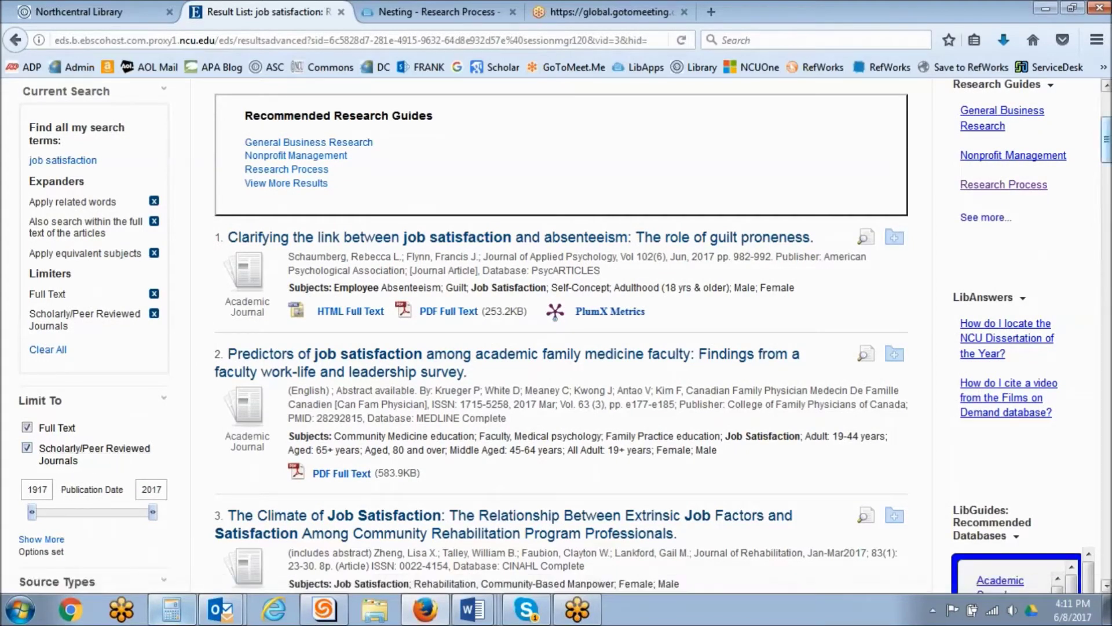
drag(1107, 140, 1106, 139)
scroll(1107, 139, up, 5)
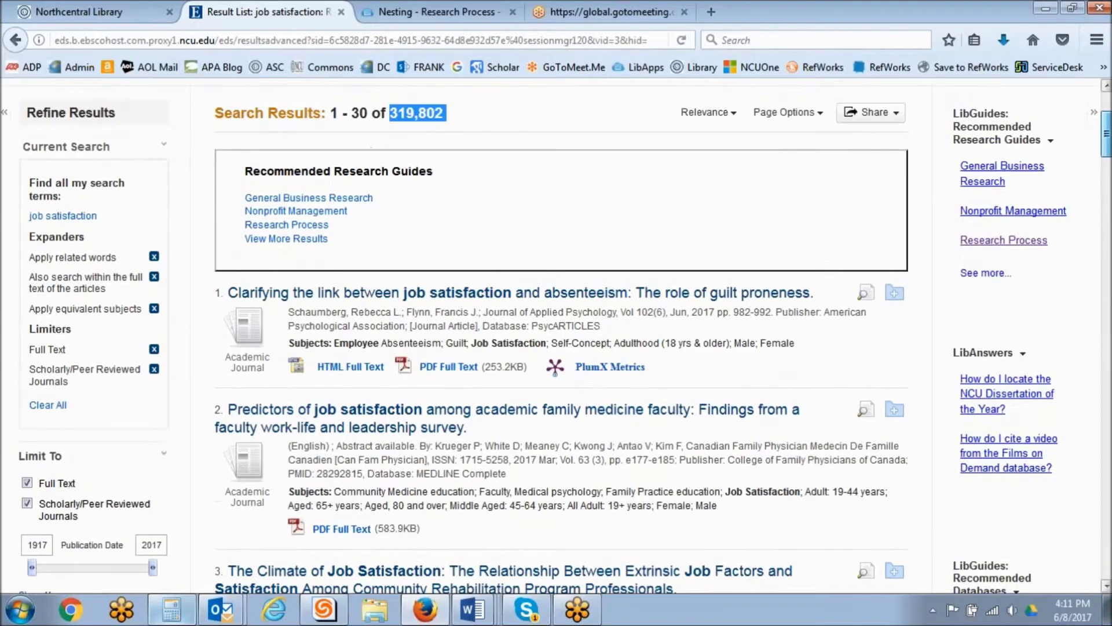
Step: Open the A-Z Databases list from the library home page and show only the databases starting with U
click(152, 11)
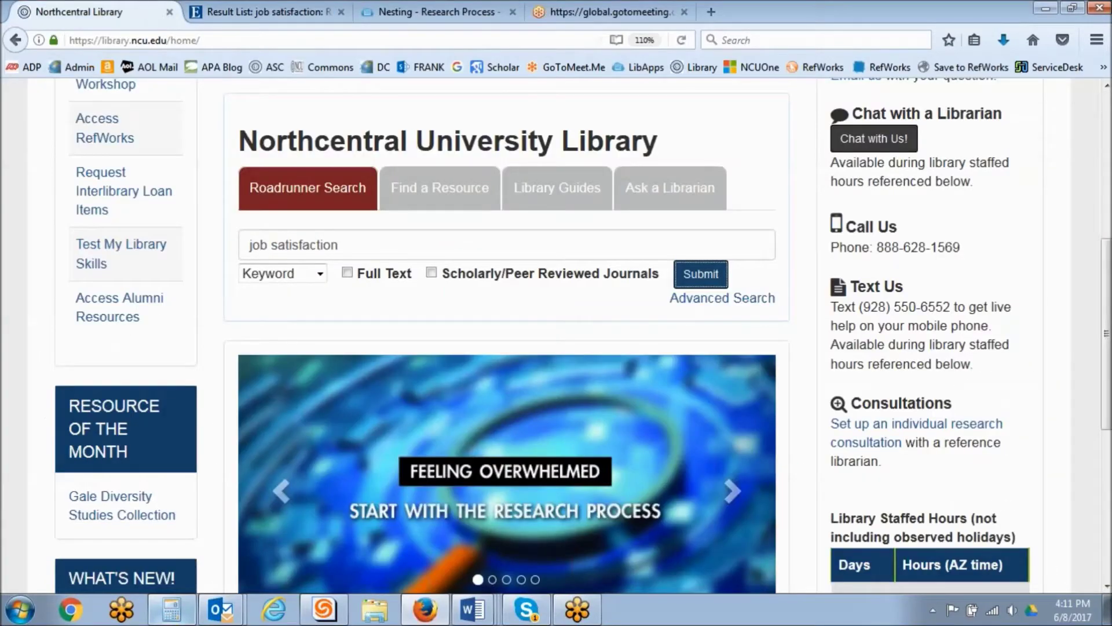
scroll(1106, 330, up, 5)
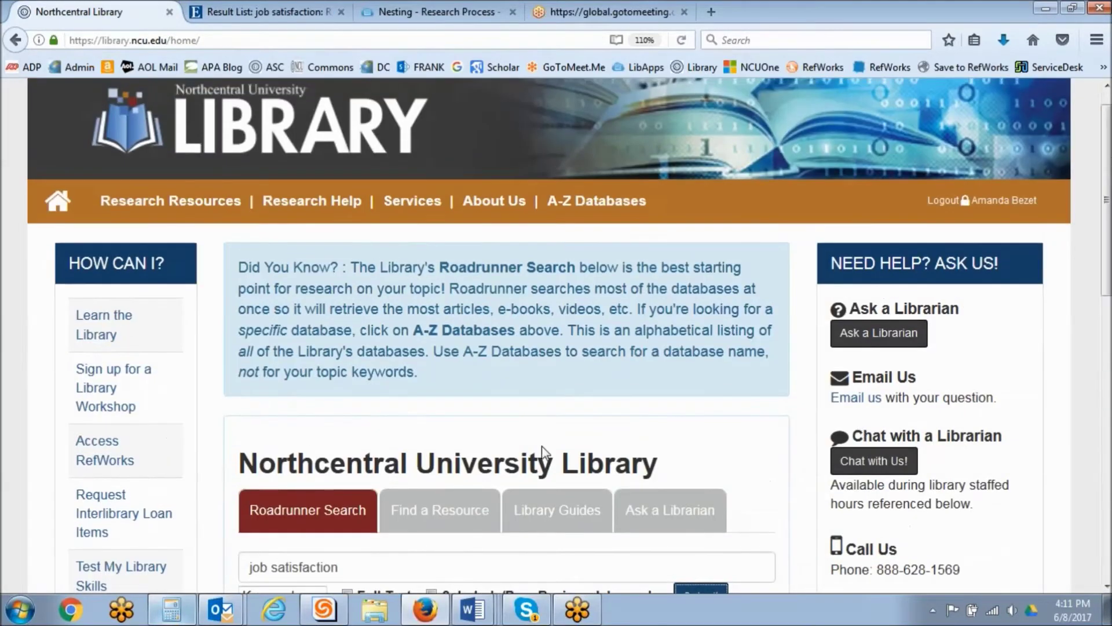
click(598, 203)
scroll(557, 347, down, 10)
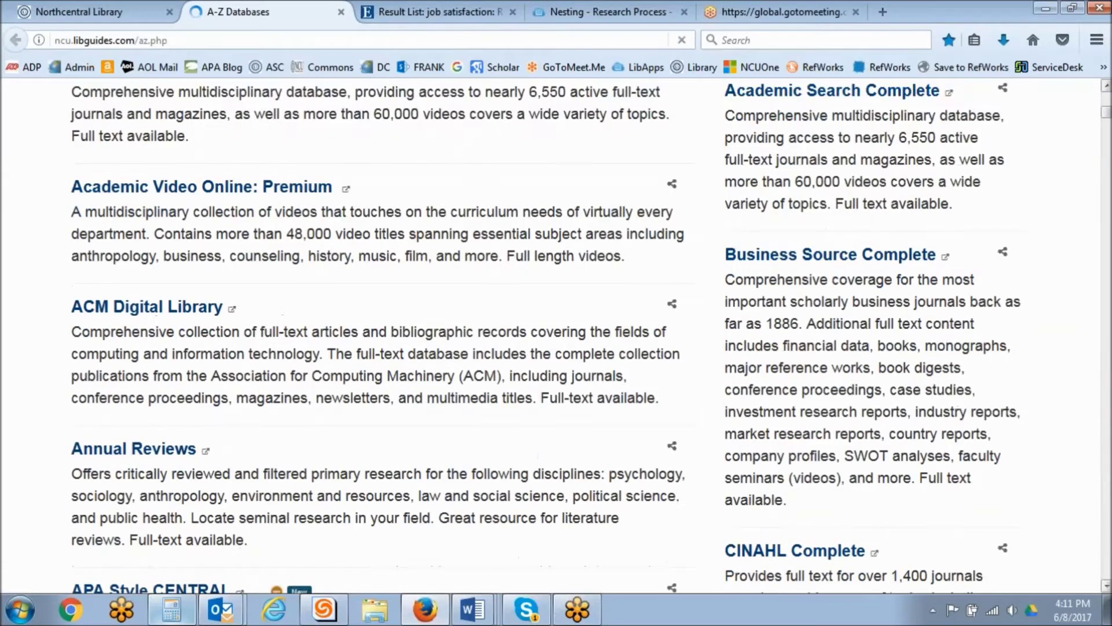
drag(1106, 145, 1106, 119)
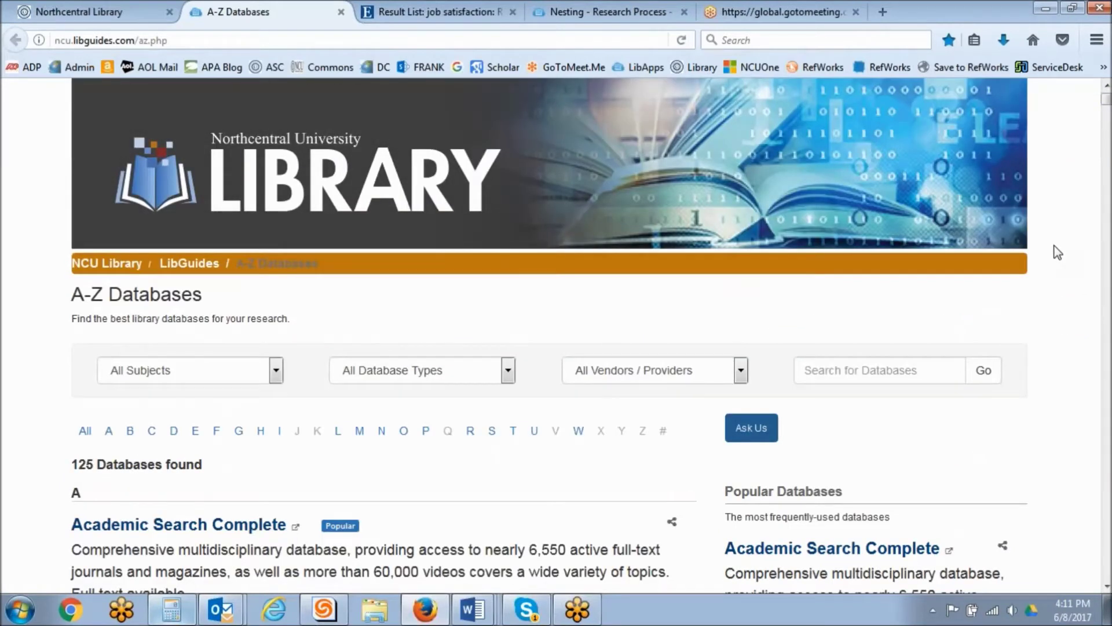
click(536, 438)
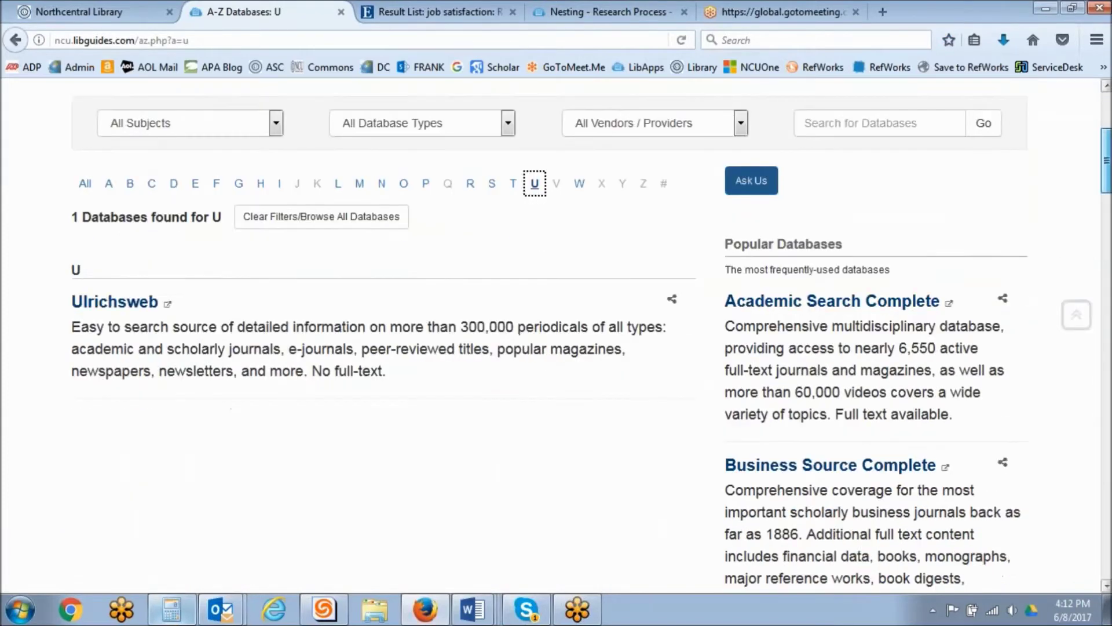
click(114, 301)
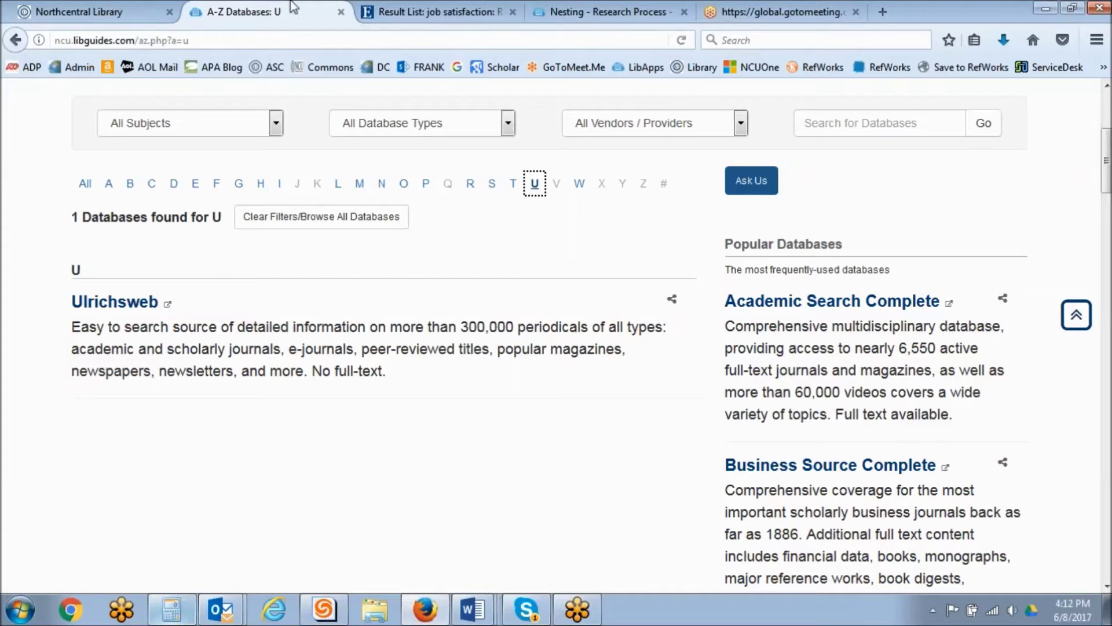
Step: Copy the journal title Journal of Applied Psychology from the first article in the job satisfaction result list
click(384, 11)
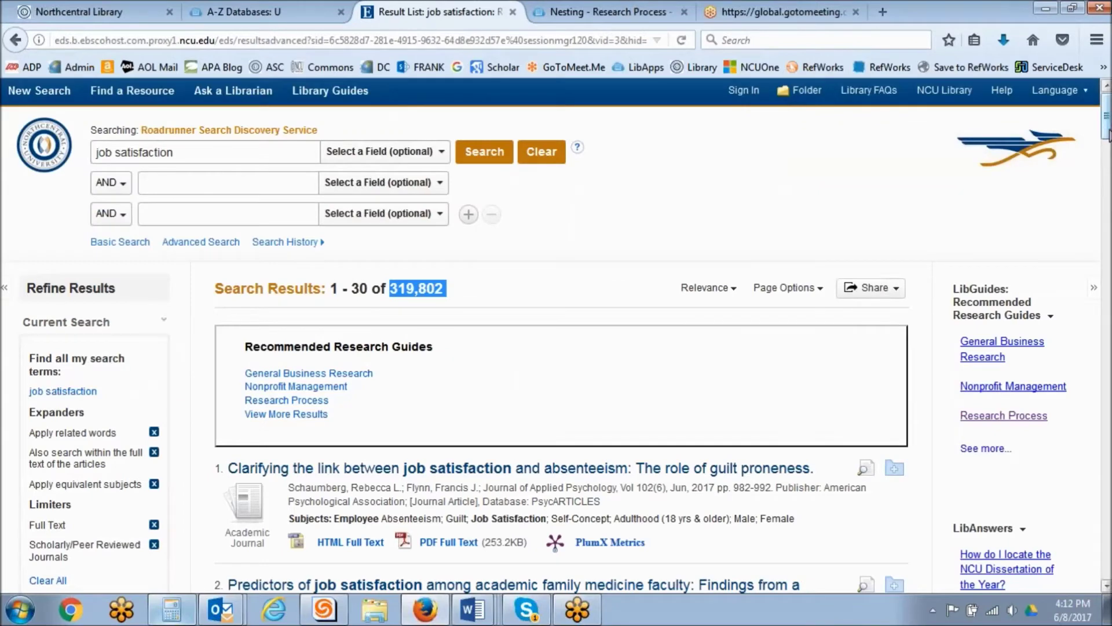
scroll(1106, 116, down, 3)
drag(485, 345, 615, 348)
key(ctrl+c)
right_click(616, 348)
click(648, 363)
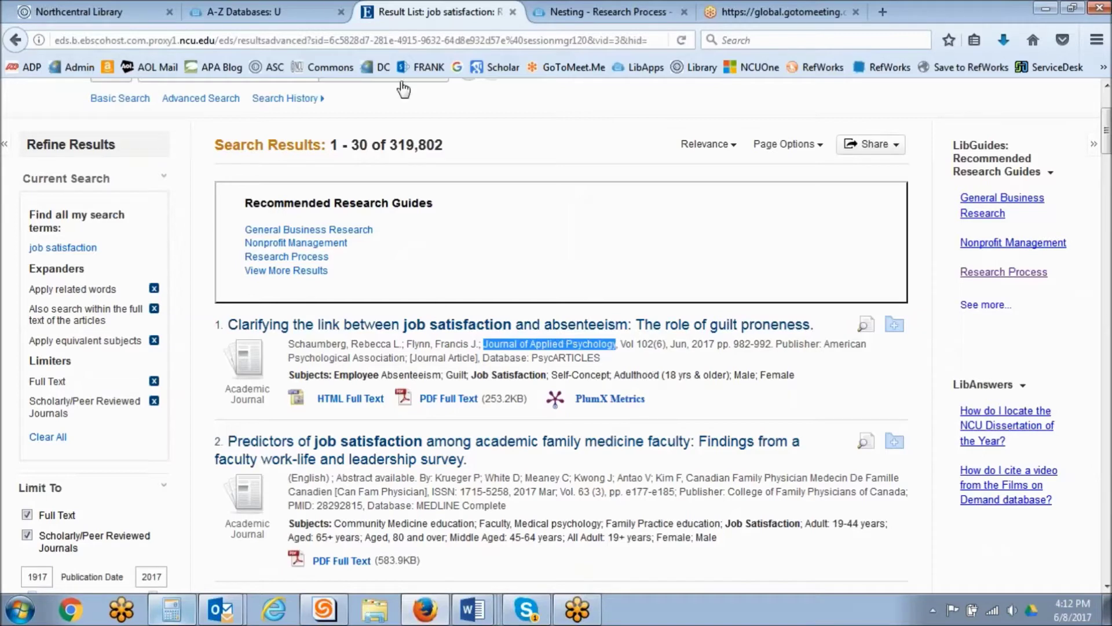
Step: Open Ulrichsweb from the A-Z Databases list and search it for the copied title Journal of Applied Psychology
click(329, 10)
click(578, 10)
click(249, 12)
click(112, 303)
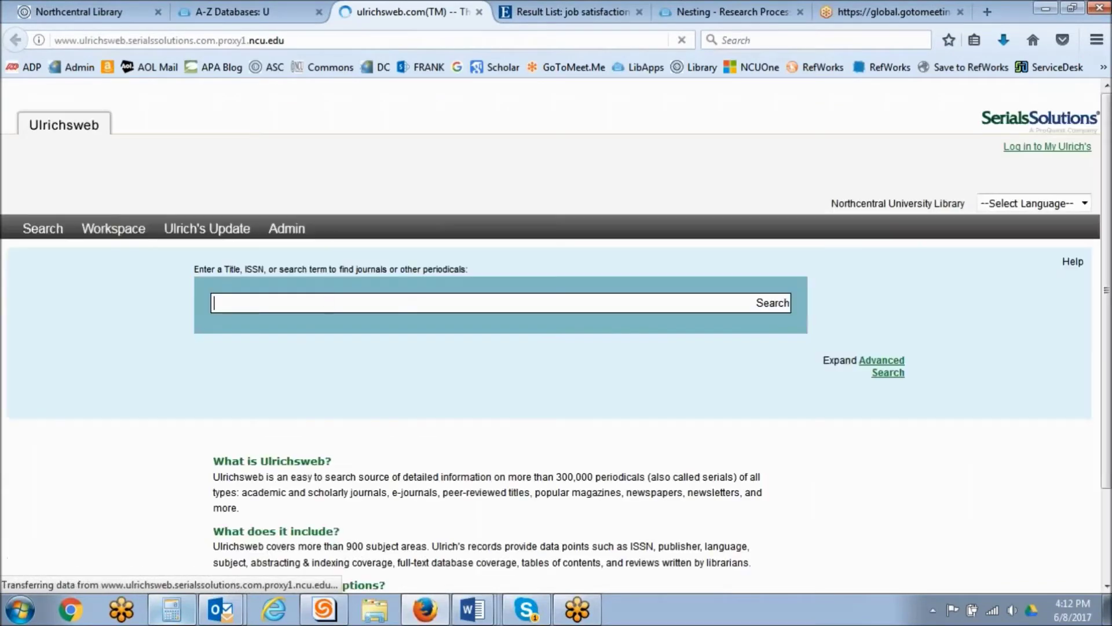
right_click(273, 305)
click(299, 374)
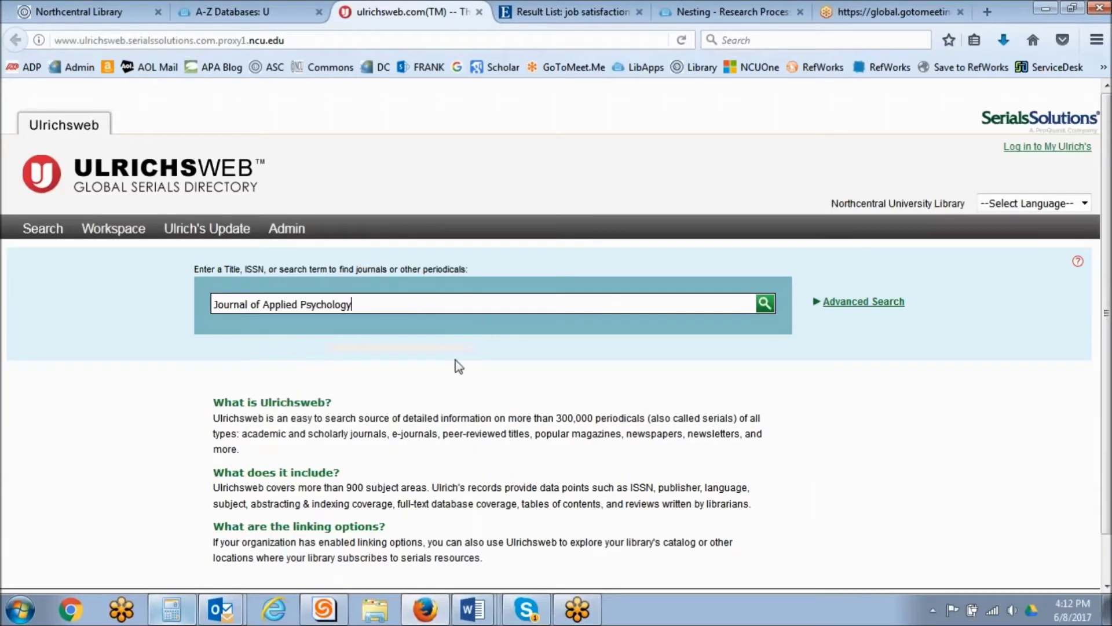
click(765, 303)
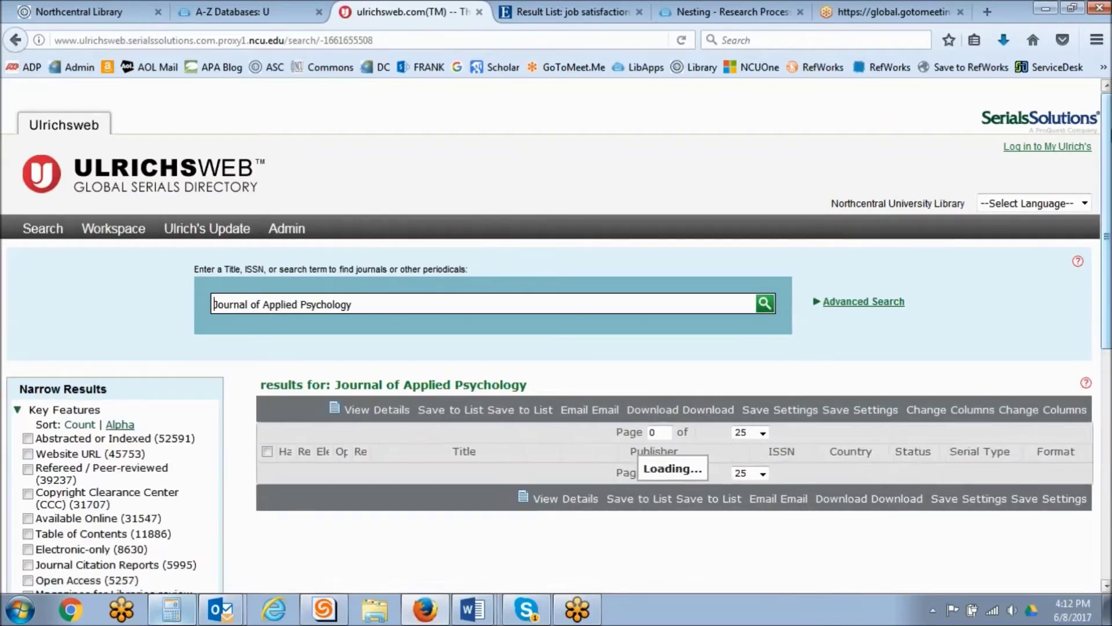
Step: Look through the Ulrichsweb results for the journal, including the refereed indicators, and close Ulrichsweb
scroll(556, 336, down, 3)
scroll(305, 216, down, 3)
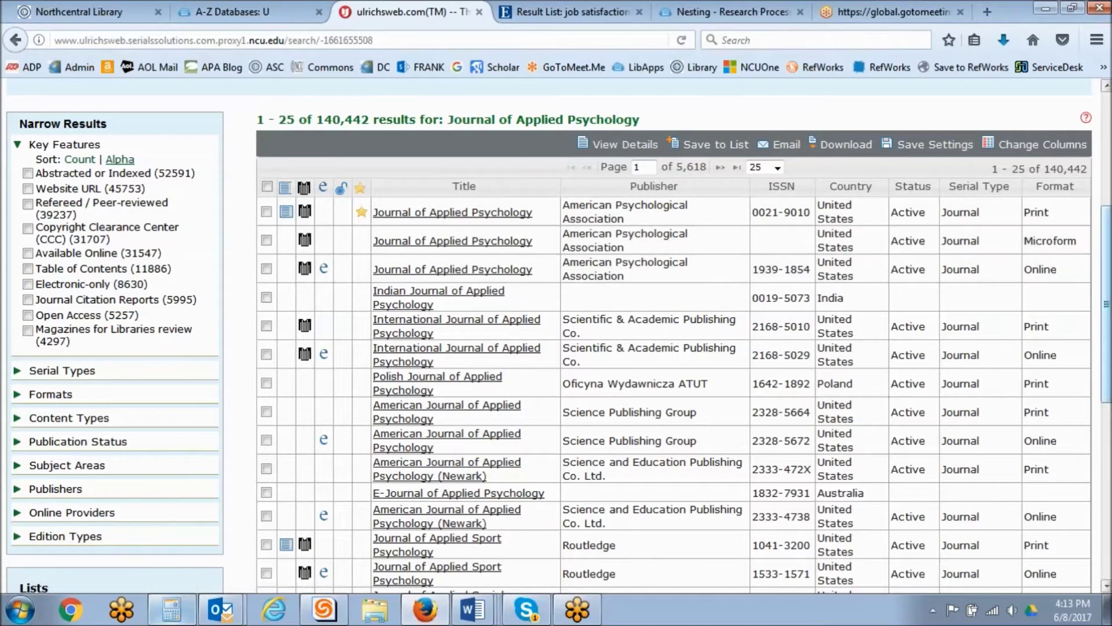
scroll(1040, 275, up, 5)
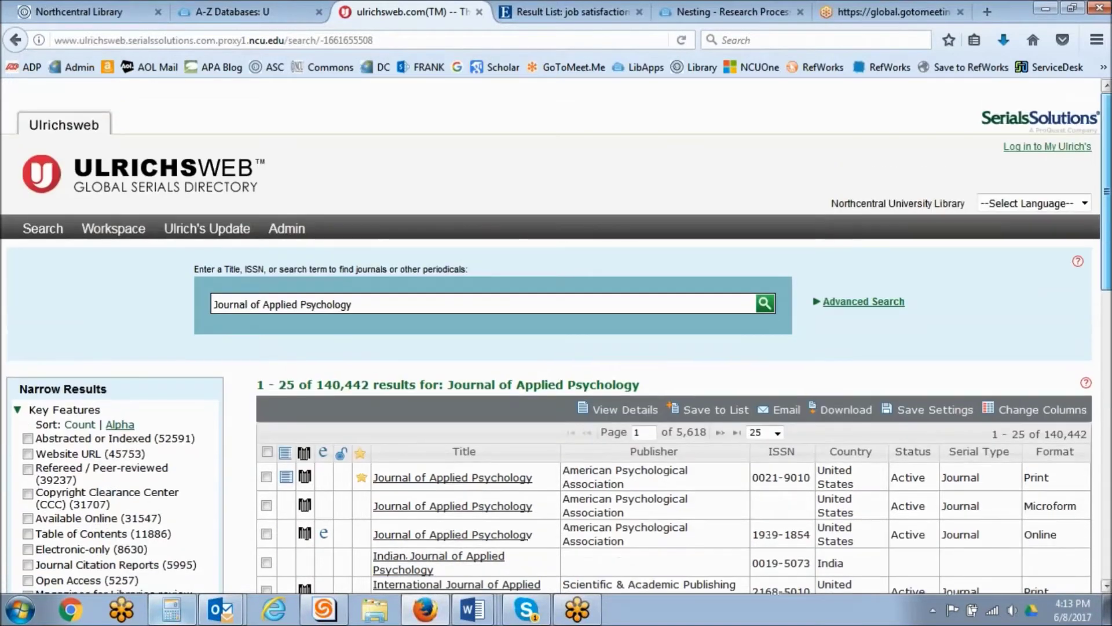
click(480, 12)
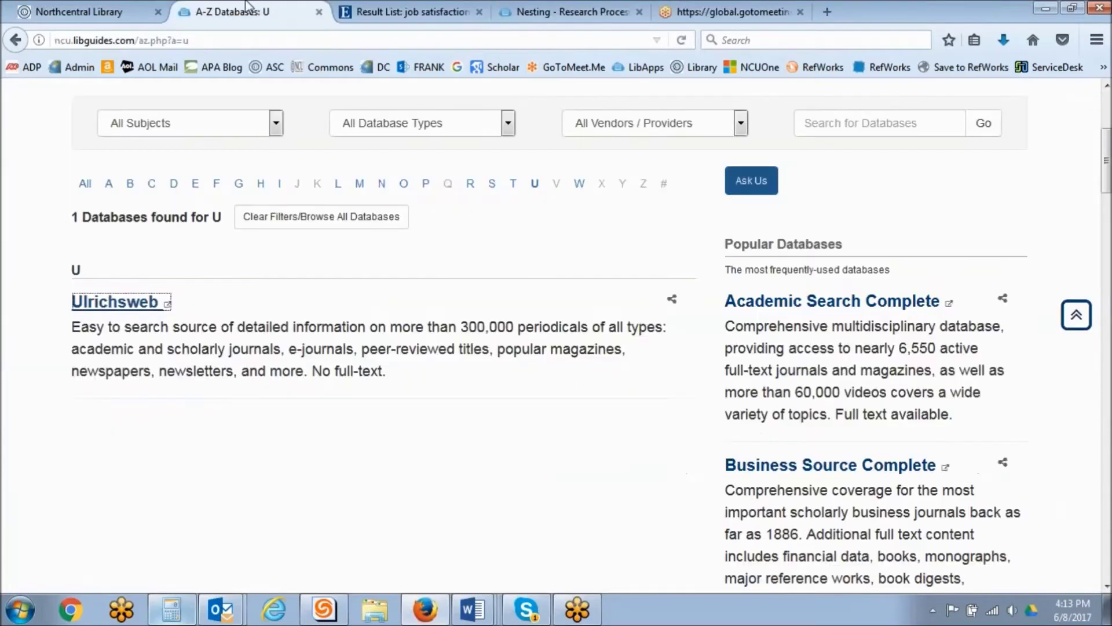
Step: Open the Learn the Library guide from the library home page and go to its Quick Tutorial Videos page
click(118, 13)
mouse_move(307, 200)
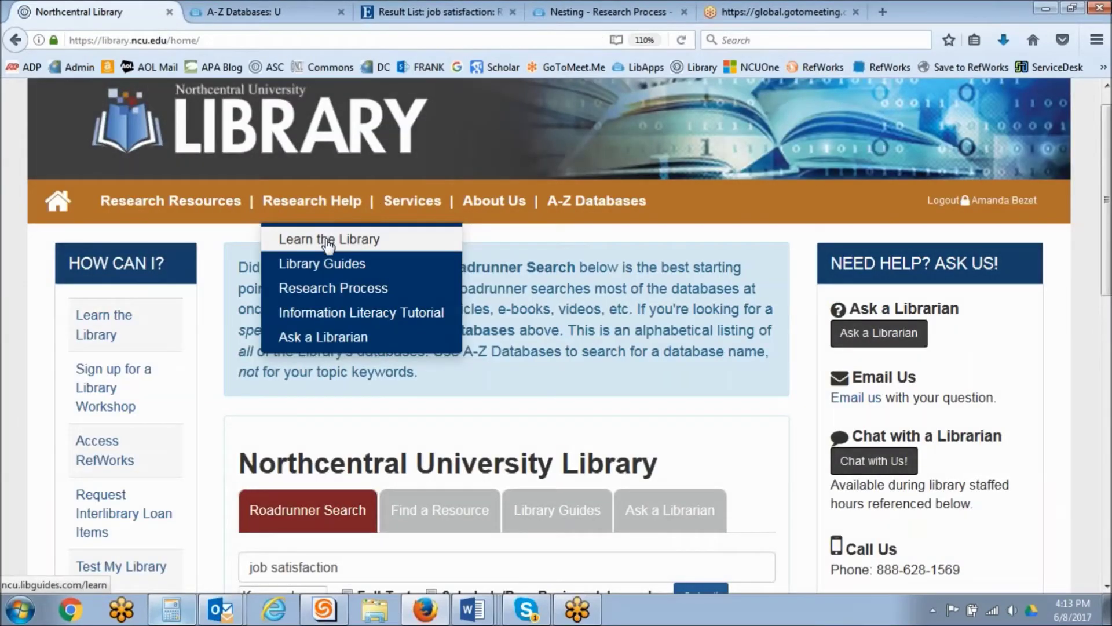
click(329, 239)
scroll(832, 273, down, 2)
mouse_move(132, 293)
click(175, 295)
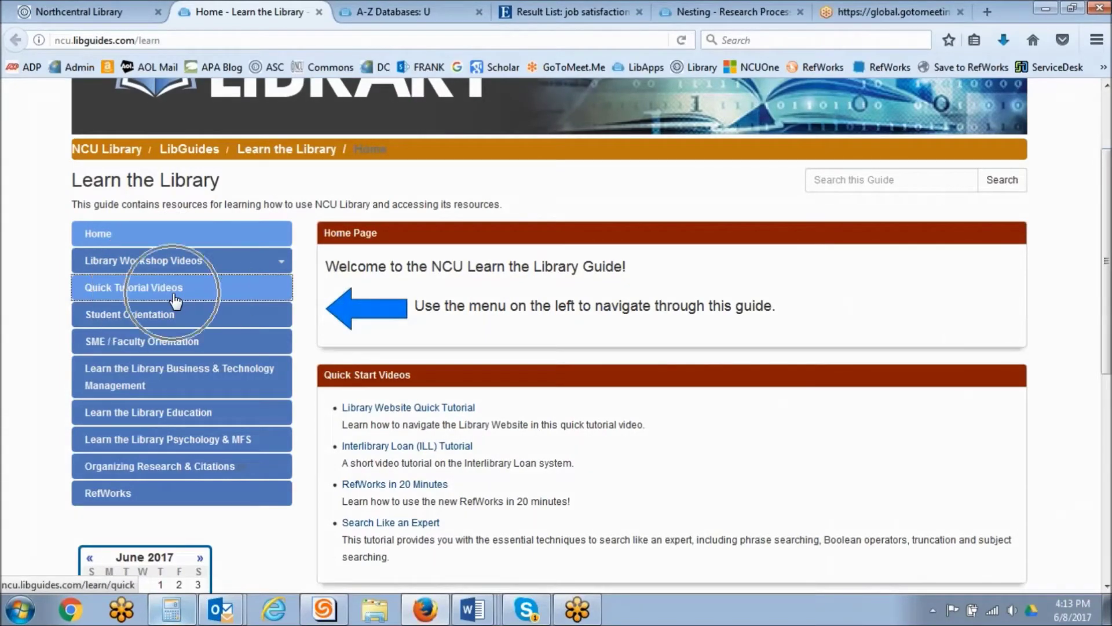
Step: Look through the quick tutorial videos on research skills and databases, down to the Ulrichsweb tutorial
scroll(175, 300, down, 3)
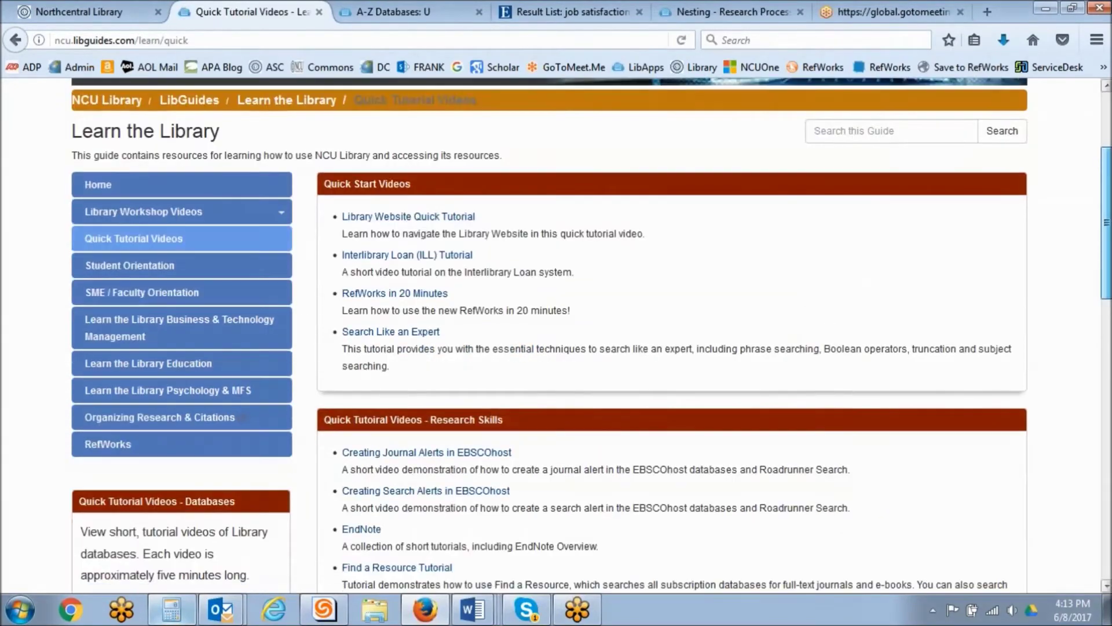
drag(1108, 283, 1108, 461)
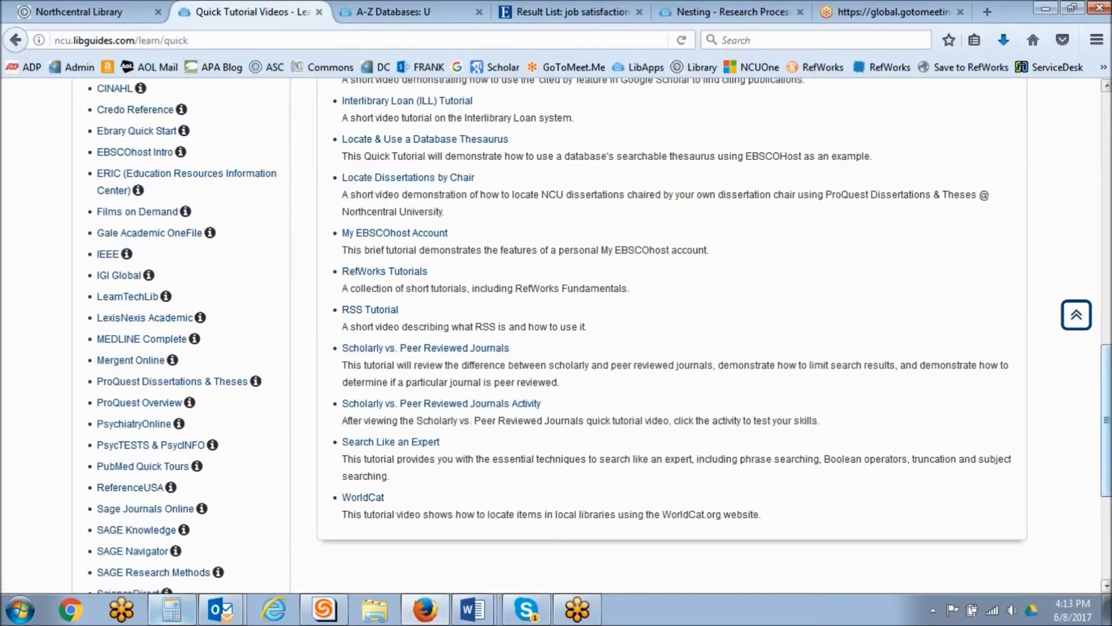
scroll(127, 438, down, 4)
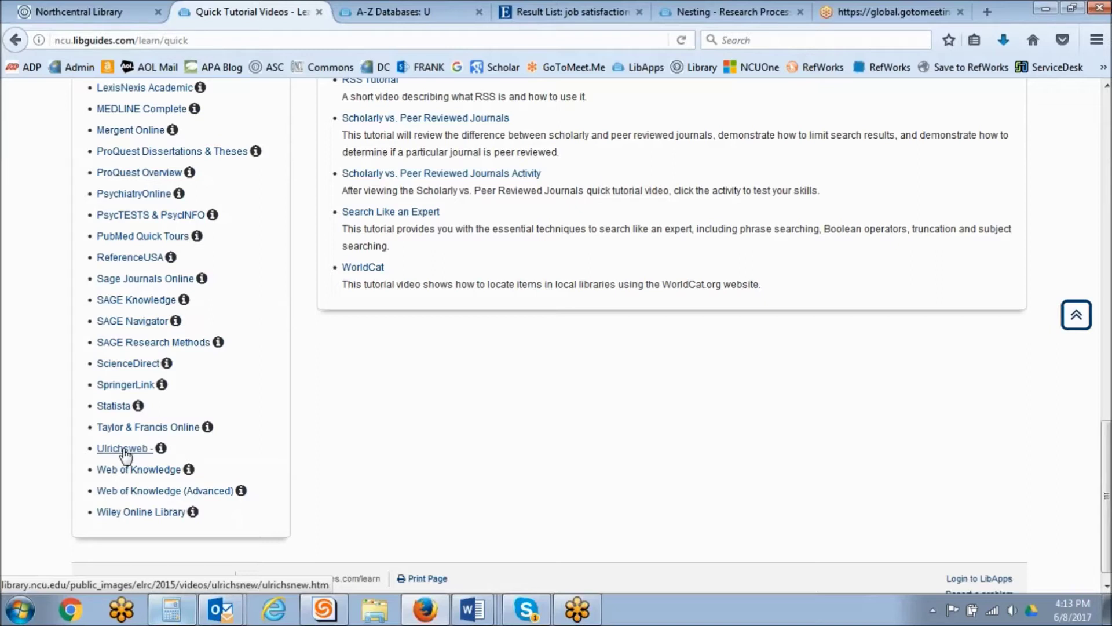
Step: Return to the job satisfaction result list and limit the publication date to start from 2013
click(553, 11)
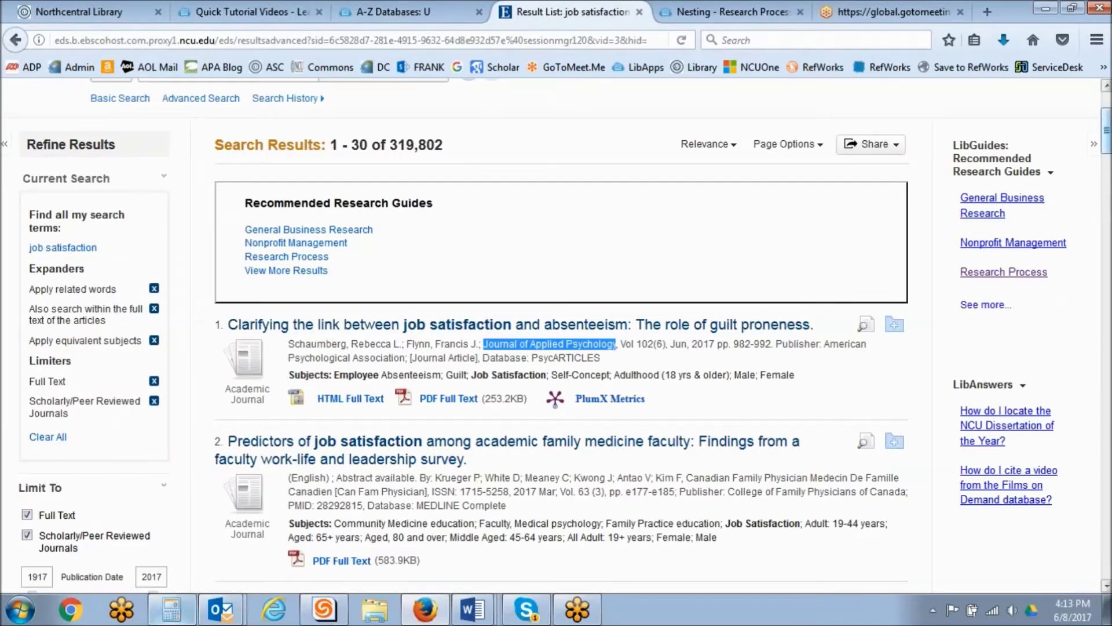
scroll(556, 348, down, 5)
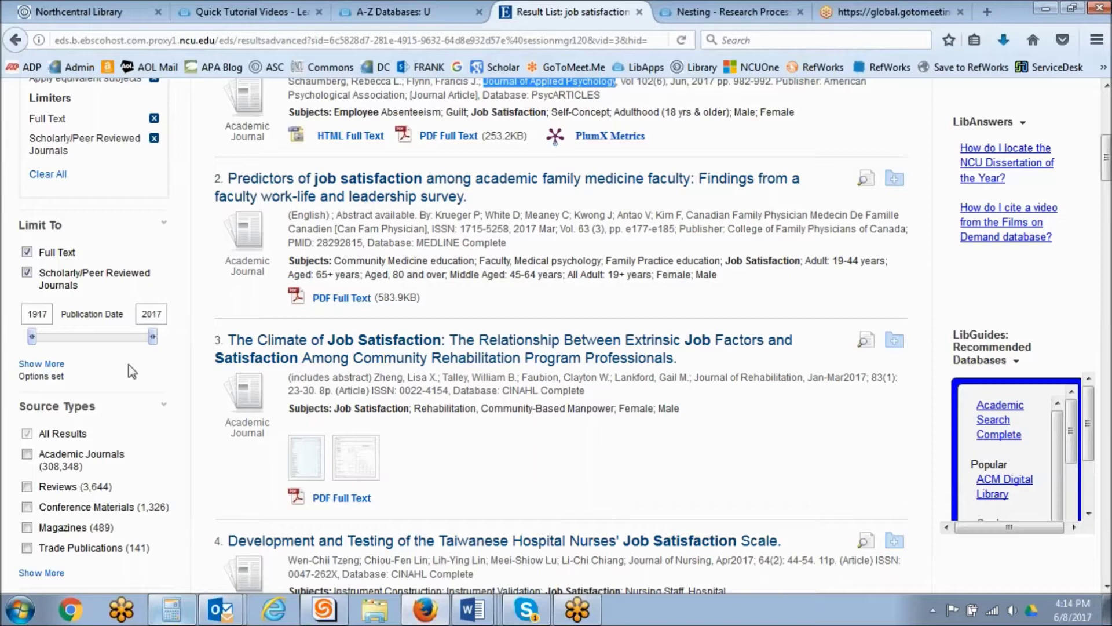
mouse_move(31, 314)
mouse_down()
mouse_move(53, 315)
mouse_move(22, 314)
mouse_up()
text(2013)
key(Return)
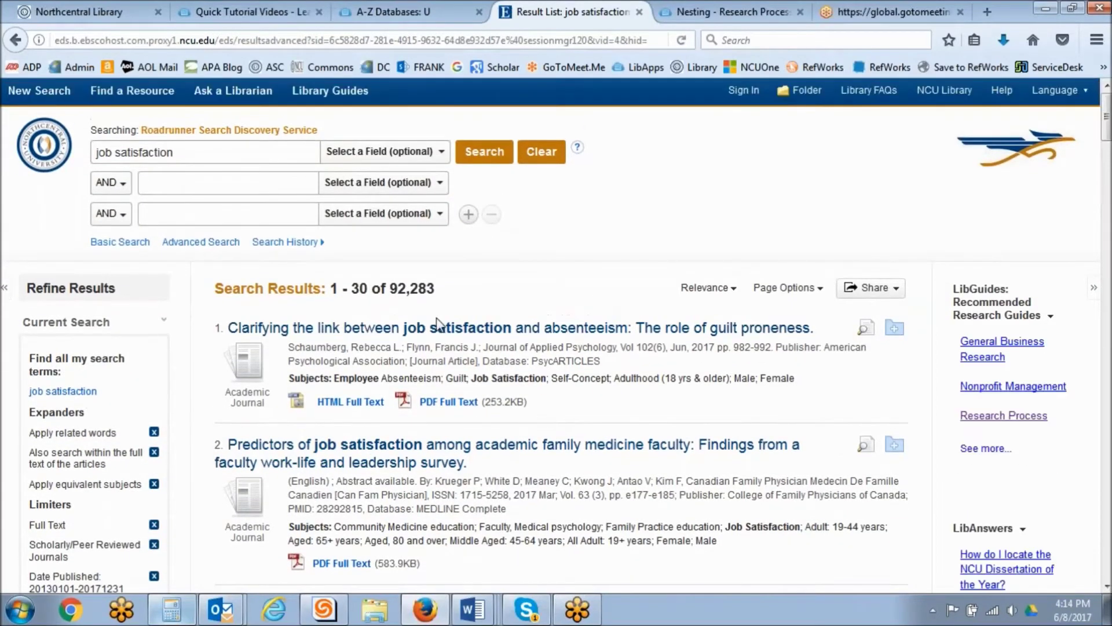
Step: Highlight the total number of results and look over the first articles in the date-limited list
drag(439, 289, 393, 290)
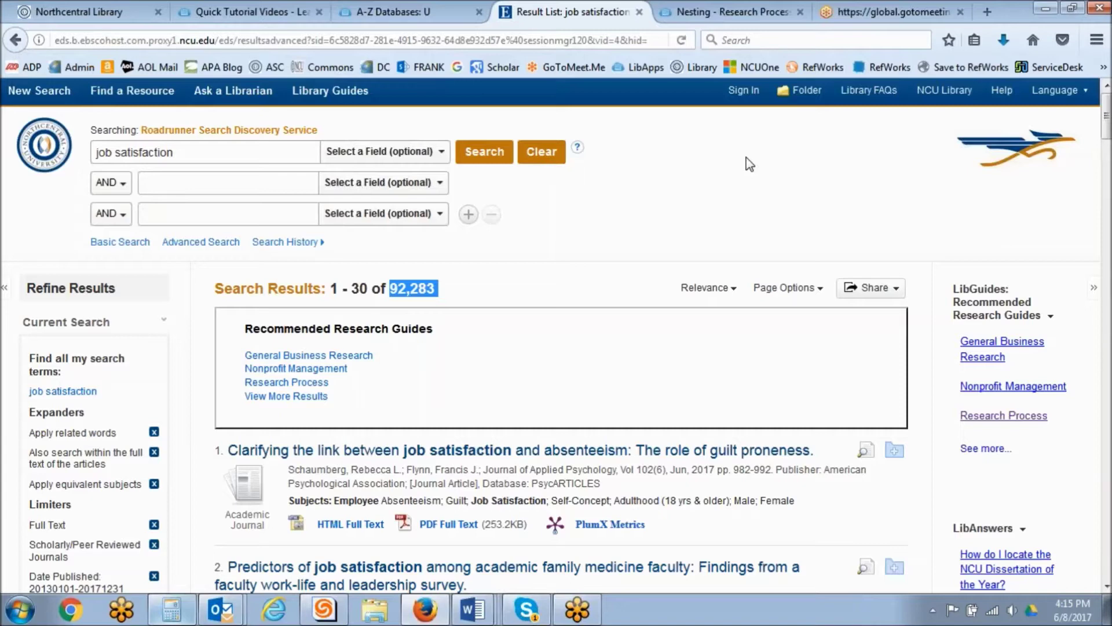
click(689, 183)
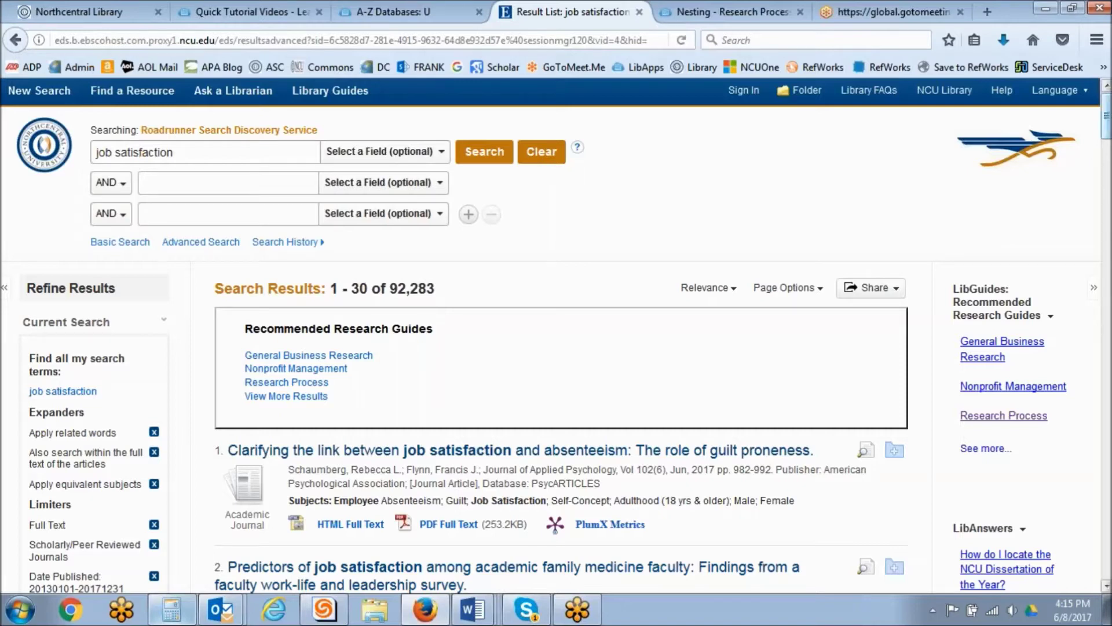
scroll(514, 322, down, 3)
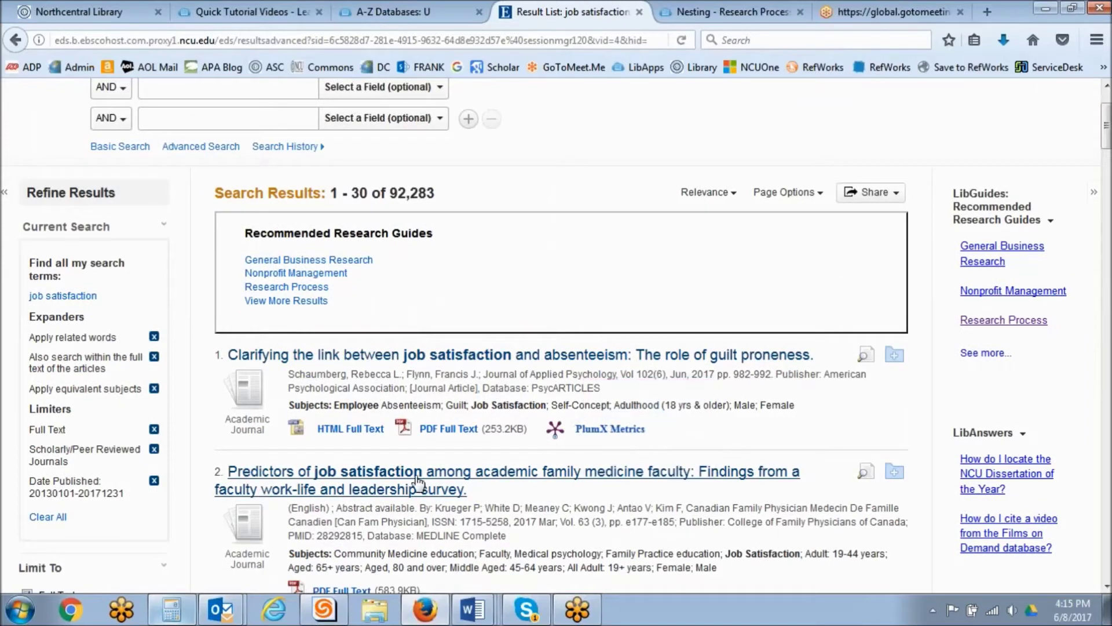
drag(390, 192, 436, 192)
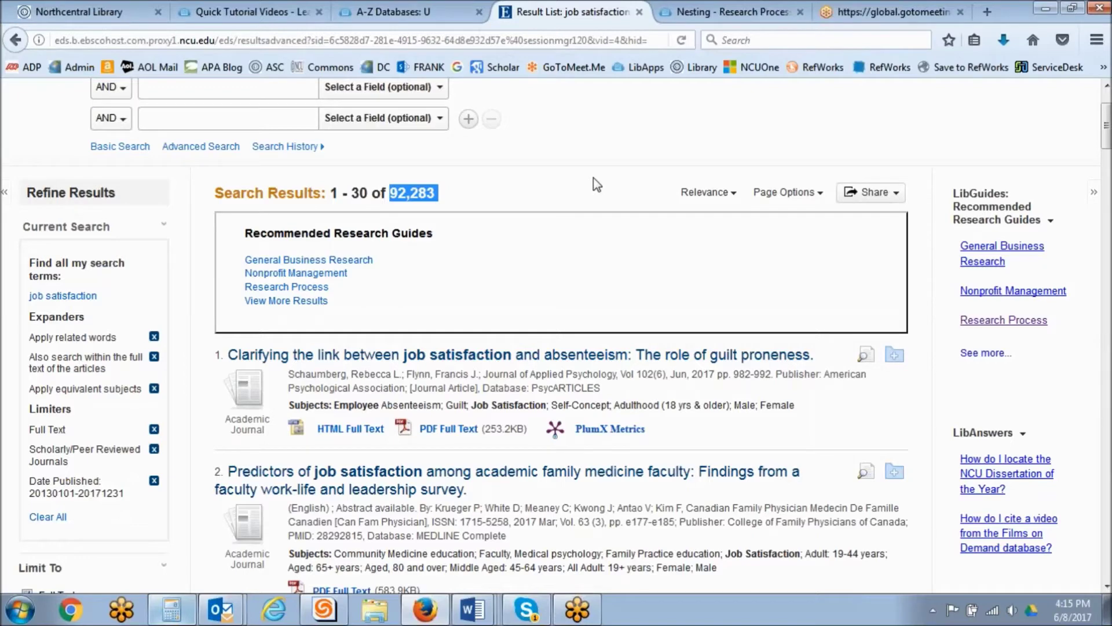
drag(1104, 142, 1104, 126)
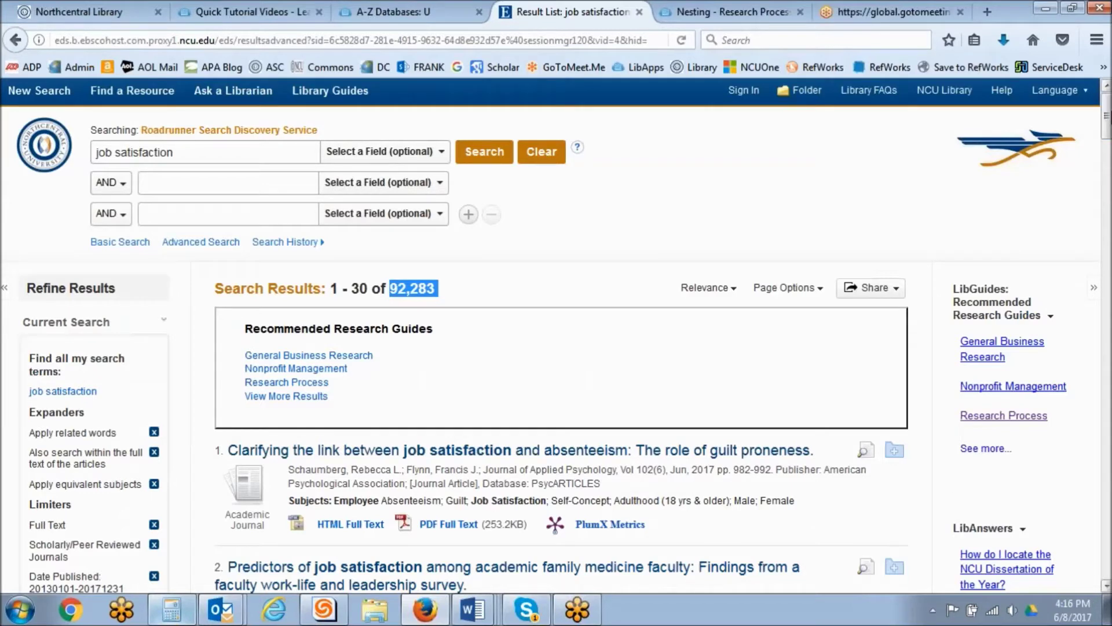
Step: Enclose the first search term in quotation marks as "job satisfaction" and run the phrase search
click(156, 152)
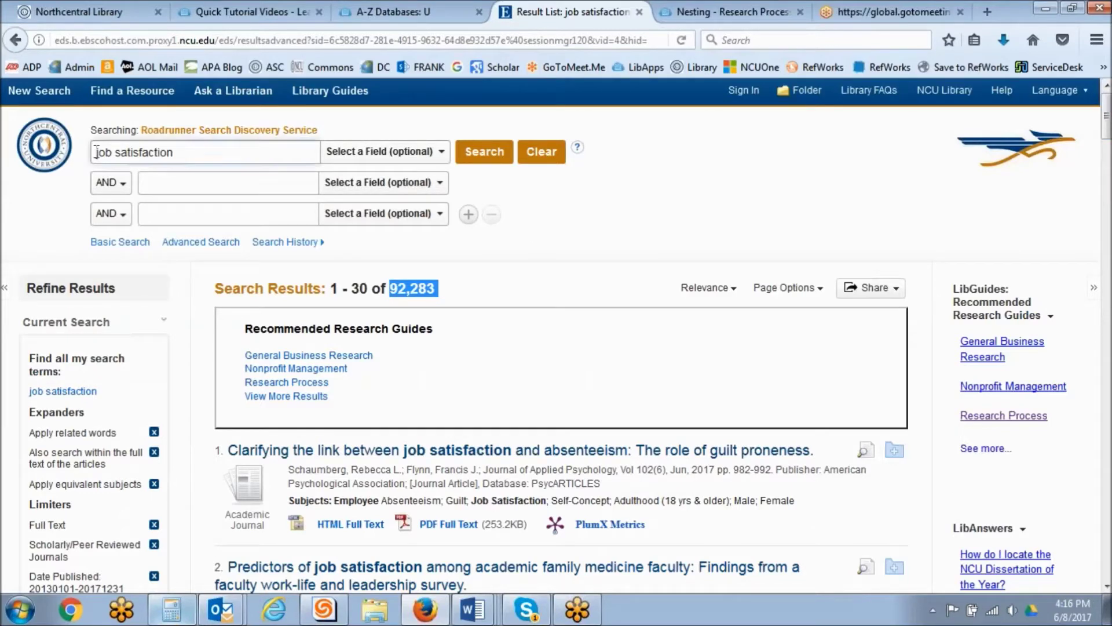
text(")
click(185, 153)
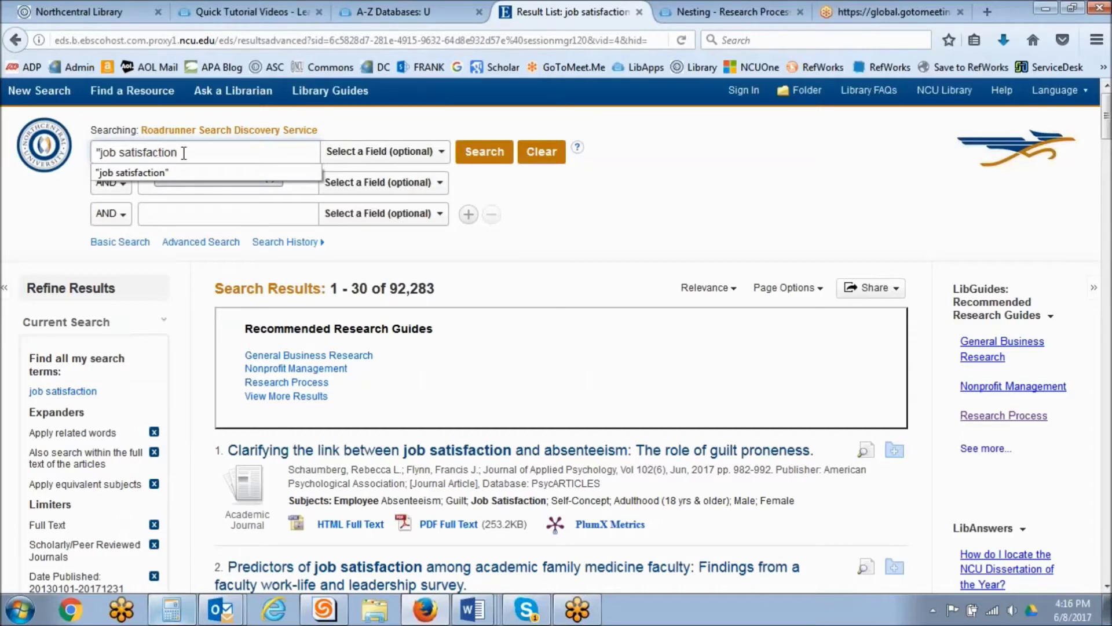
text(")
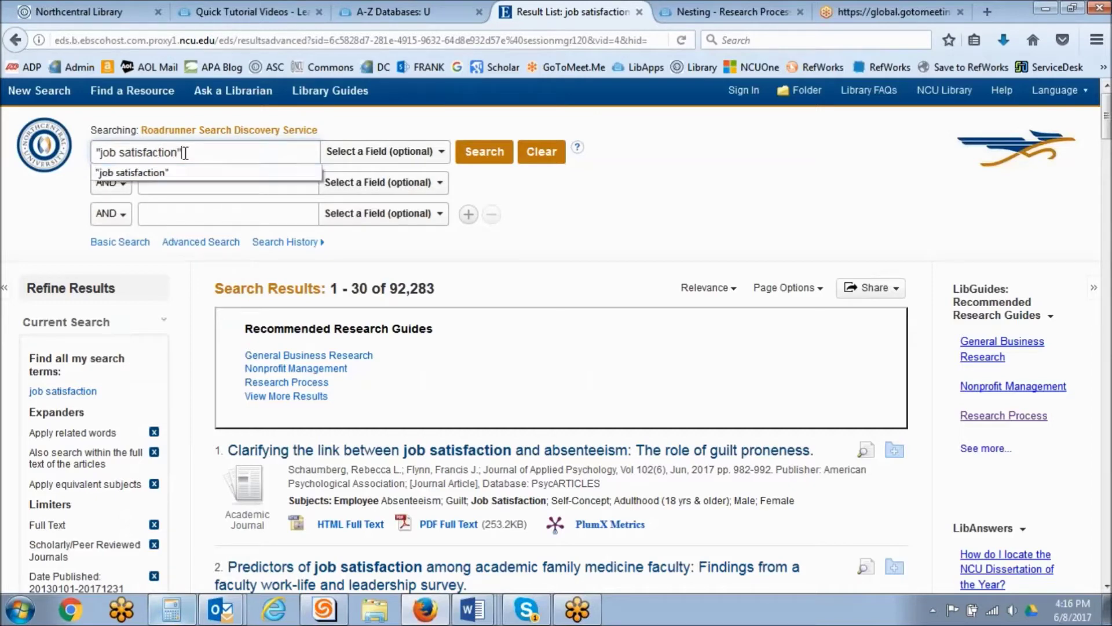
click(571, 213)
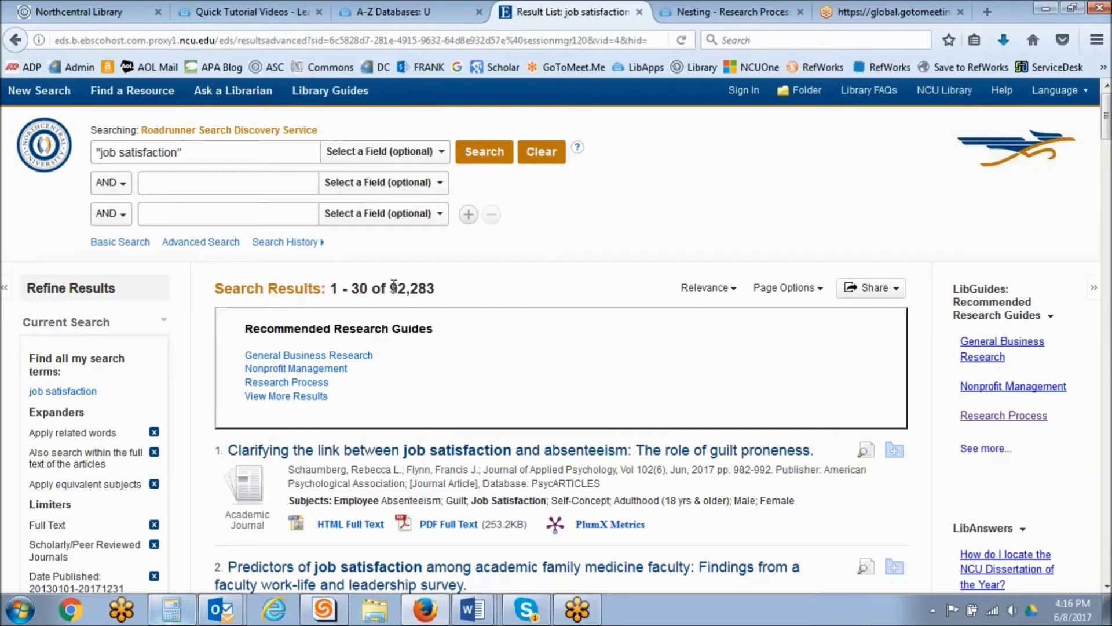
double_click(435, 287)
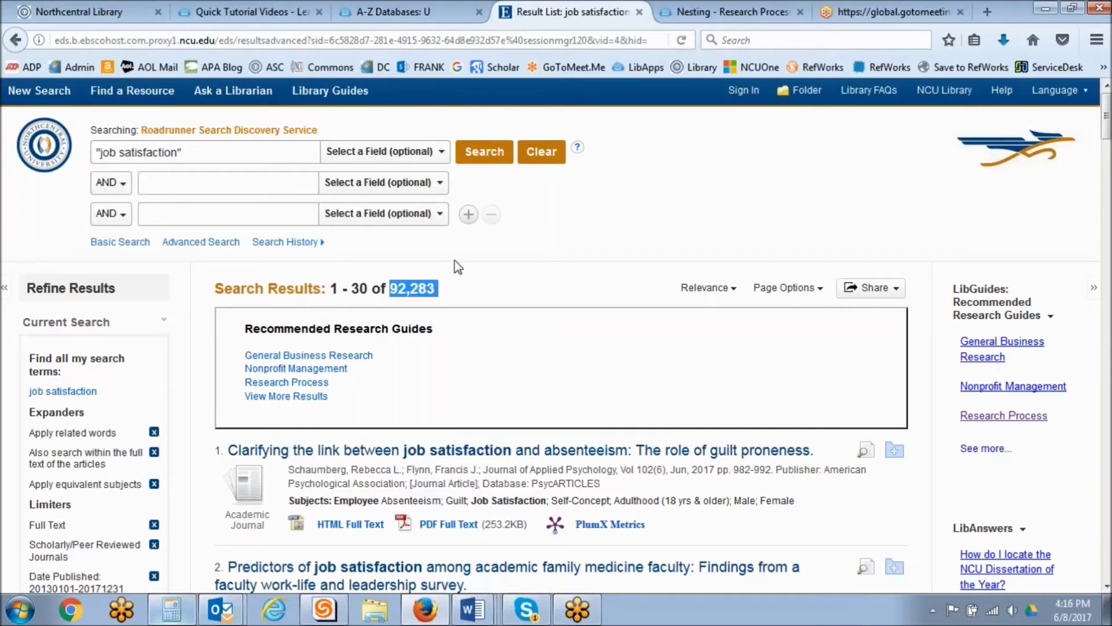
click(486, 278)
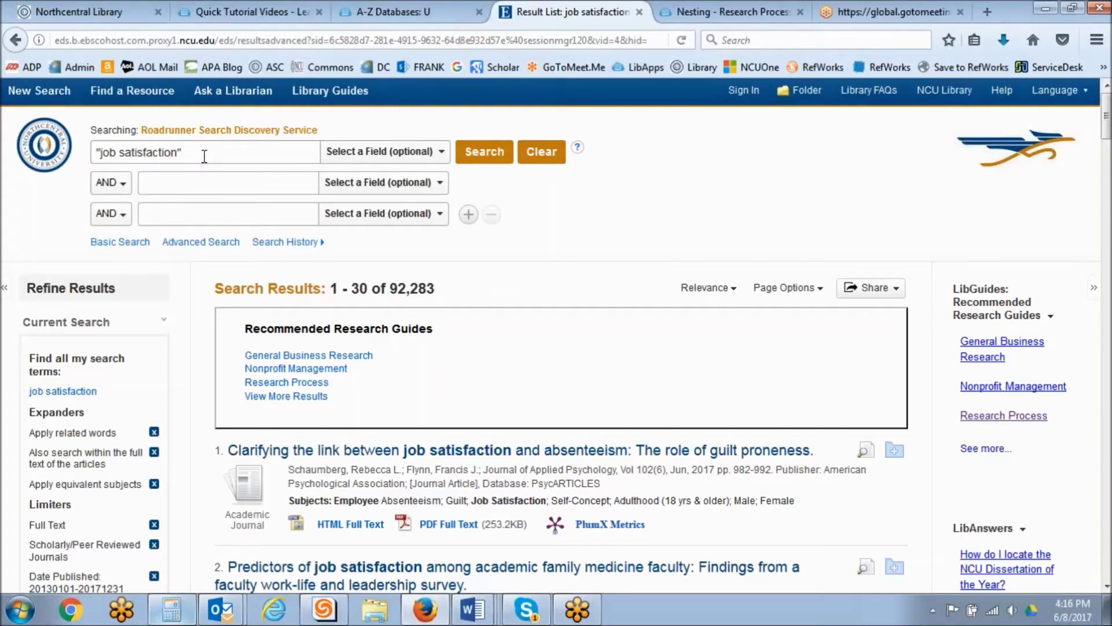
click(476, 154)
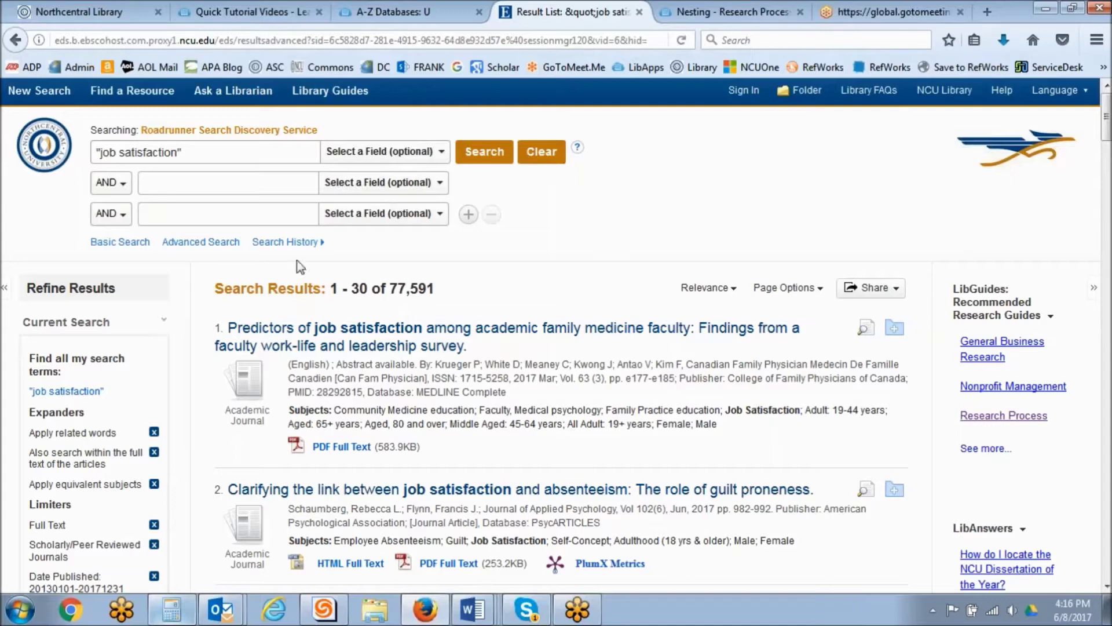
Step: Highlight the total number of phrase search results and view the Boolean operator choices for the second search row
drag(389, 284, 438, 287)
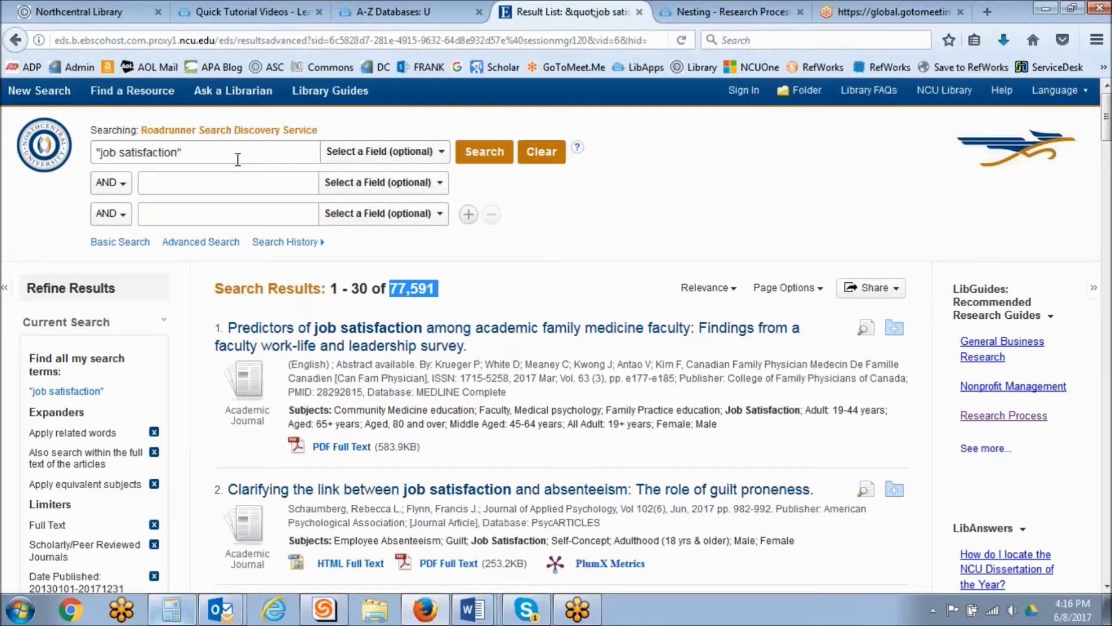
click(617, 275)
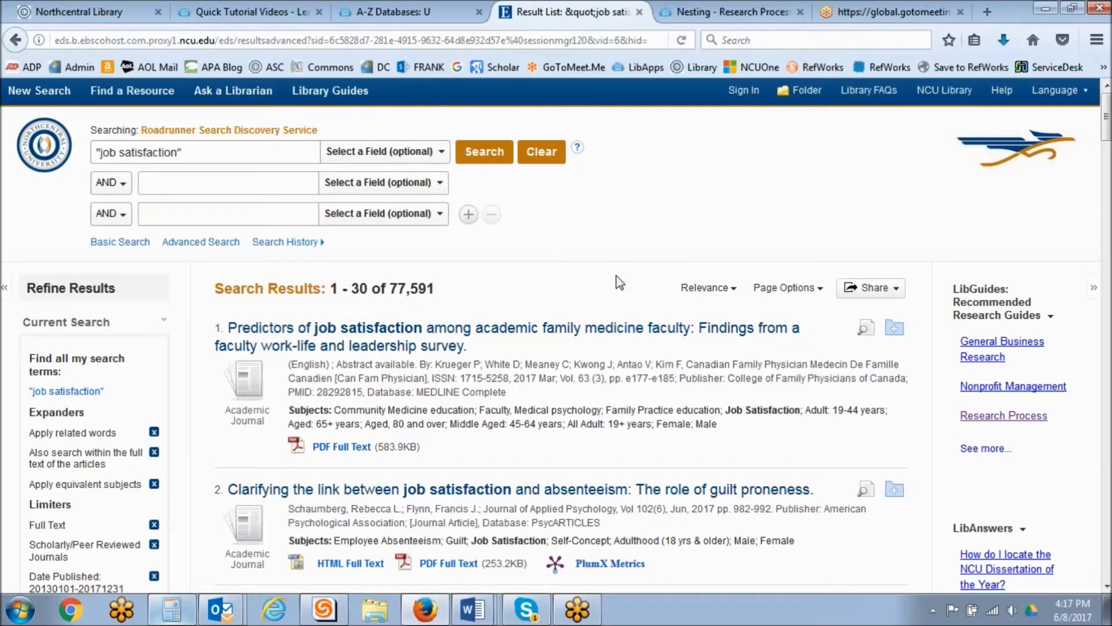
double_click(402, 288)
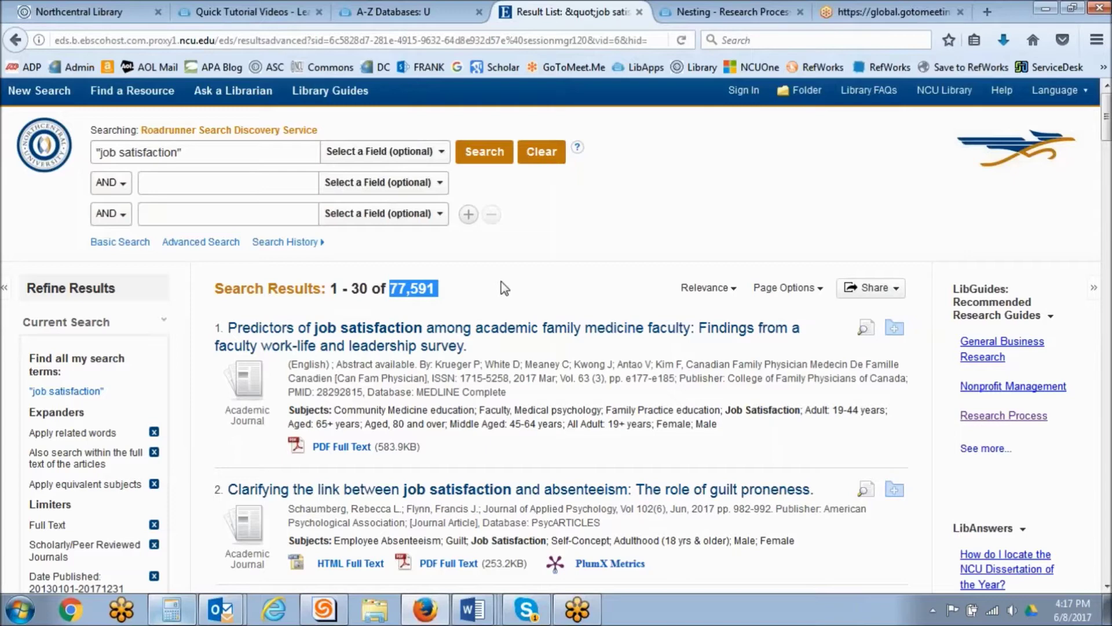
click(118, 190)
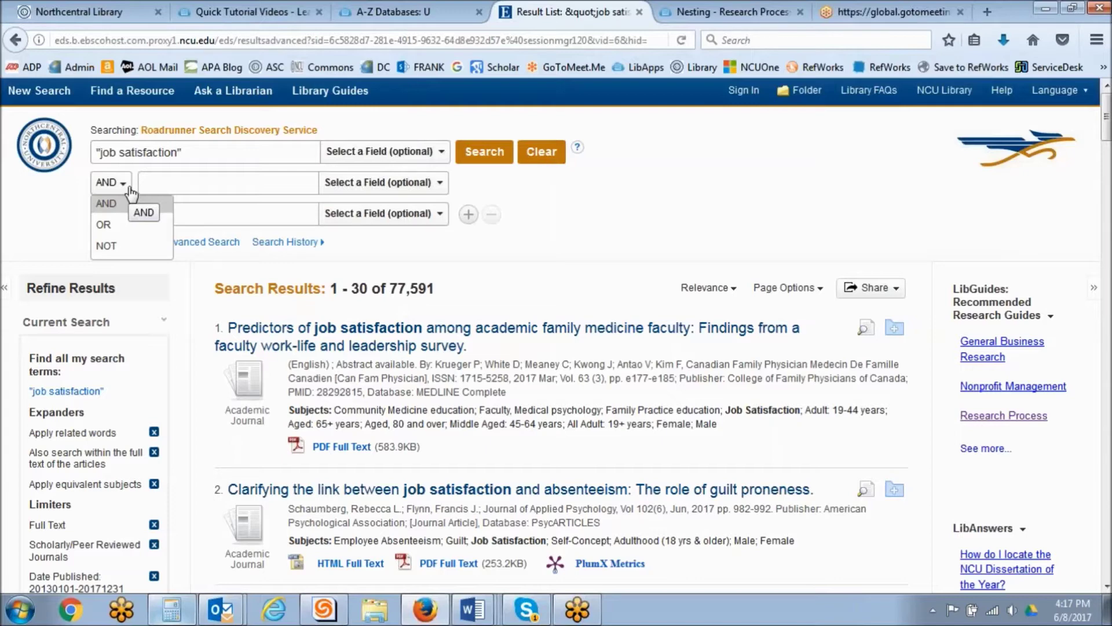
click(600, 181)
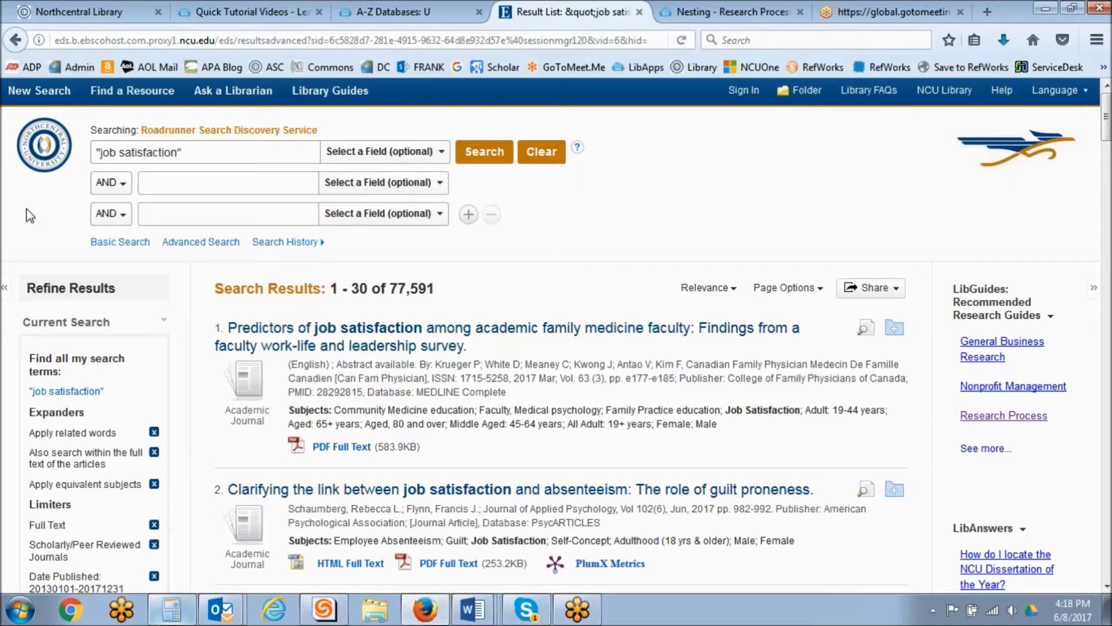
Step: Add "employee engagement" in quotation marks as the second search term, combined with AND, and run the search
click(177, 184)
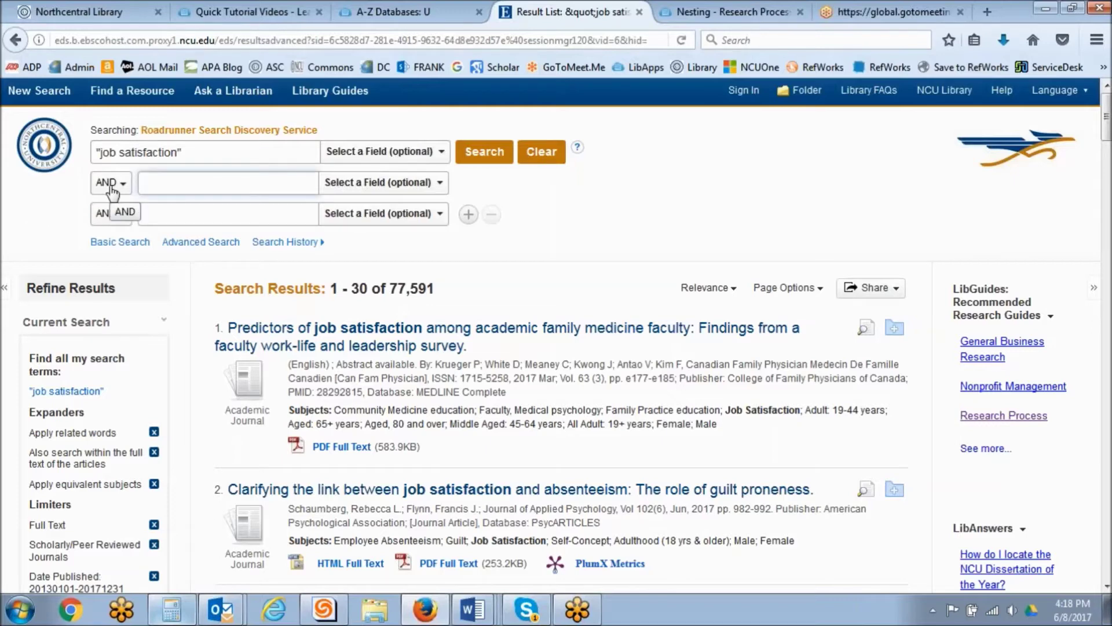
text(")
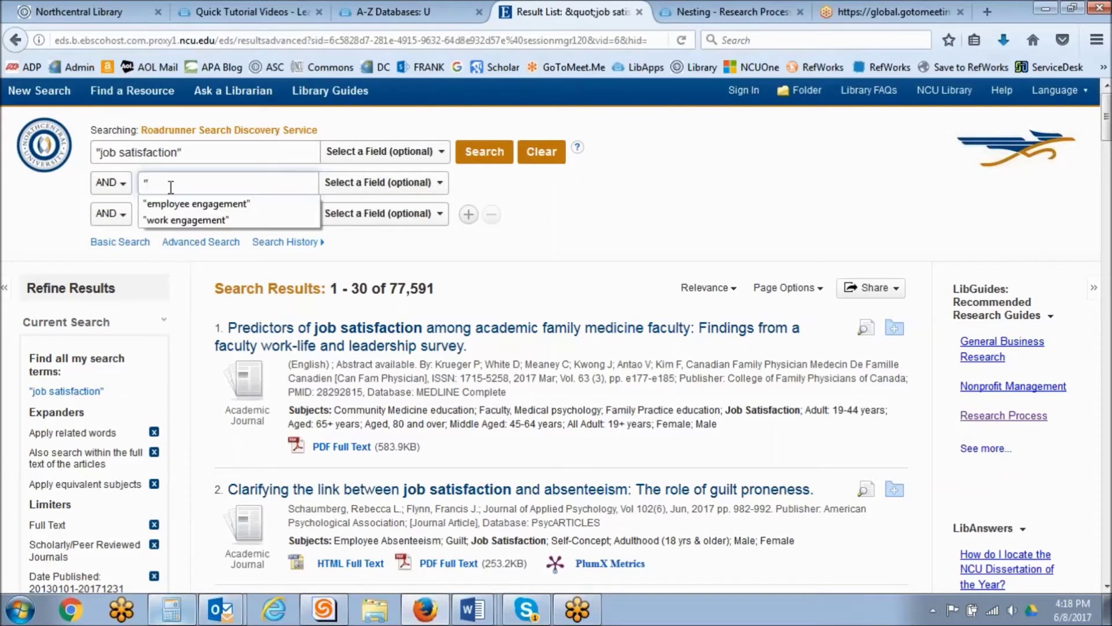
click(174, 199)
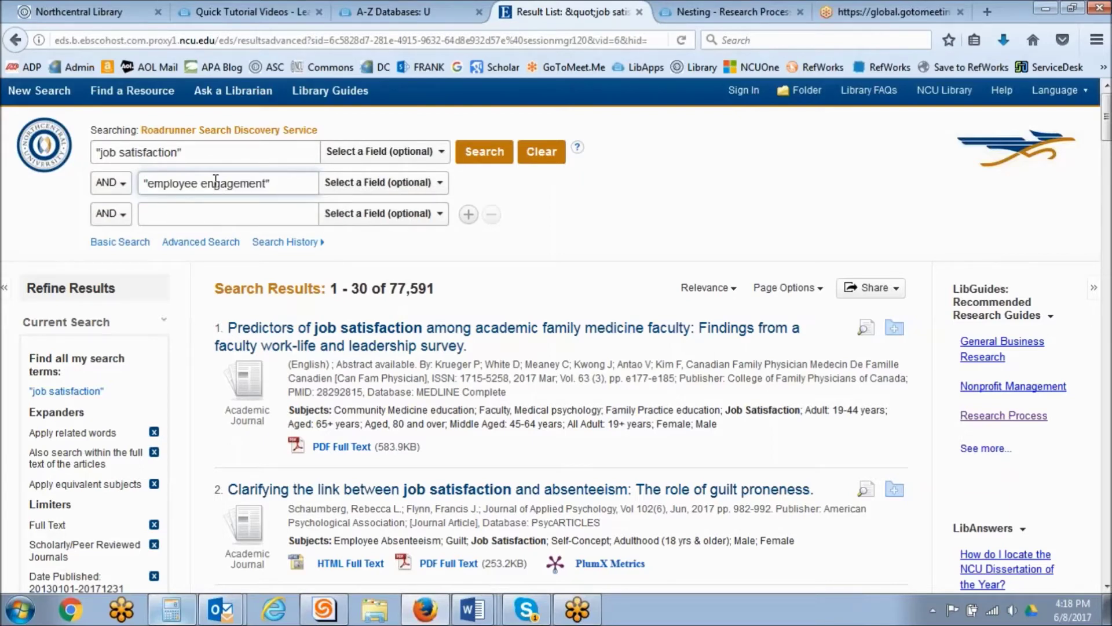
click(486, 152)
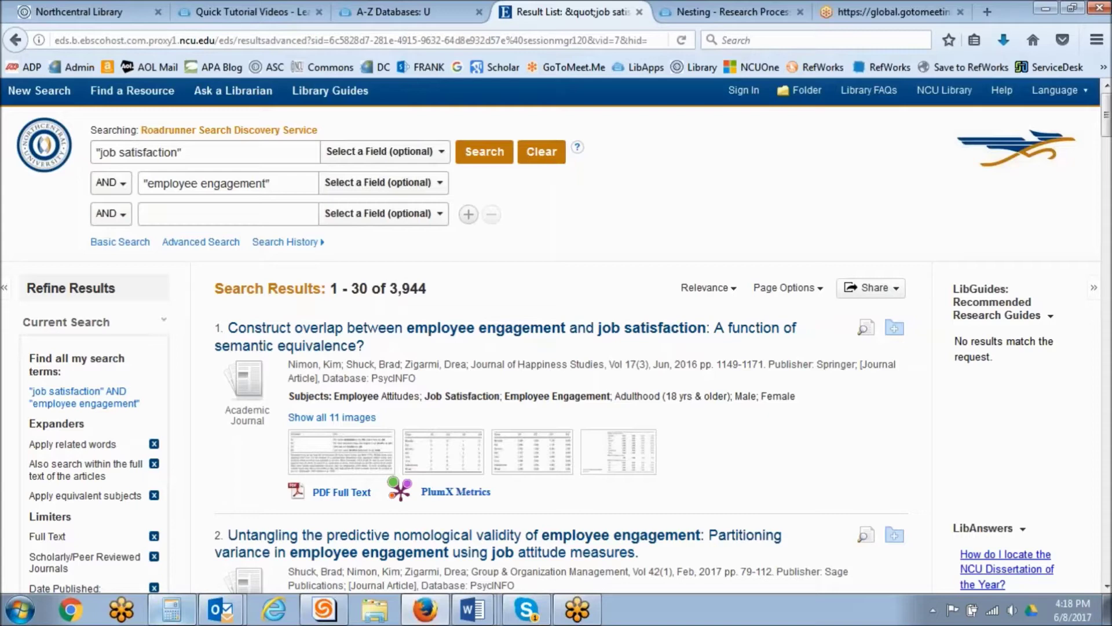
Step: Exclude healthcare with the NOT operator in the third search row, run the search and highlight the total number of results
click(124, 226)
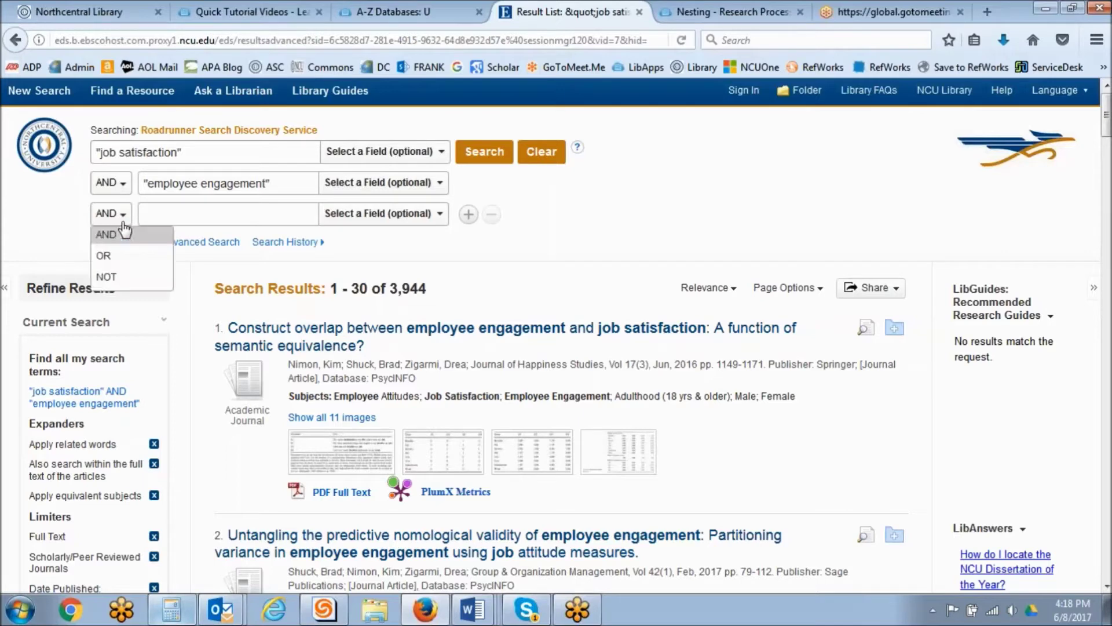
click(115, 281)
click(165, 214)
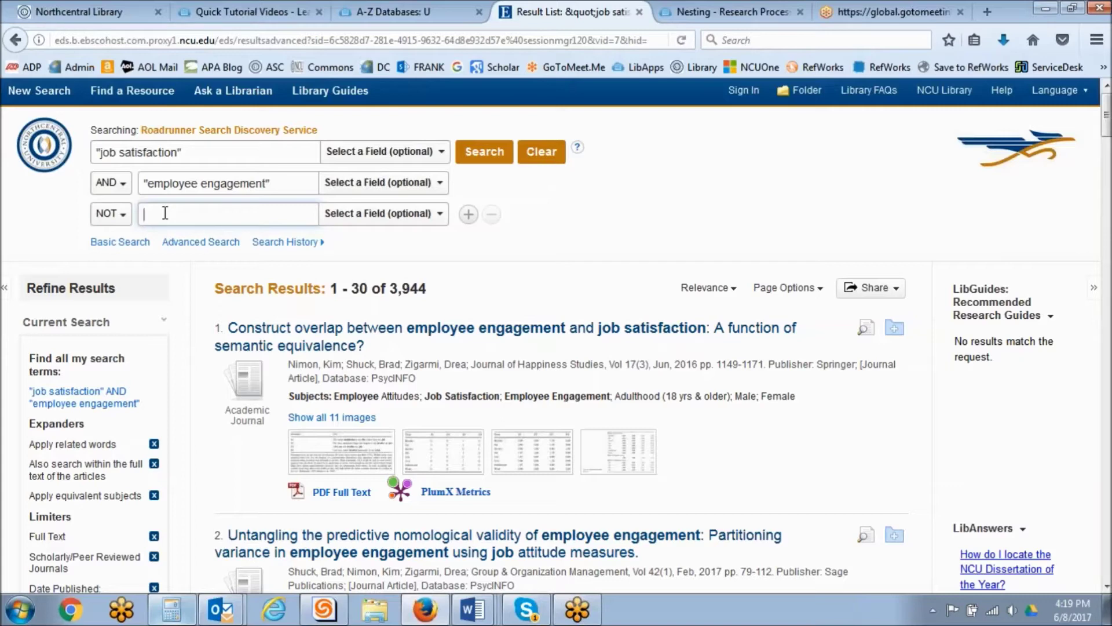
text(healthcare)
drag(212, 214, 143, 215)
click(498, 156)
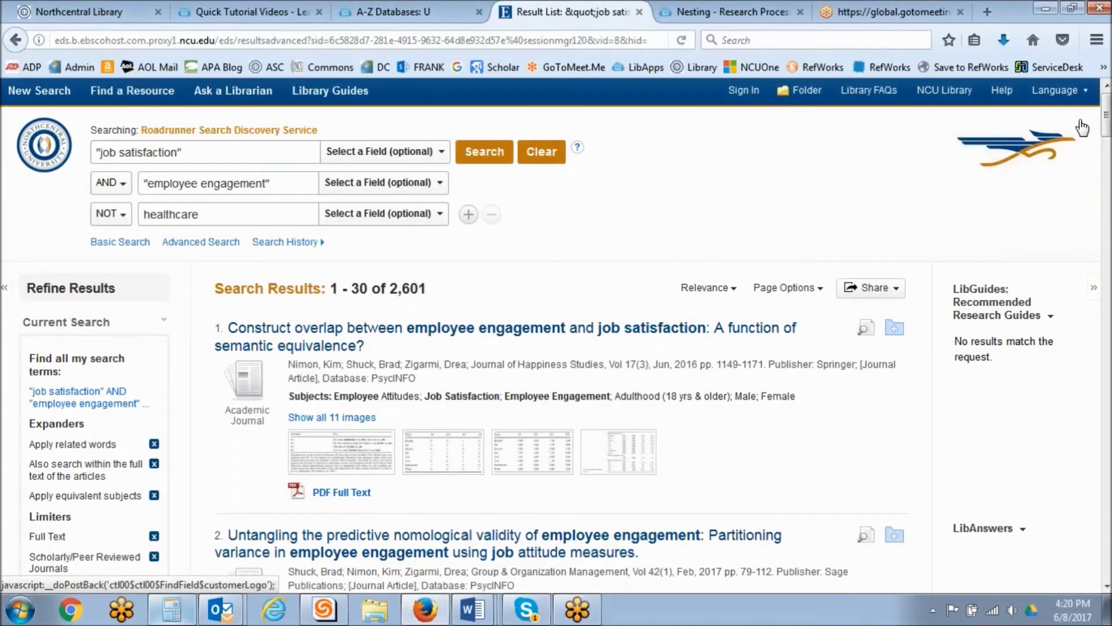
drag(391, 290, 430, 290)
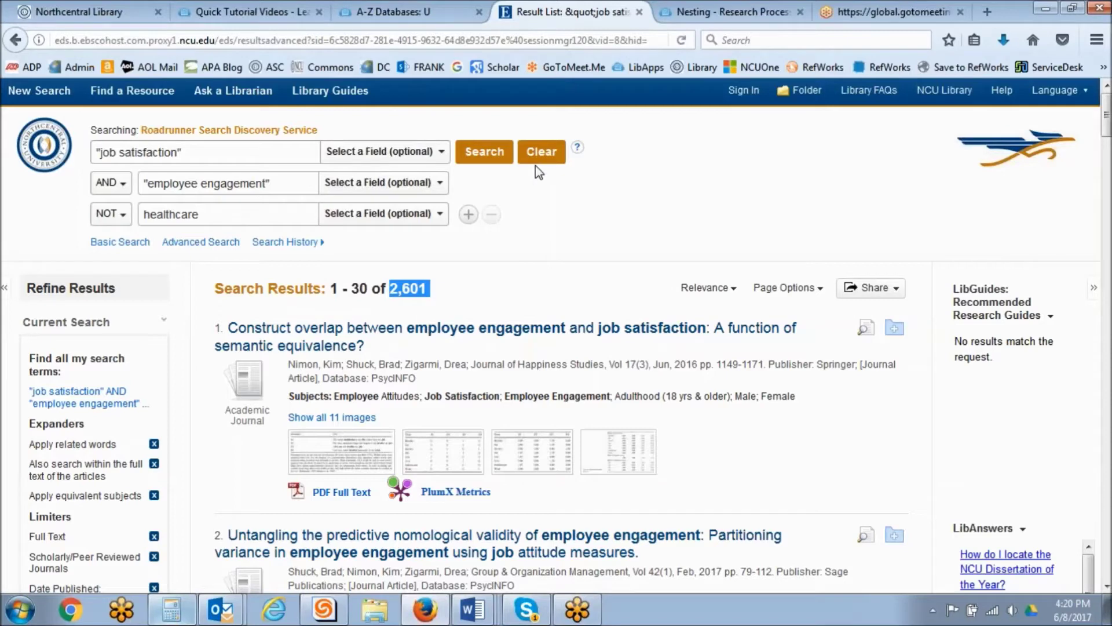
Step: Replace the third row's NOT healthcare condition with OR "work engagement" and run the search
drag(225, 211, 132, 214)
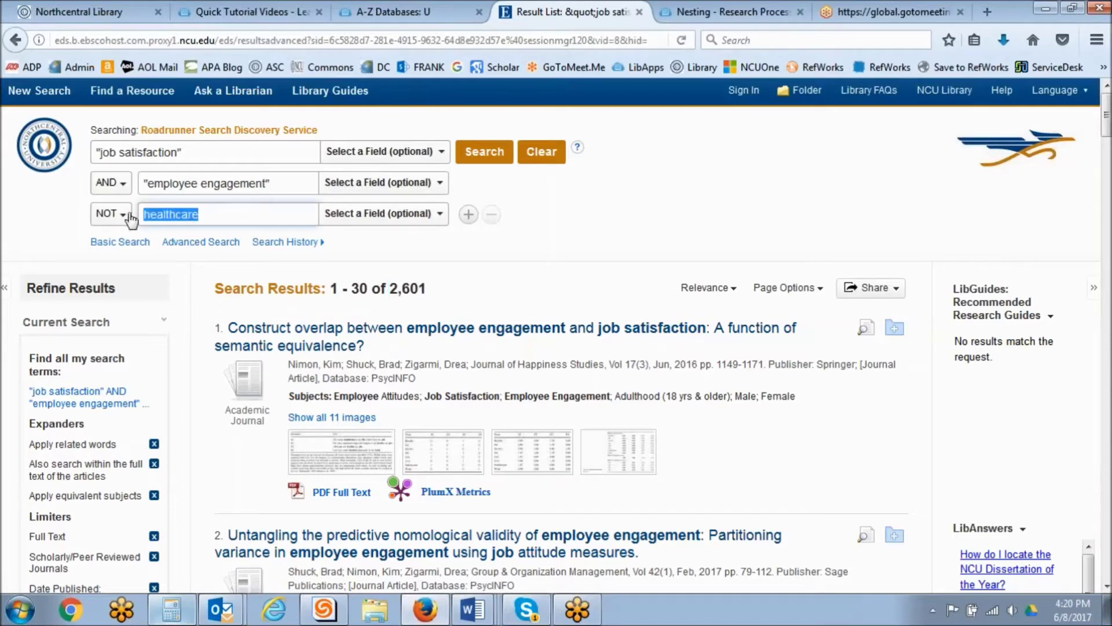
key(BackSpace)
click(110, 214)
click(107, 264)
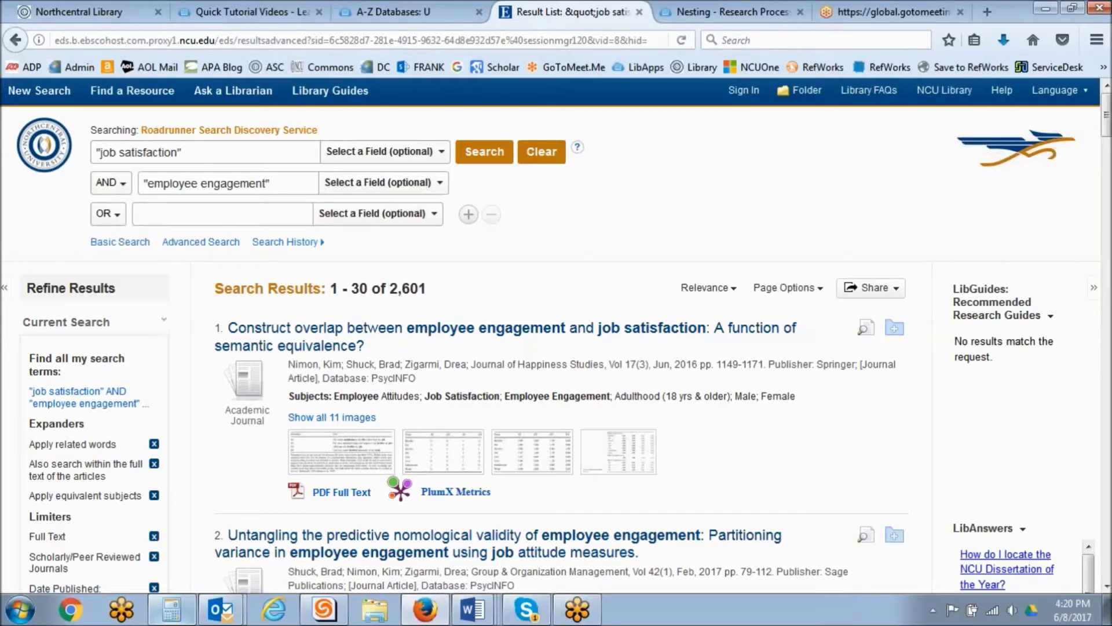
click(194, 213)
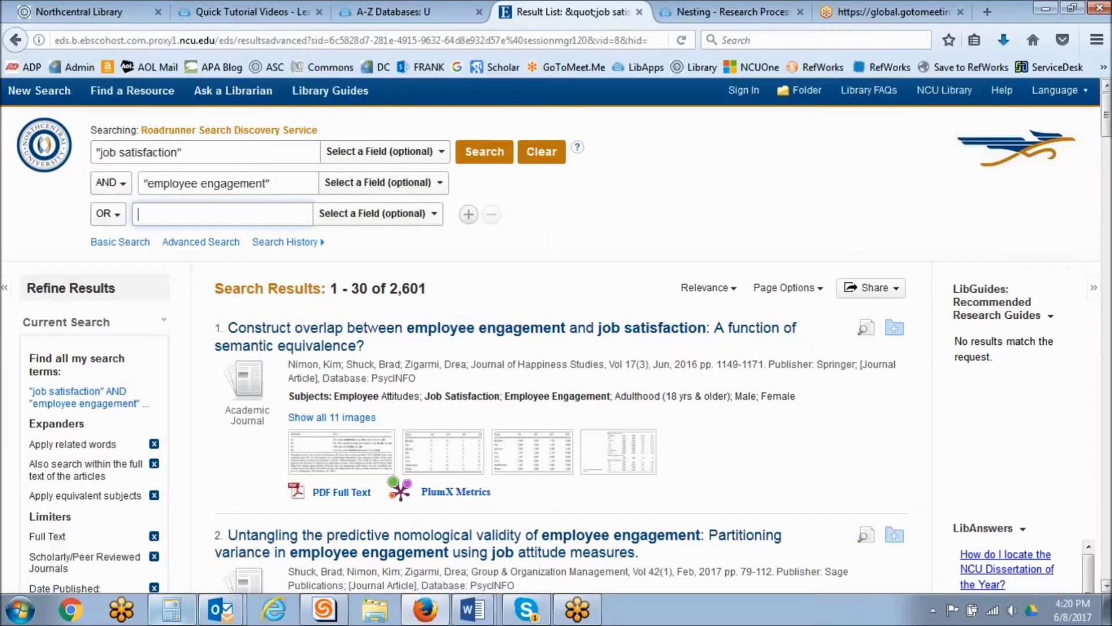
text("work engagement)
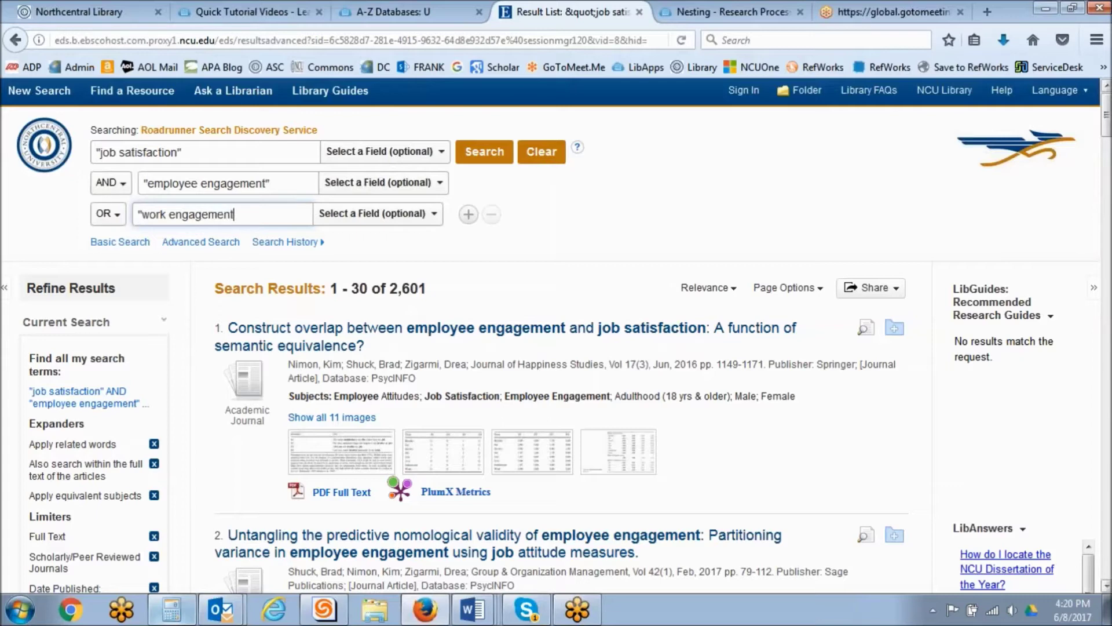
text(")
click(484, 164)
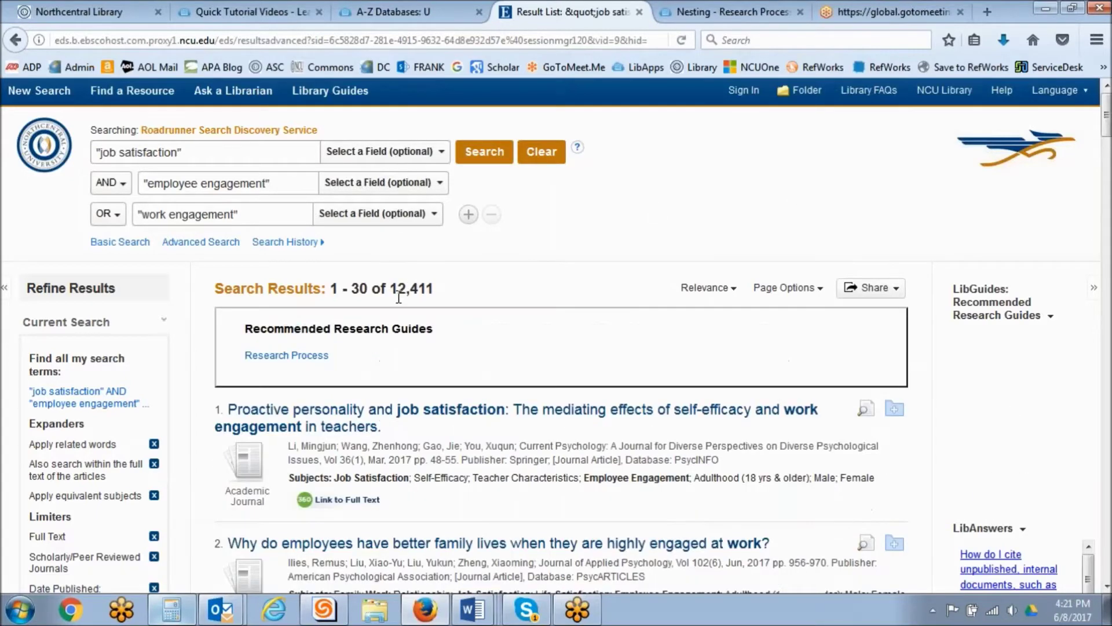
Step: Highlight the total number of results and examine the "work engagement" term and its OR operator in the third row
double_click(444, 296)
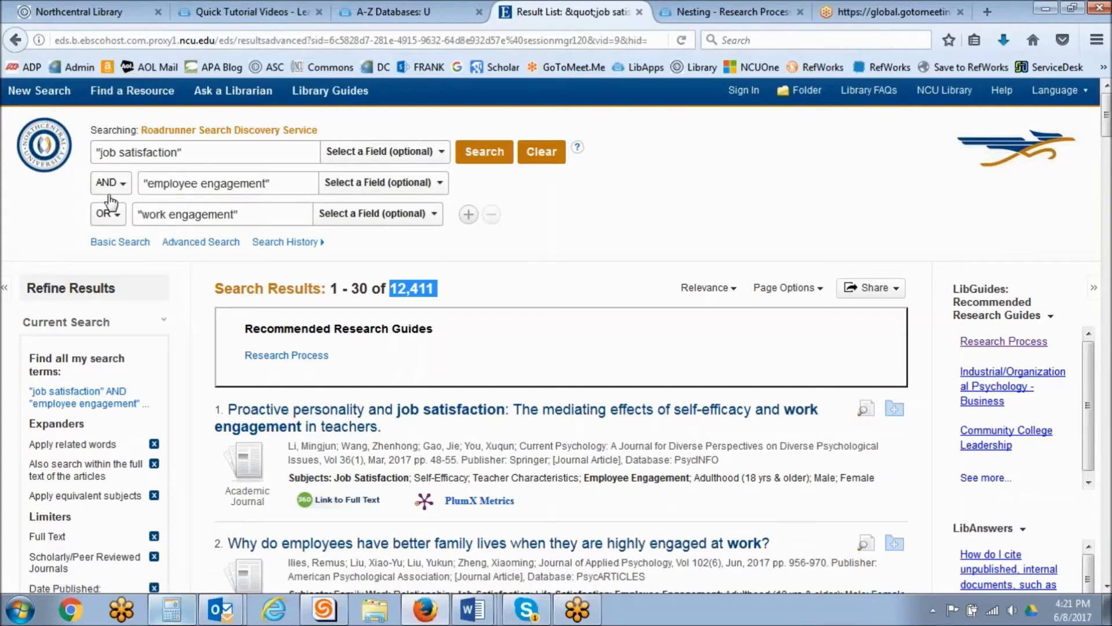
click(221, 195)
drag(135, 215, 238, 216)
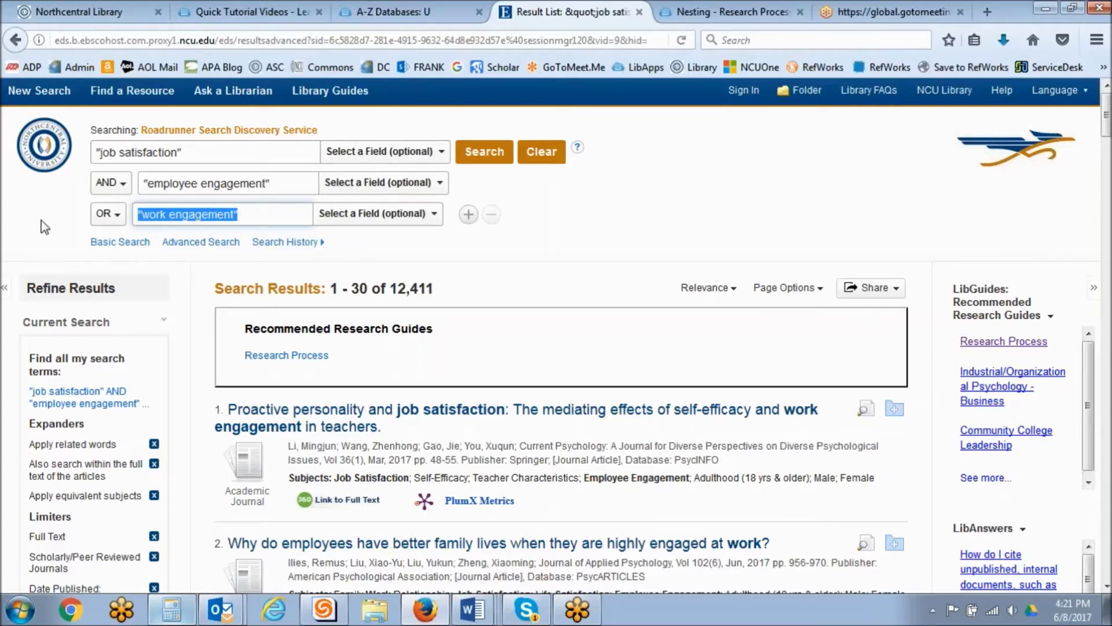
click(144, 216)
triple_click(251, 214)
drag(390, 288, 428, 283)
click(453, 286)
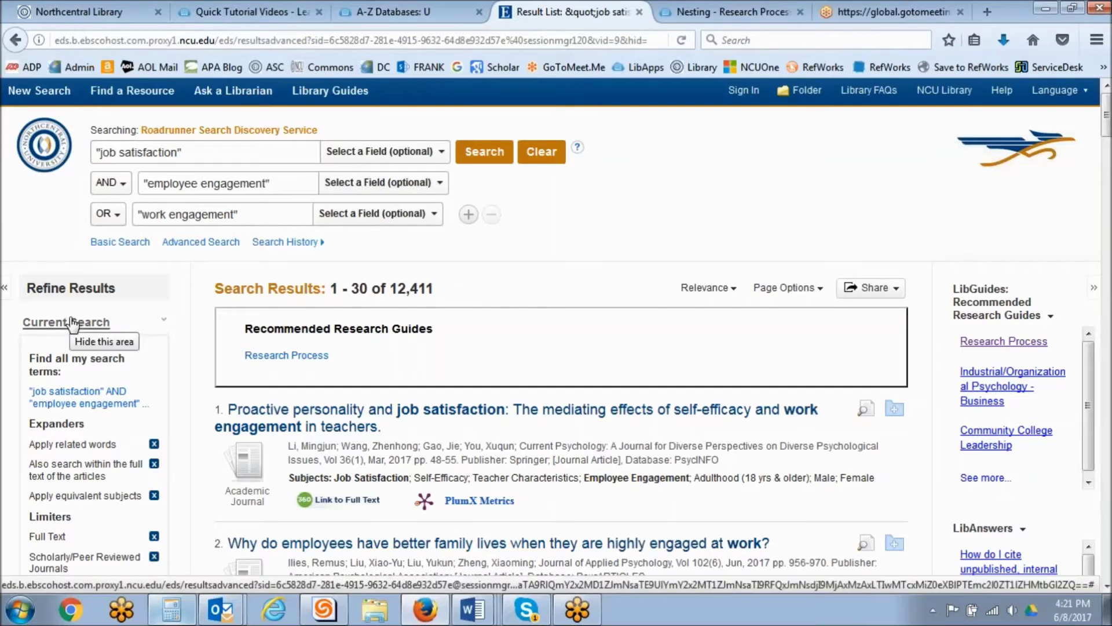
click(111, 225)
click(112, 225)
Step: Move "work engagement" from the third row into the second, nesting it as ("employee engagement" or "work engagement")
triple_click(266, 208)
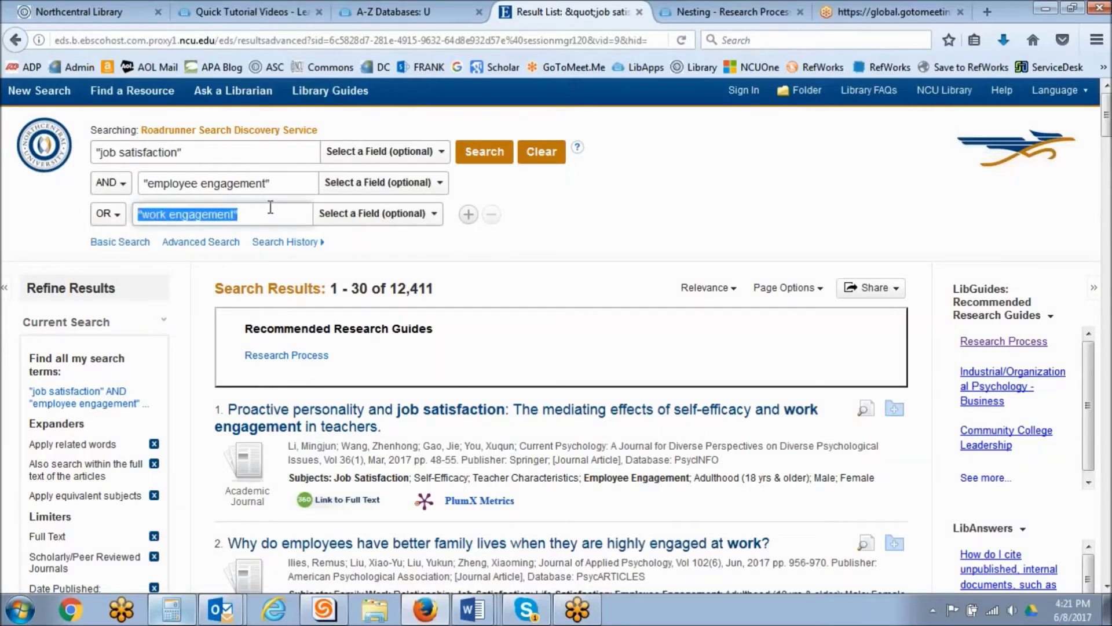
right_click(227, 215)
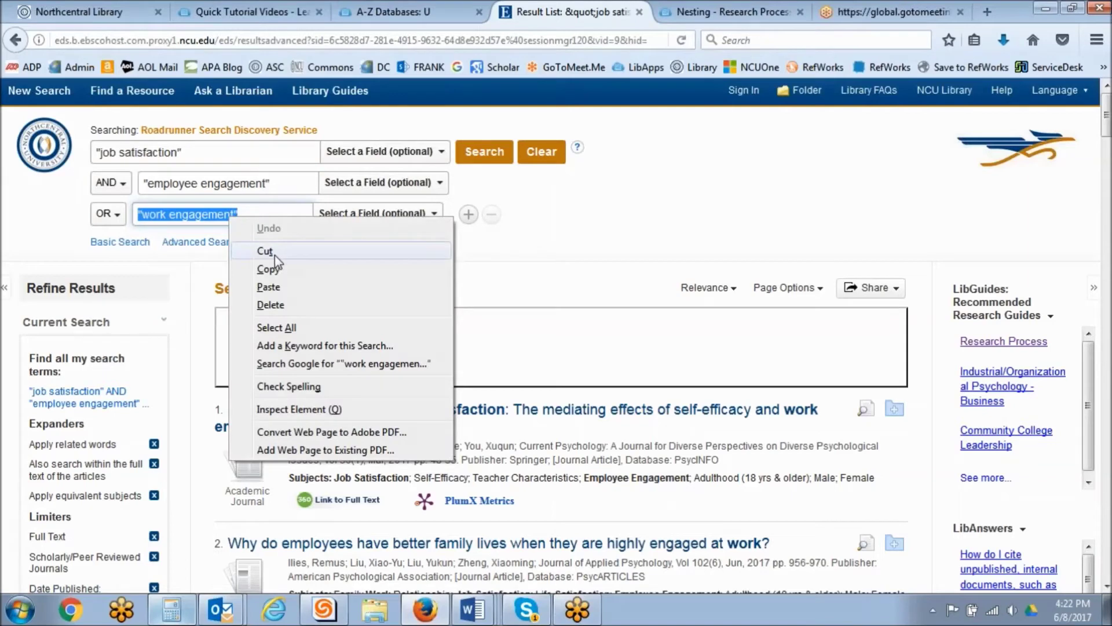
click(266, 251)
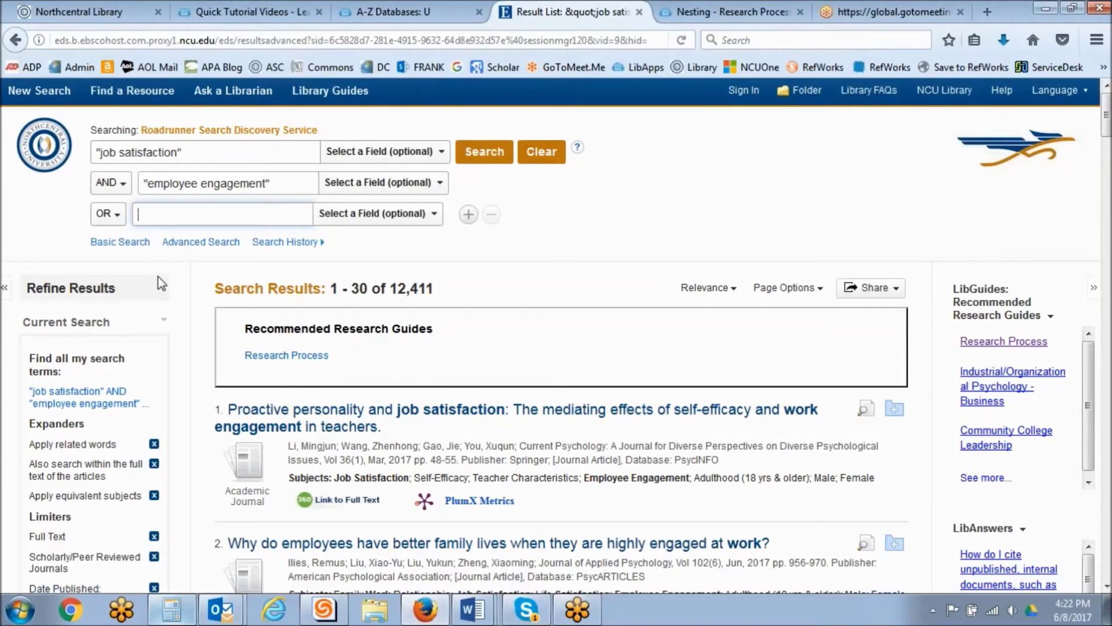
click(293, 184)
text(or)
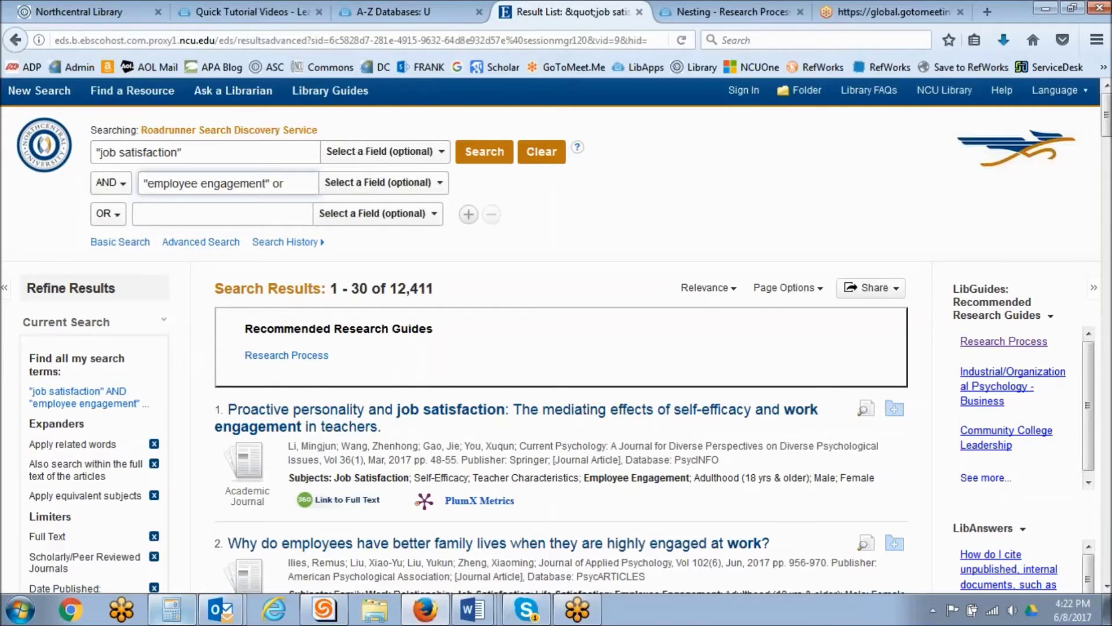
text( "work engagement"))
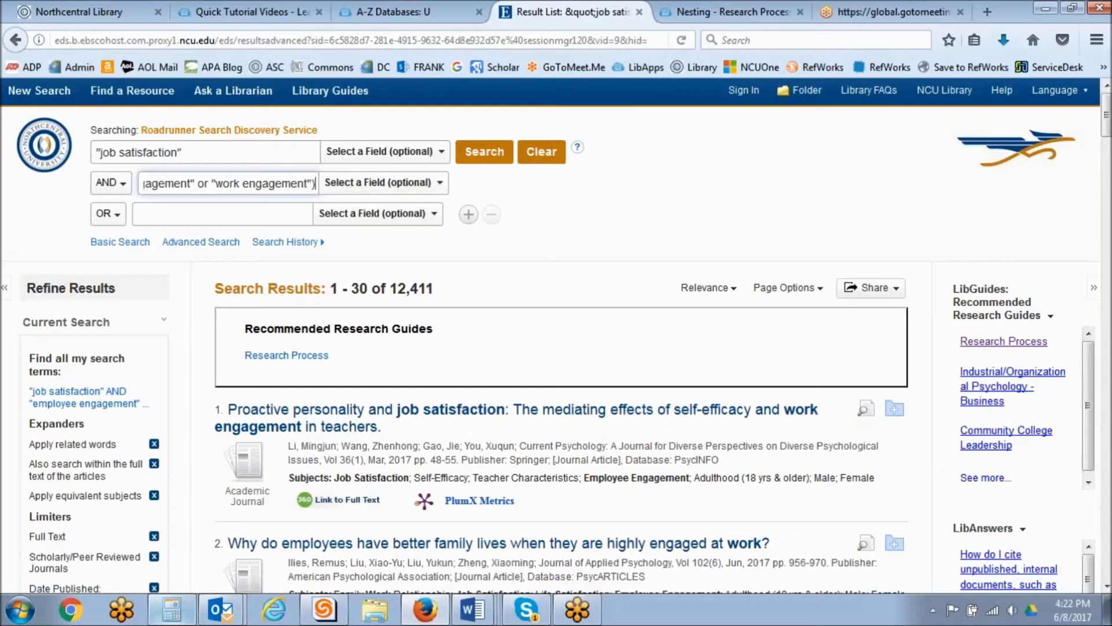
click(196, 183)
key(shift+Home)
click(144, 179)
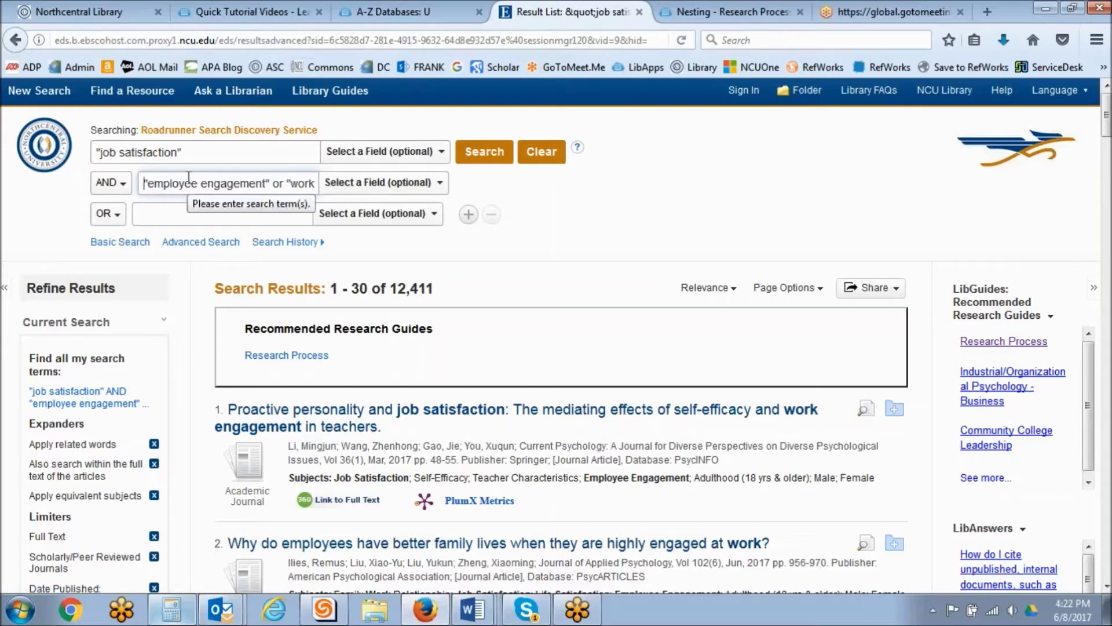
text(()
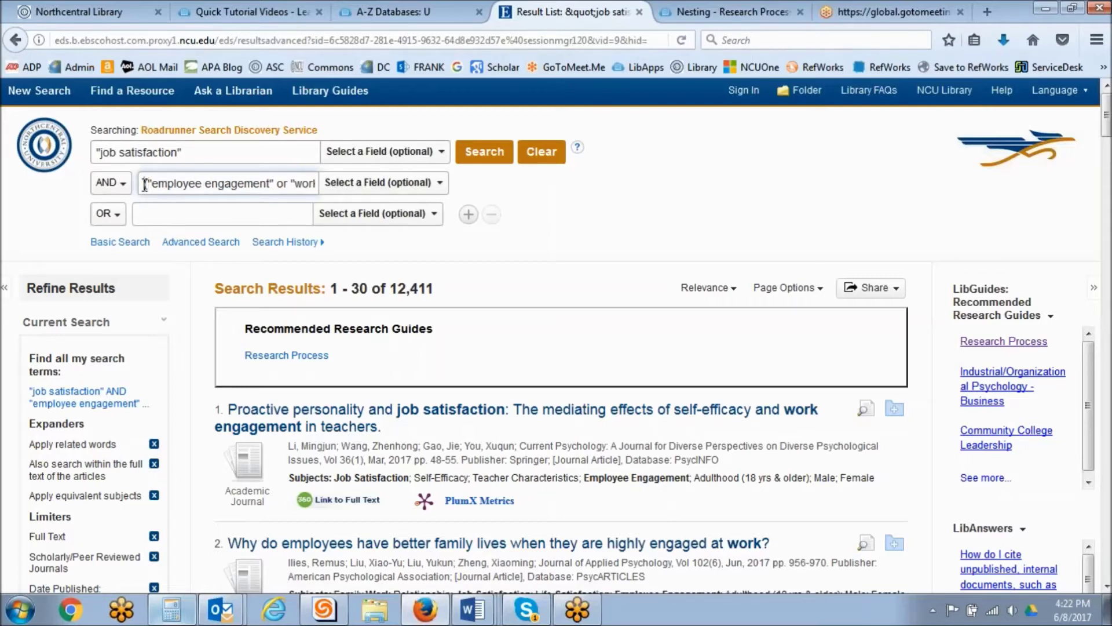
Step: Highlight both nested engagement phrases in the second search row and the total number of results
drag(145, 184, 355, 179)
click(211, 223)
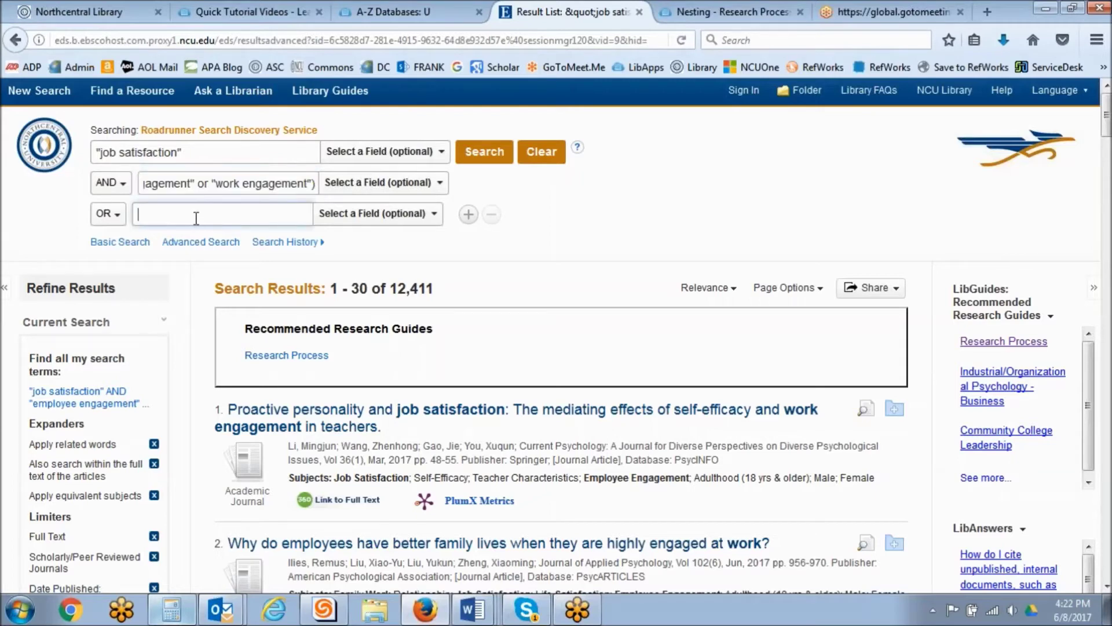
click(195, 184)
drag(197, 184, 107, 193)
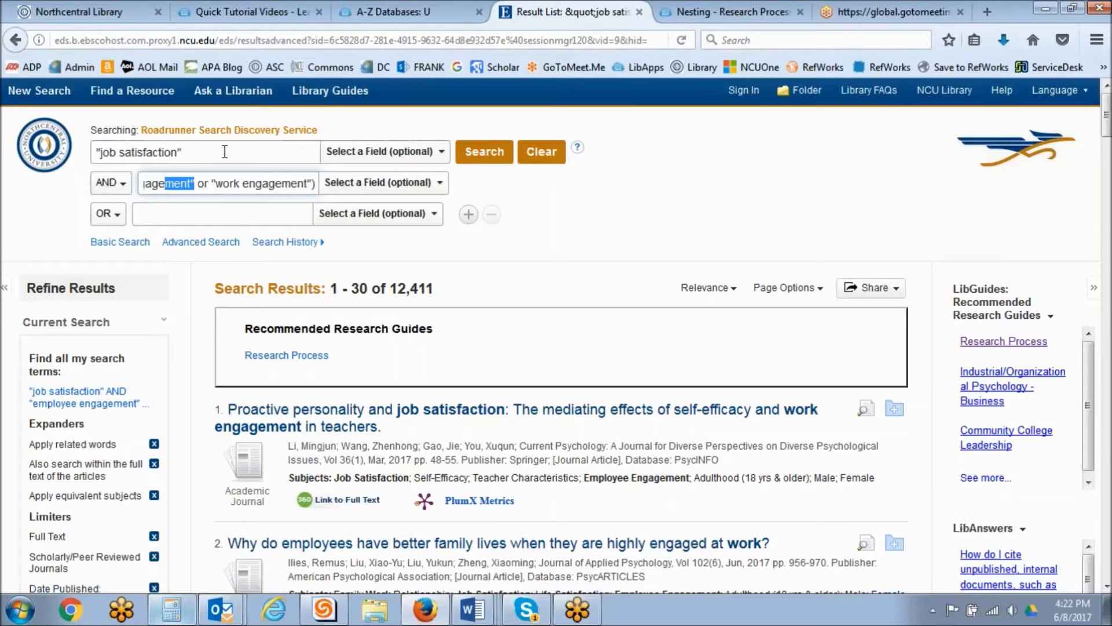
key(shift+Home)
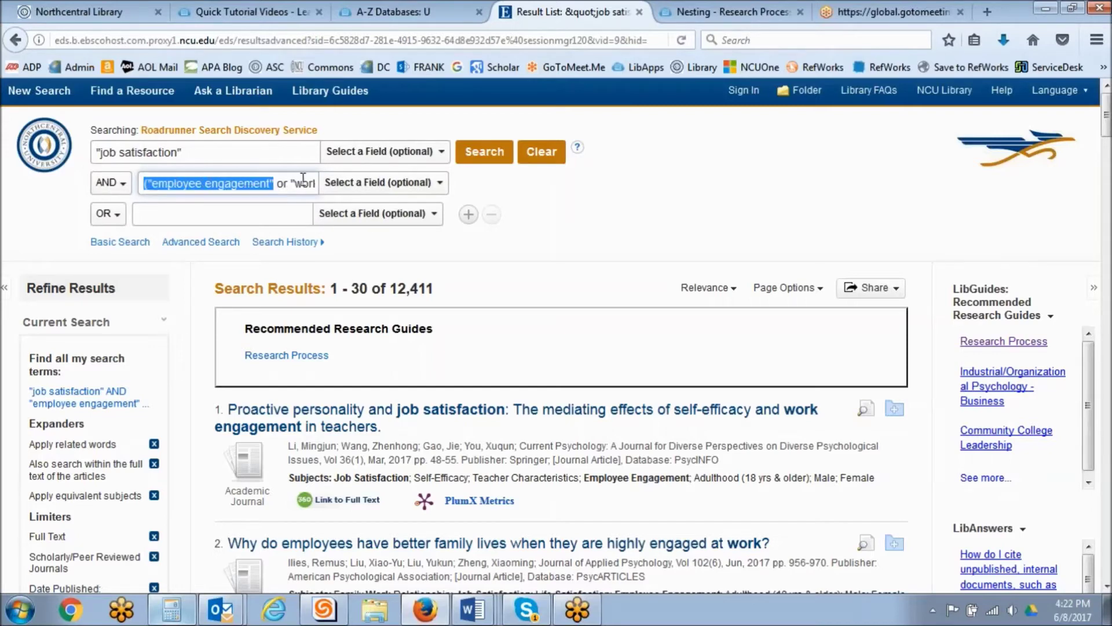
drag(297, 183, 367, 179)
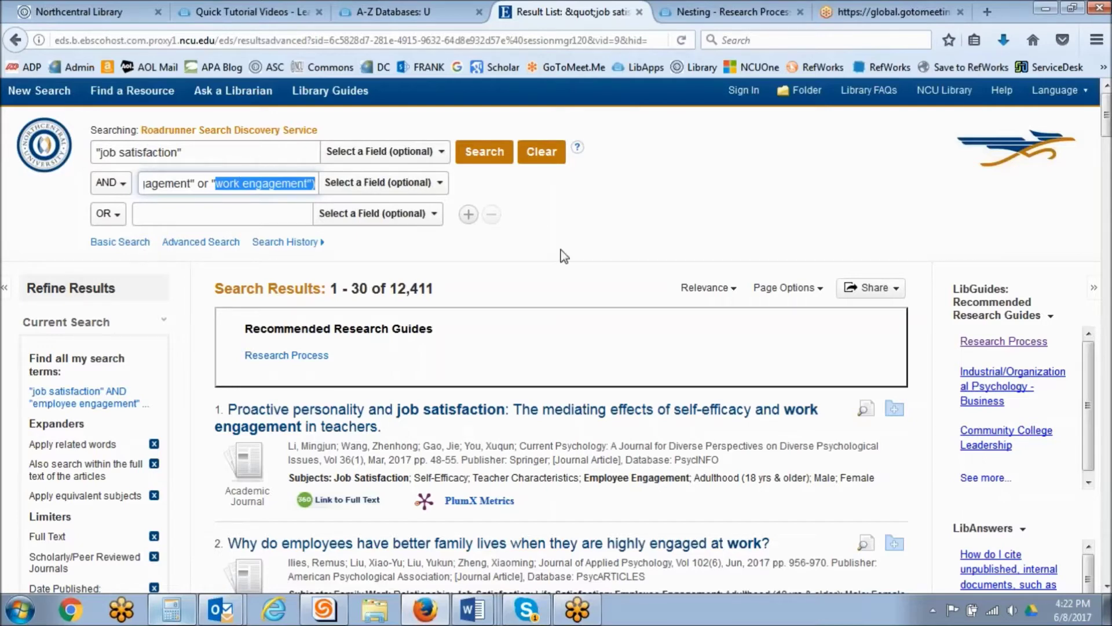
click(480, 323)
drag(387, 289, 454, 292)
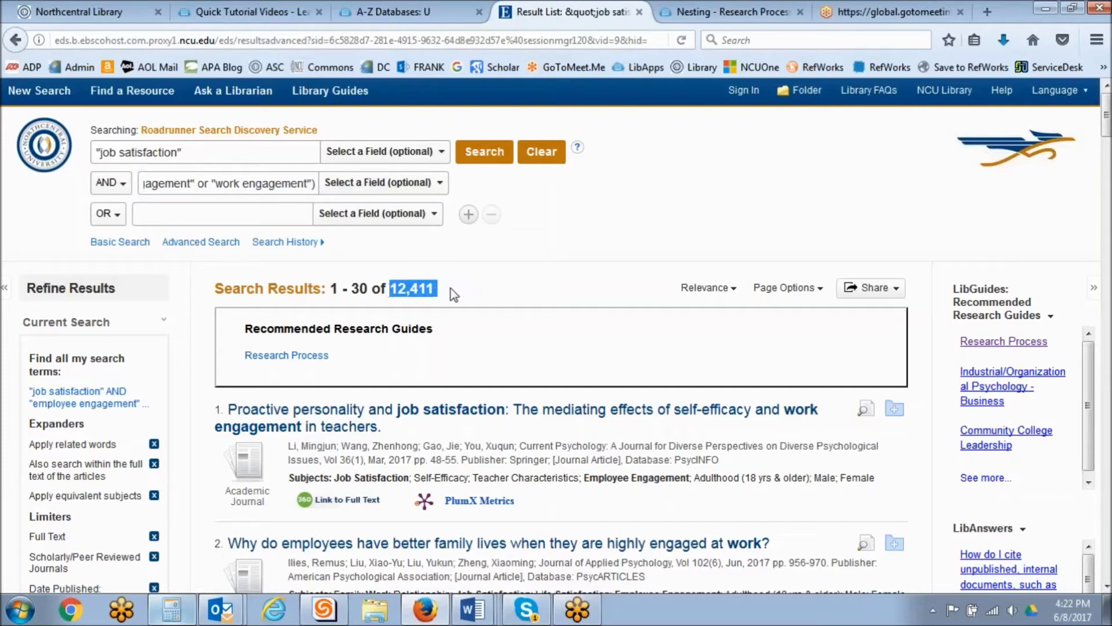
Step: Run the nested search, highlight the total number of results and view the third row's Boolean operator choices
click(472, 158)
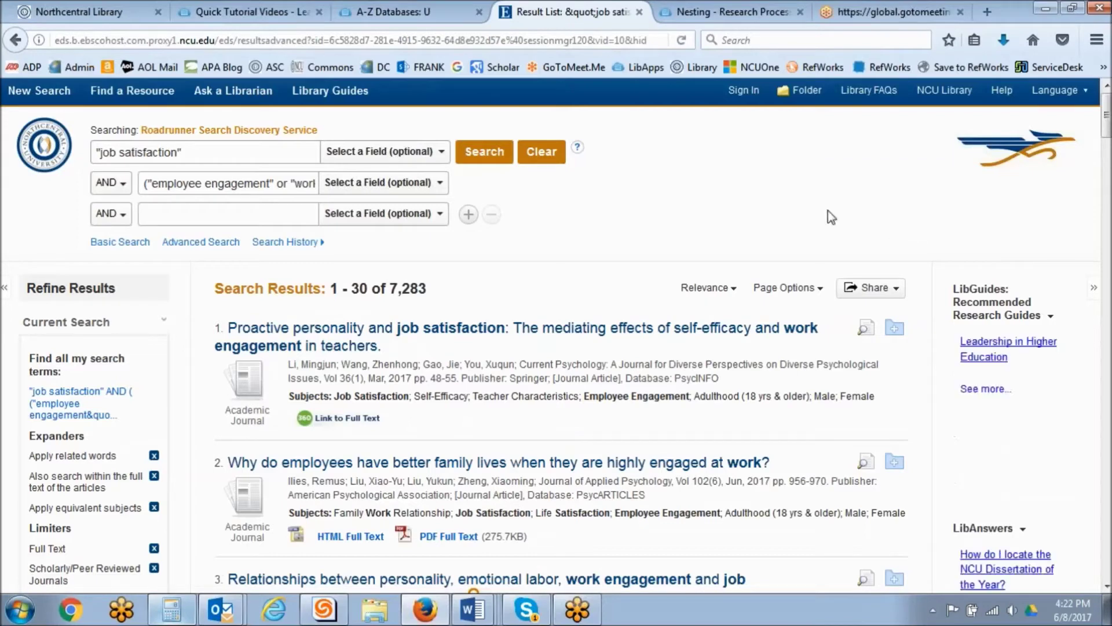
drag(388, 288, 481, 289)
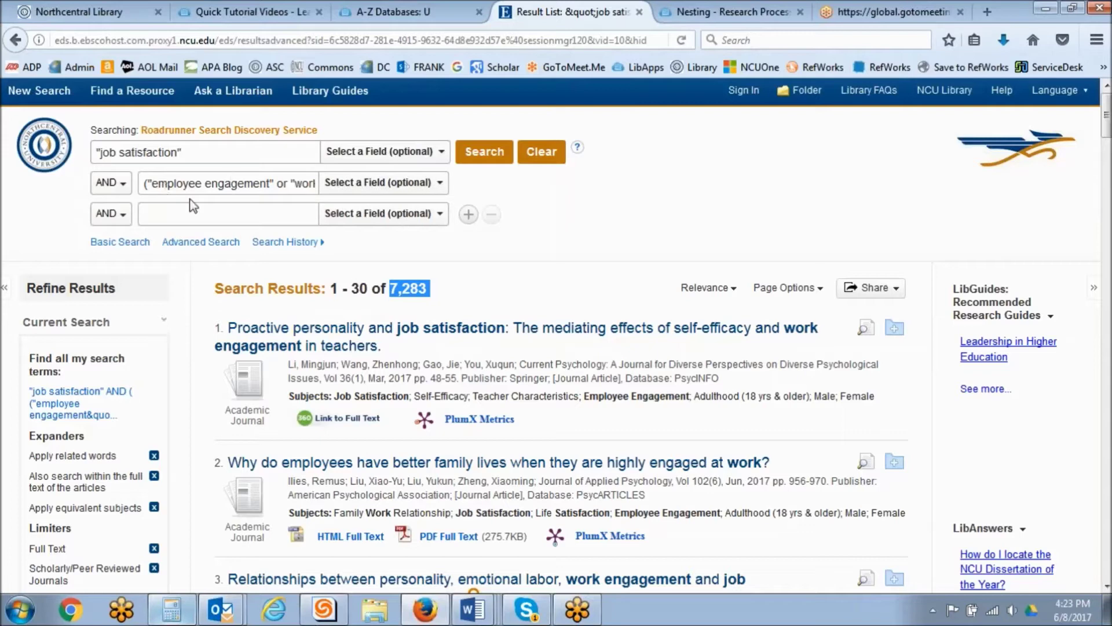
click(122, 215)
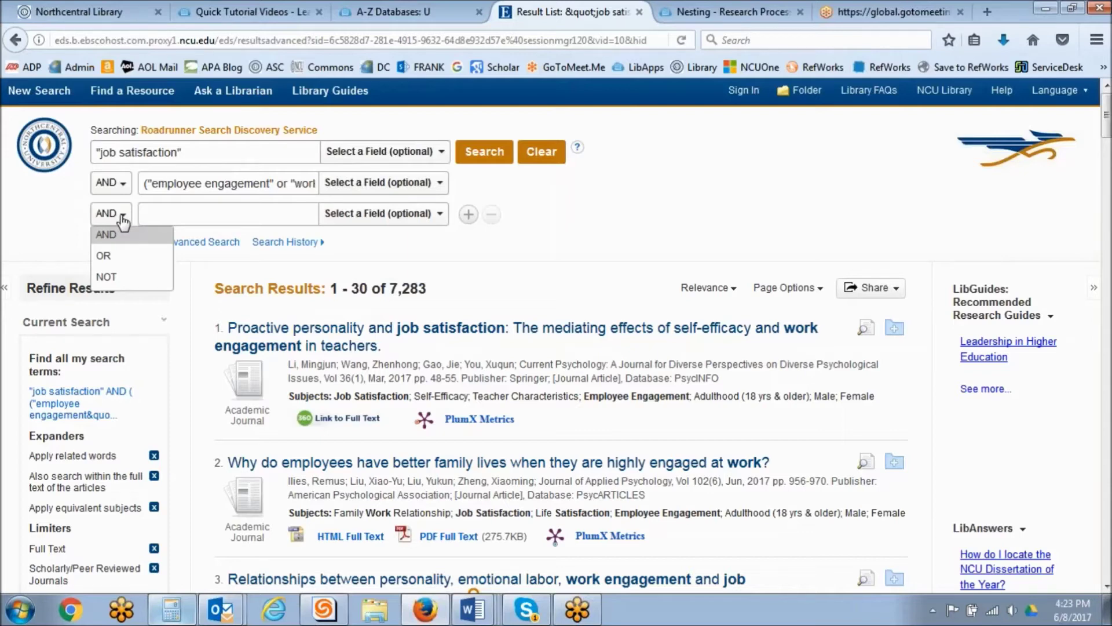
click(37, 215)
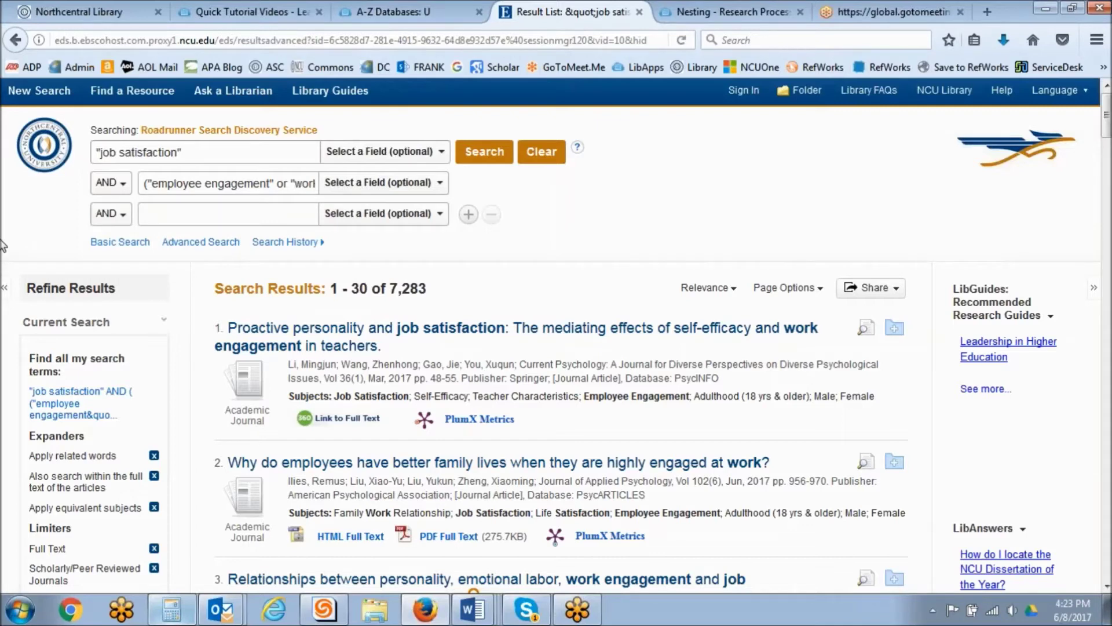
Step: Enter music* in the third search row as a truncation example, highlight it and clear the row
click(149, 210)
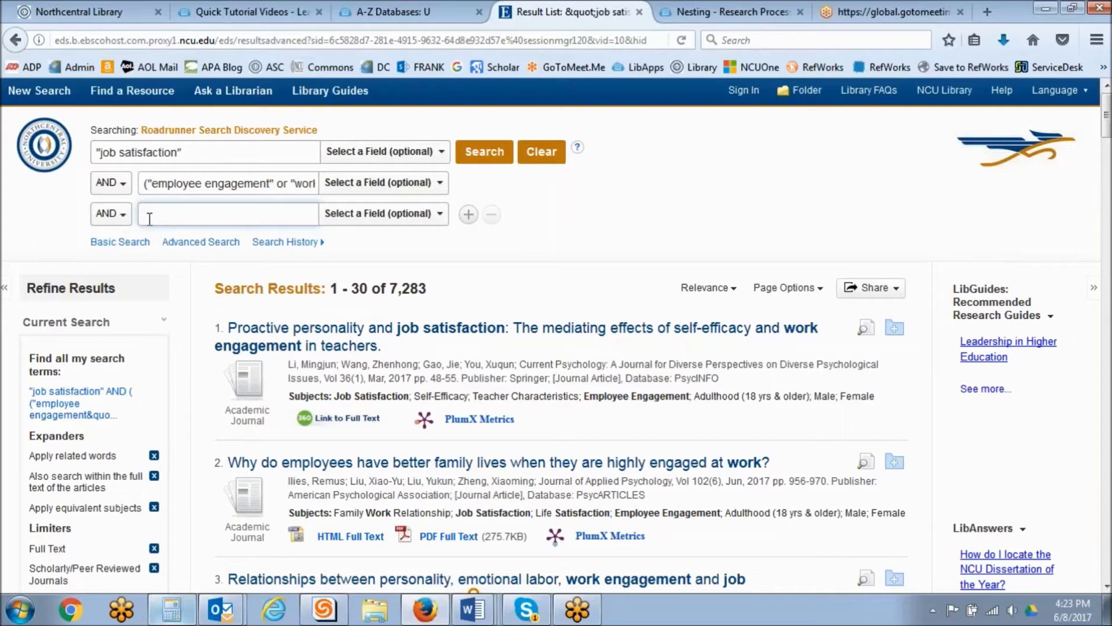
text(music*)
click(18, 235)
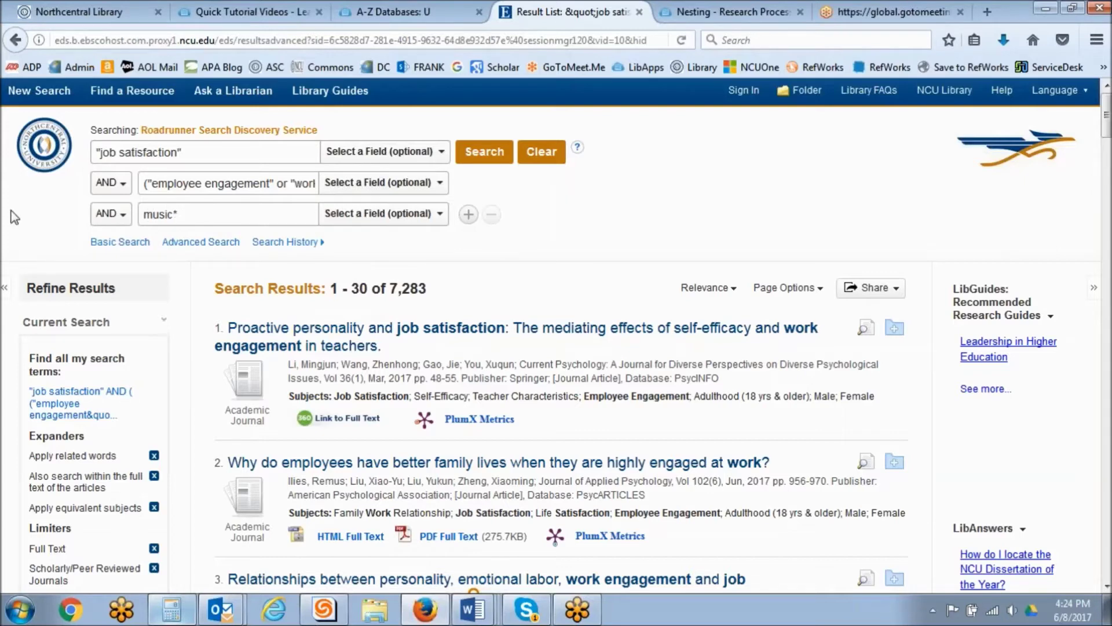
triple_click(174, 214)
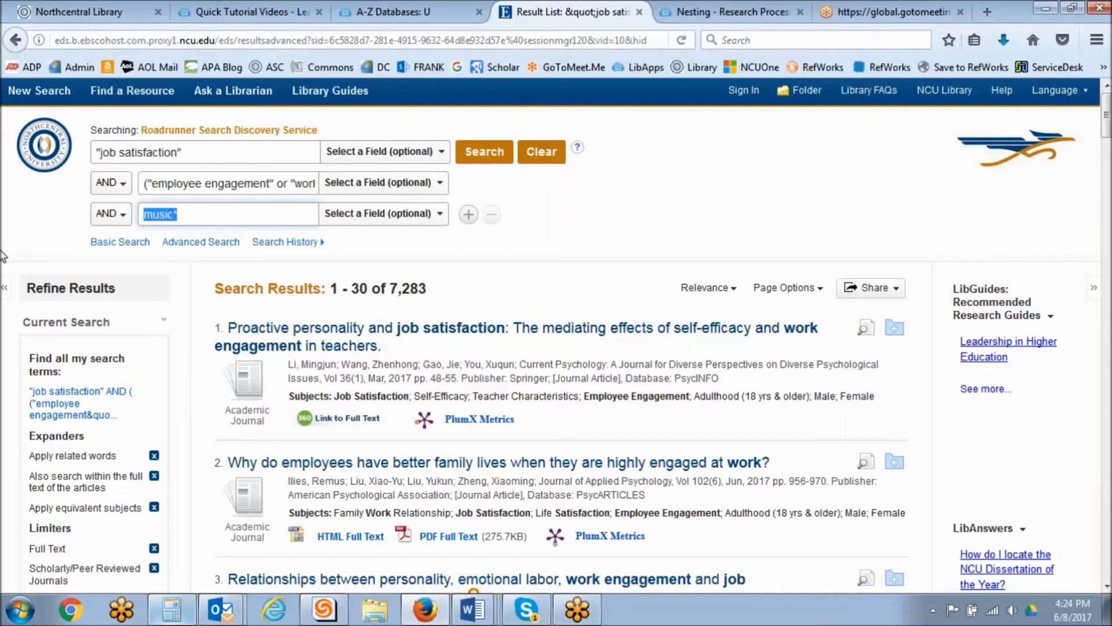
click(212, 214)
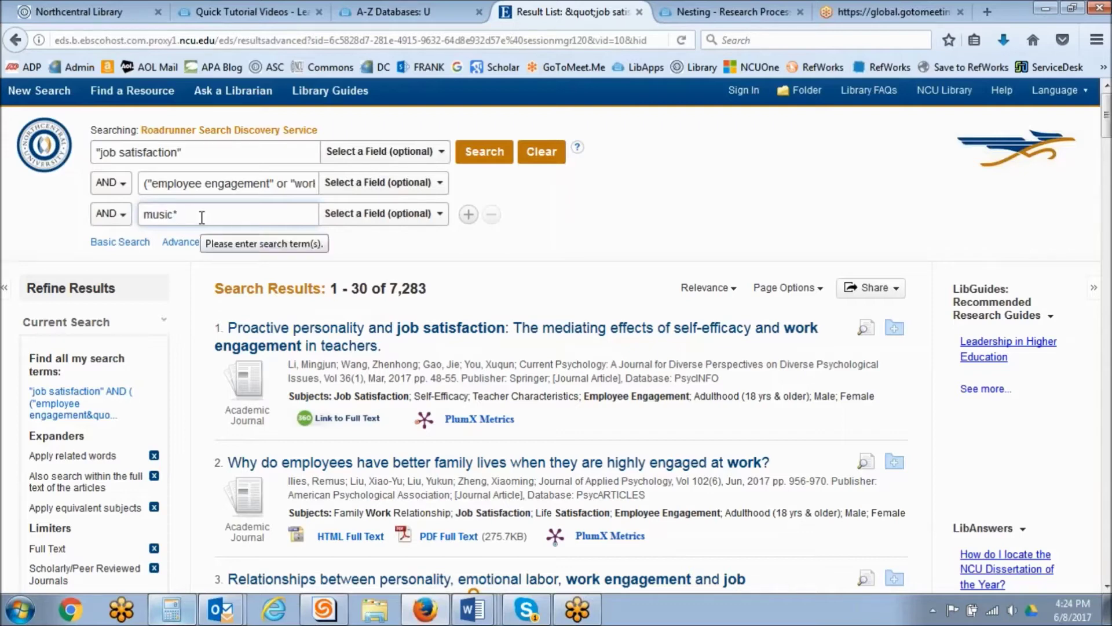
double_click(138, 223)
key(BackSpace)
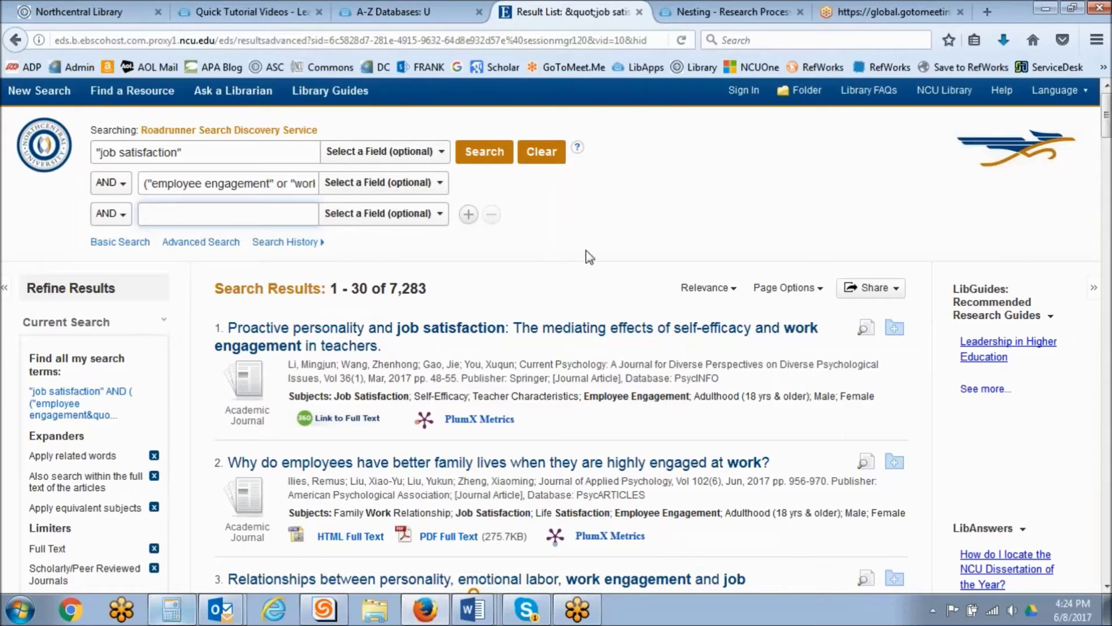
Step: Replace the nested expression in the second row with the truncated term engage*, run the search and highlight the term
click(144, 184)
drag(145, 185, 472, 184)
key(BackSpace)
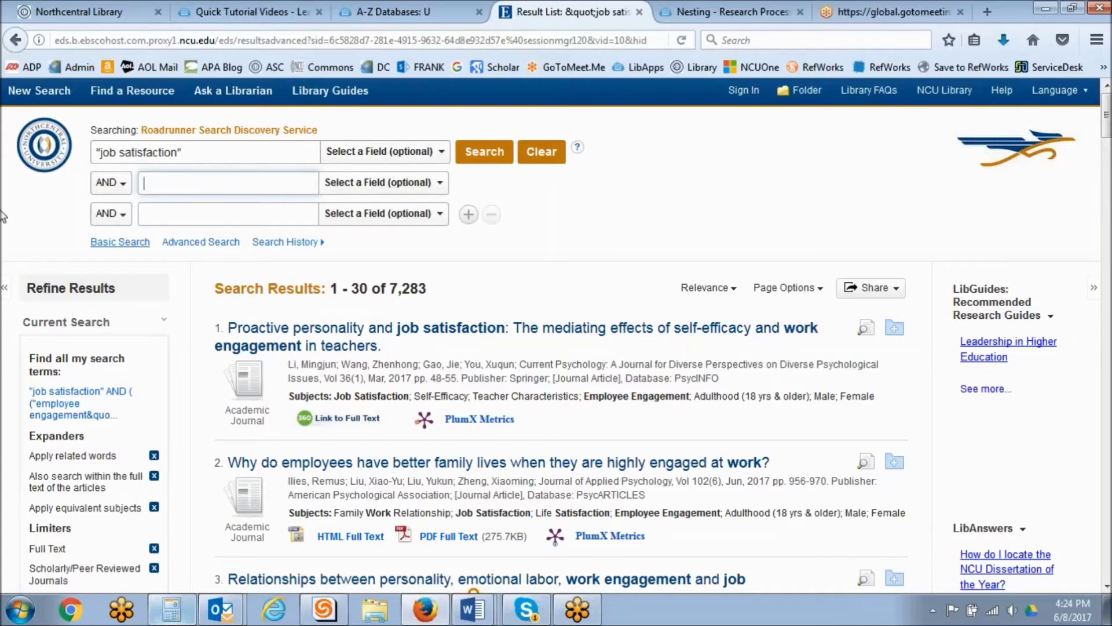
click(205, 188)
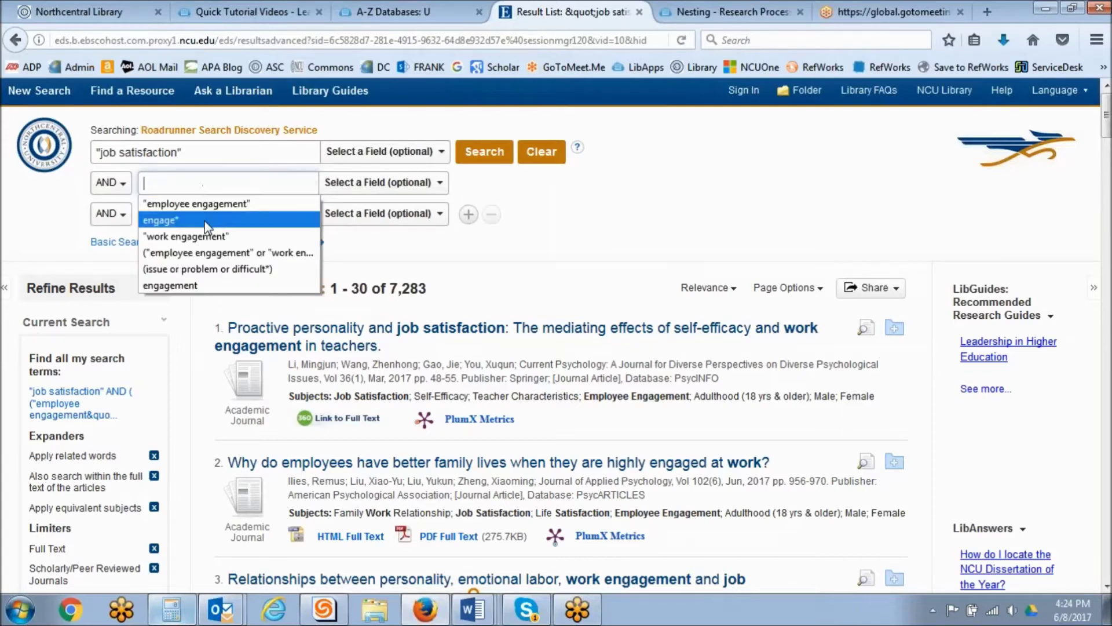
click(161, 220)
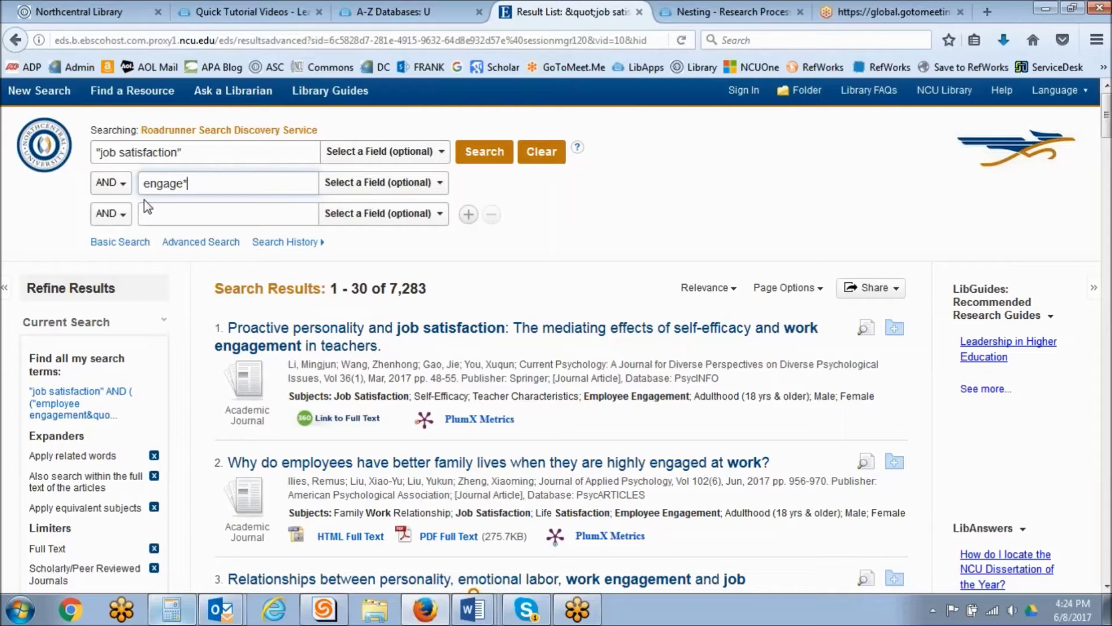
drag(389, 288, 444, 296)
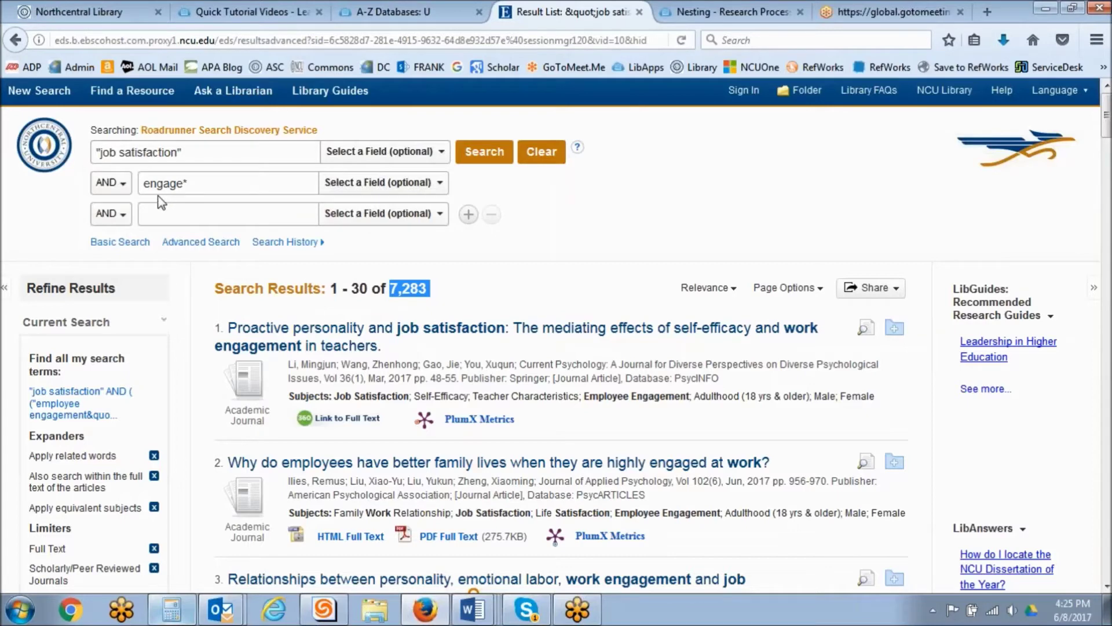
click(480, 163)
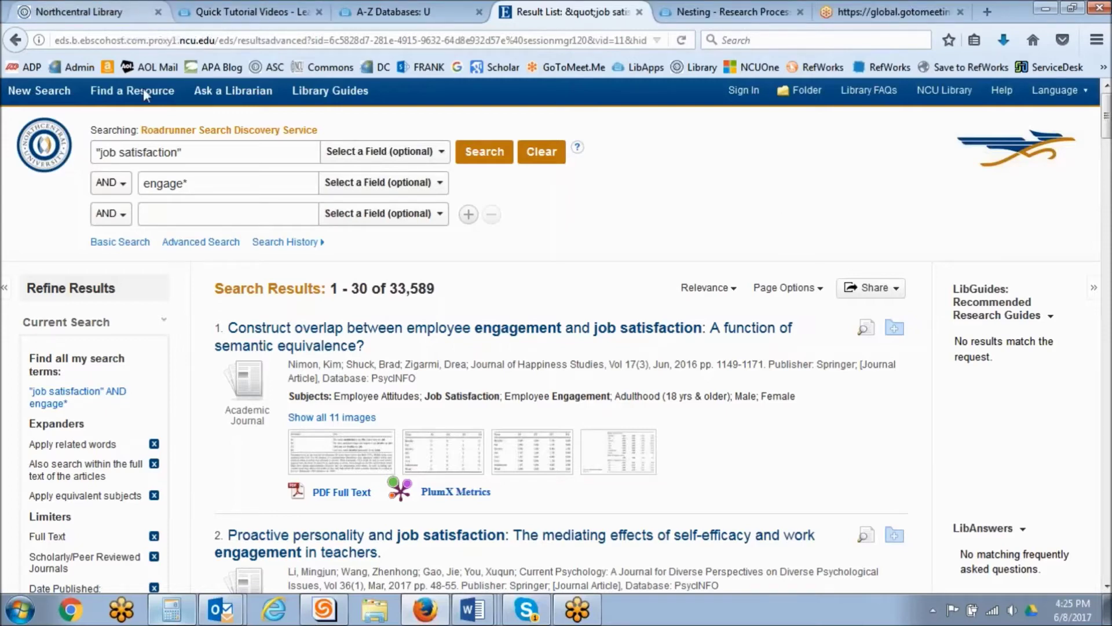
drag(145, 192, 187, 186)
Step: From the Northcentral Library home page, open the Research Process guide's page on Truncation & Wildcard Symbols
click(80, 12)
mouse_move(304, 208)
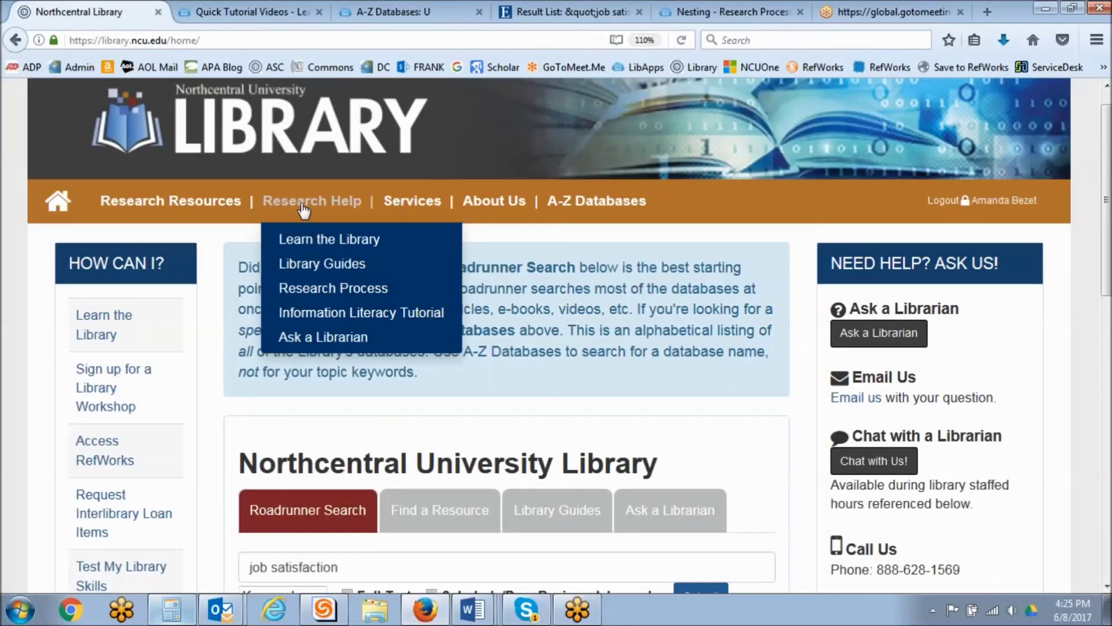
click(334, 288)
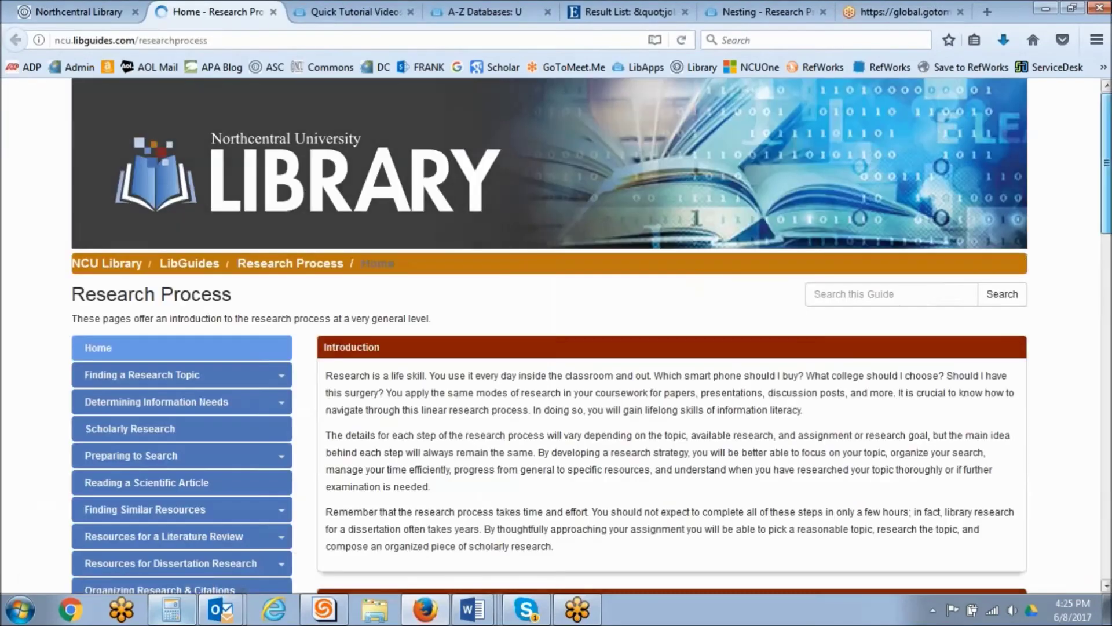
scroll(1026, 290, down, 3)
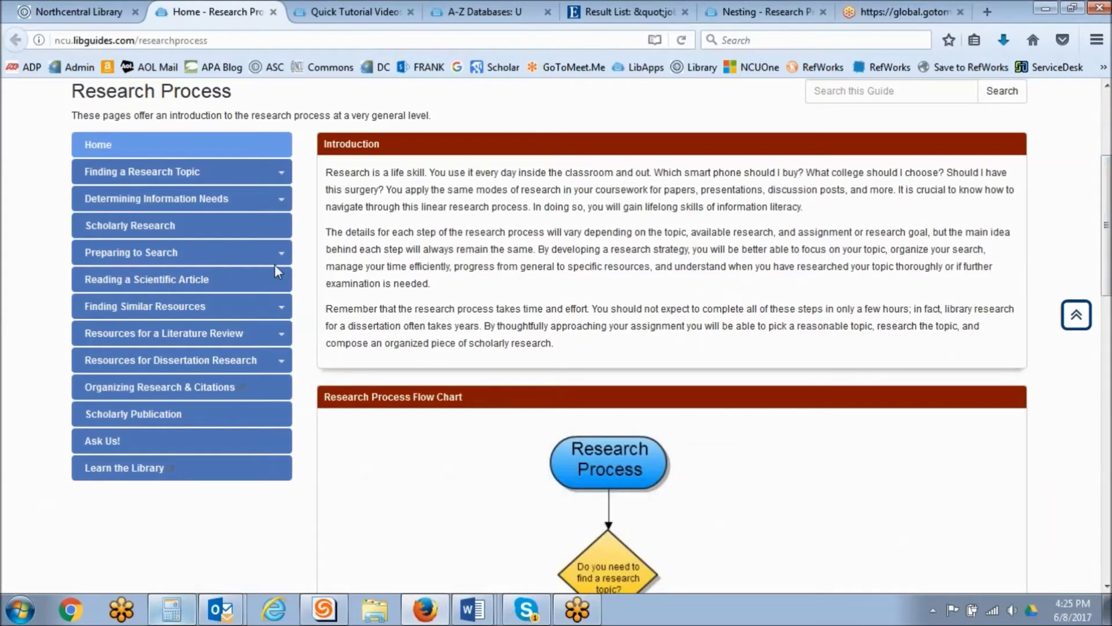
mouse_move(266, 253)
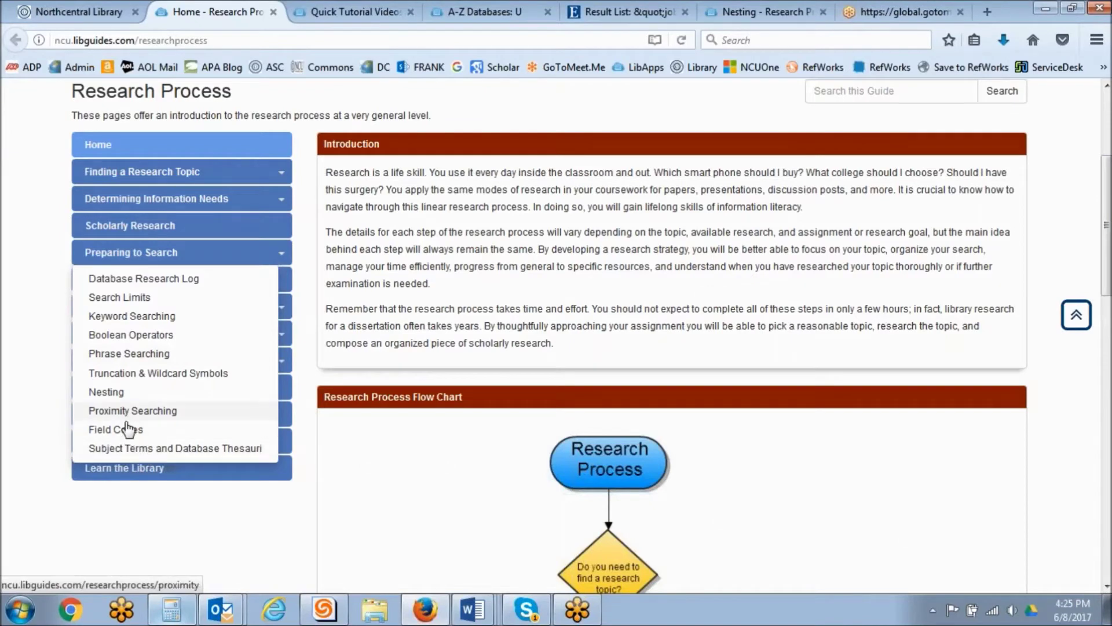
click(139, 374)
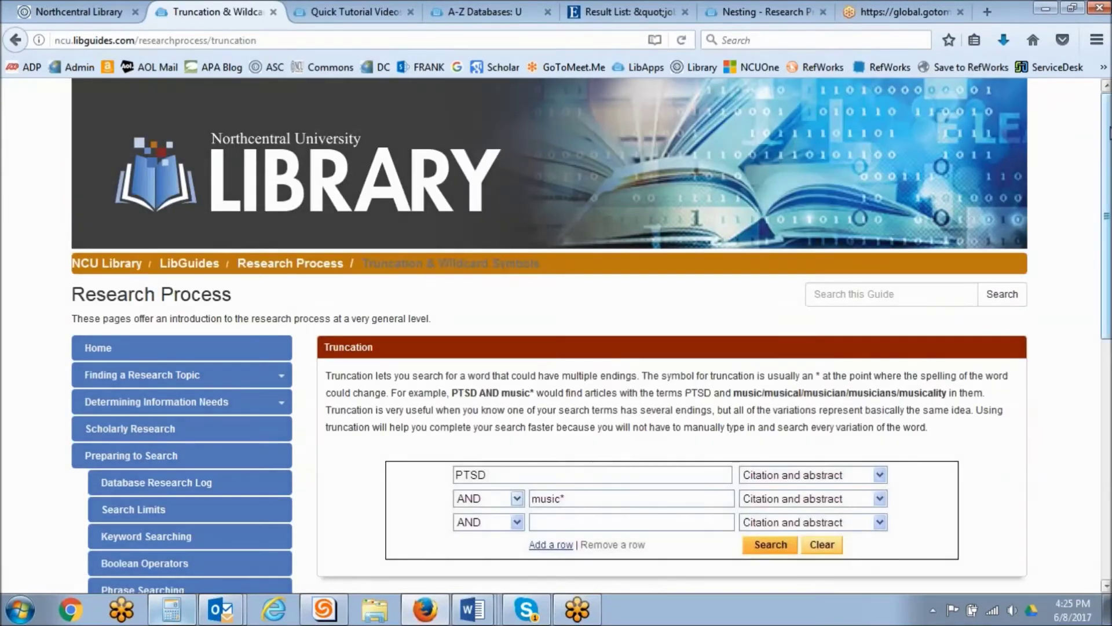
Step: Examine the Wildcard Symbols section, highlighting the supported databases, the question mark wildcard's purpose and the wom?n example
drag(1109, 132, 1097, 355)
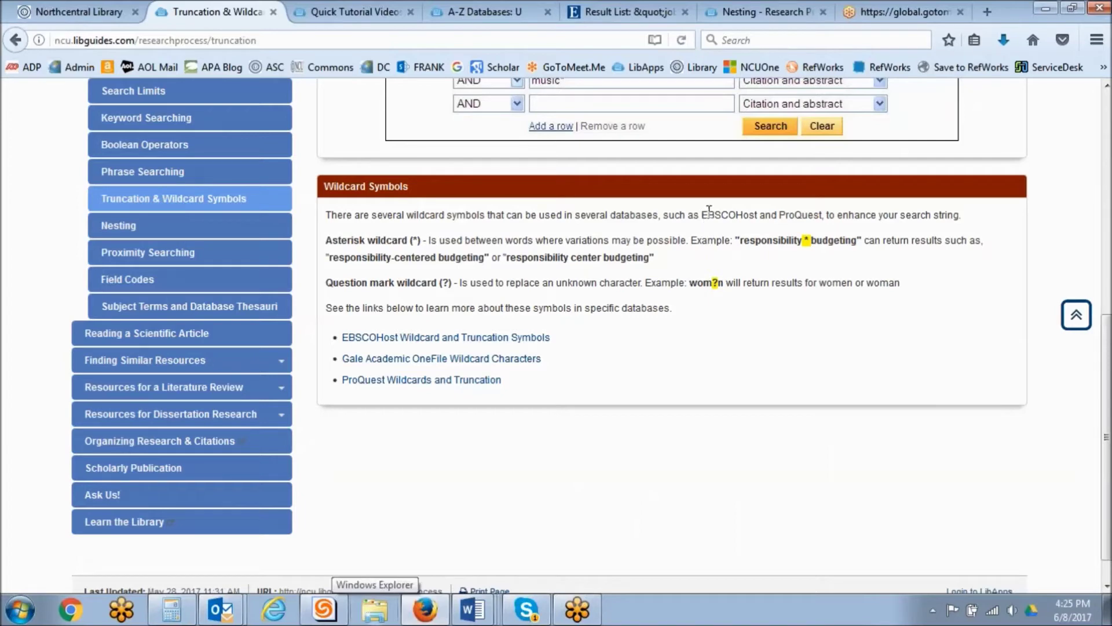
drag(702, 214, 824, 215)
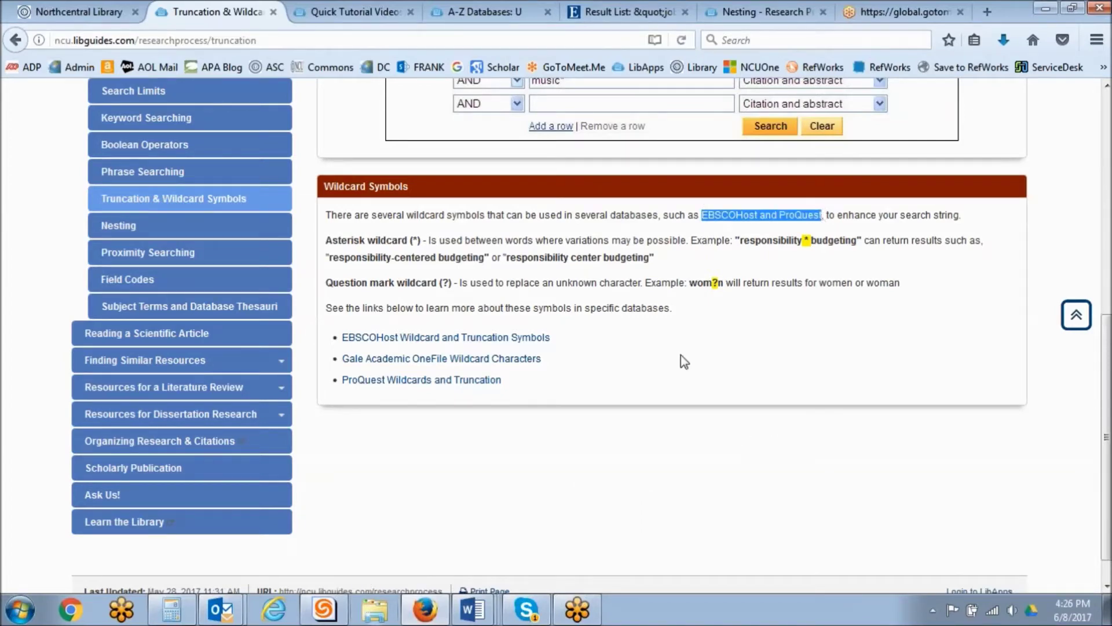
drag(458, 283, 642, 286)
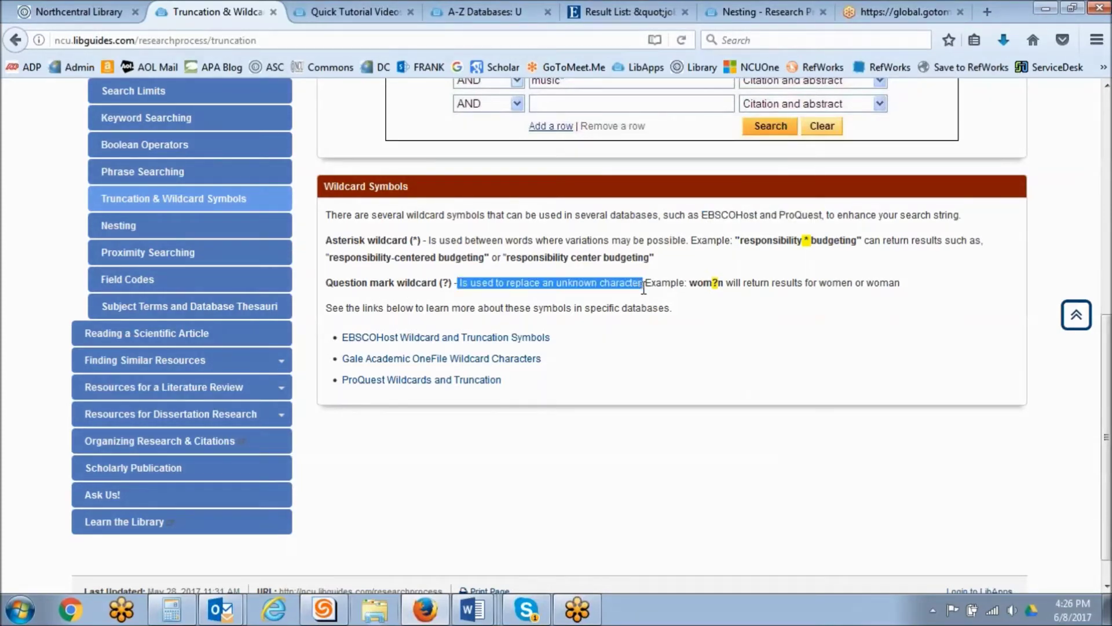
click(799, 345)
double_click(698, 283)
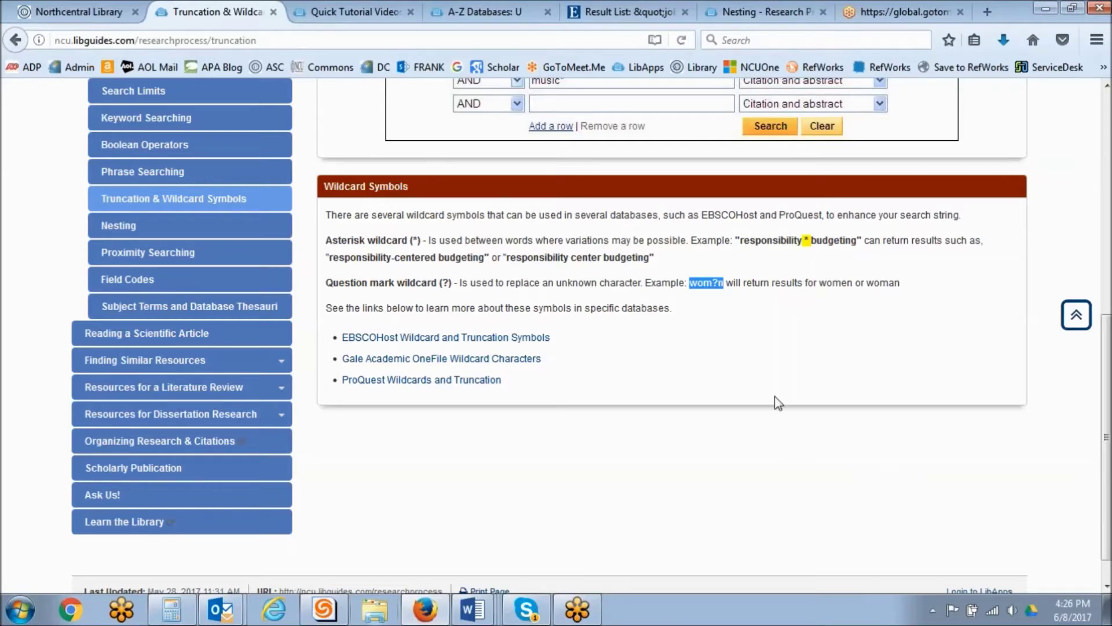
drag(712, 283, 724, 284)
click(753, 350)
drag(719, 283, 712, 283)
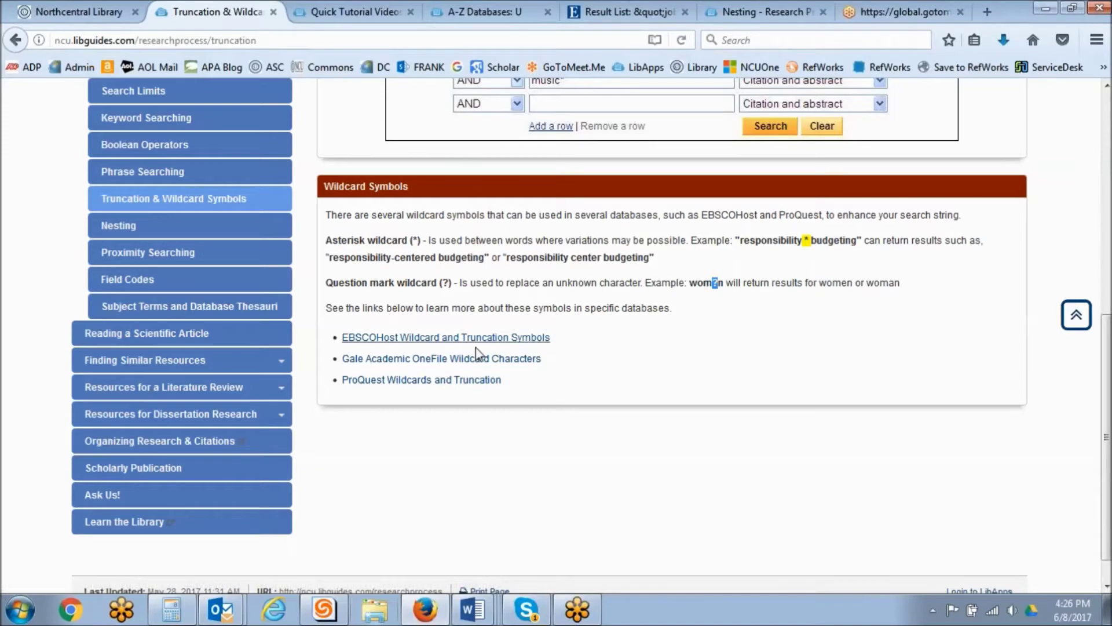
drag(1107, 462, 1107, 316)
Step: Return to the Roadrunner results and open the first article's detailed record to examine its abstract, subjects and tests
click(615, 12)
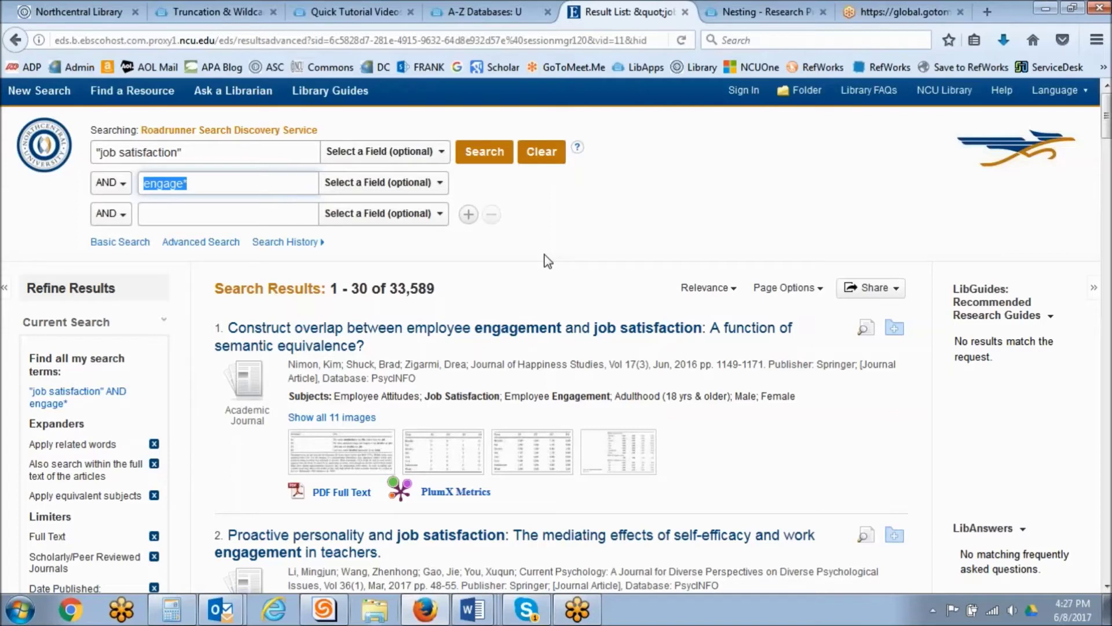
click(35, 211)
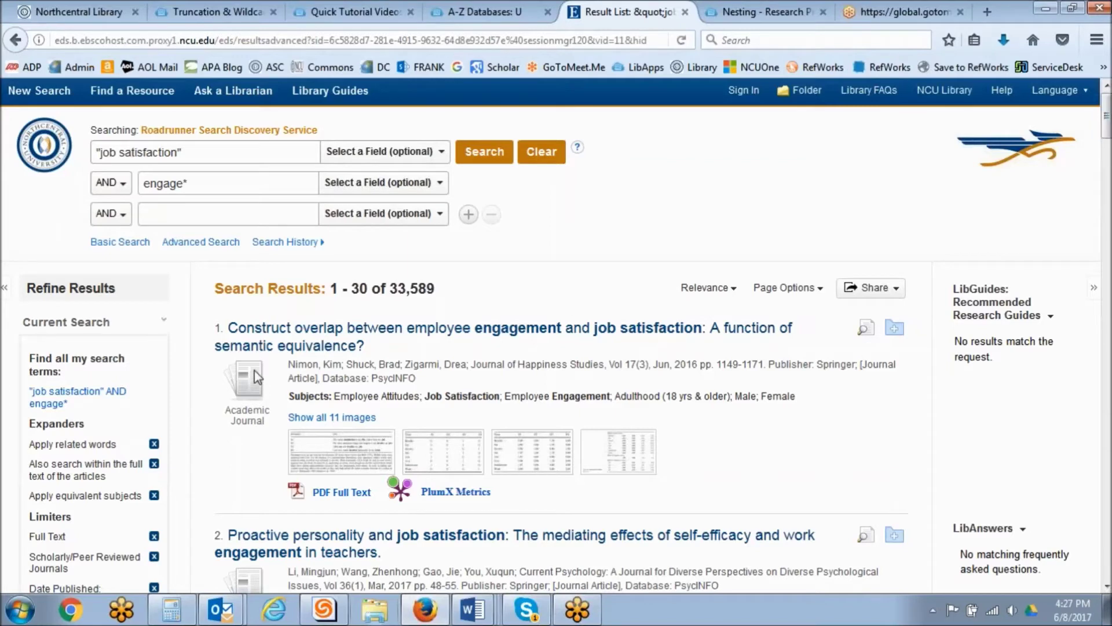
click(278, 347)
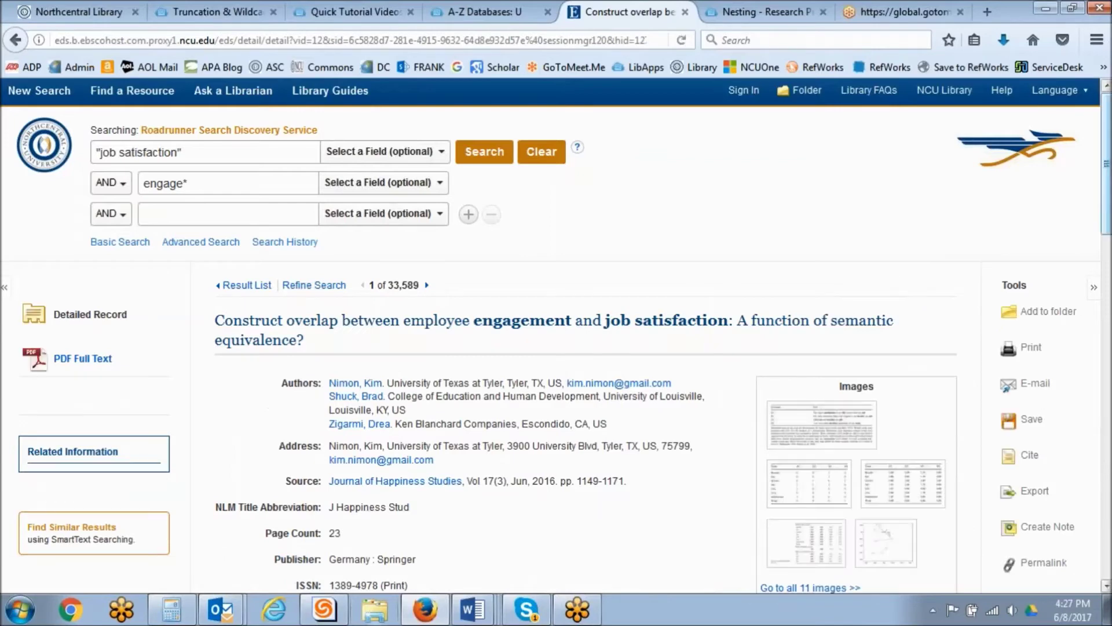
scroll(1094, 466, down, 3)
scroll(1107, 184, down, 5)
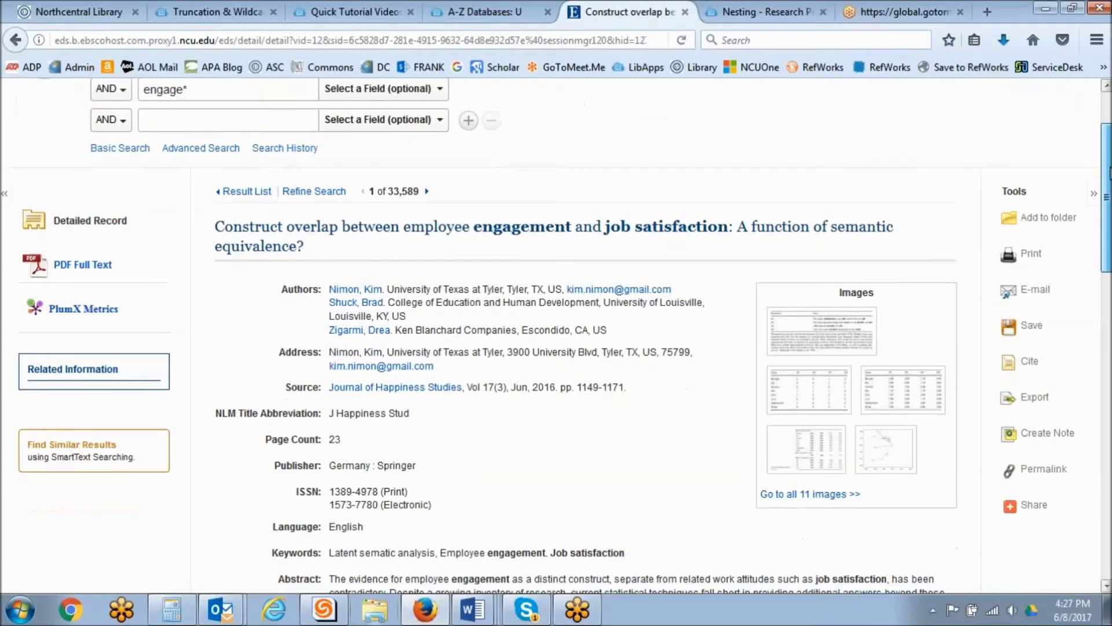
scroll(1107, 184, down, 5)
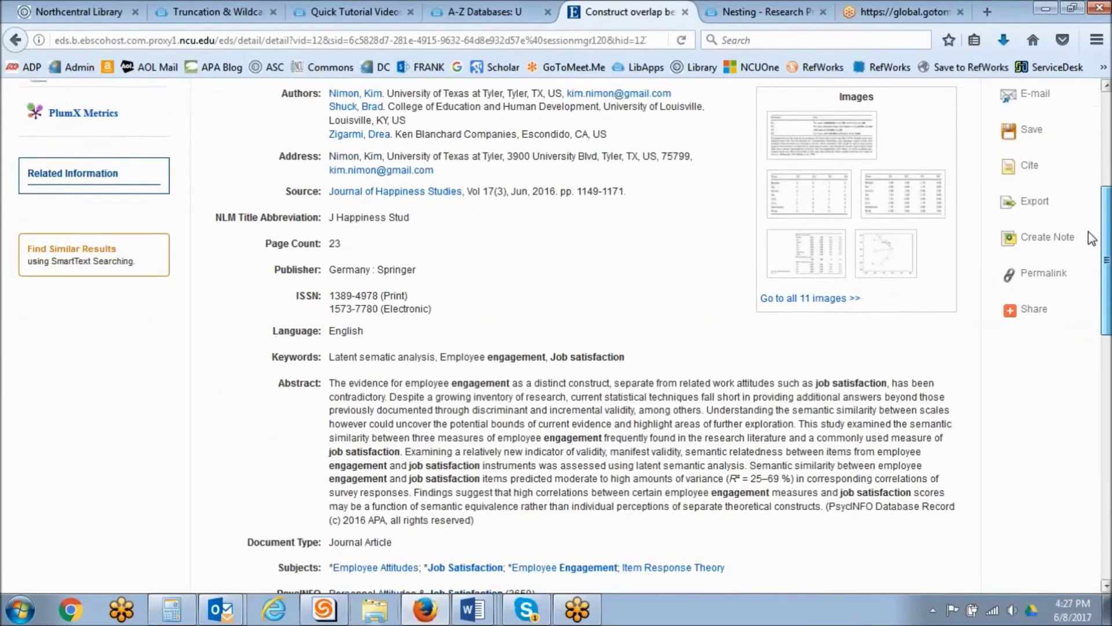
scroll(1072, 290, down, 4)
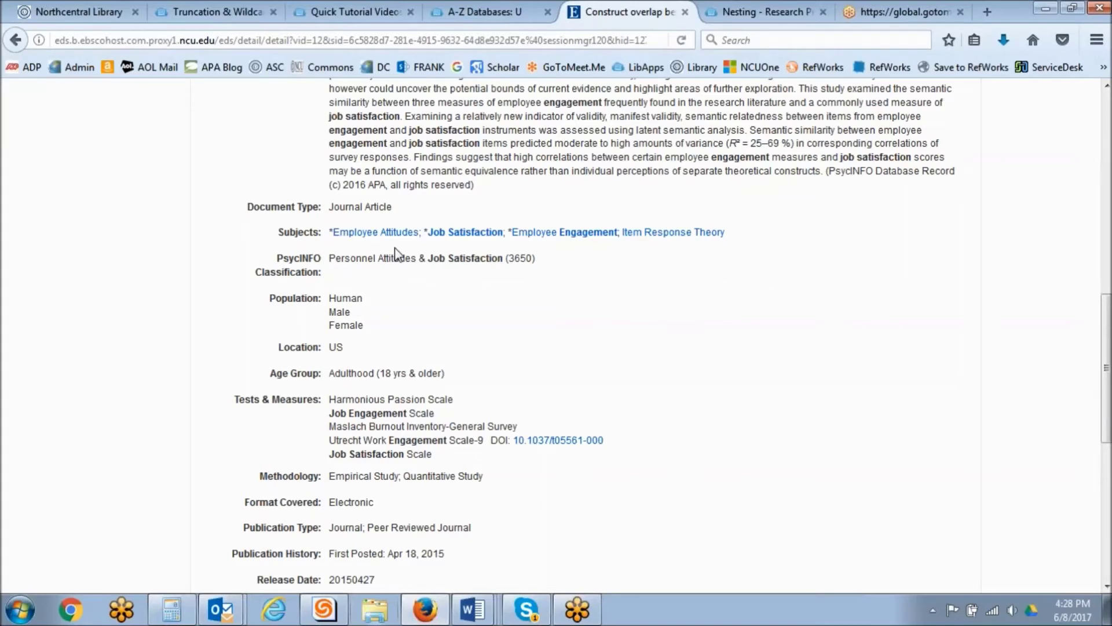
Step: Search by the article's Employee Engagement subject term, then highlight the DE prefix in the query and the result count
click(569, 232)
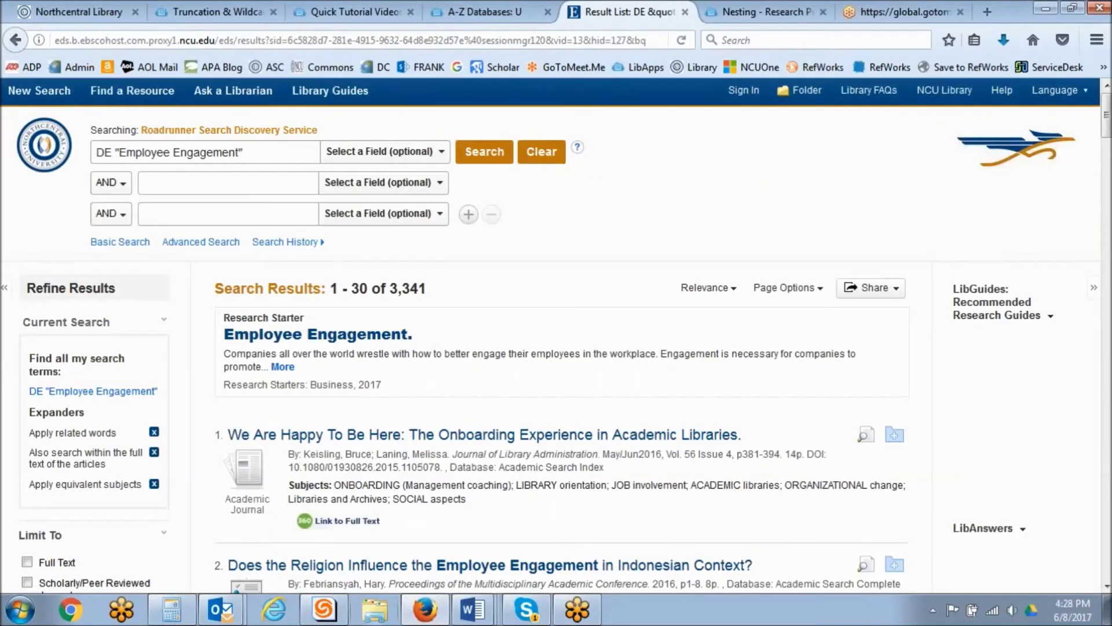
click(106, 155)
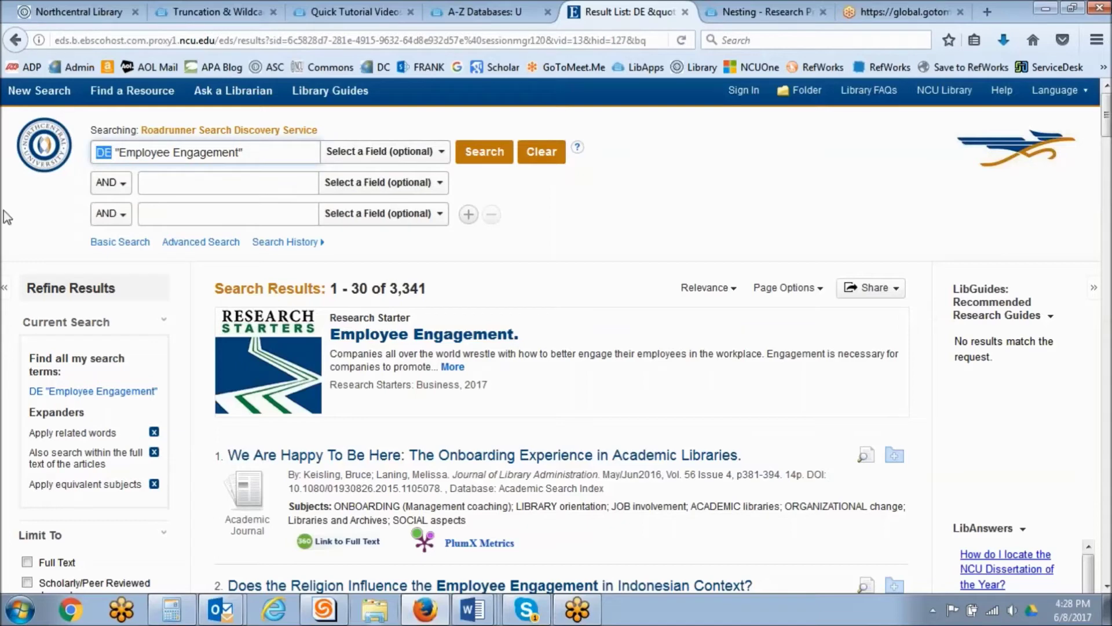
click(22, 210)
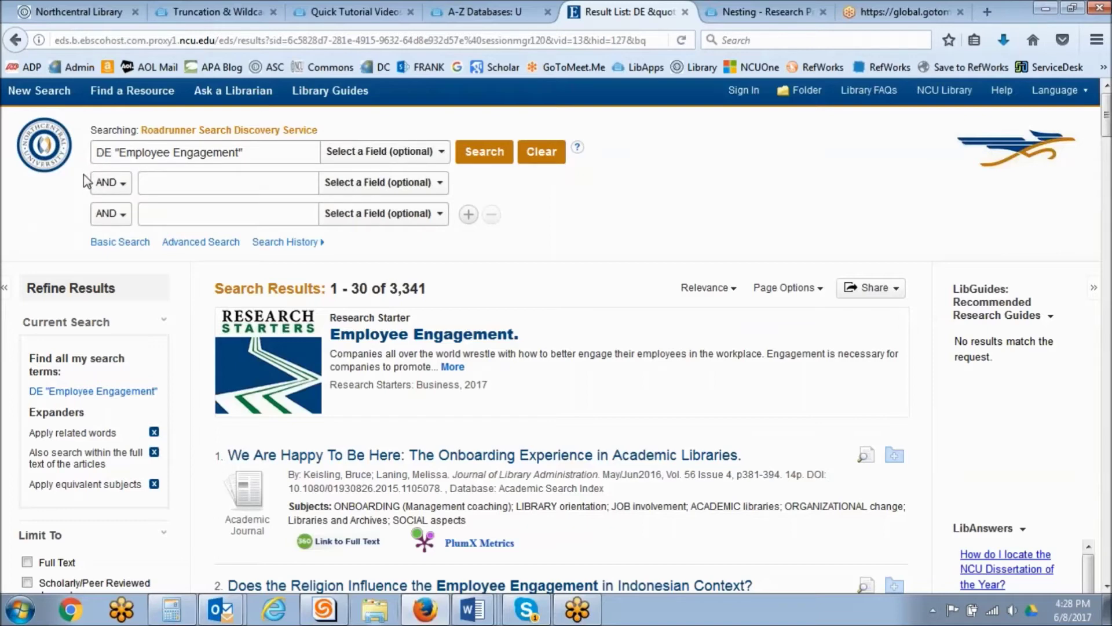
drag(96, 156, 111, 155)
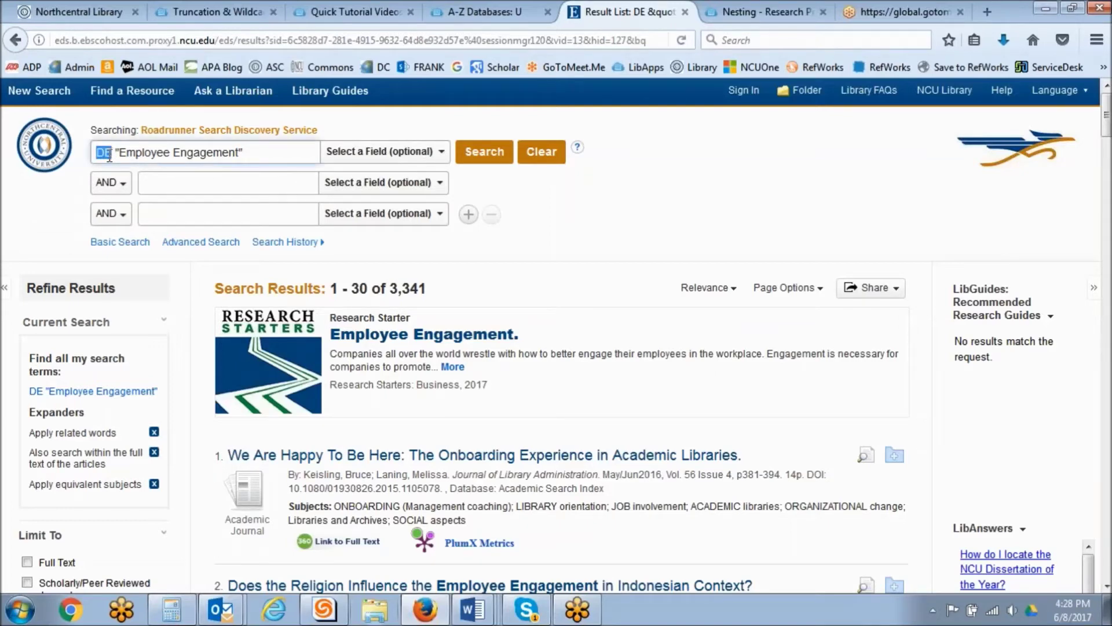
click(68, 189)
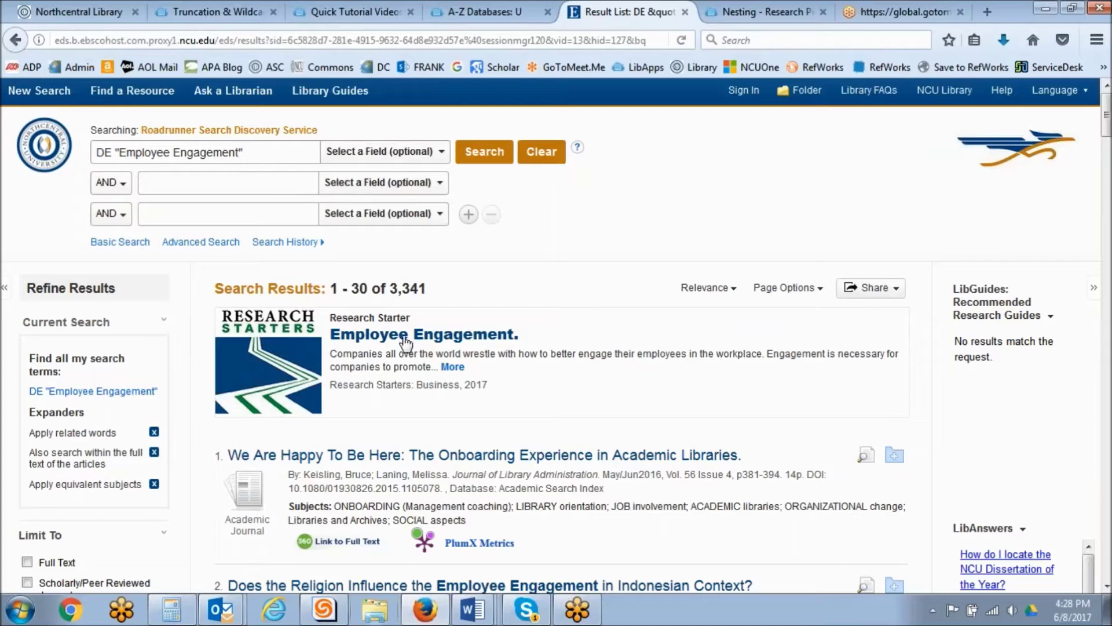
double_click(391, 288)
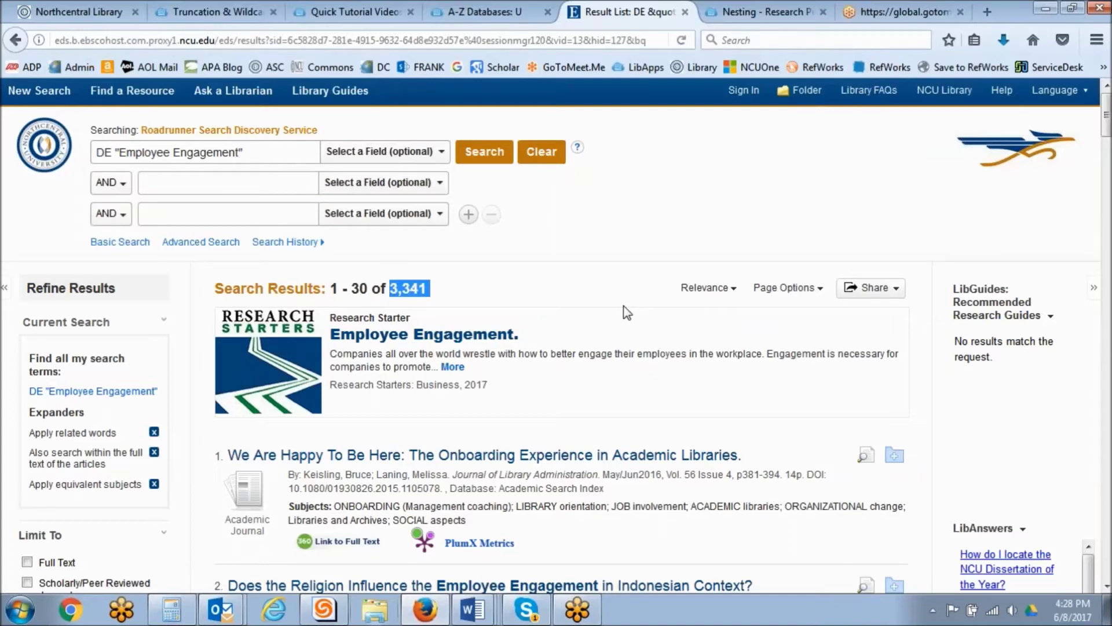
click(232, 183)
click(192, 219)
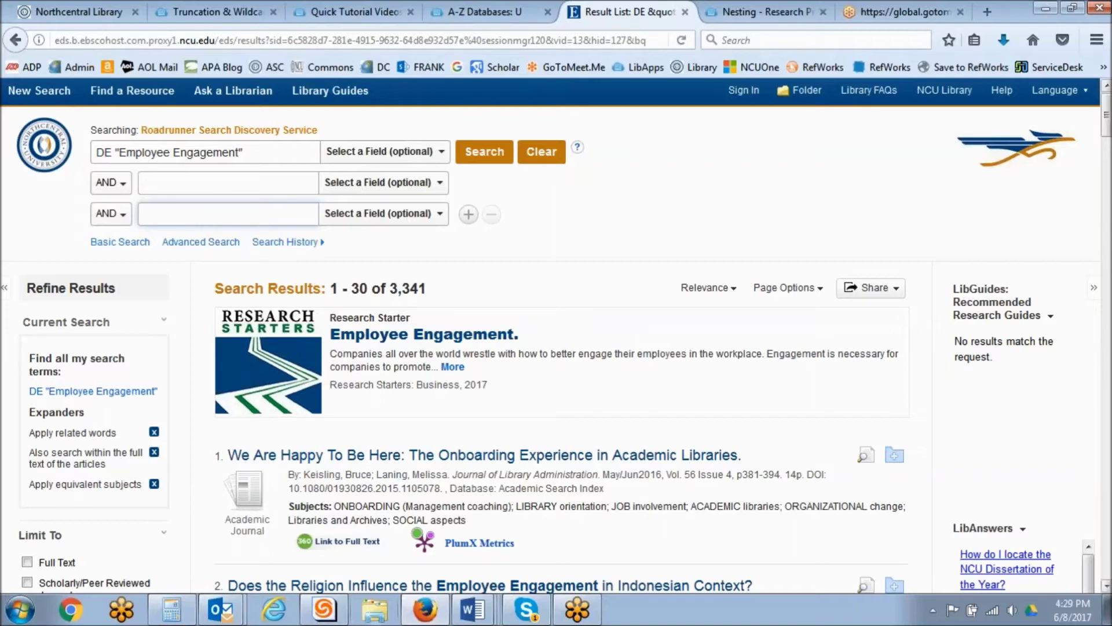
Step: Look over the first results, then restrict the first search row, DE "Employee Engagement", to the SU Subject Terms field
scroll(557, 336, down, 3)
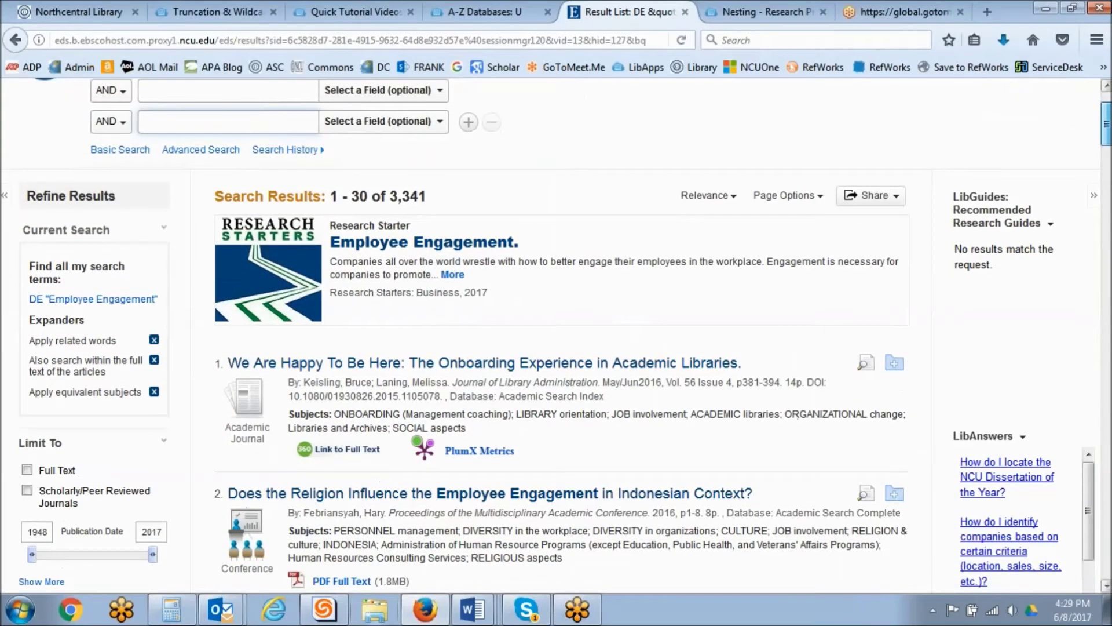
scroll(1108, 160, down, 5)
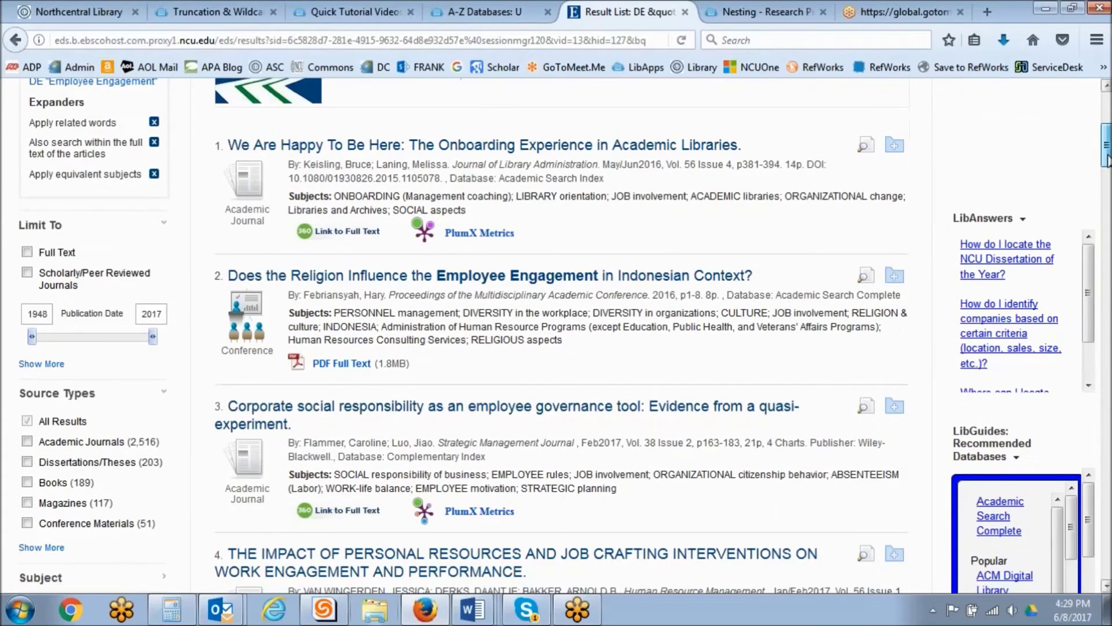
scroll(1108, 160, down, 1)
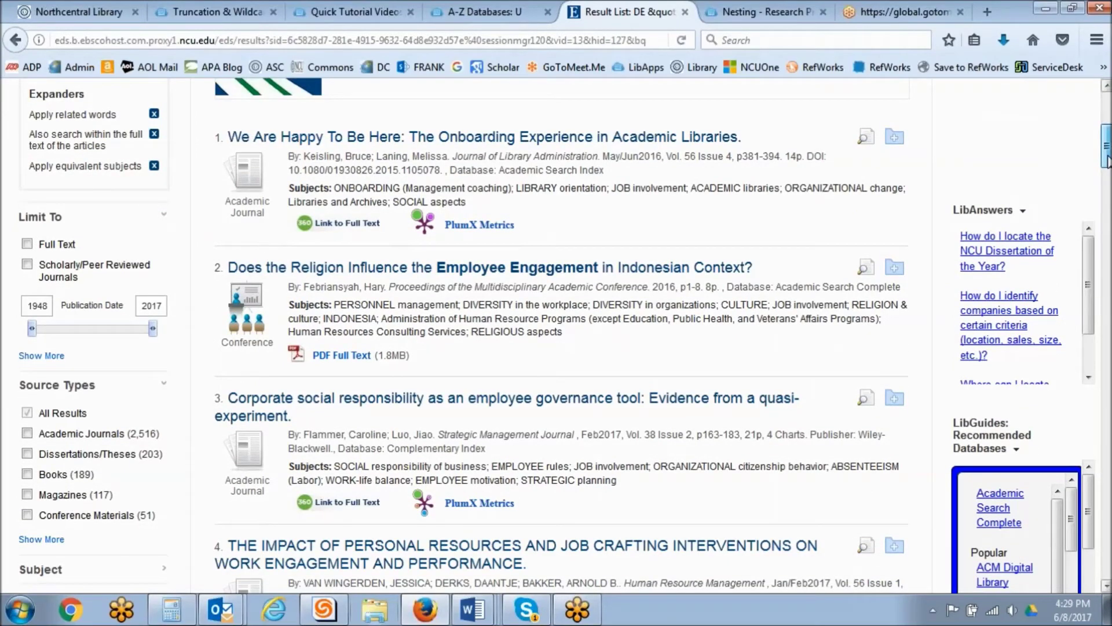
drag(1108, 160, 1108, 110)
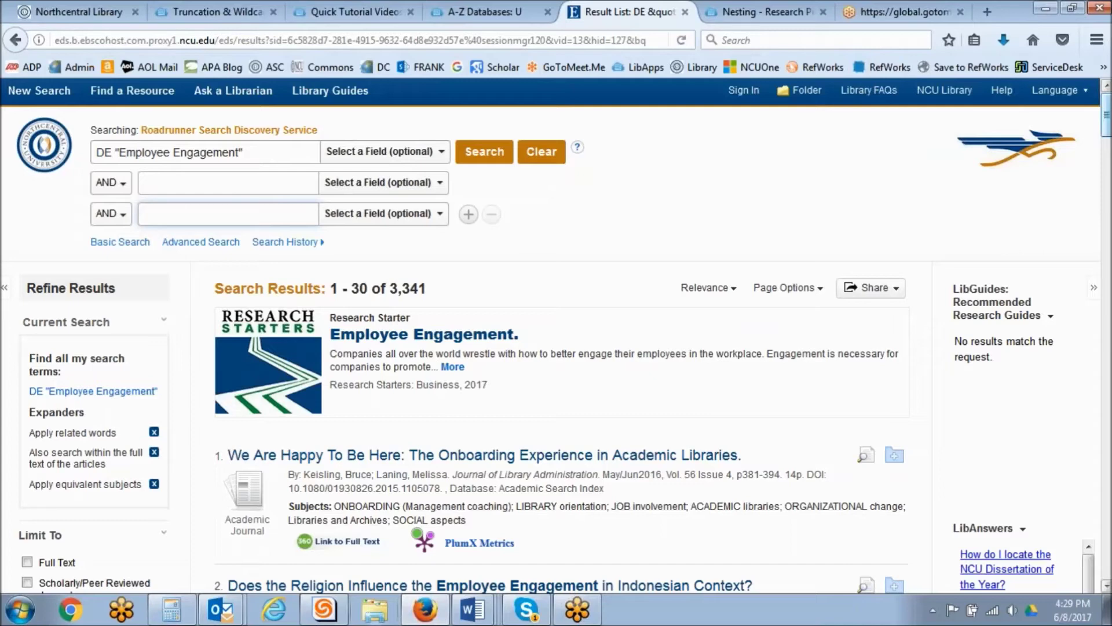
click(409, 153)
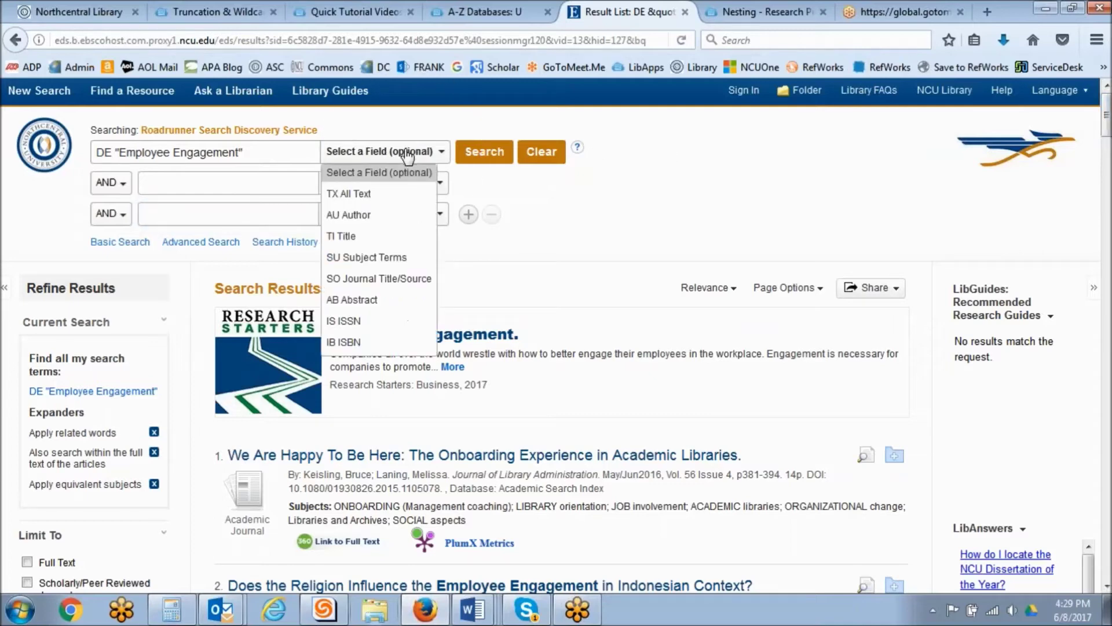
click(374, 262)
click(376, 184)
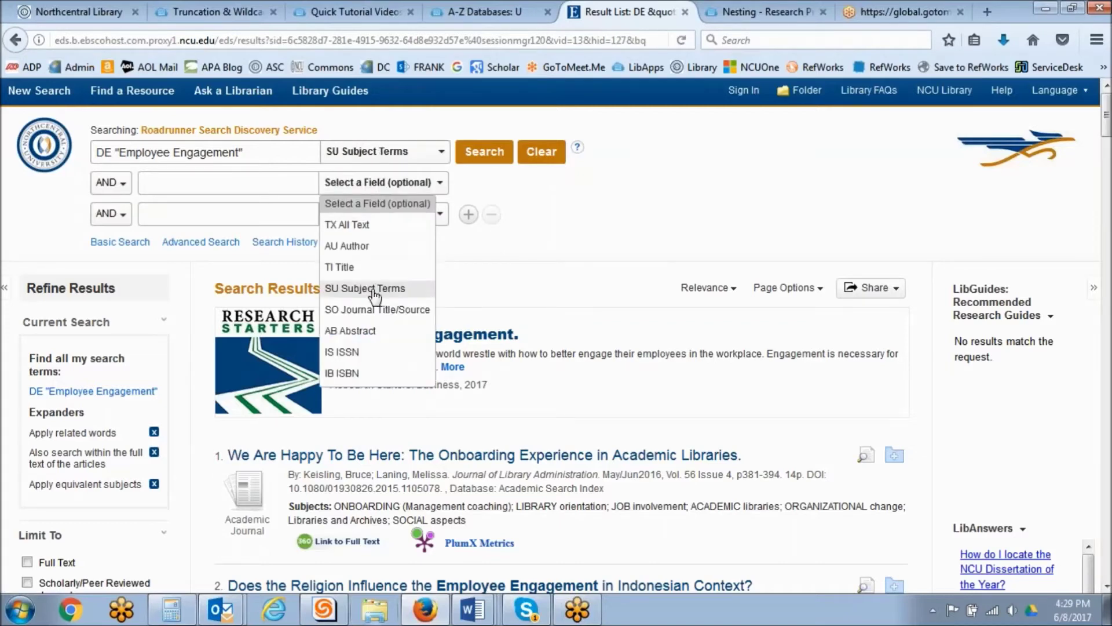
click(641, 228)
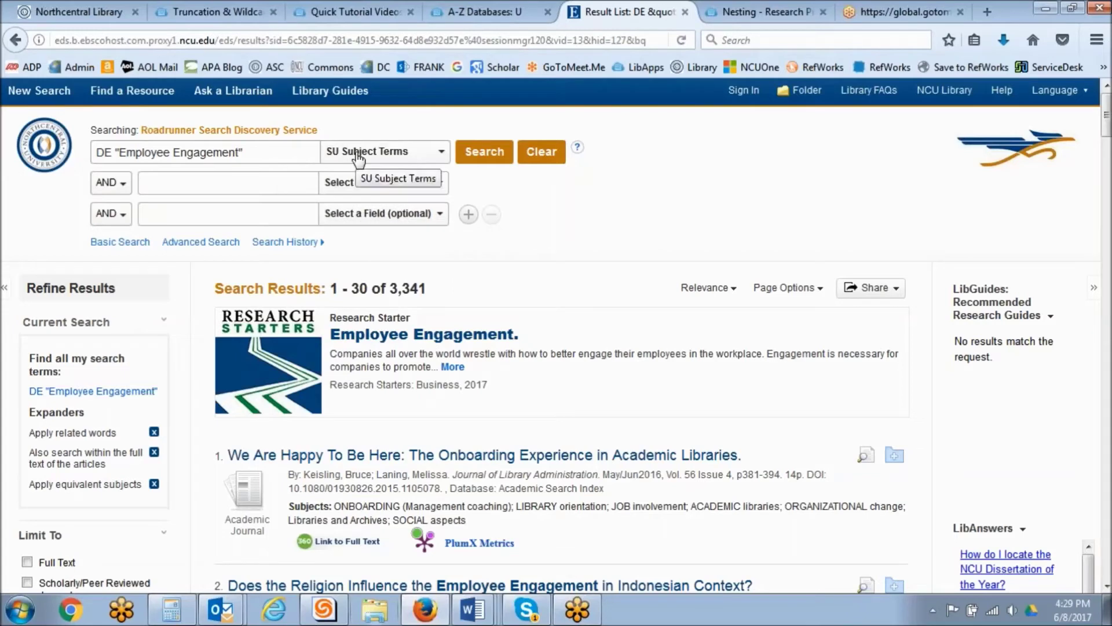
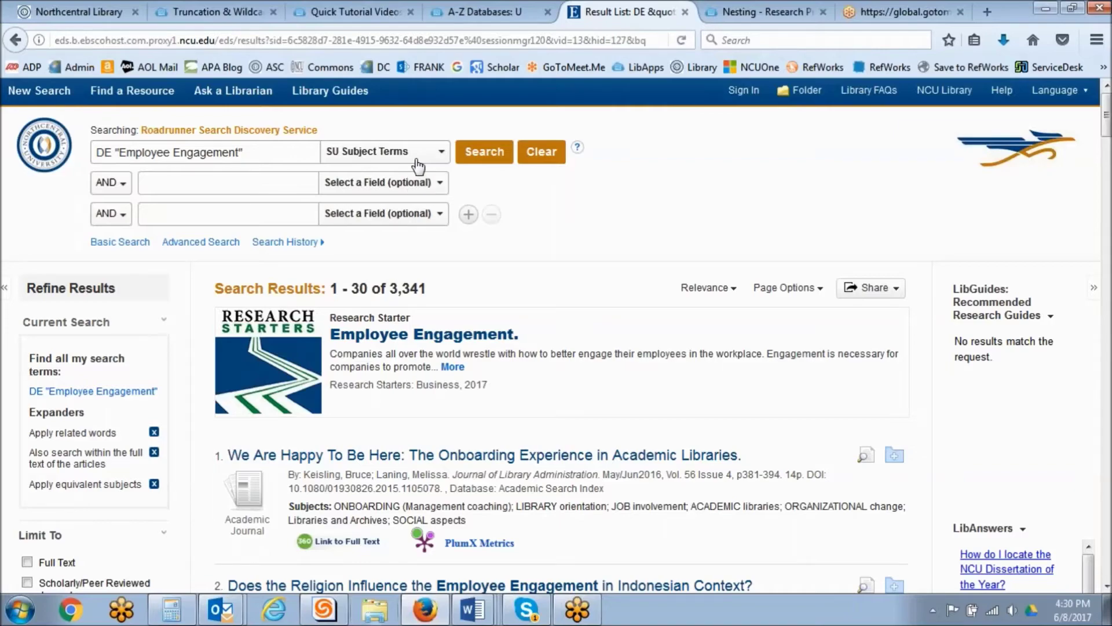
Step: Examine the subject lines throughout the results page, highlighting JOB satisfaction in result 4 and JOB involvement in result 5
scroll(411, 165, down, 5)
scroll(559, 336, down, 5)
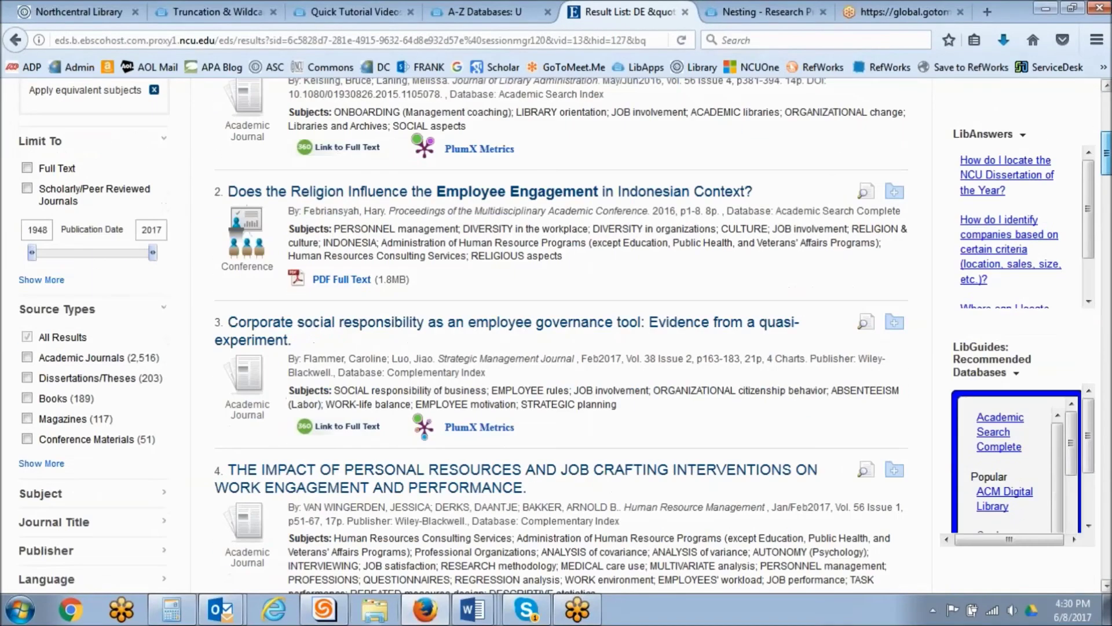
scroll(559, 336, down, 1)
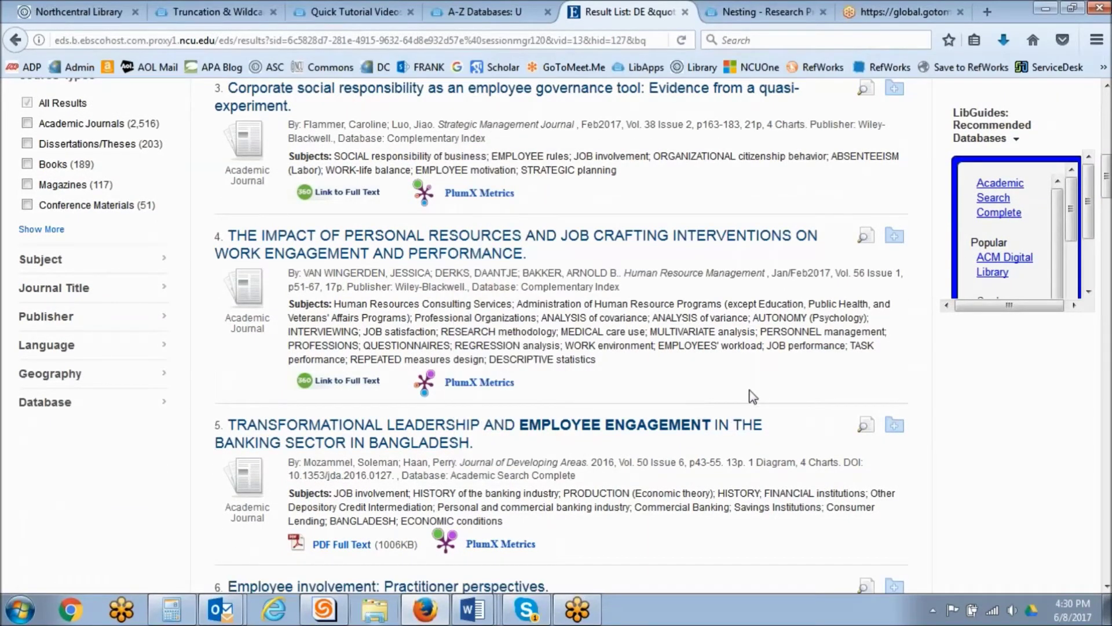
drag(368, 332, 436, 335)
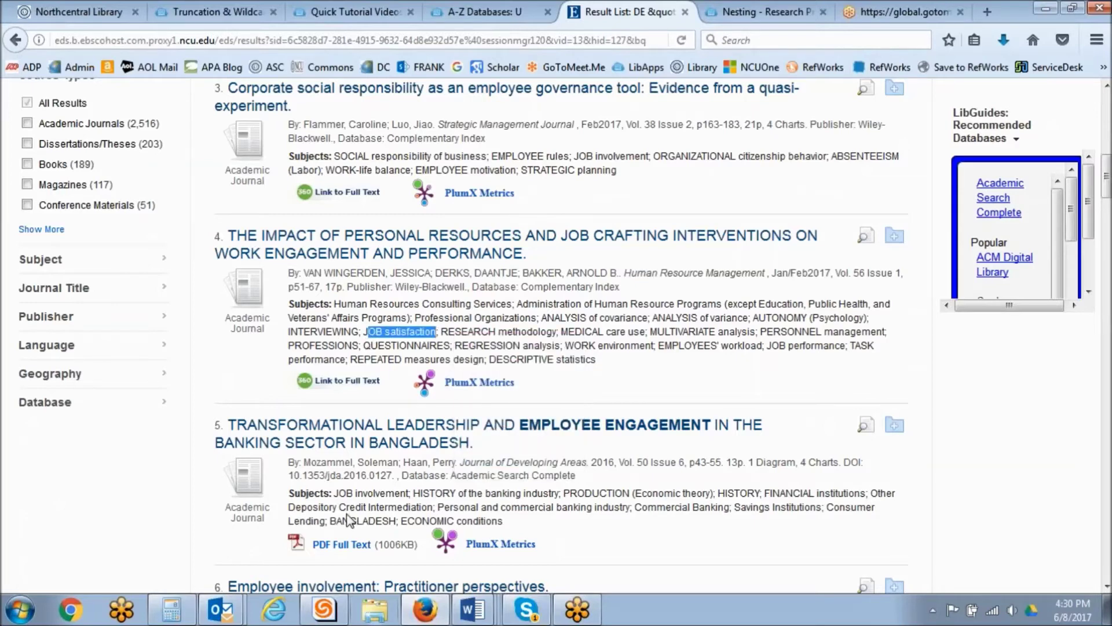
drag(331, 493, 413, 493)
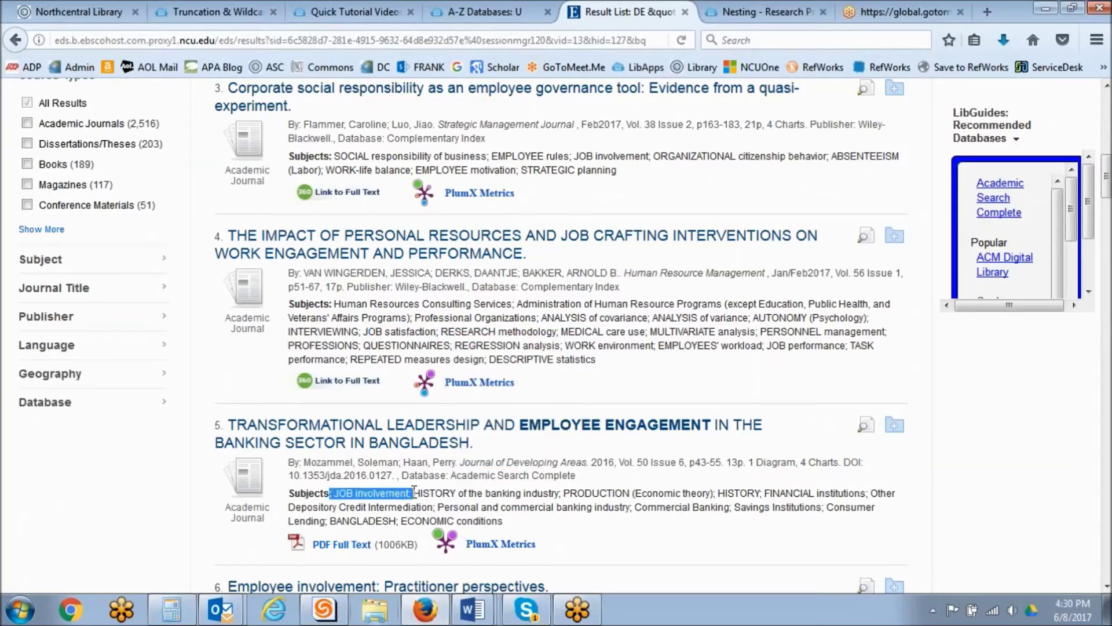
scroll(617, 340, down, 5)
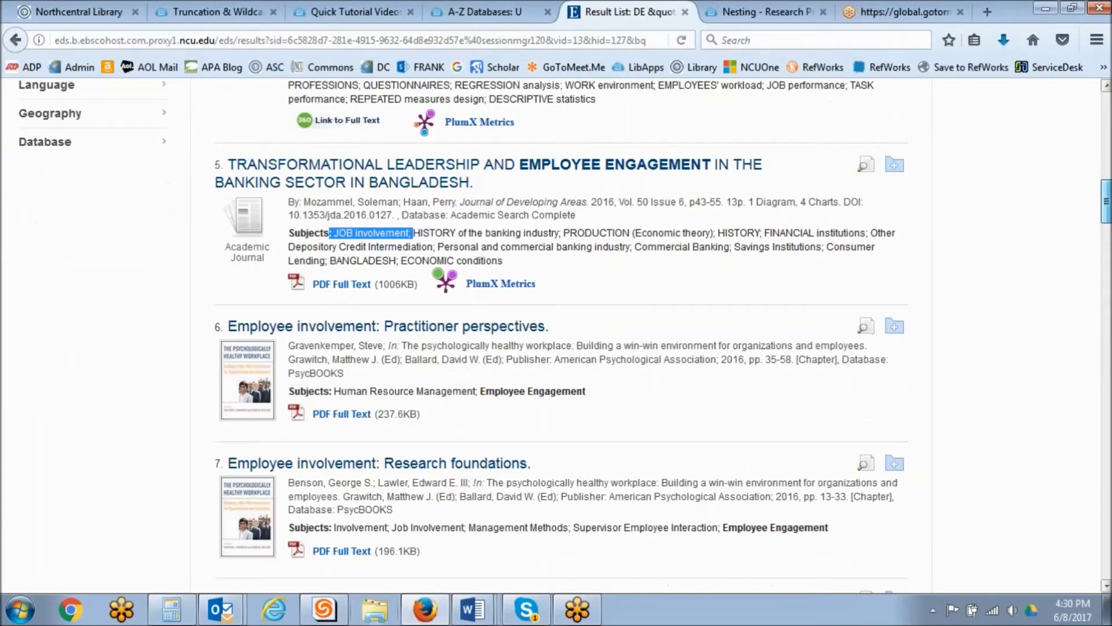
drag(618, 341, 487, 345)
scroll(556, 336, down, 6)
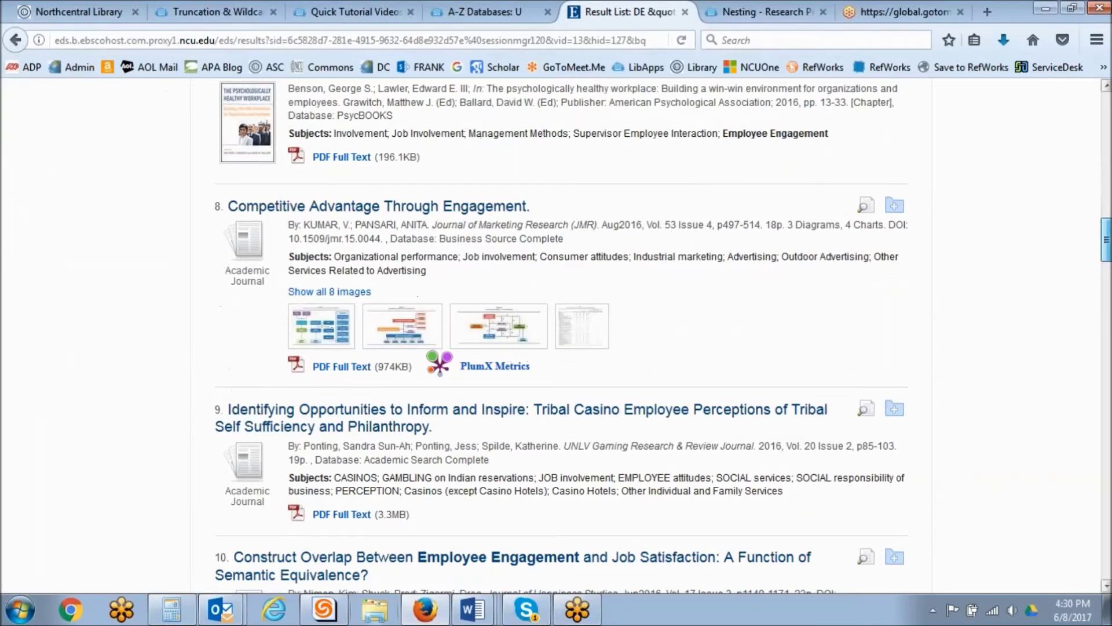
scroll(1107, 306, down, 9)
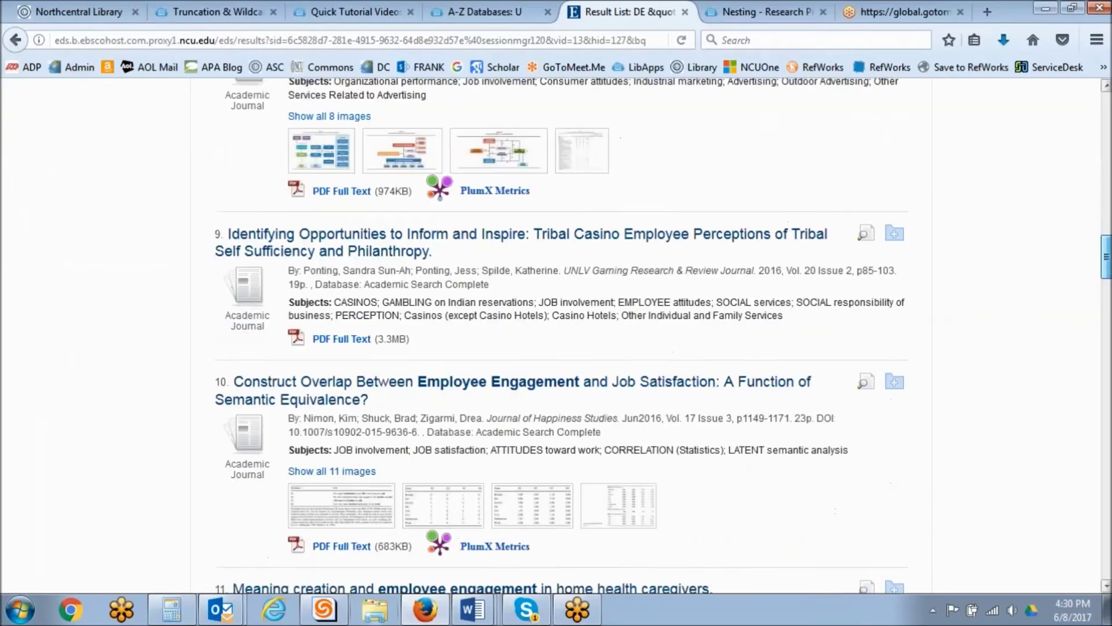
drag(1107, 306, 1069, 561)
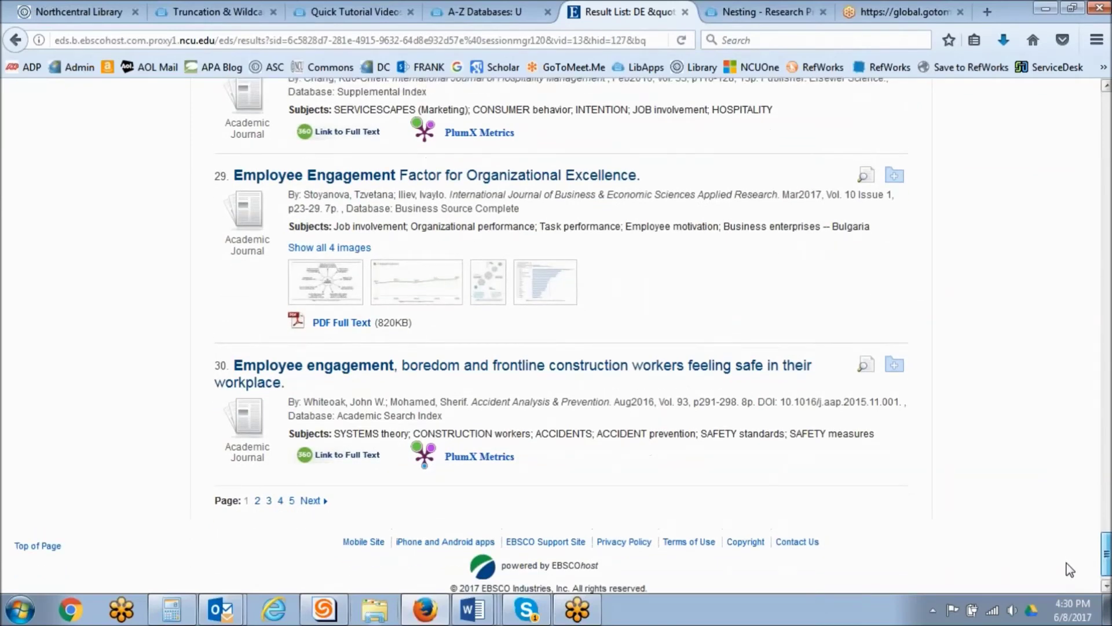
drag(1069, 570, 1067, 568)
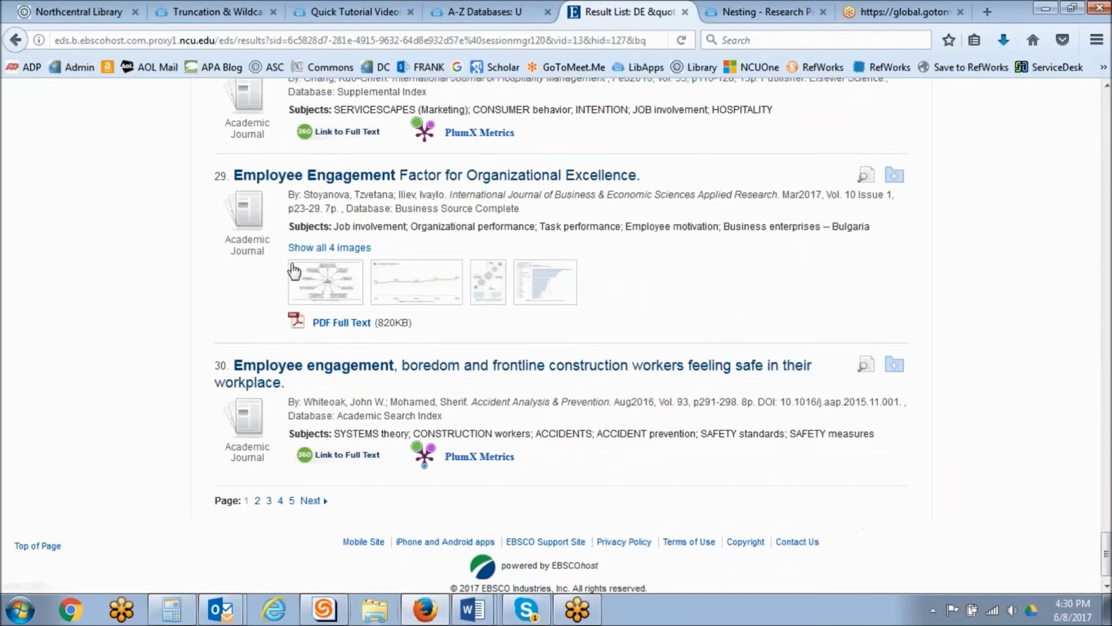
Step: Replace the existing query with Job involvement, copied from result 29's subjects, and limit that first row to SU Subject Terms
drag(335, 226, 406, 227)
right_click(401, 227)
click(441, 242)
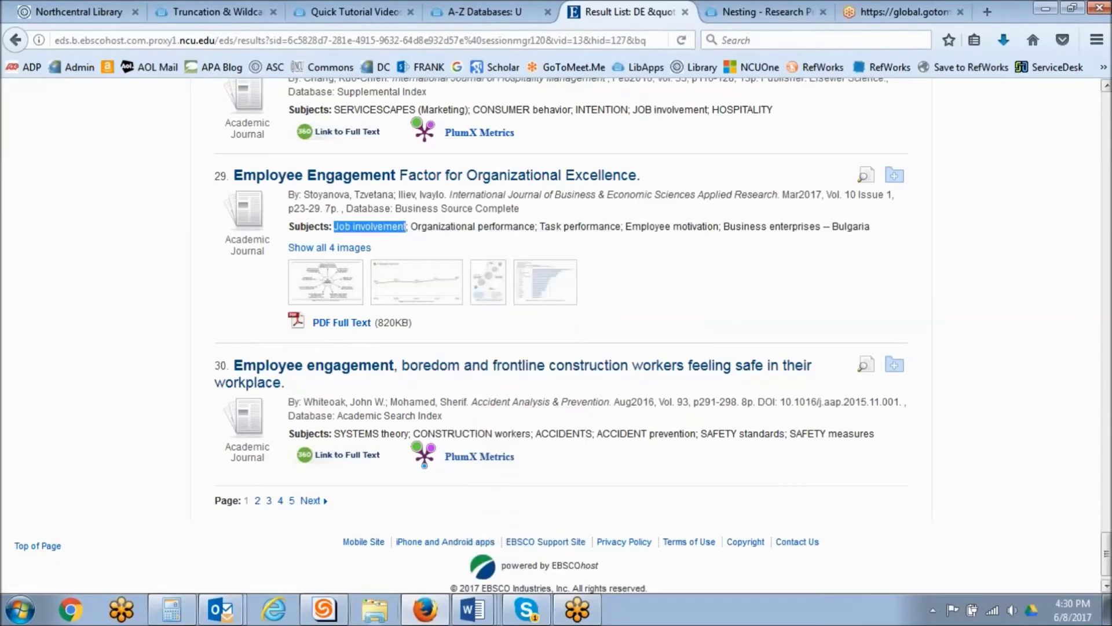
key(Home)
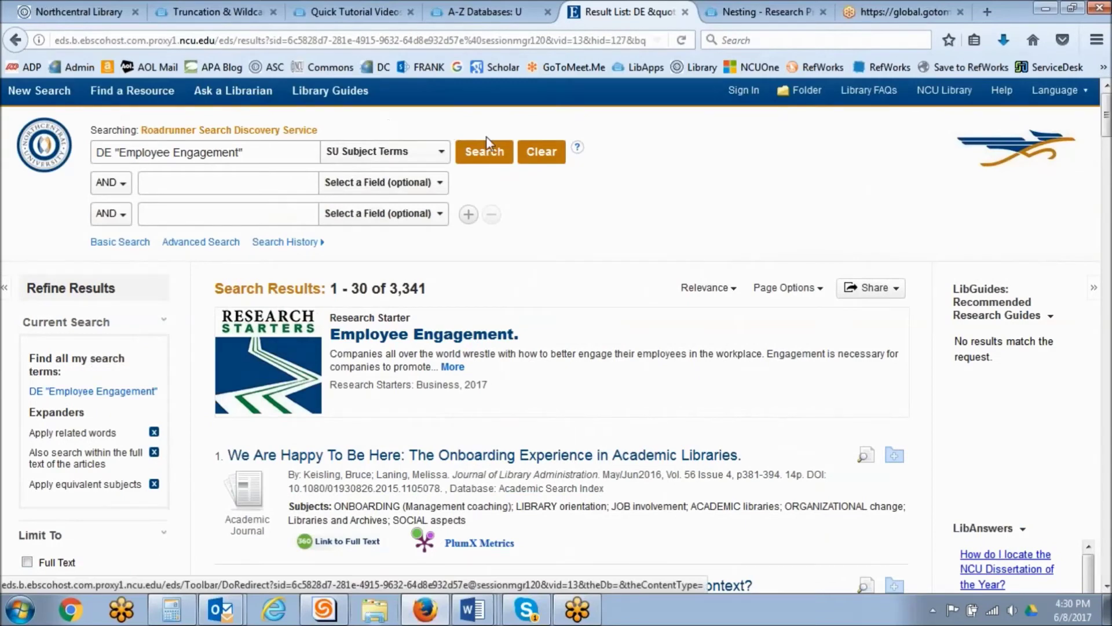
click(558, 151)
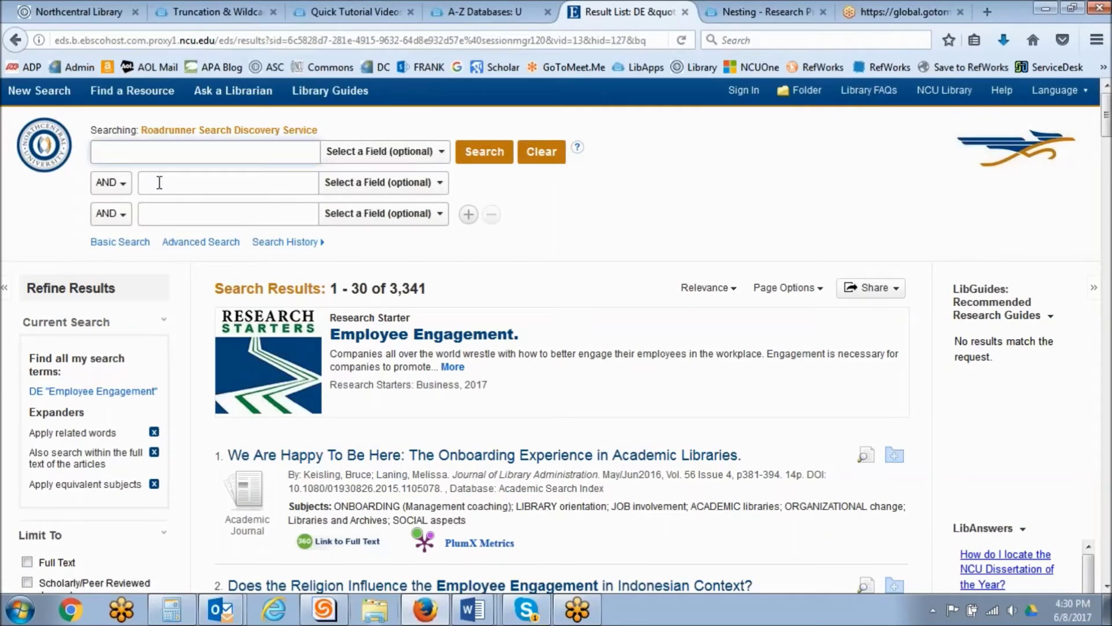
right_click(165, 151)
click(174, 217)
click(401, 152)
click(359, 258)
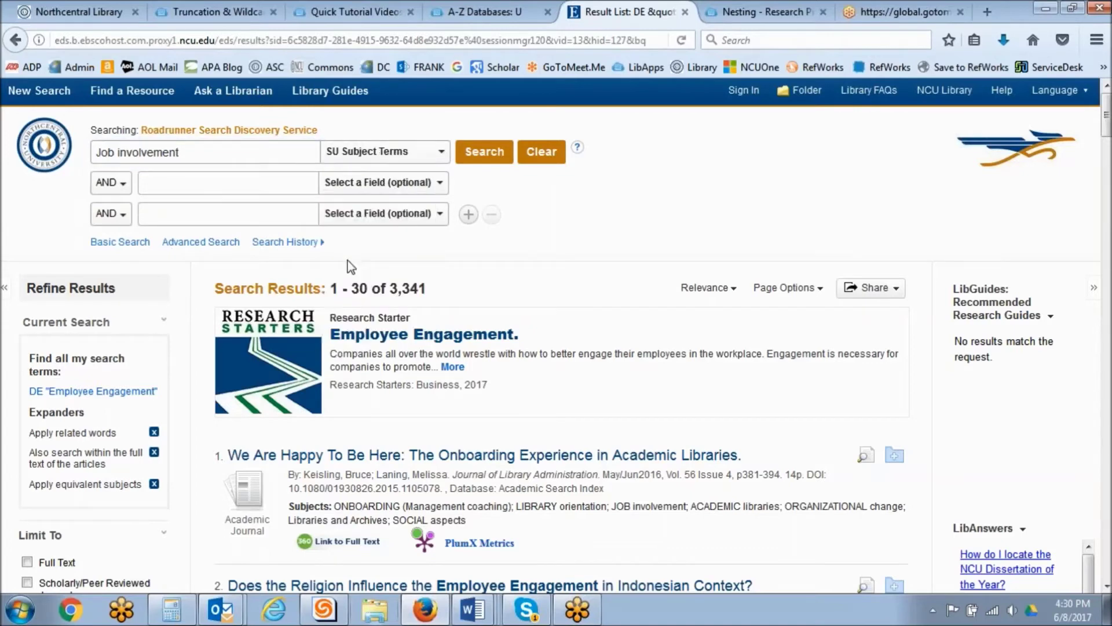
click(219, 192)
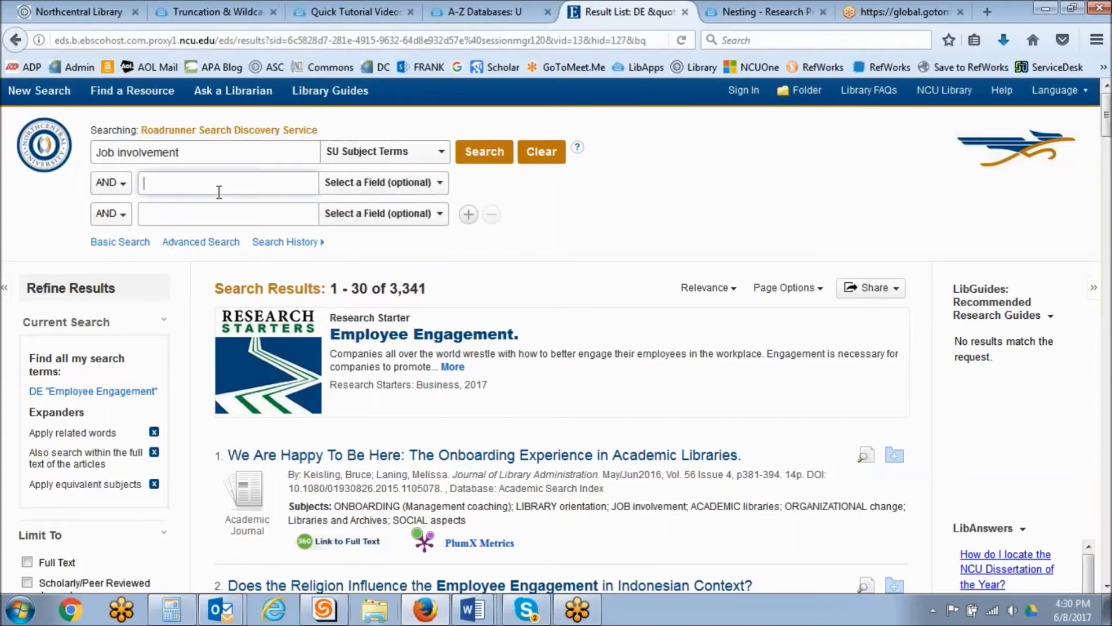
text(empo)
text(l)
text(oy)
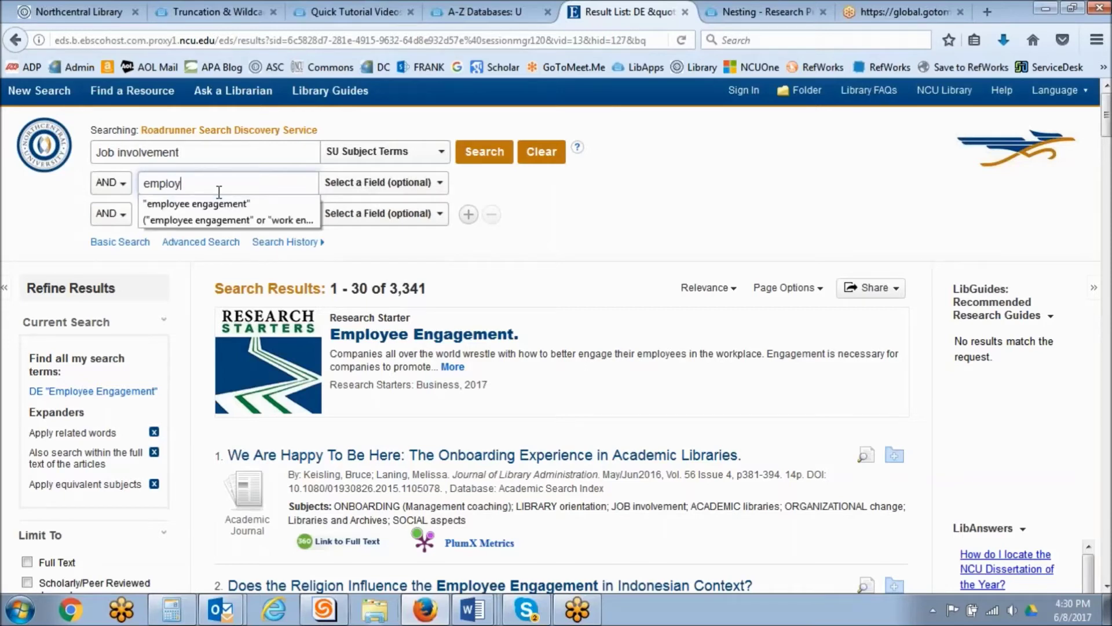
key(BackSpace)
key(BackSpace)
key(BackSpace)
key(BackSpace)
key(BackSpace)
key(BackSpace)
Step: Add job satisfaction as the second search term, limit it to SU Subject Terms and run the search
text(job)
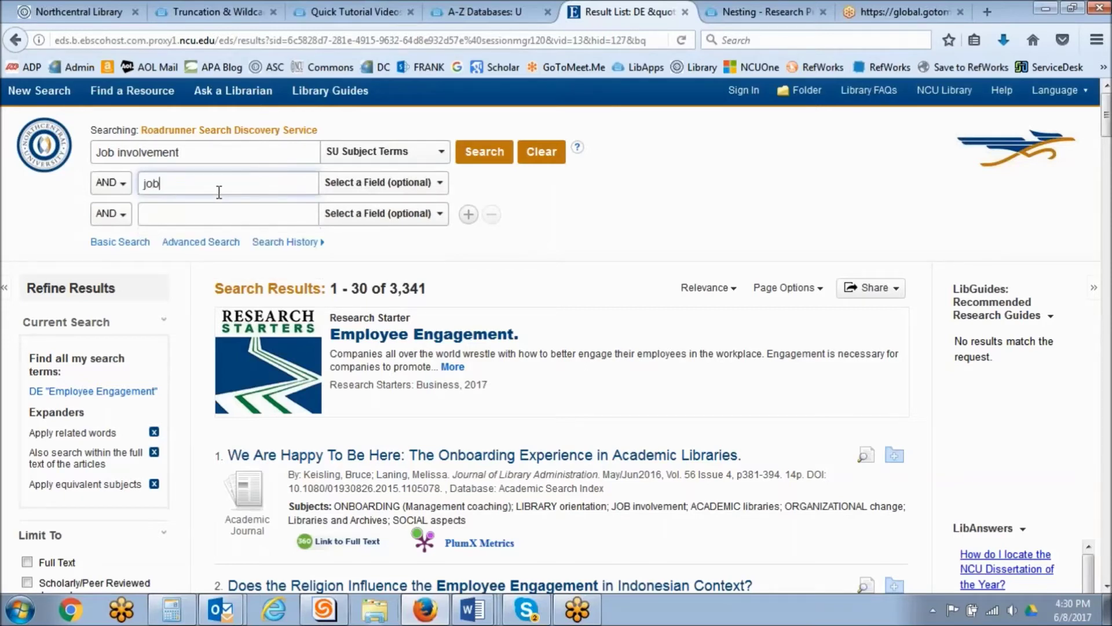
text( satisfaction)
click(396, 184)
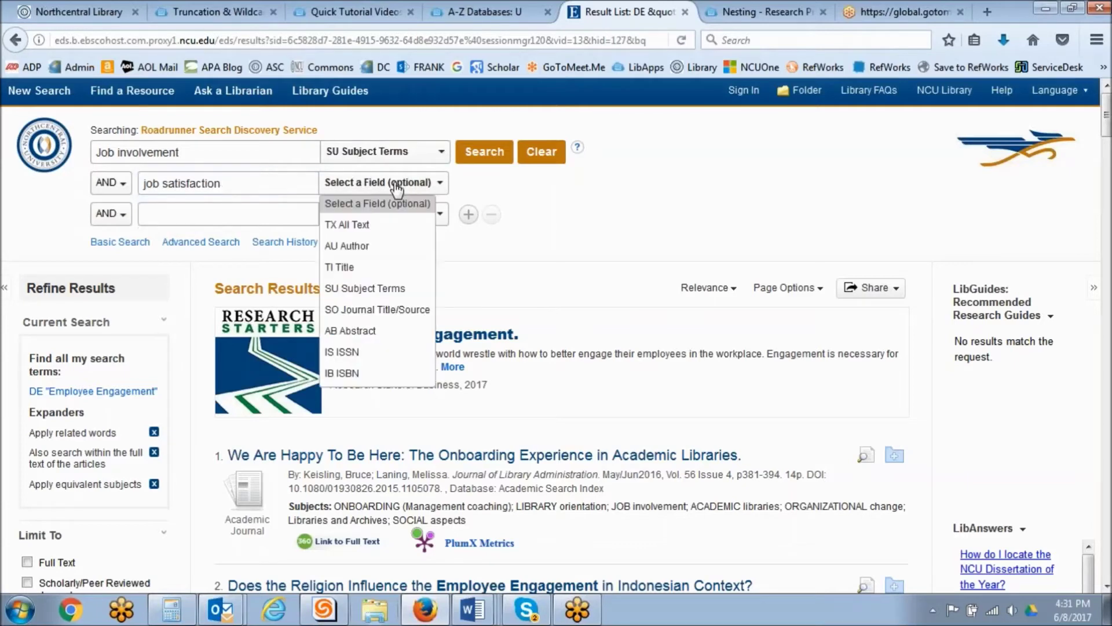
click(364, 285)
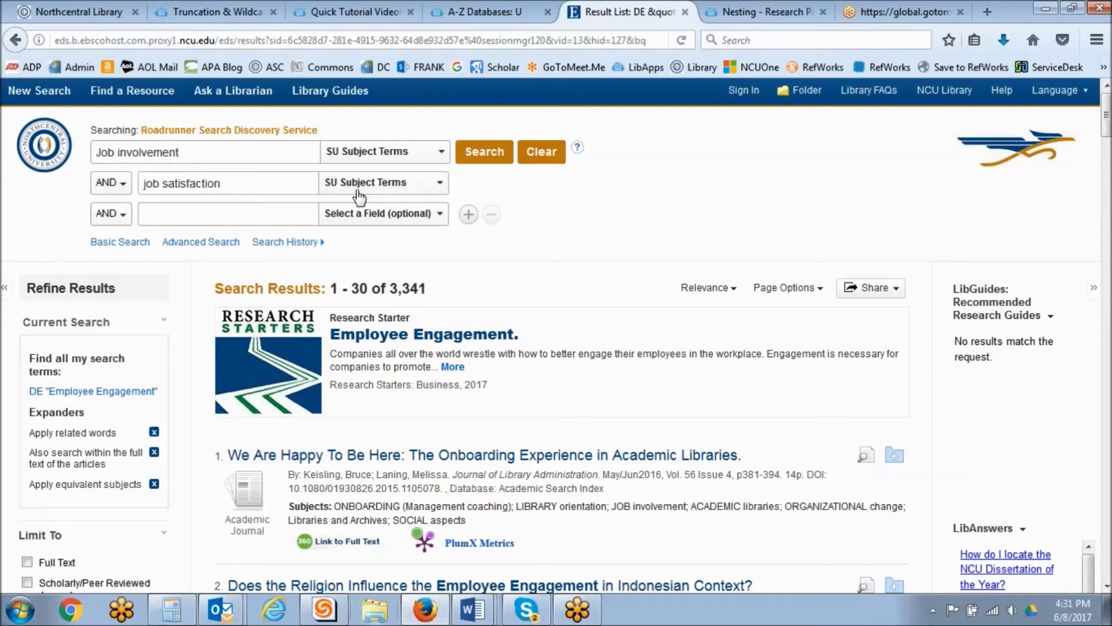
click(482, 157)
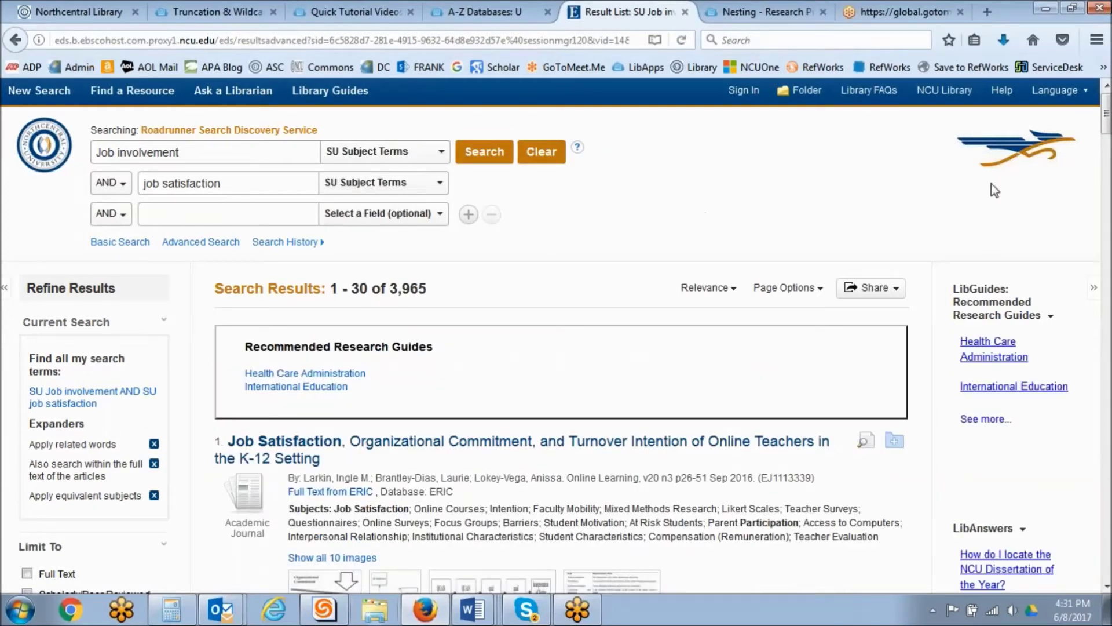
scroll(1107, 116, down, 1)
scroll(367, 322, up, 1)
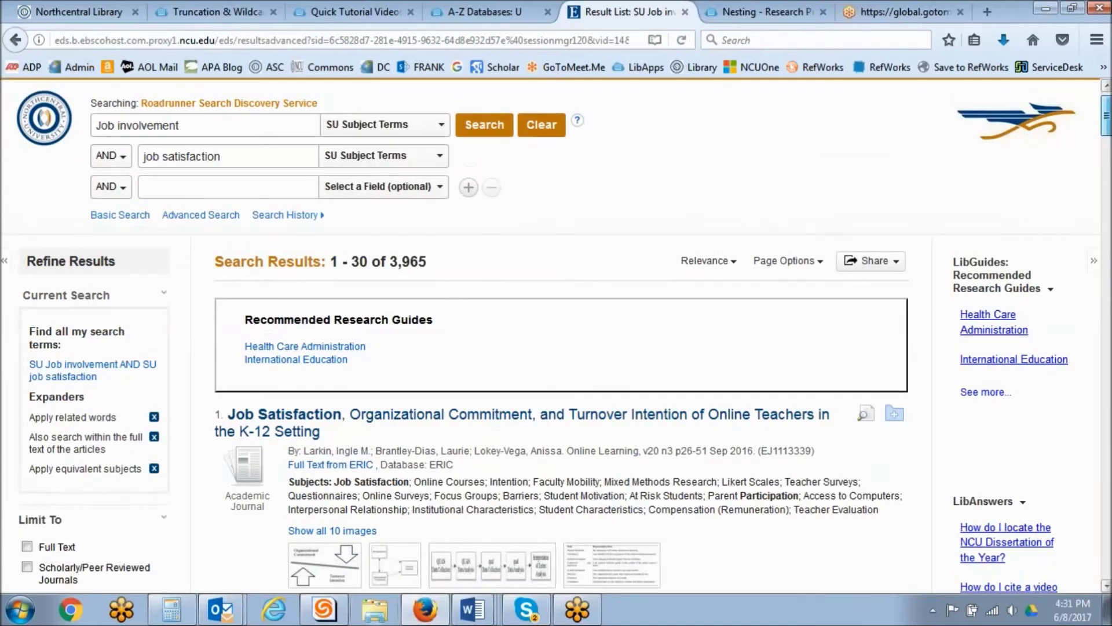
Step: Highlight the total number of results, then expand the Subject filter and look over its listed terms
drag(432, 271, 387, 277)
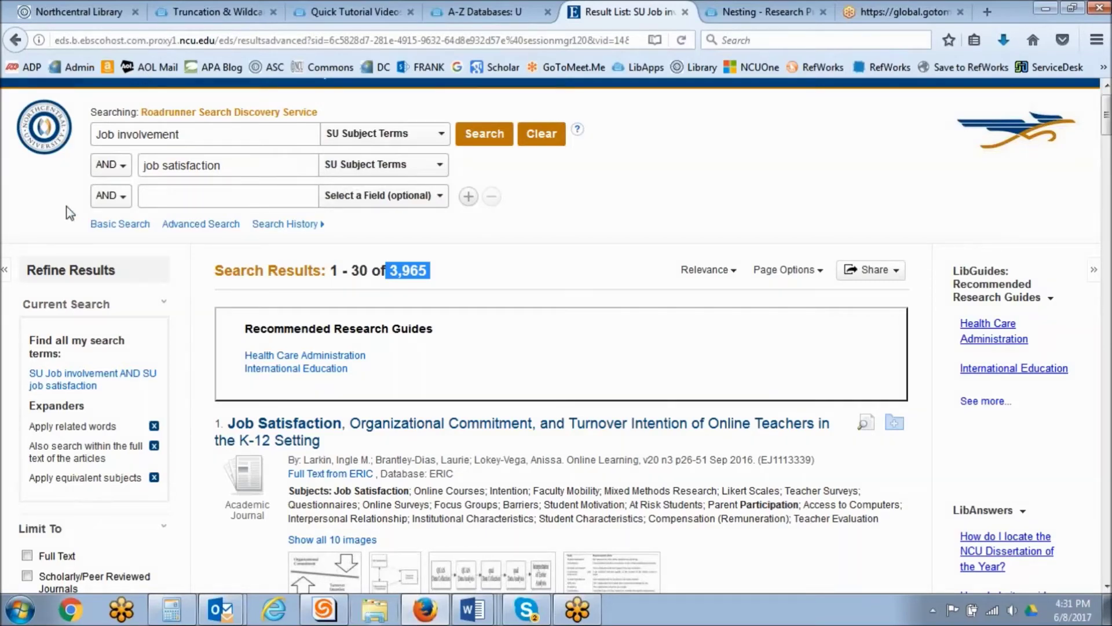
drag(1107, 114, 1107, 171)
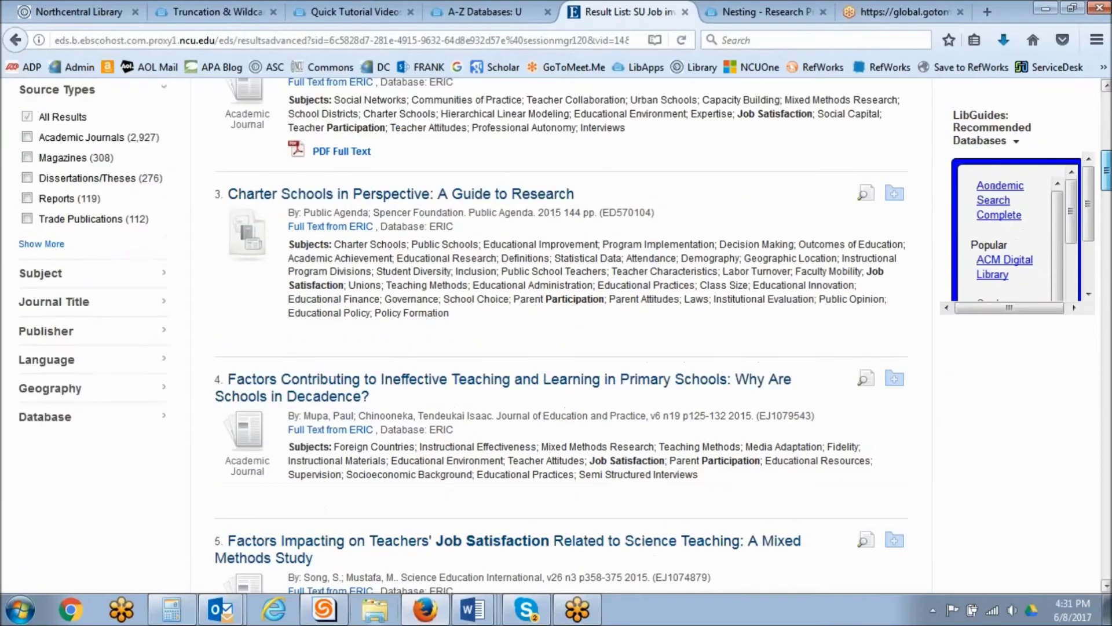
click(51, 280)
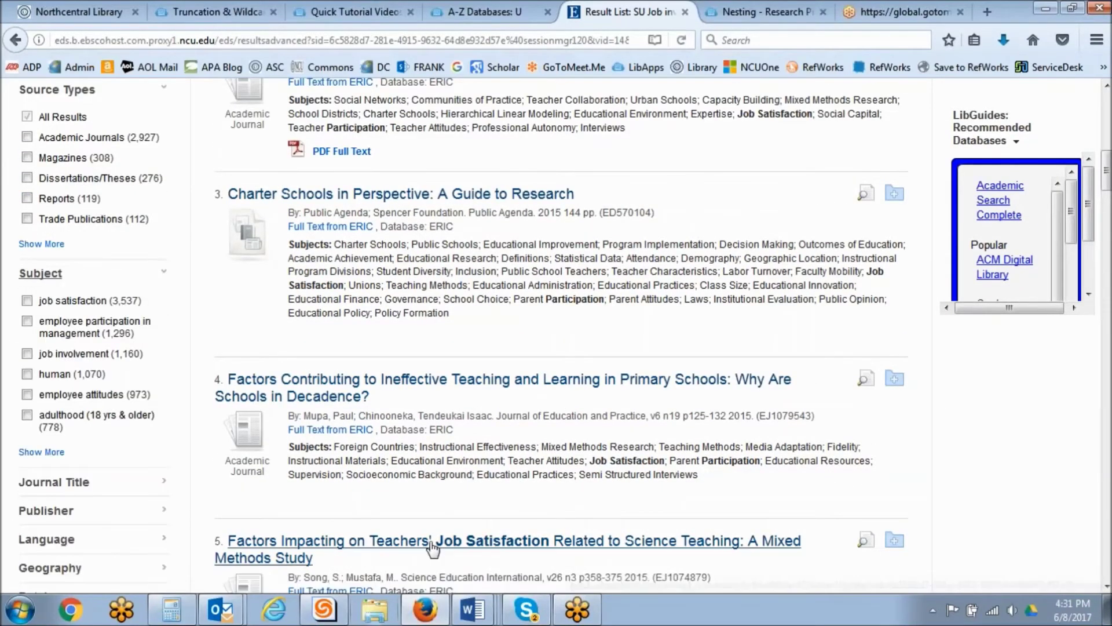
scroll(1108, 172, down, 1)
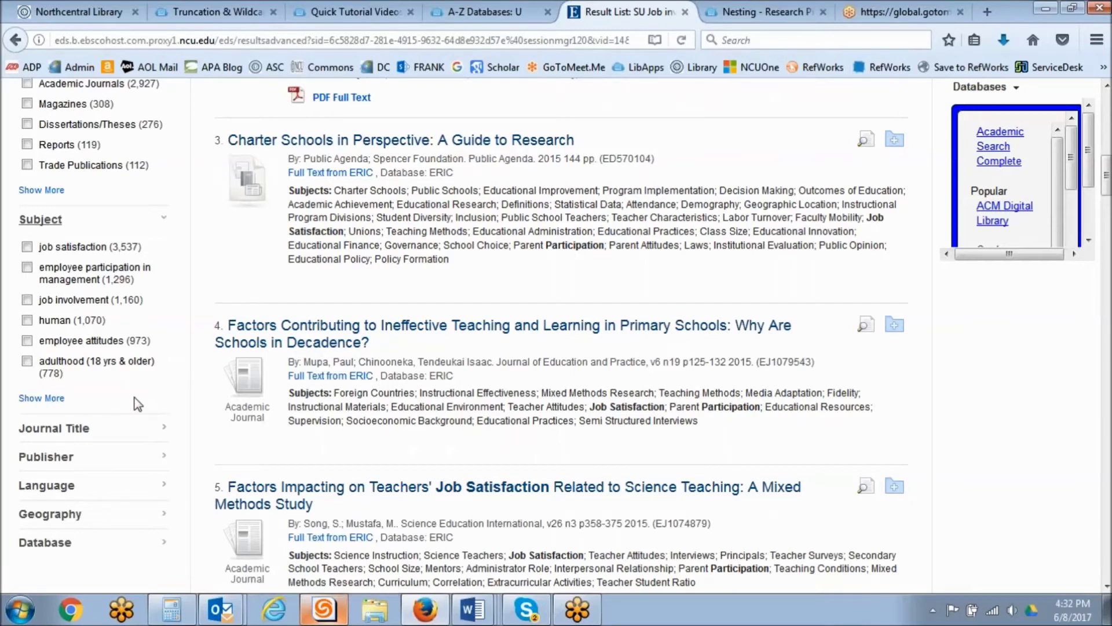
key(Home)
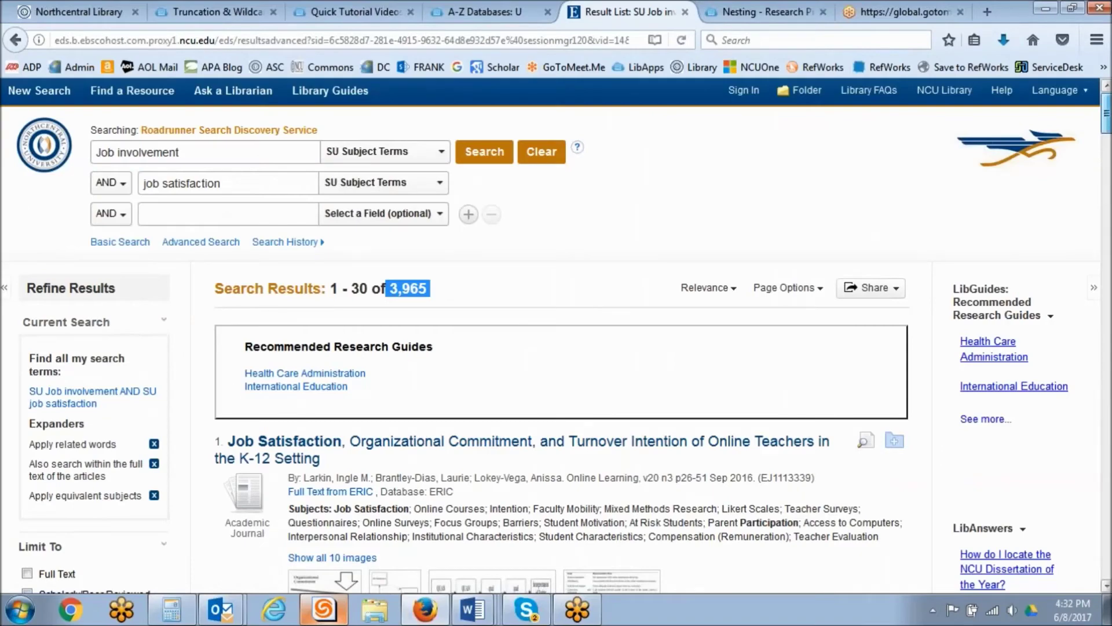
scroll(24, 511, down, 10)
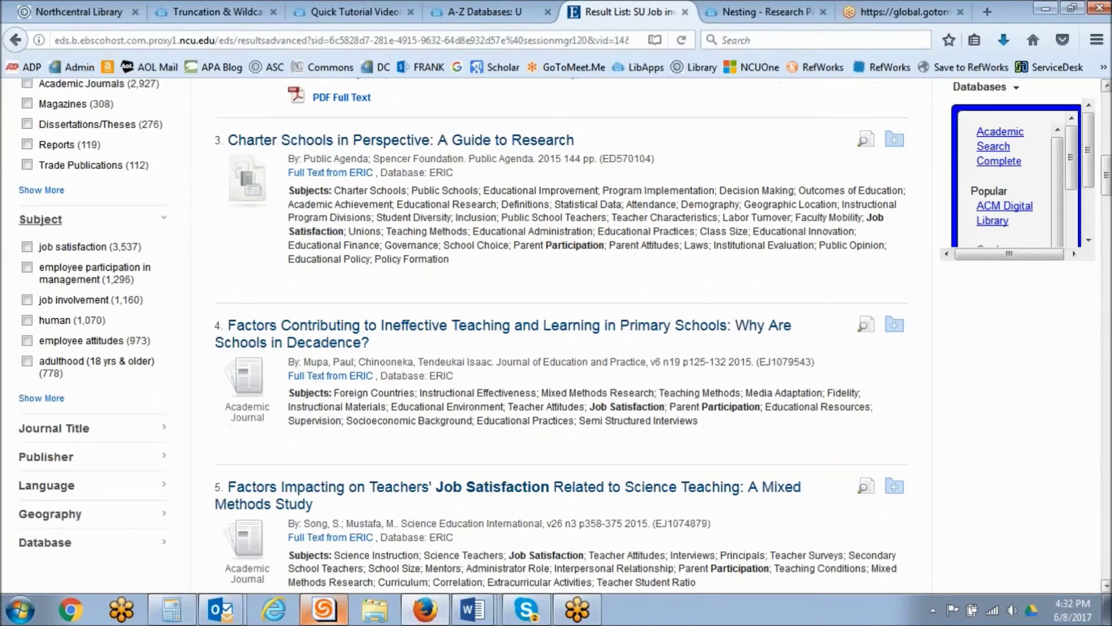
Step: Narrow the results to the subjects job involvement, employee attitudes, organizational commitment and employee retention from the full subject list
click(46, 398)
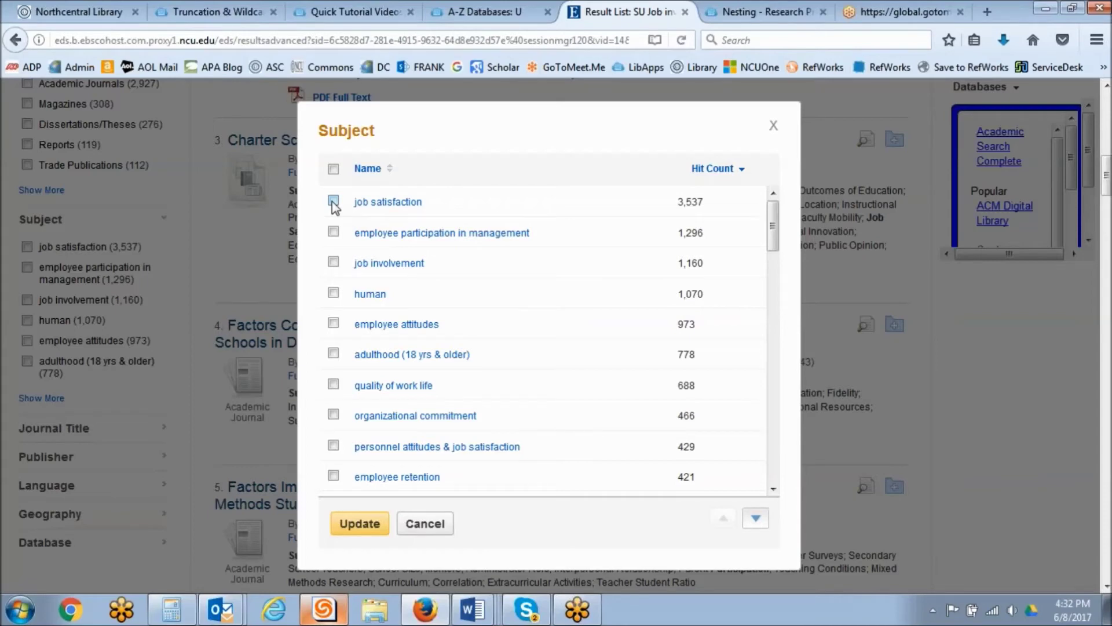
mouse_move(775, 235)
mouse_down()
mouse_move(791, 349)
mouse_move(775, 384)
mouse_move(759, 224)
mouse_up()
click(333, 261)
click(384, 270)
click(334, 323)
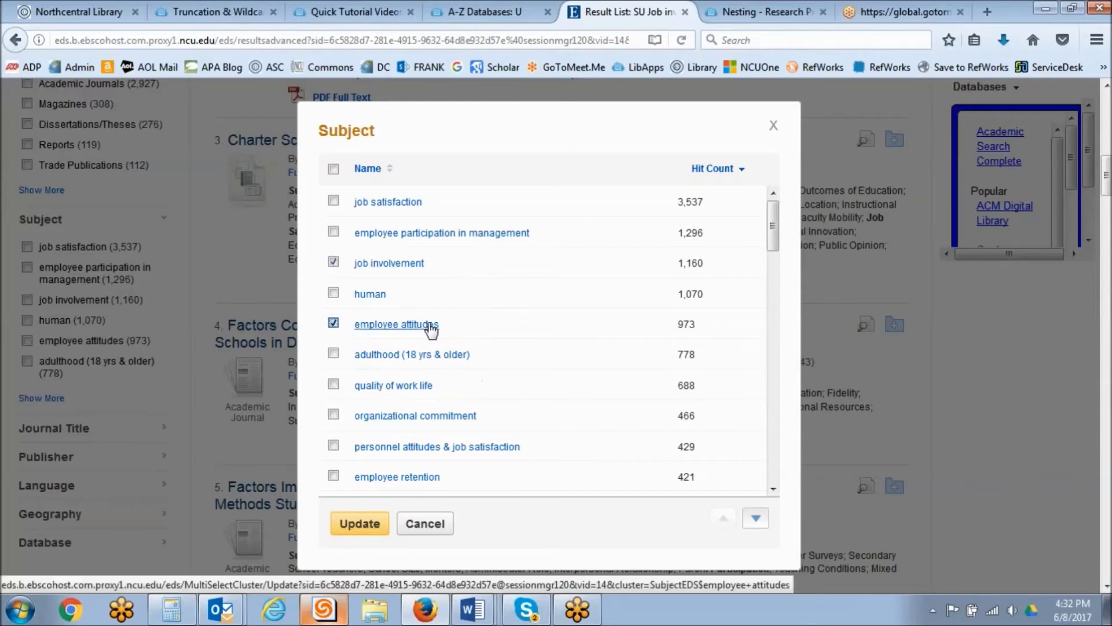
click(329, 415)
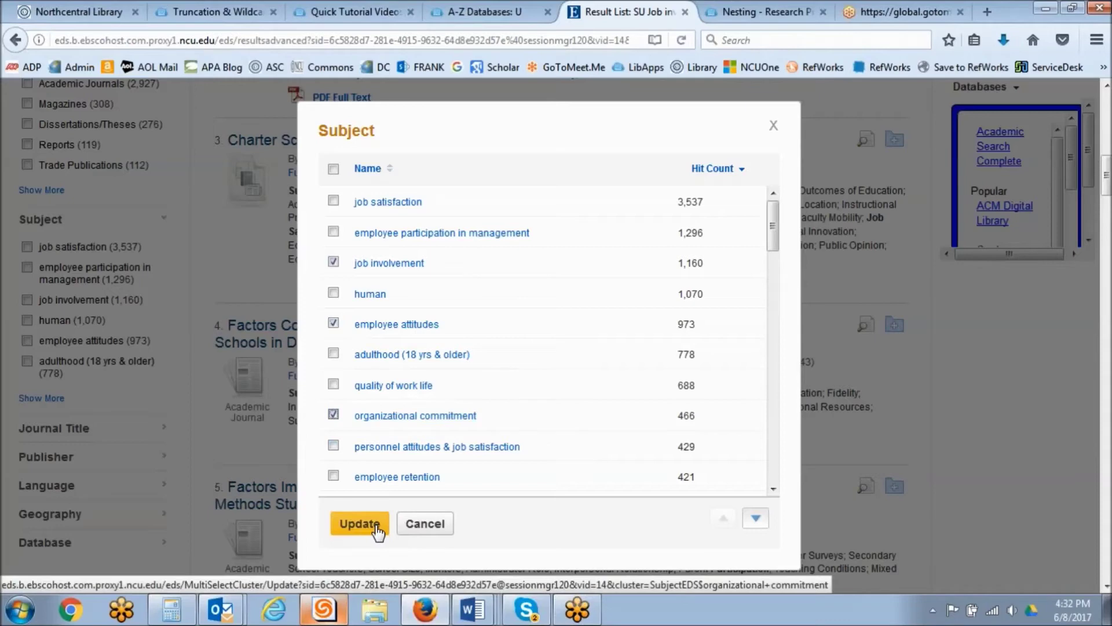
click(334, 475)
click(360, 523)
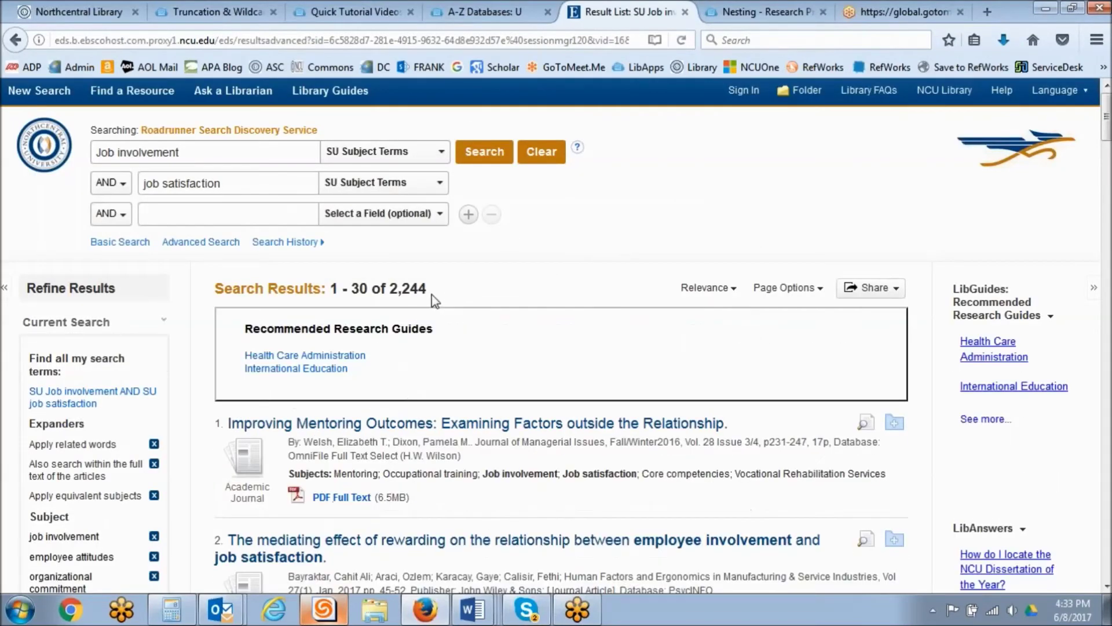
Step: Highlight the narrowed result count and review the subject filters applied to the current search
drag(393, 289, 428, 290)
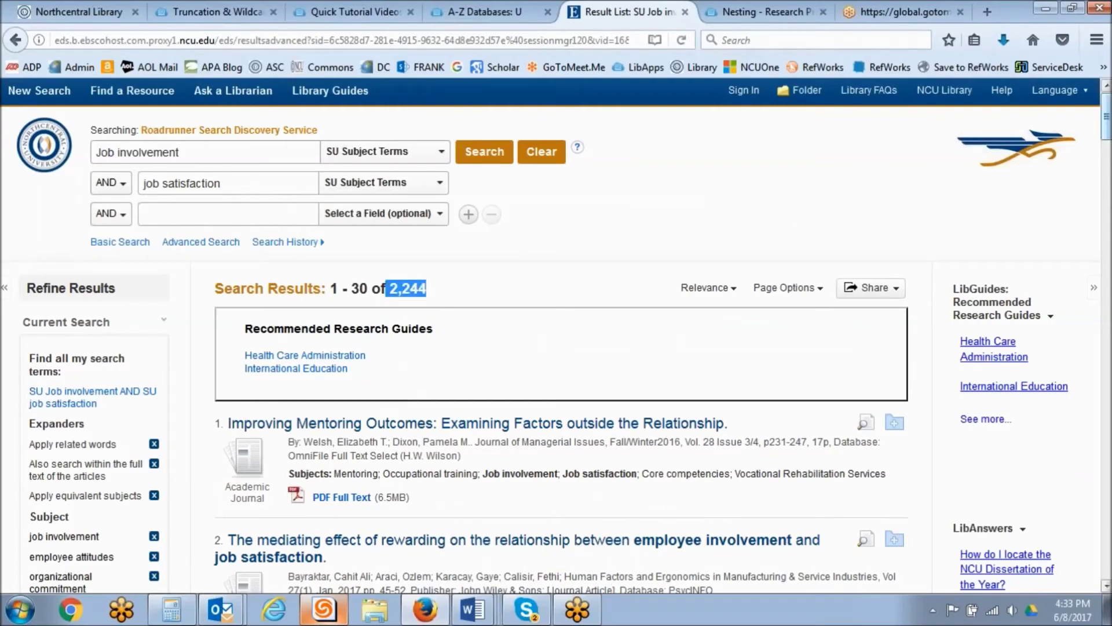
scroll(556, 336, down, 3)
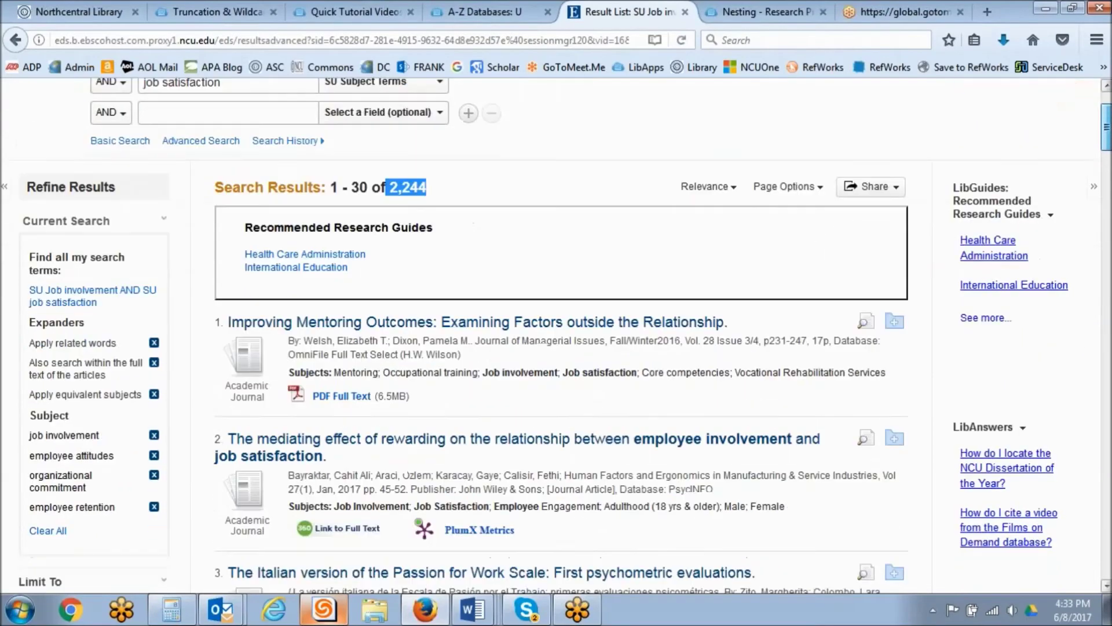
scroll(58, 526, down, 2)
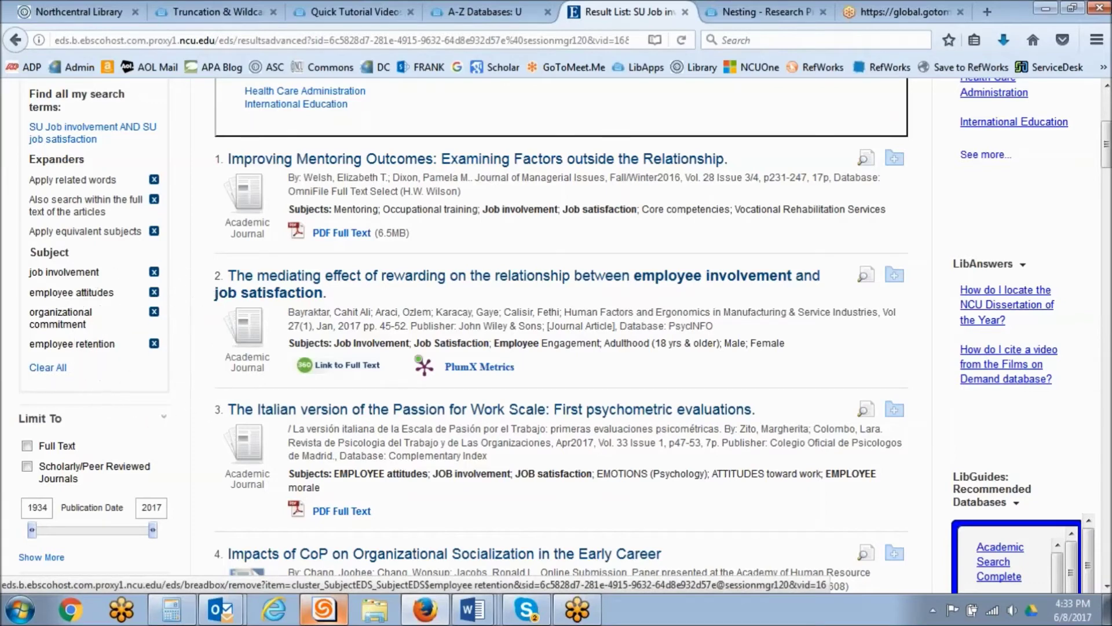
click(48, 371)
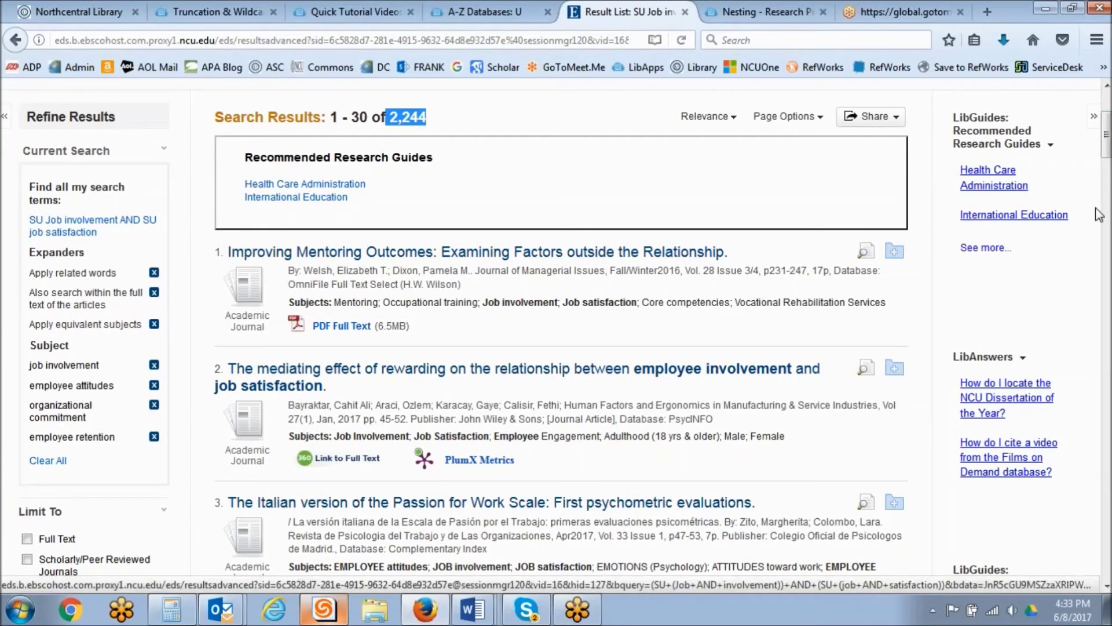
scroll(1105, 134, up, 5)
click(648, 234)
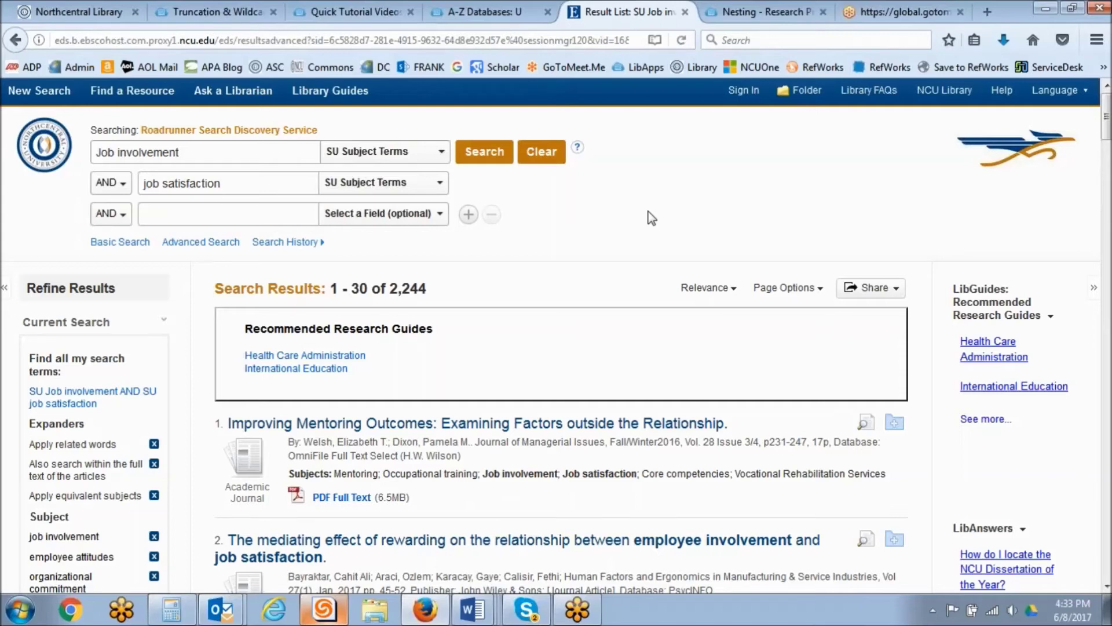
Step: Return to the library home page and open the A-Z Databases list
click(172, 114)
click(102, 12)
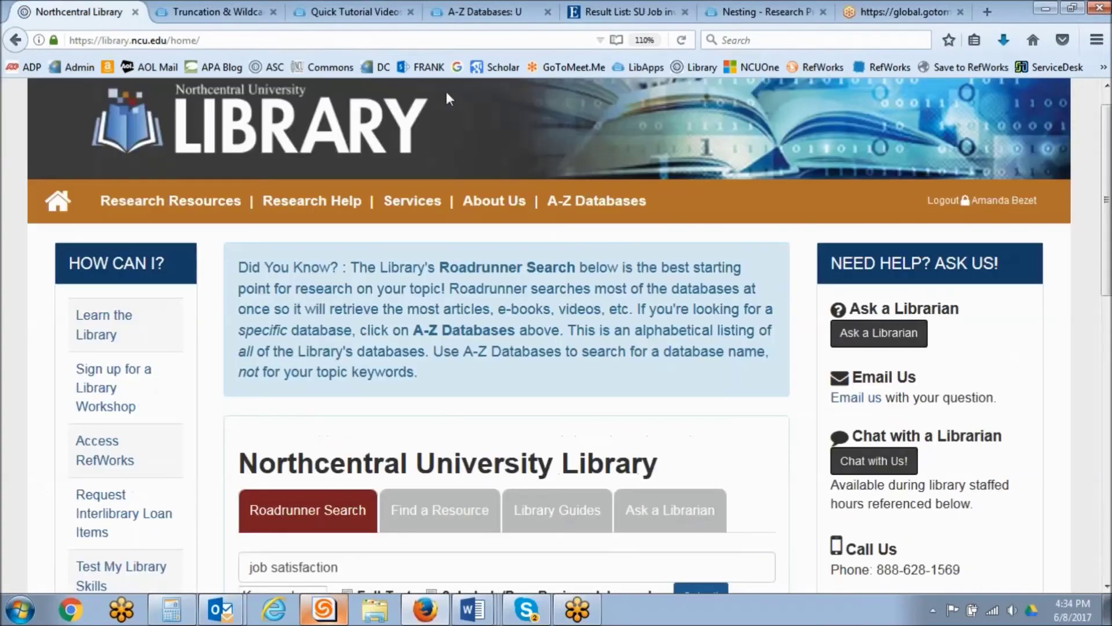
click(604, 208)
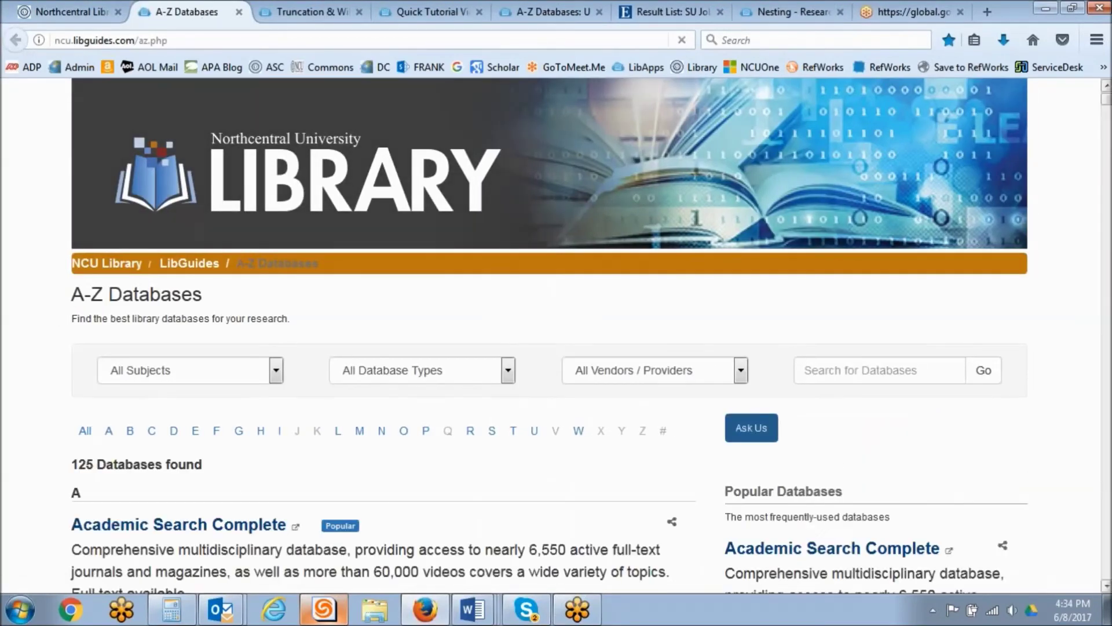
Step: Find ProQuest Central among the popular databases and open it
scroll(990, 205, down, 6)
click(782, 127)
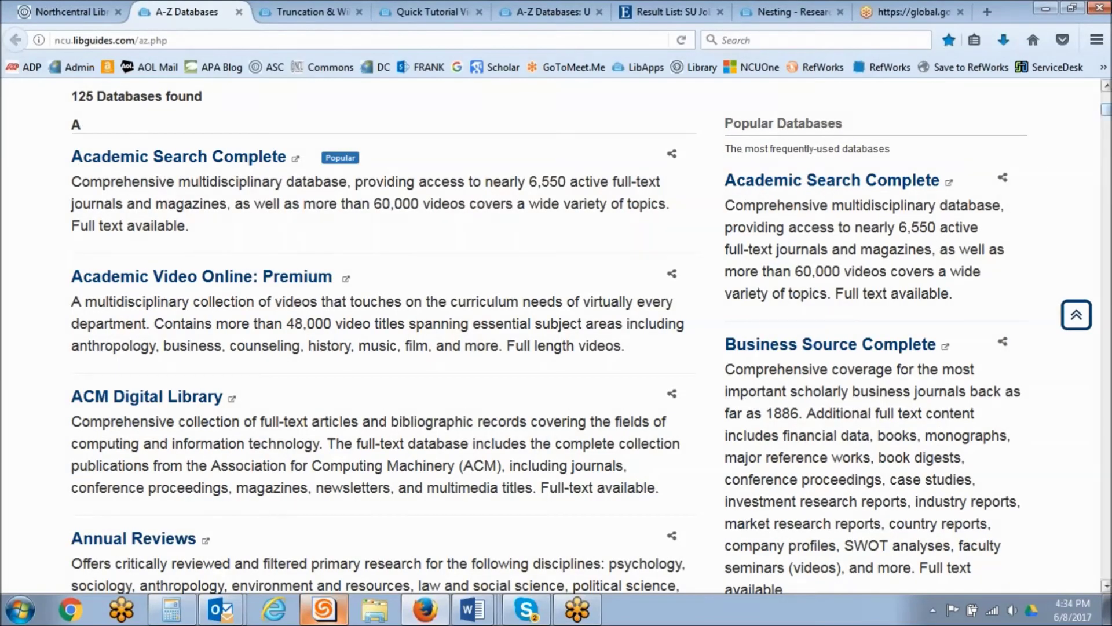
scroll(556, 336, down, 10)
drag(1107, 127, 1107, 150)
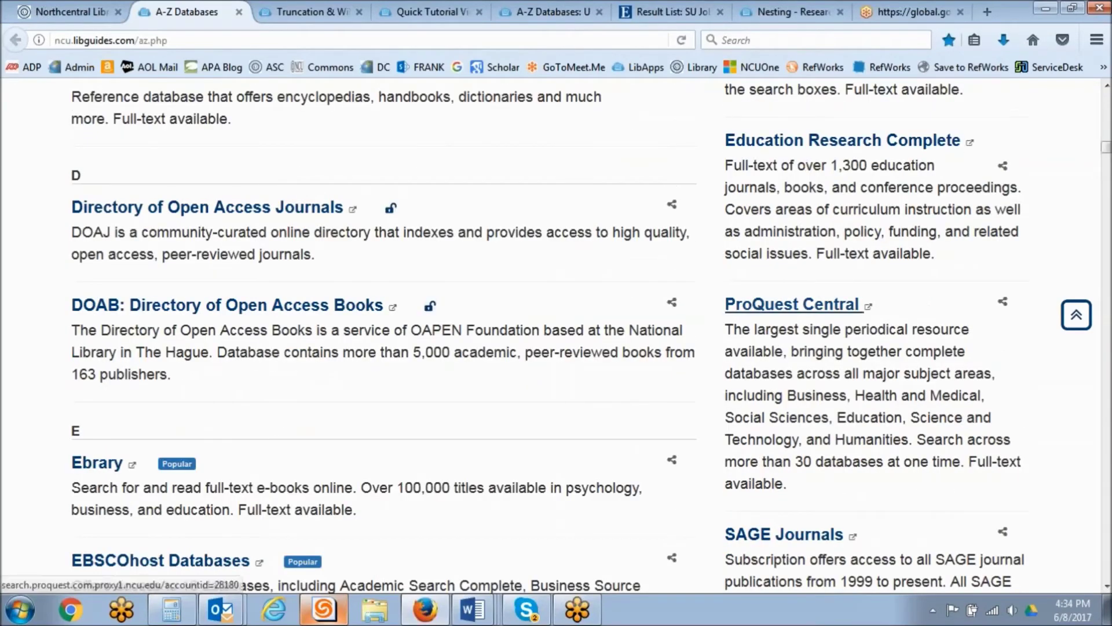
click(791, 305)
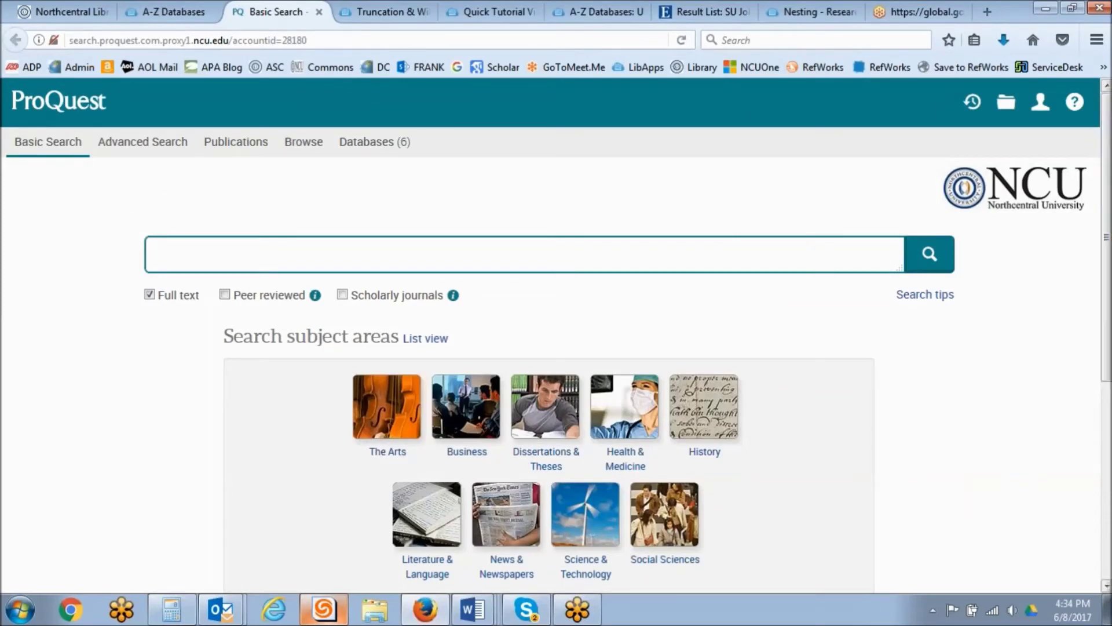
Step: Switch ProQuest to Advanced Search and open the ProQuest Thesaurus from its thesaurus list
click(145, 141)
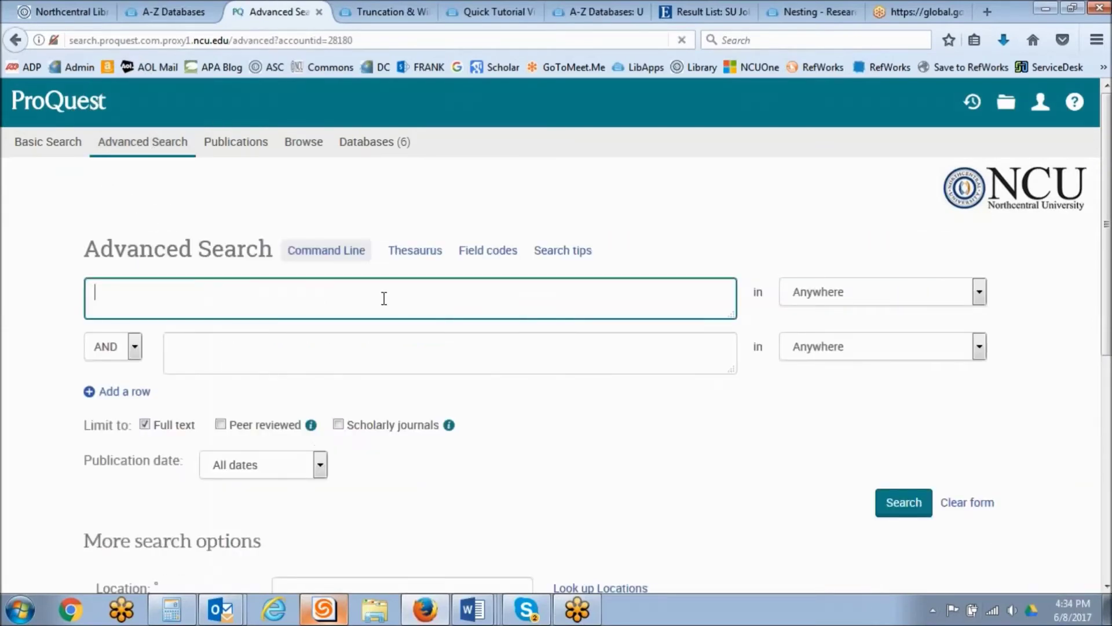
click(418, 255)
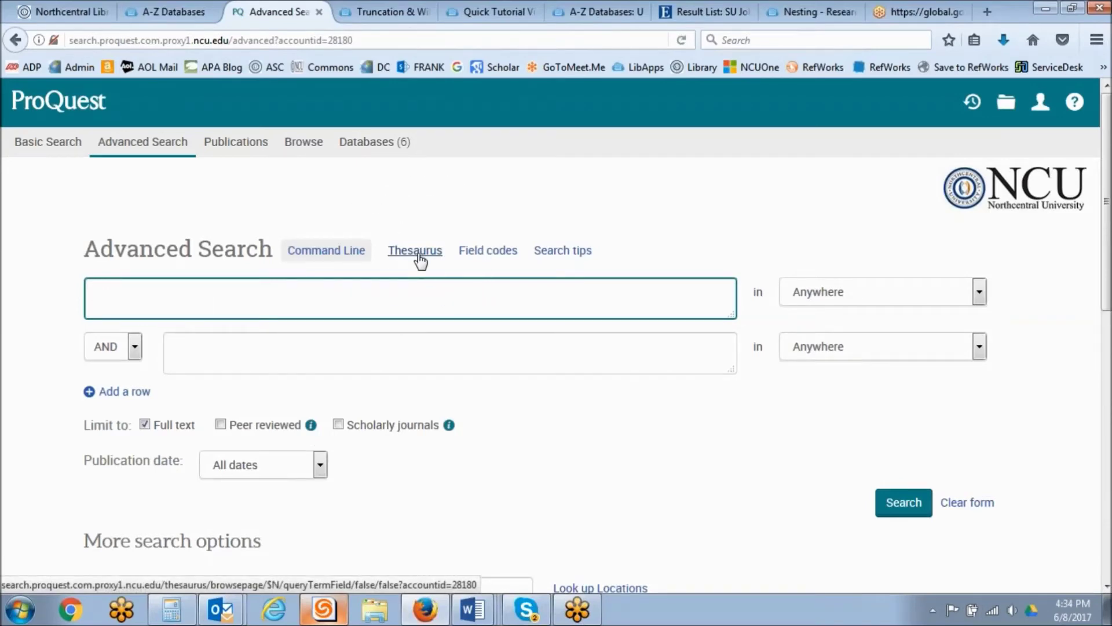
click(422, 259)
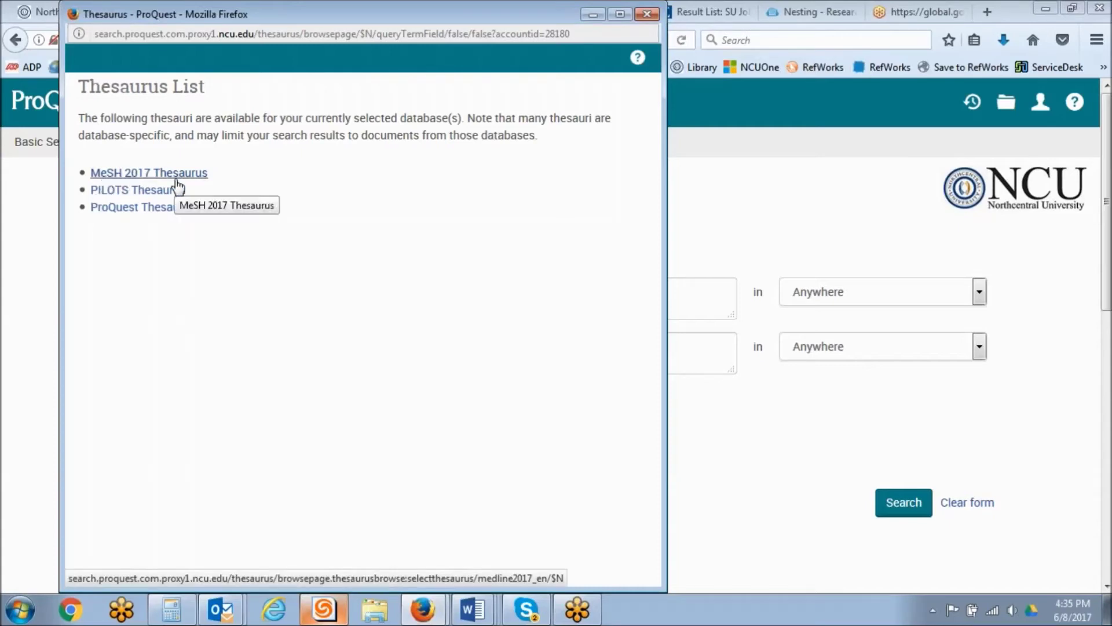
click(146, 210)
Step: Look up employee engagement in the thesaurus and open the matching subject term in the enlarged window
click(205, 124)
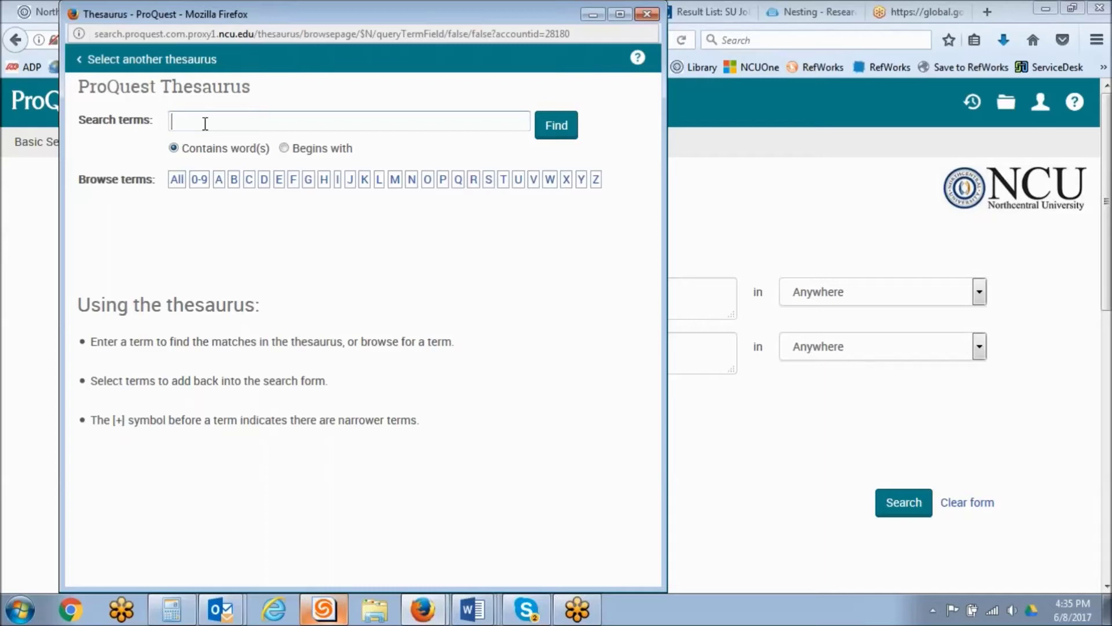
text(emplyee)
key(BackSpace)
key(BackSpace)
key(BackSpace)
key(BackSpace)
text(oyeee)
key(BackSpace)
text(engagement)
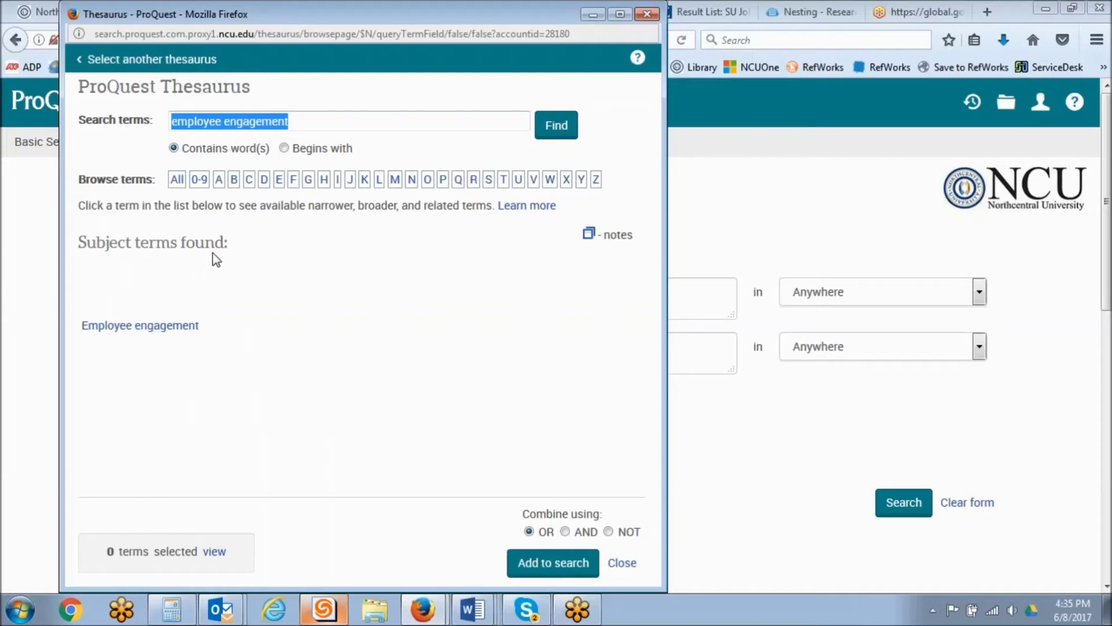
click(170, 325)
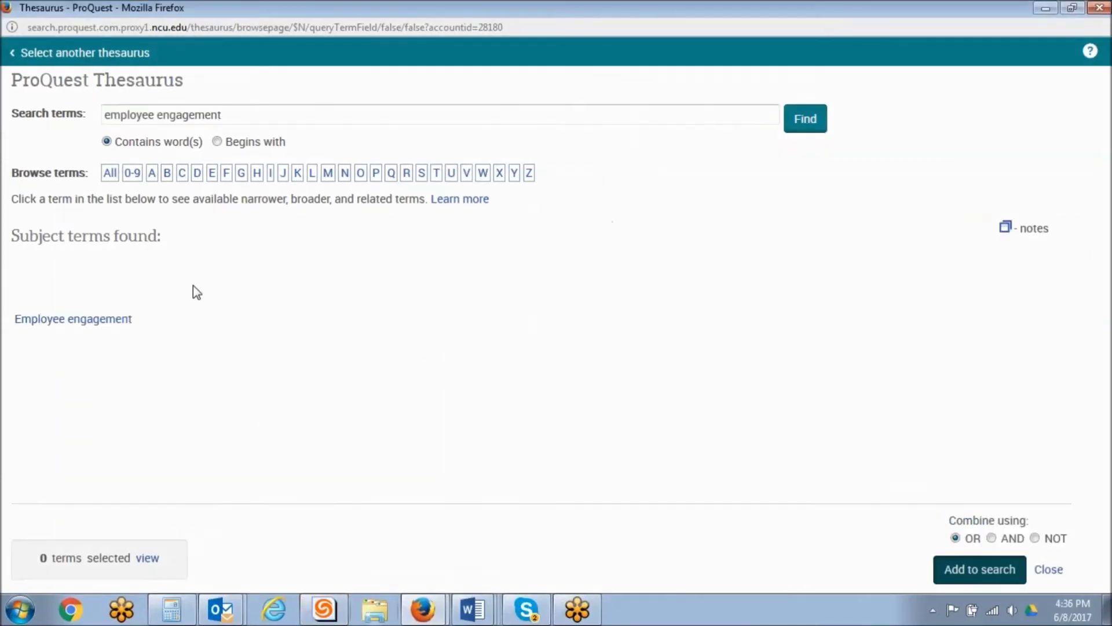
click(87, 320)
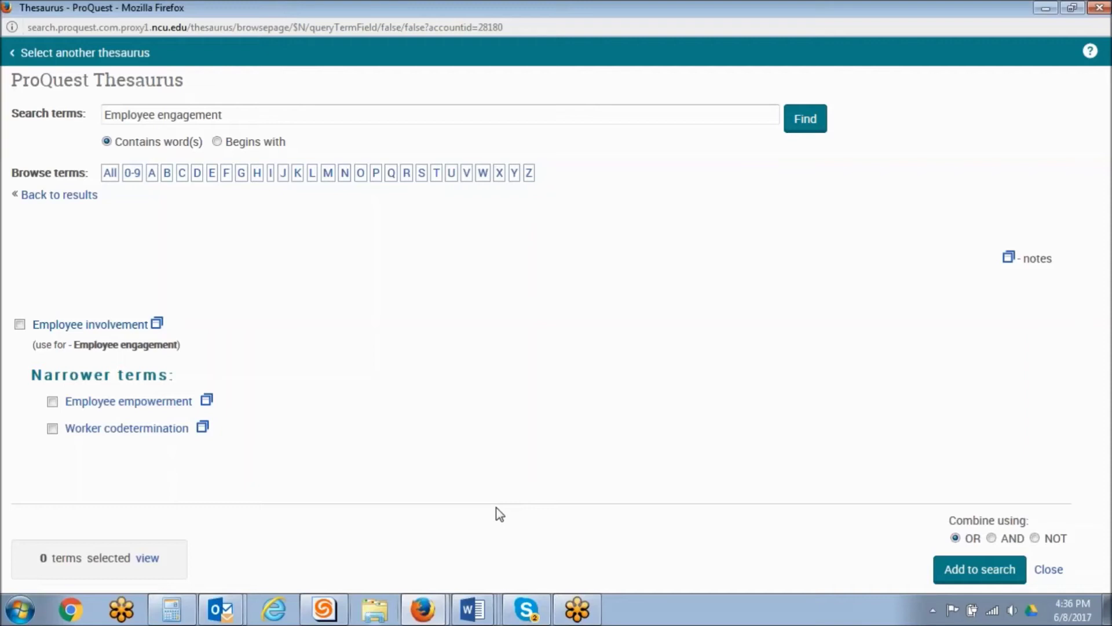
Step: Add the thesaurus term Employee involvement to the advanced search form and run the search with the second row left empty
click(21, 325)
click(20, 325)
click(992, 583)
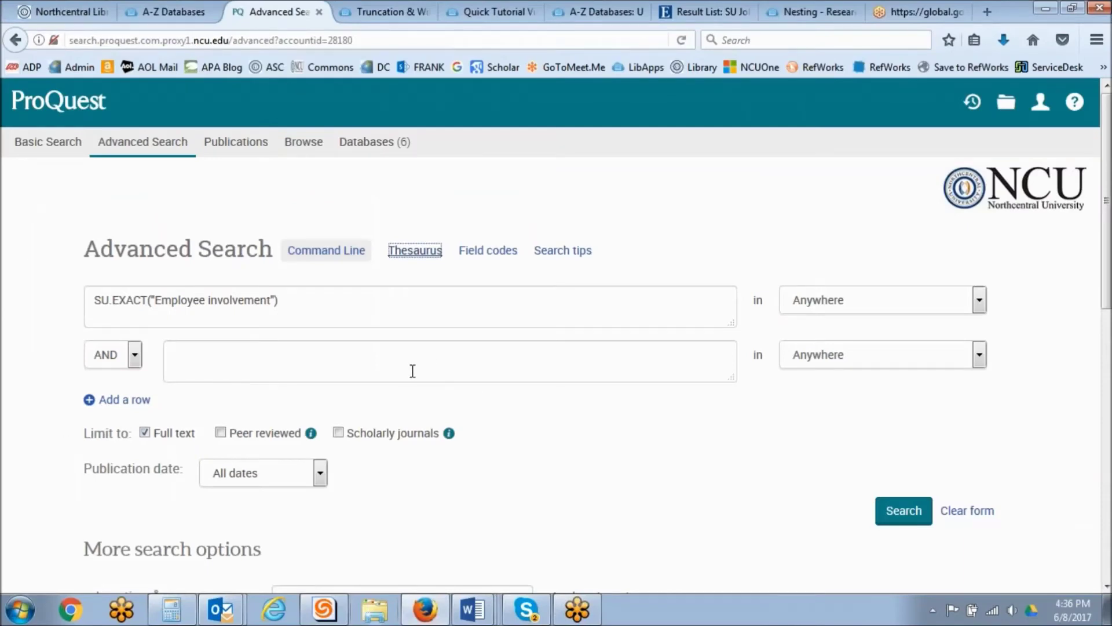
click(92, 311)
click(197, 369)
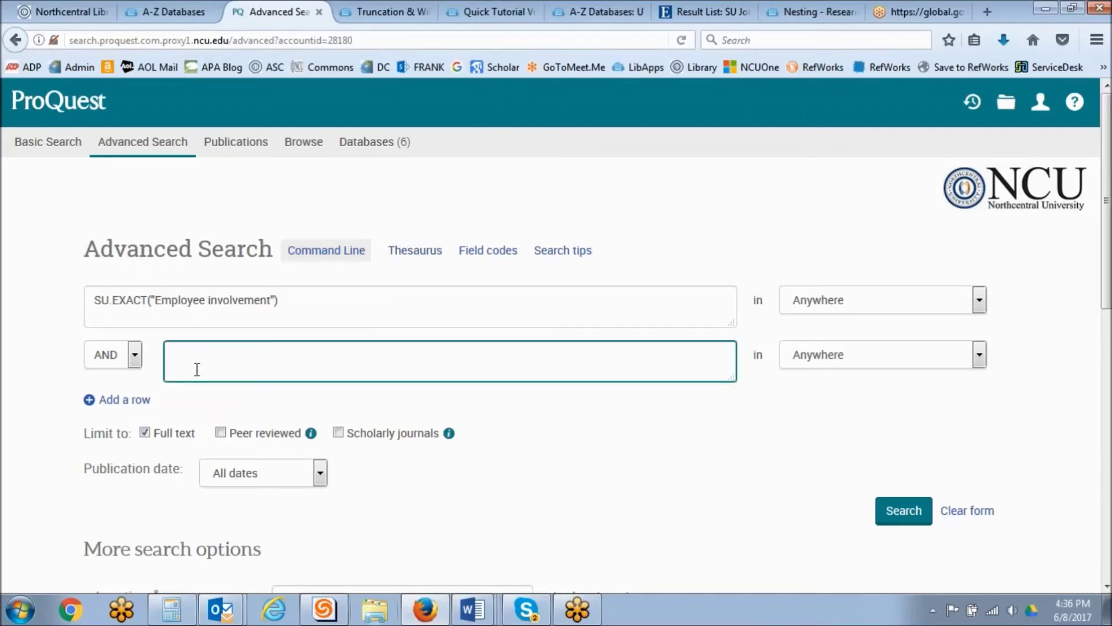
click(903, 512)
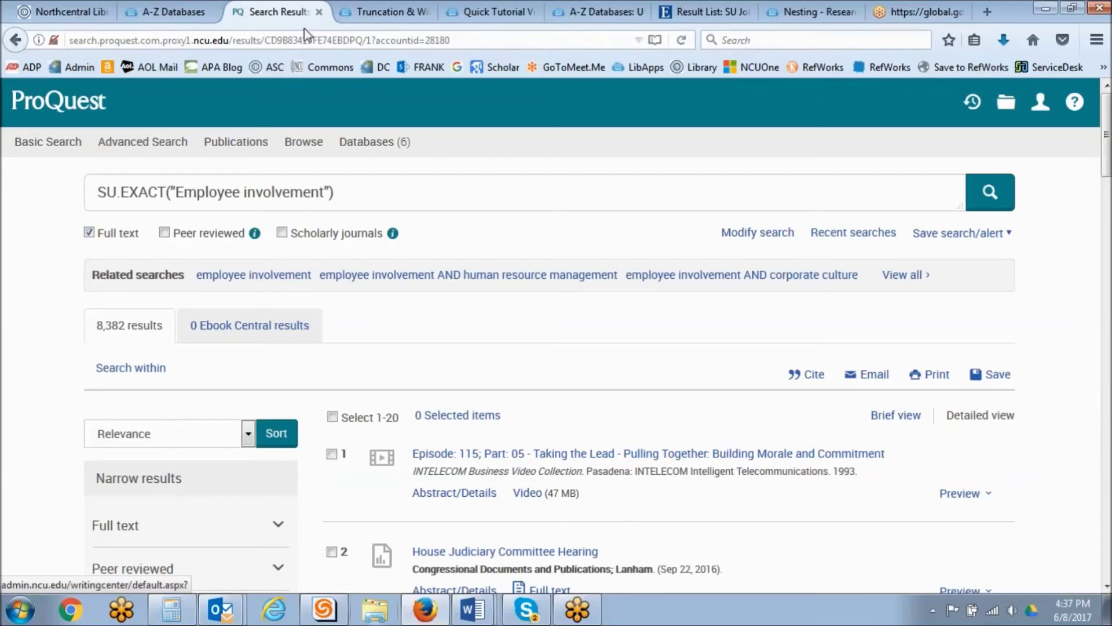
Step: Close the ProQuest results and open the search history in the Roadrunner result list to review earlier searches
click(320, 12)
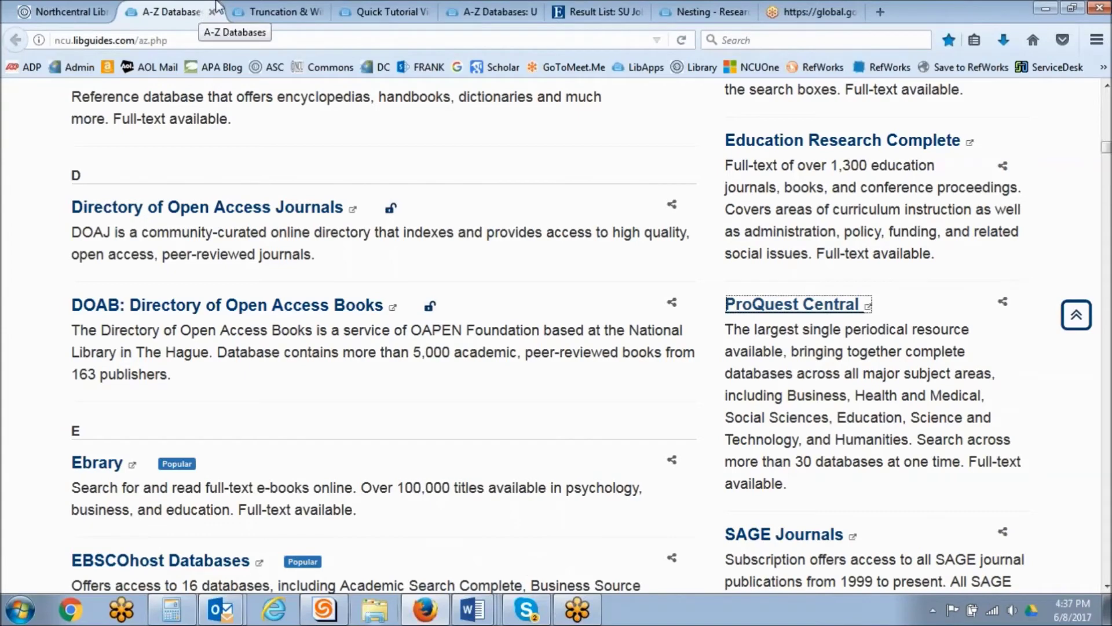
click(600, 9)
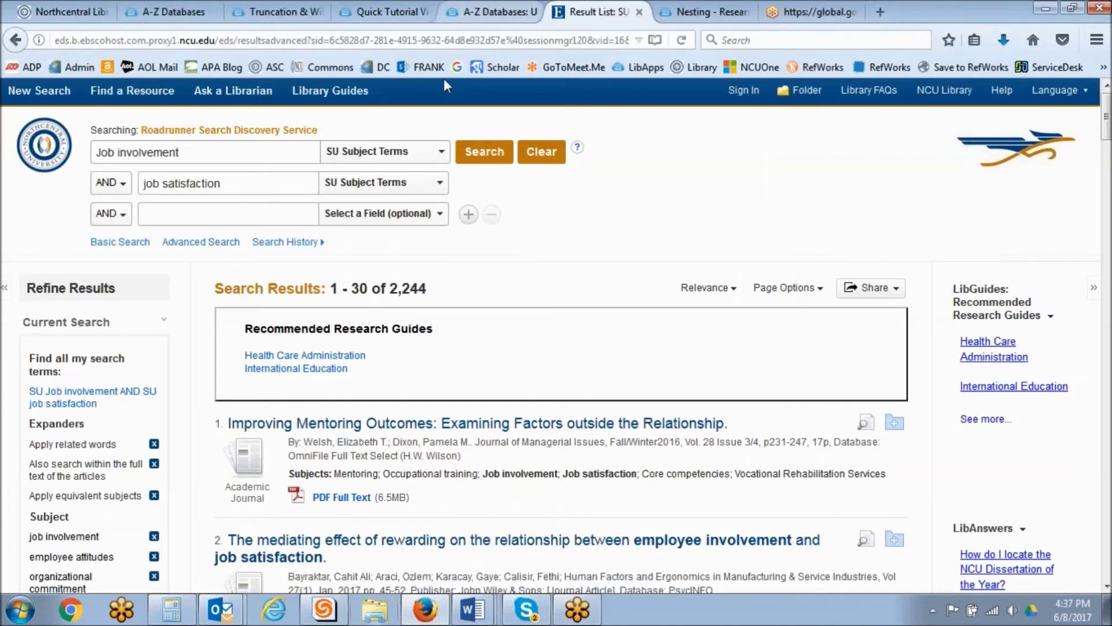
click(306, 242)
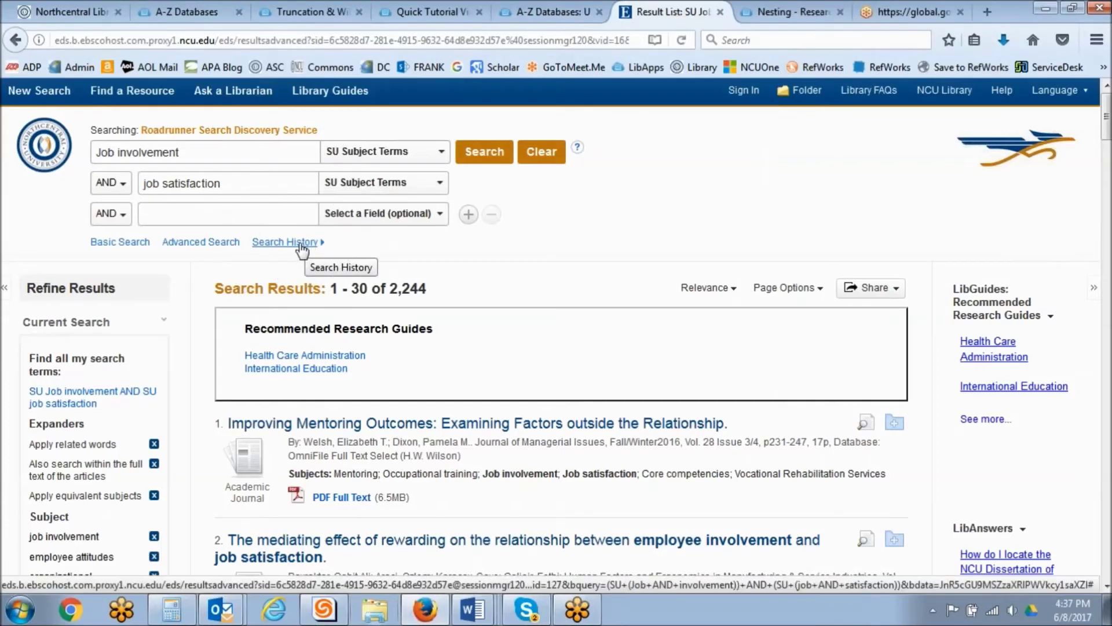
click(301, 243)
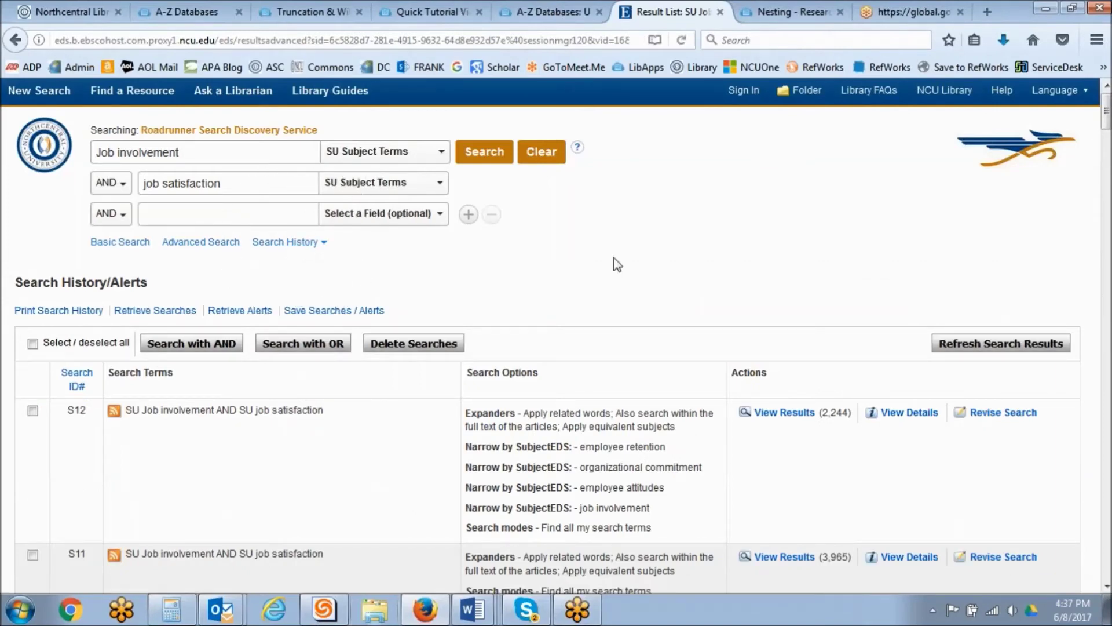
scroll(616, 262, down, 4)
scroll(69, 207, down, 5)
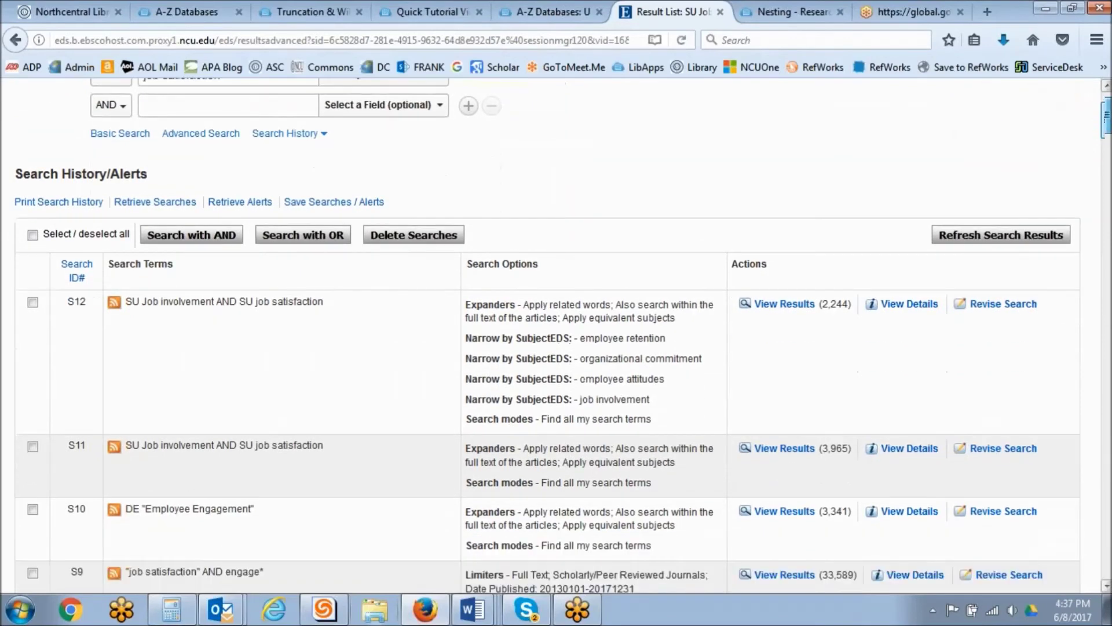
Step: Review search S12 in the search history and collapse the history to return to the result list
drag(69, 191, 88, 193)
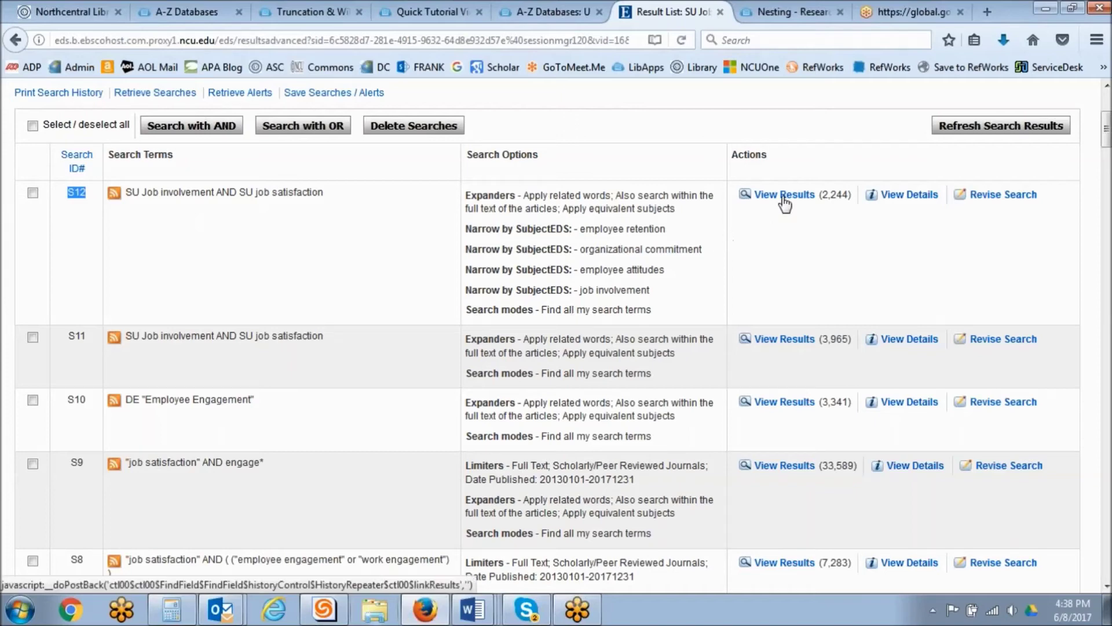
mouse_move(1109, 133)
mouse_down()
mouse_move(1109, 168)
mouse_move(1109, 121)
mouse_up()
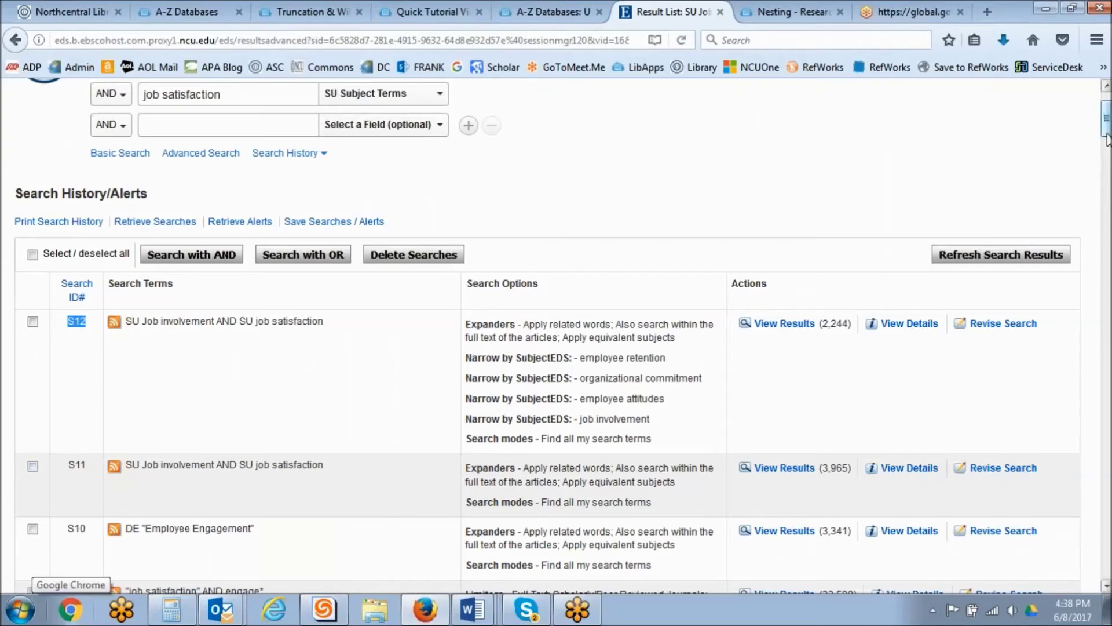
mouse_move(1106, 119)
mouse_down()
mouse_move(1106, 223)
mouse_move(1106, 110)
mouse_up()
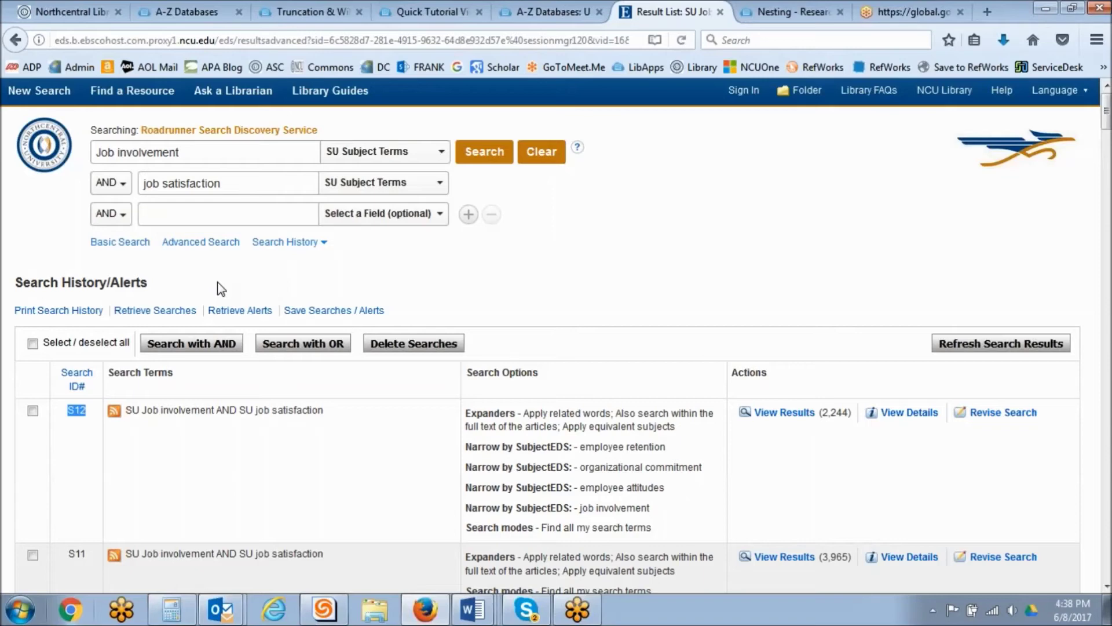
click(312, 242)
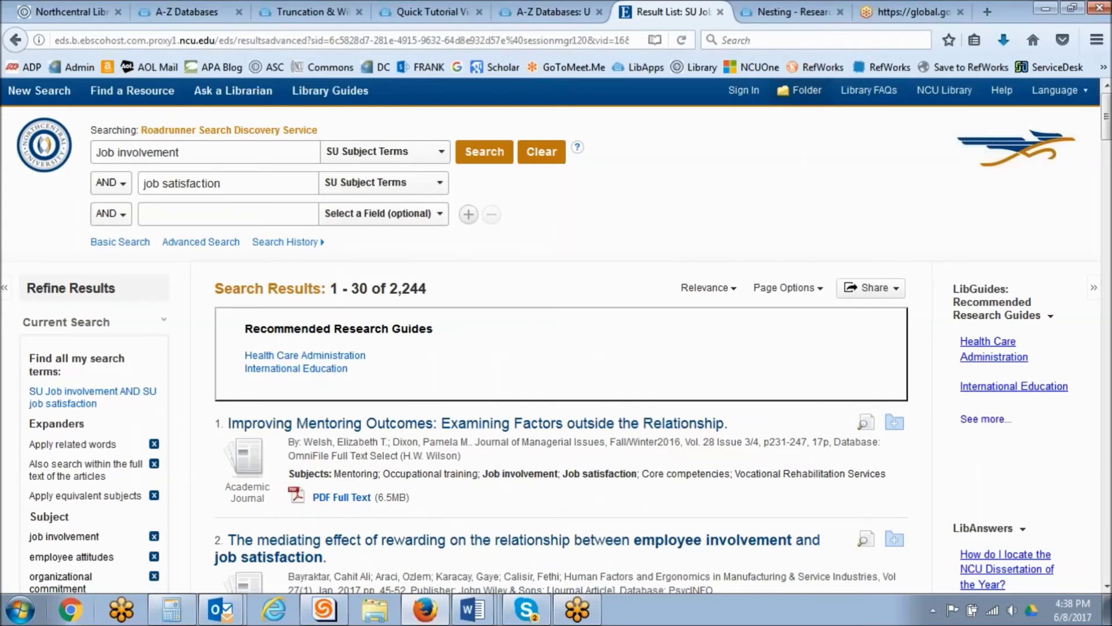
Step: Add the first four articles in the result list to the folder
scroll(893, 279, down, 3)
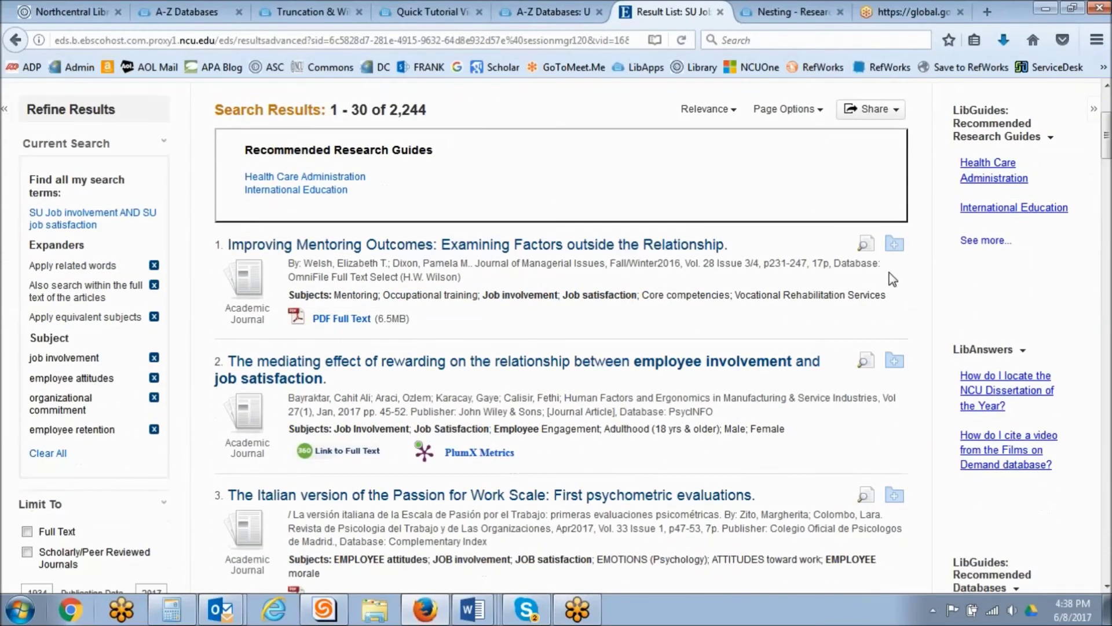
click(894, 244)
click(895, 361)
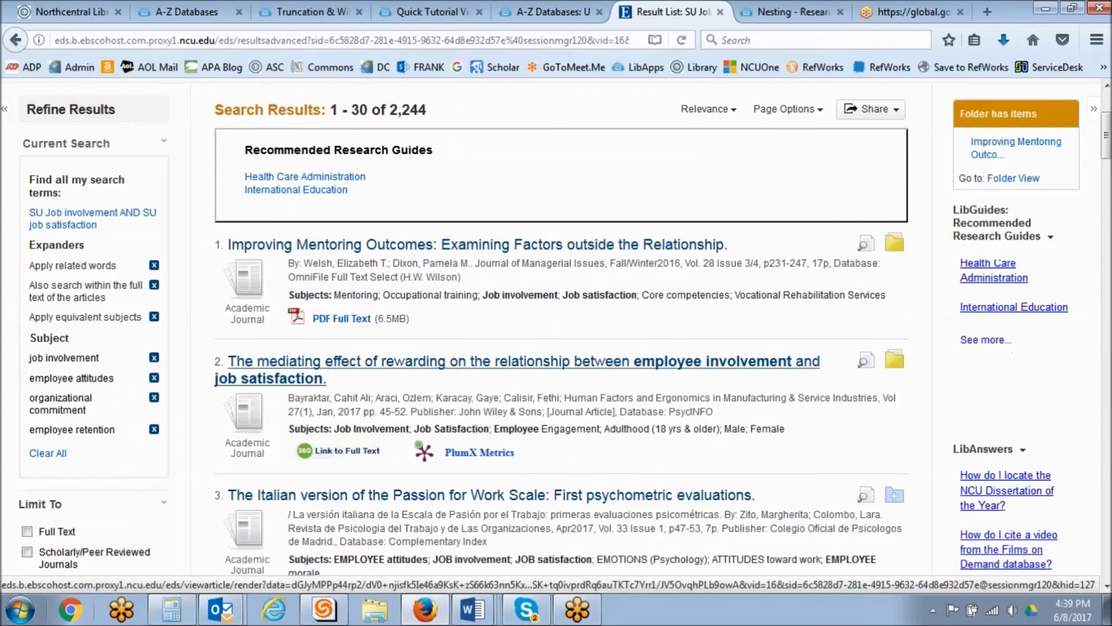
click(895, 496)
scroll(896, 504, down, 3)
click(895, 432)
Step: Open the folder to review its articles, look at the citation export options and return to the folder contents
scroll(897, 444, up, 6)
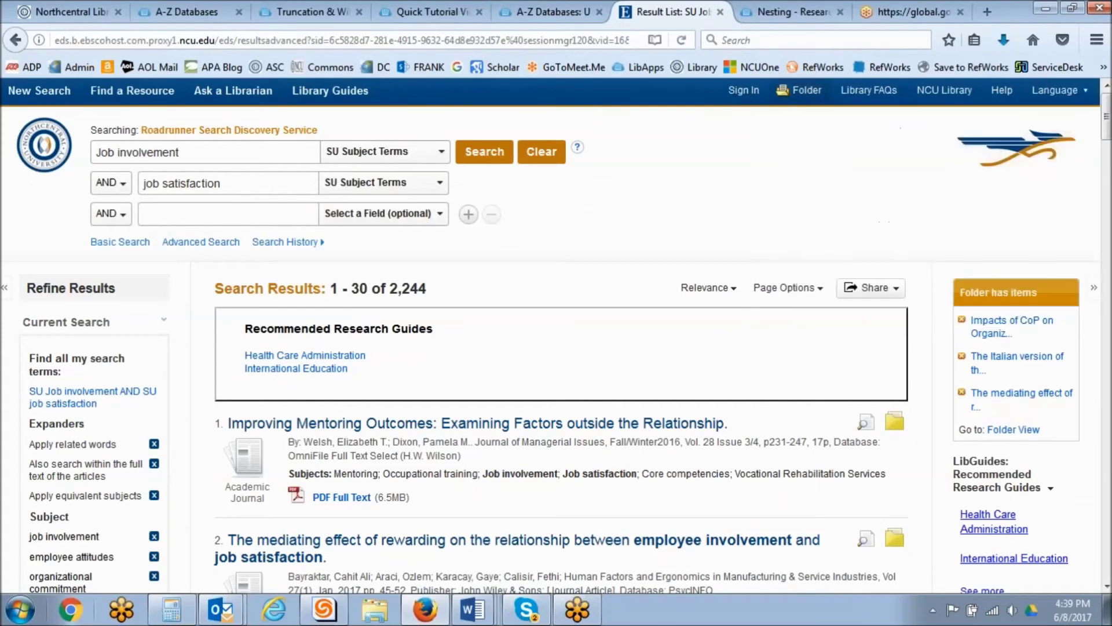
click(819, 91)
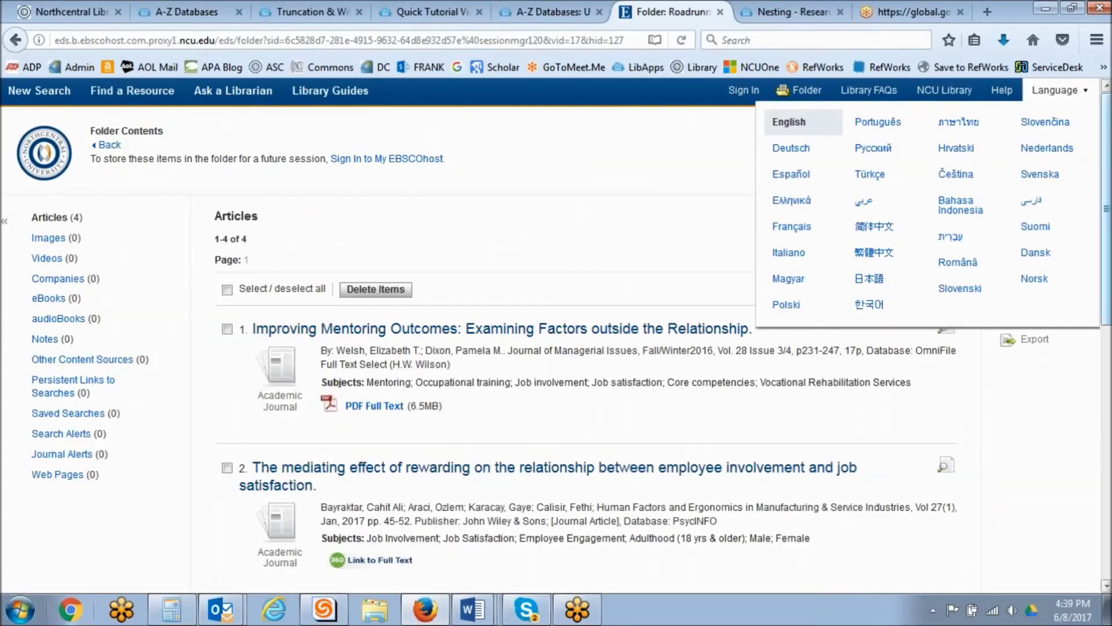
scroll(1036, 227, down, 5)
scroll(1036, 227, up, 5)
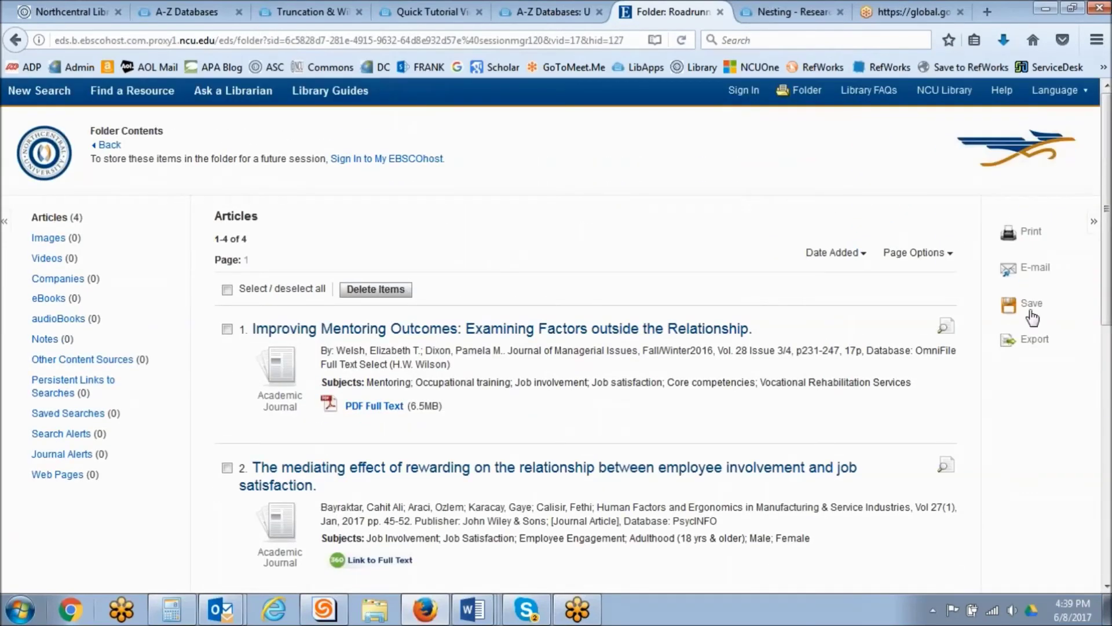
click(1037, 340)
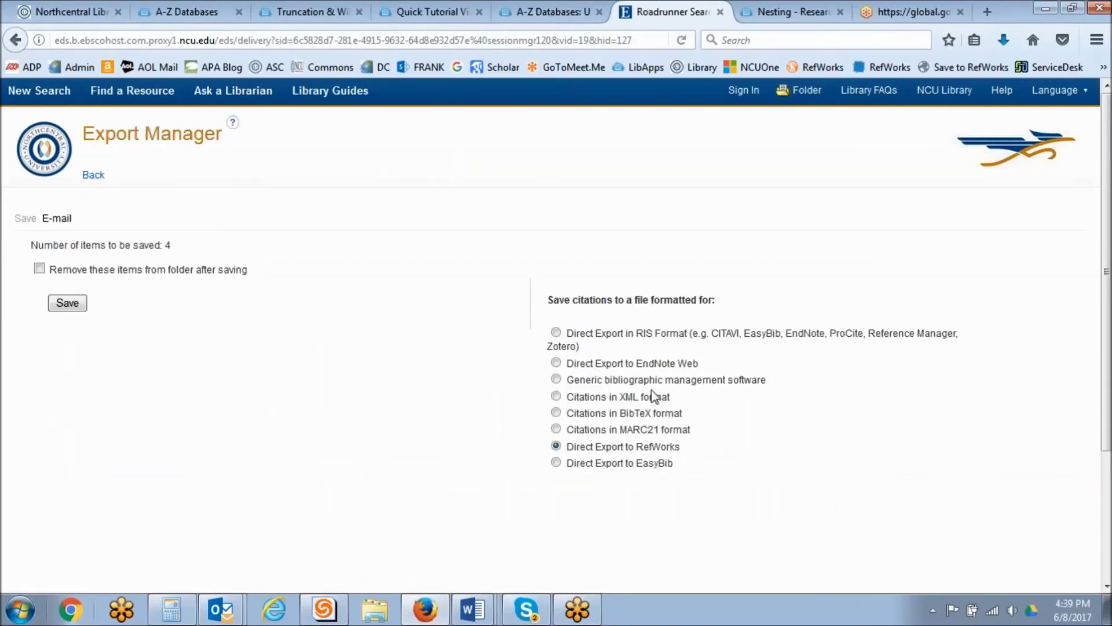
click(94, 176)
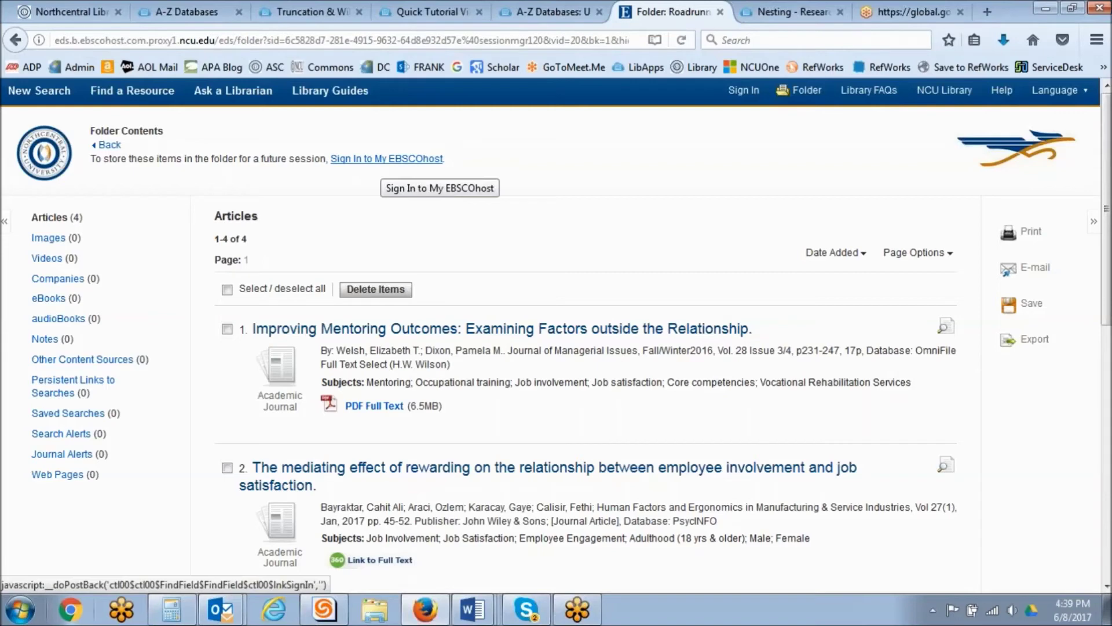
Step: Sign in to My EBSCOhost from the folder page using the saved user name and password
click(440, 188)
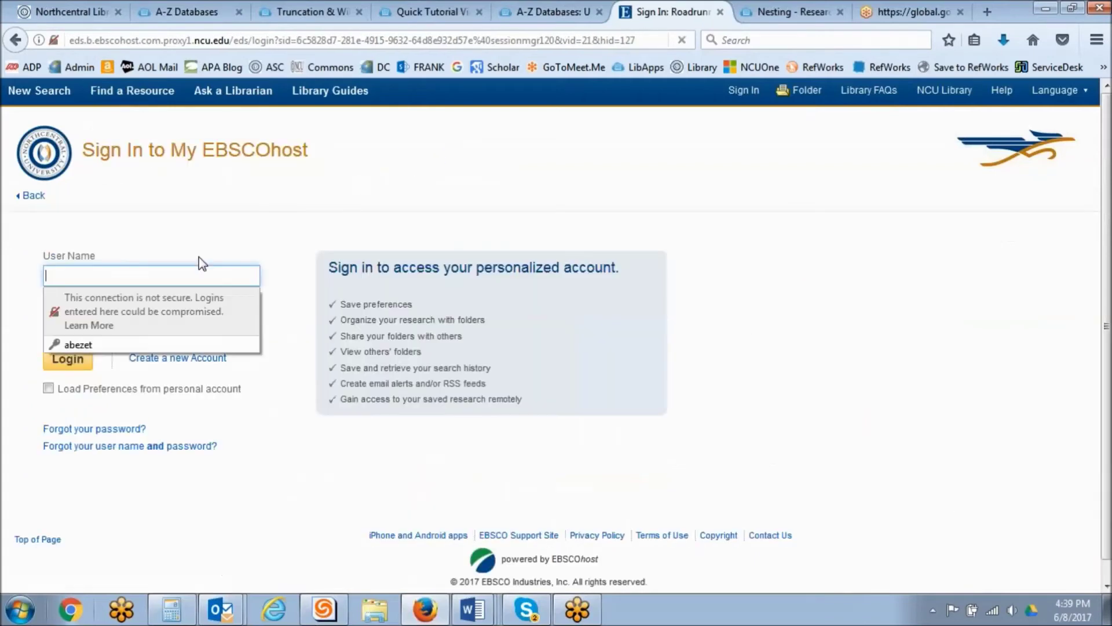
click(74, 343)
key(Return)
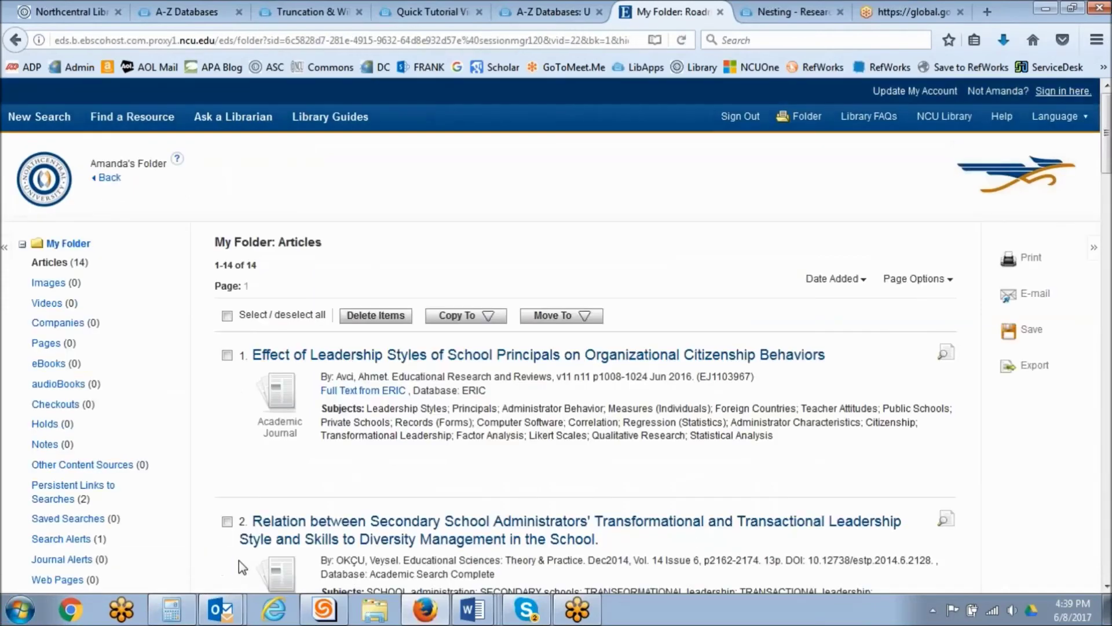
Step: Examine the personal folder's saved articles, item categories and custom folders
drag(210, 242, 310, 272)
click(454, 278)
scroll(1106, 168, down, 3)
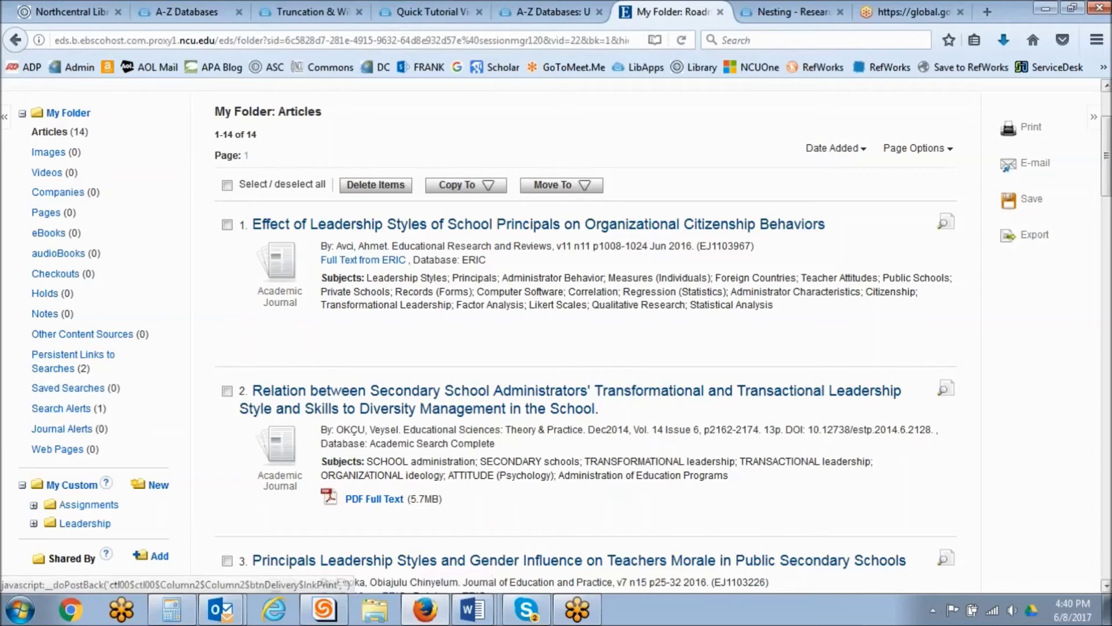
scroll(77, 416, up, 3)
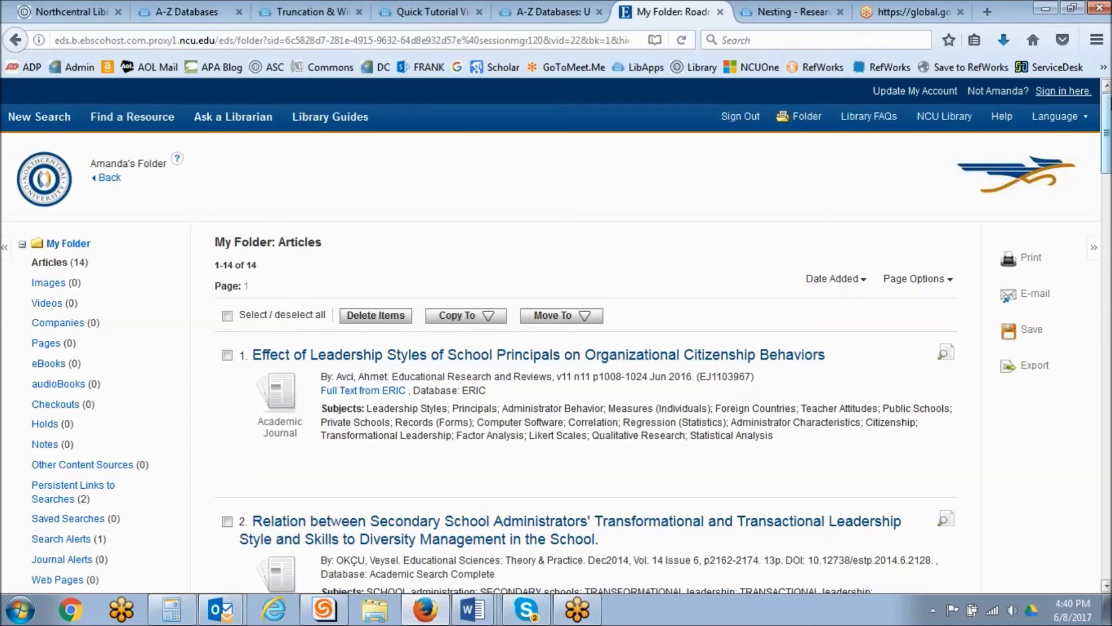
scroll(557, 336, down, 3)
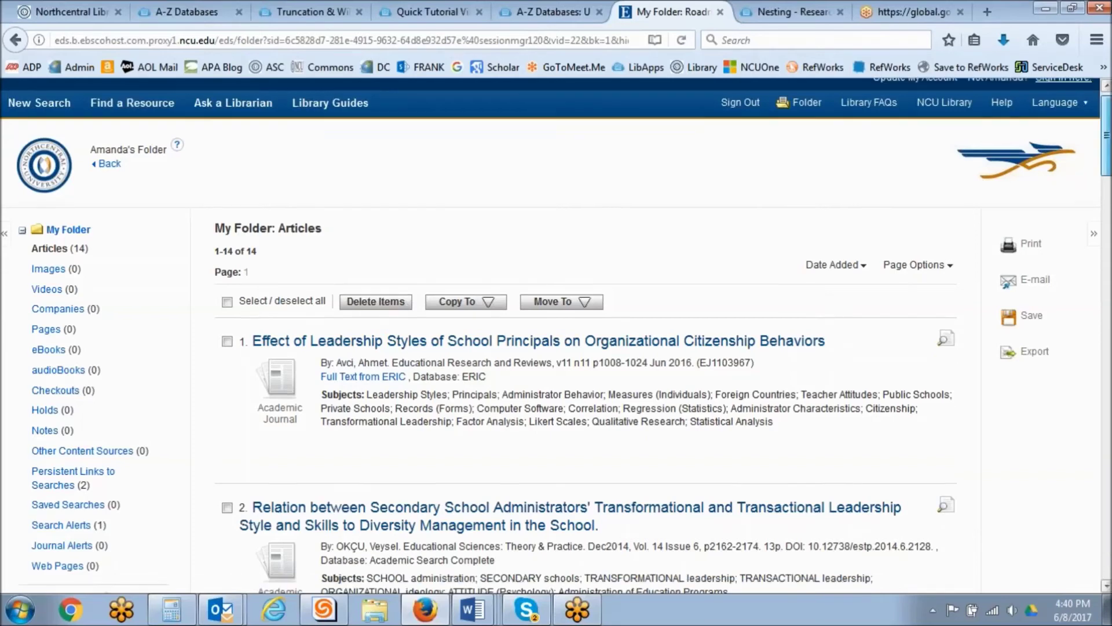
scroll(1054, 115, up, 3)
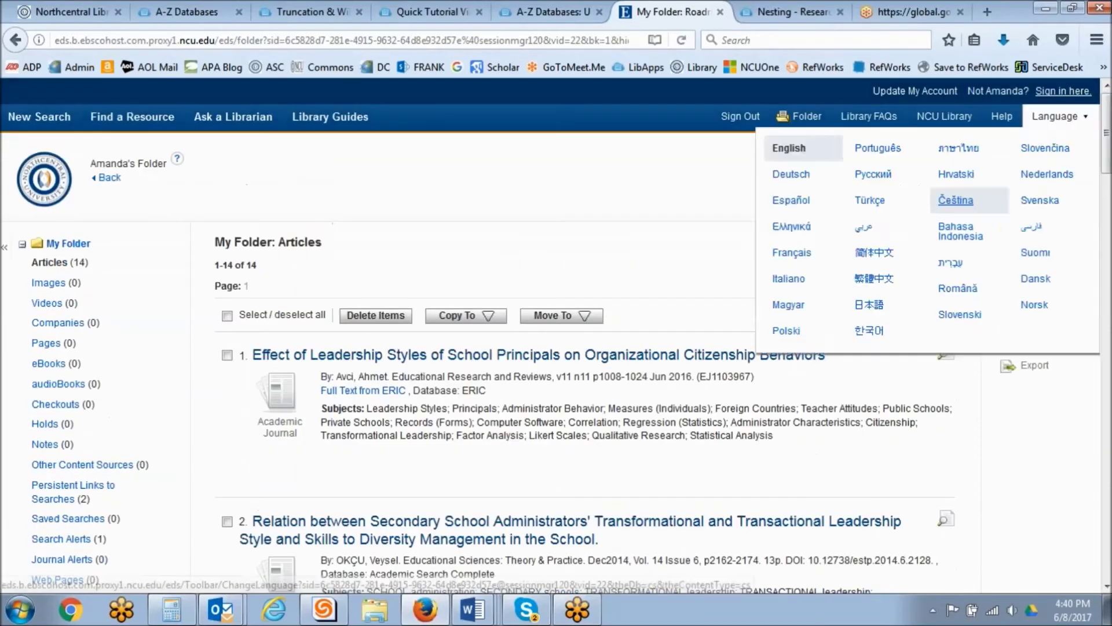
Step: Open the Learn the Library guide from the library home page and go to its Quick Tutorial Videos
click(173, 12)
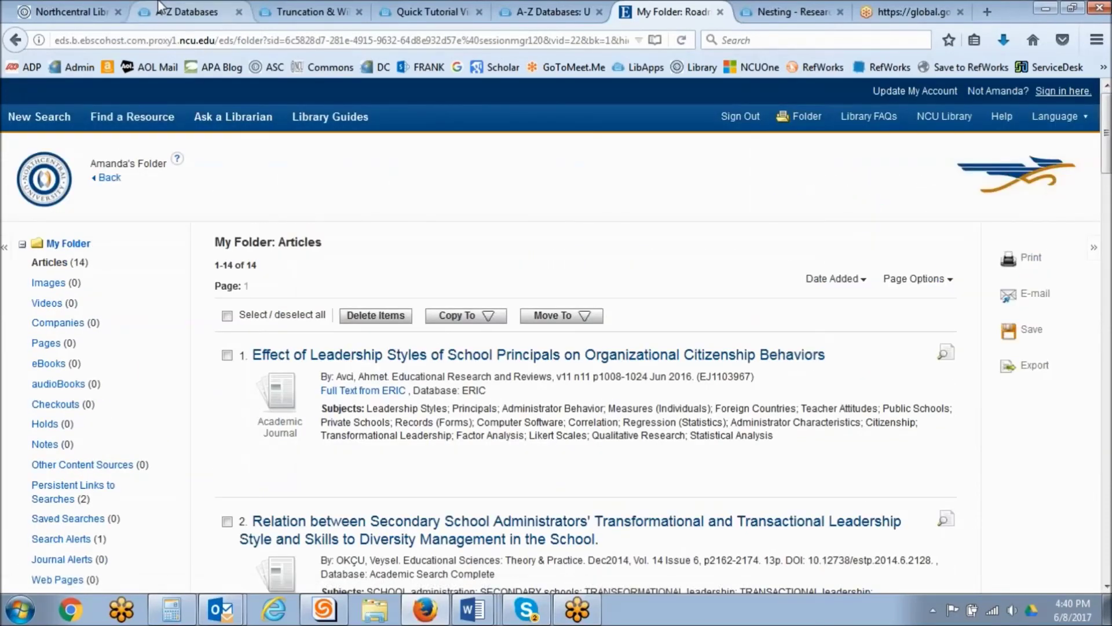
click(69, 11)
mouse_move(330, 210)
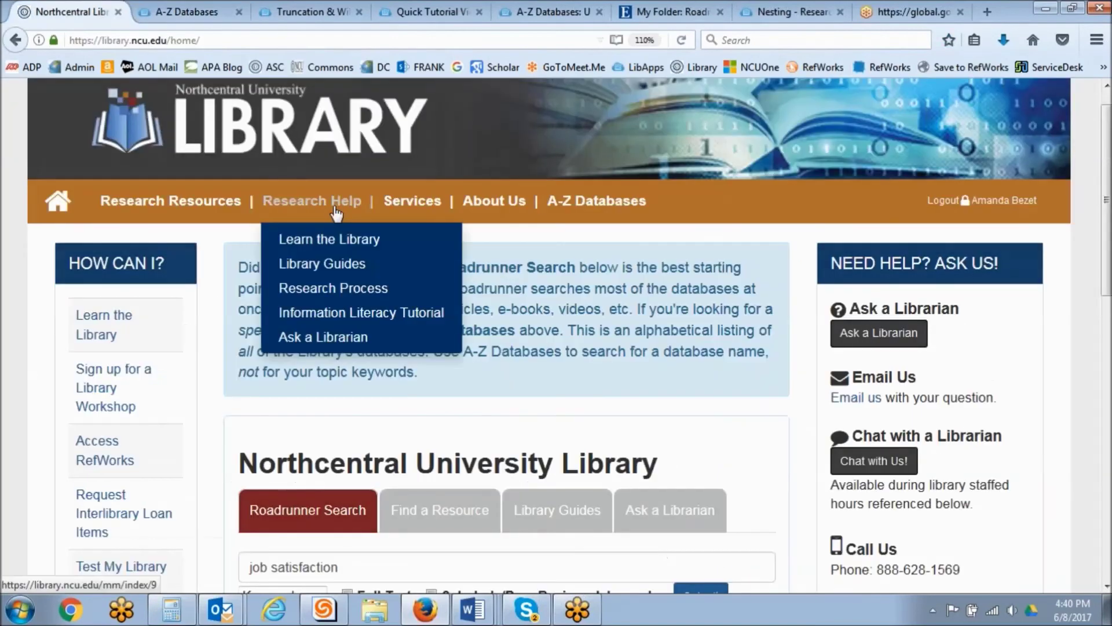
click(341, 237)
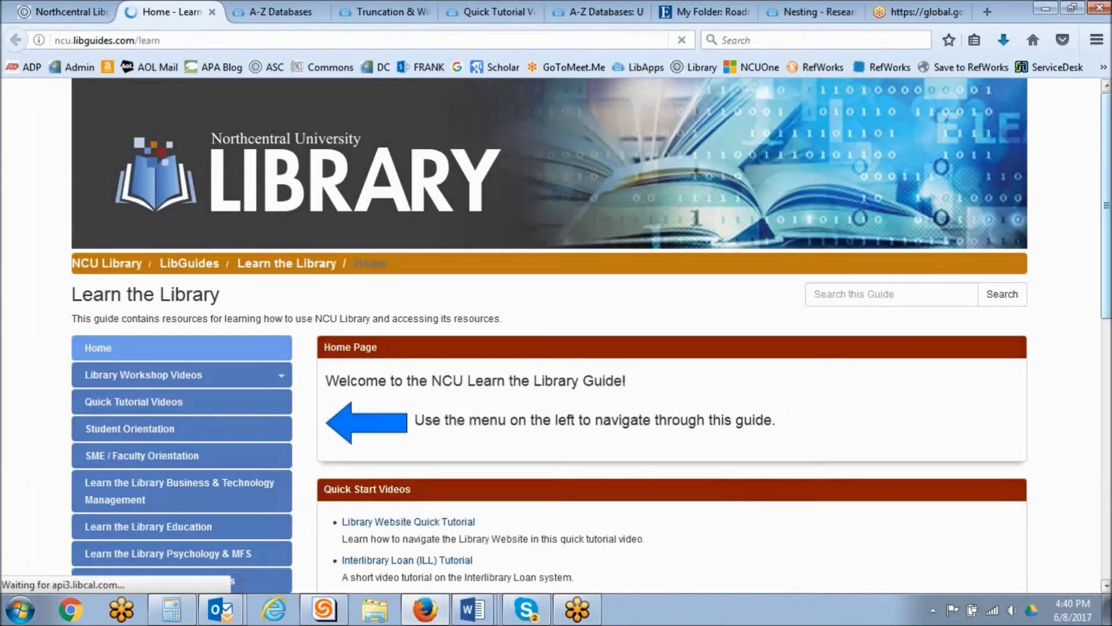
scroll(505, 187, down, 3)
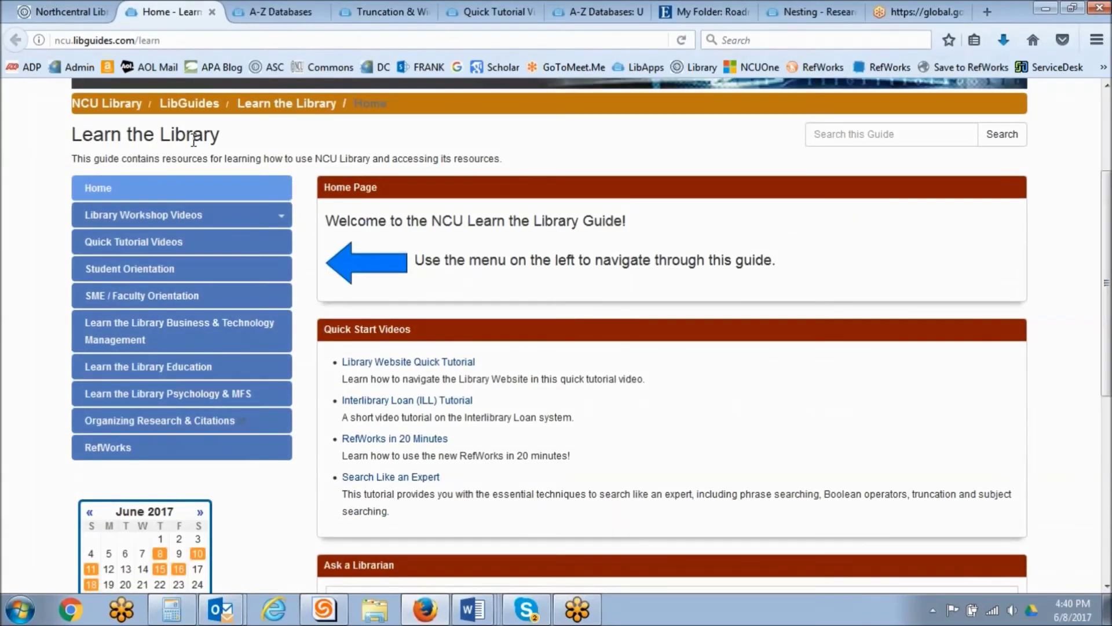
click(142, 242)
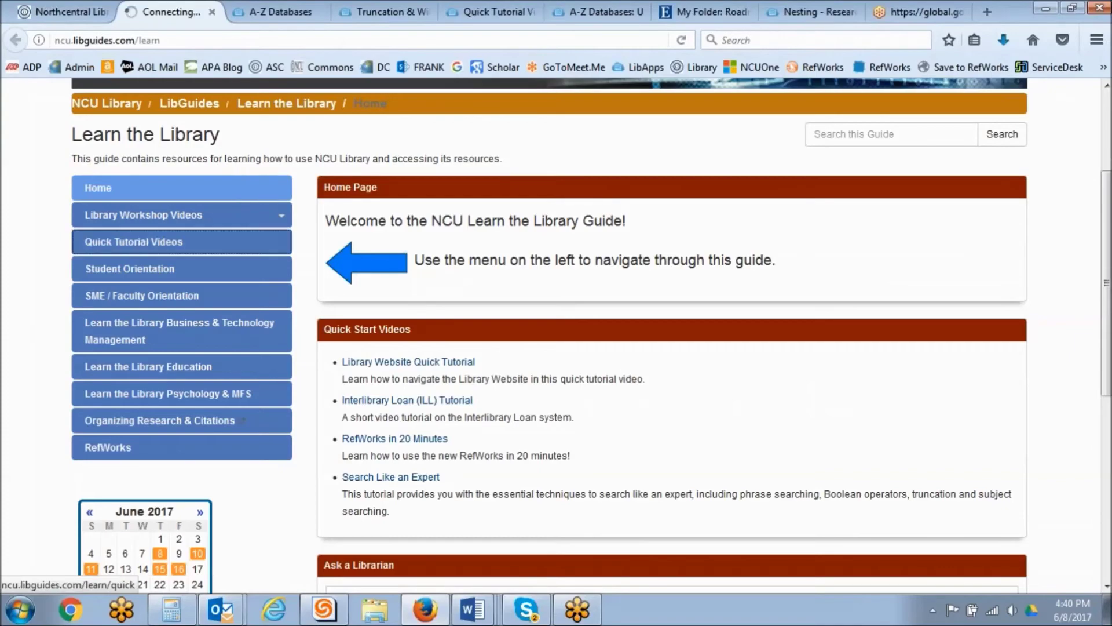
Step: Look through the Research Skills tutorials for the journal alert, search alert and My EBSCOhost Account videos
scroll(591, 336, down, 10)
scroll(467, 174, up, 3)
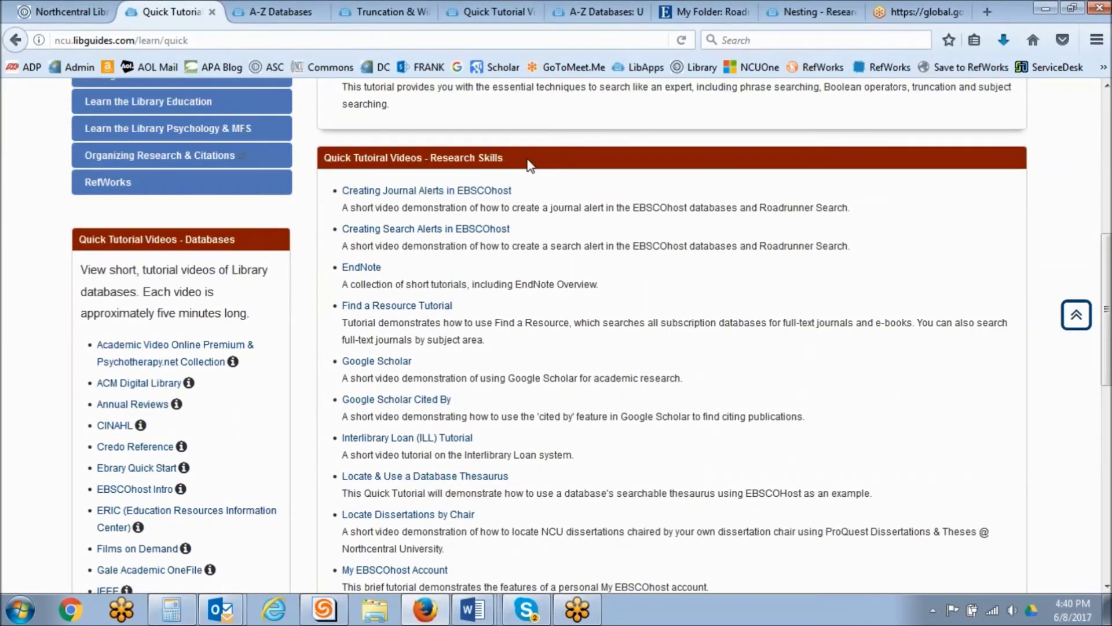
scroll(710, 308, down, 2)
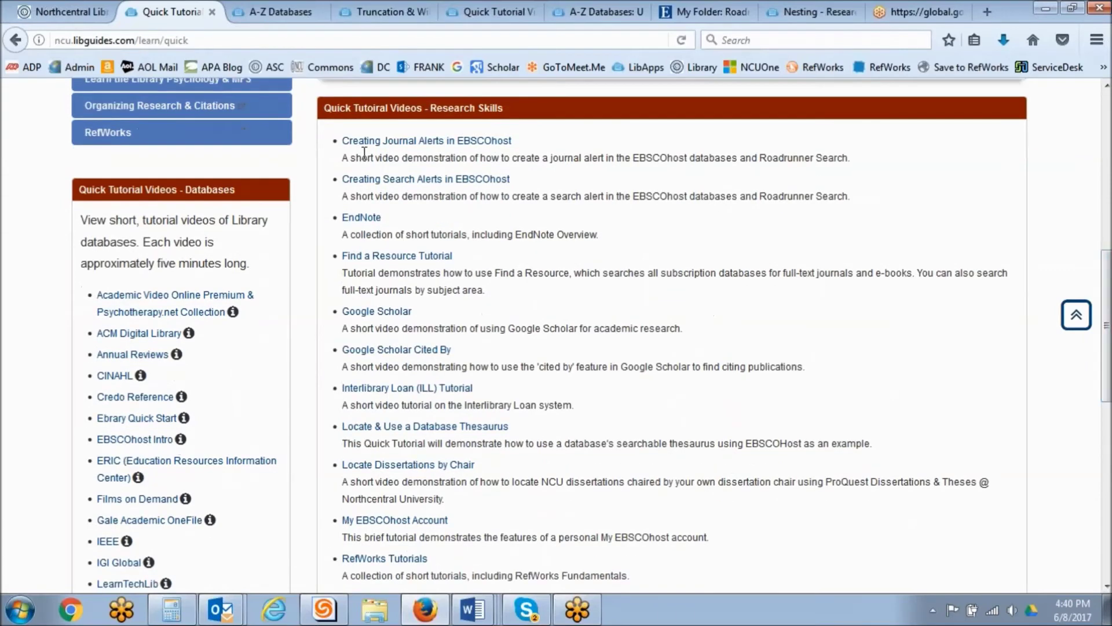
click(453, 142)
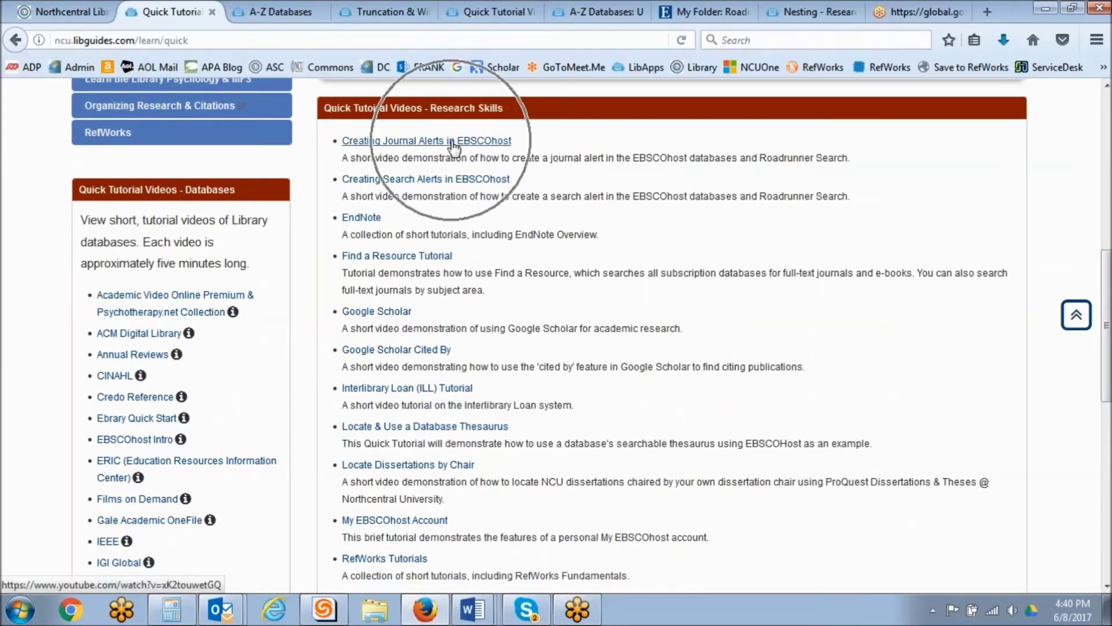
click(446, 183)
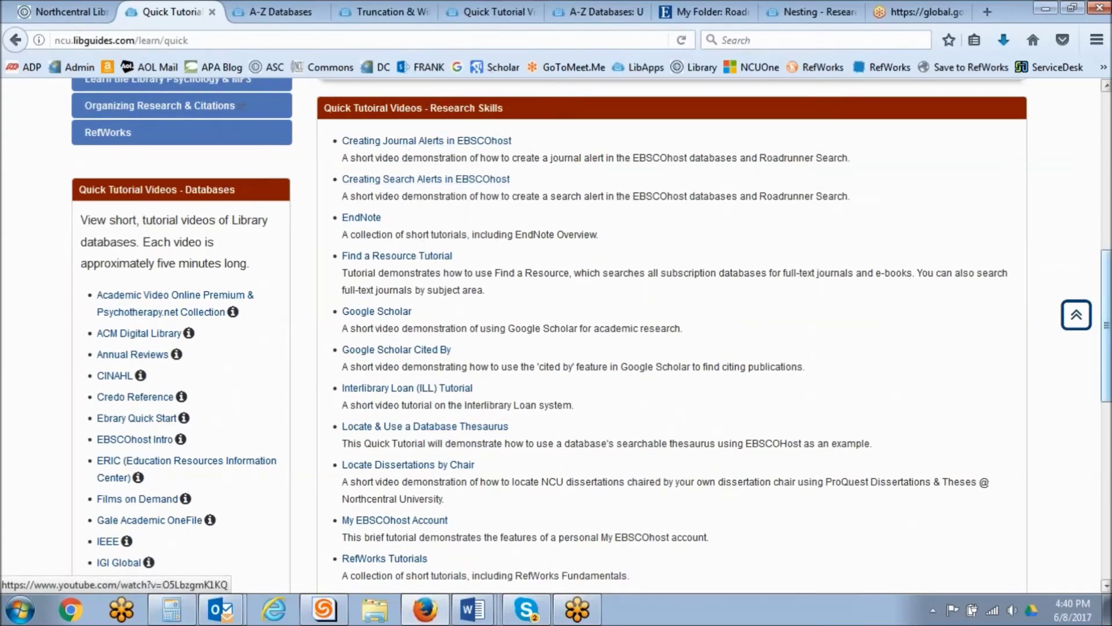
scroll(1030, 393, down, 10)
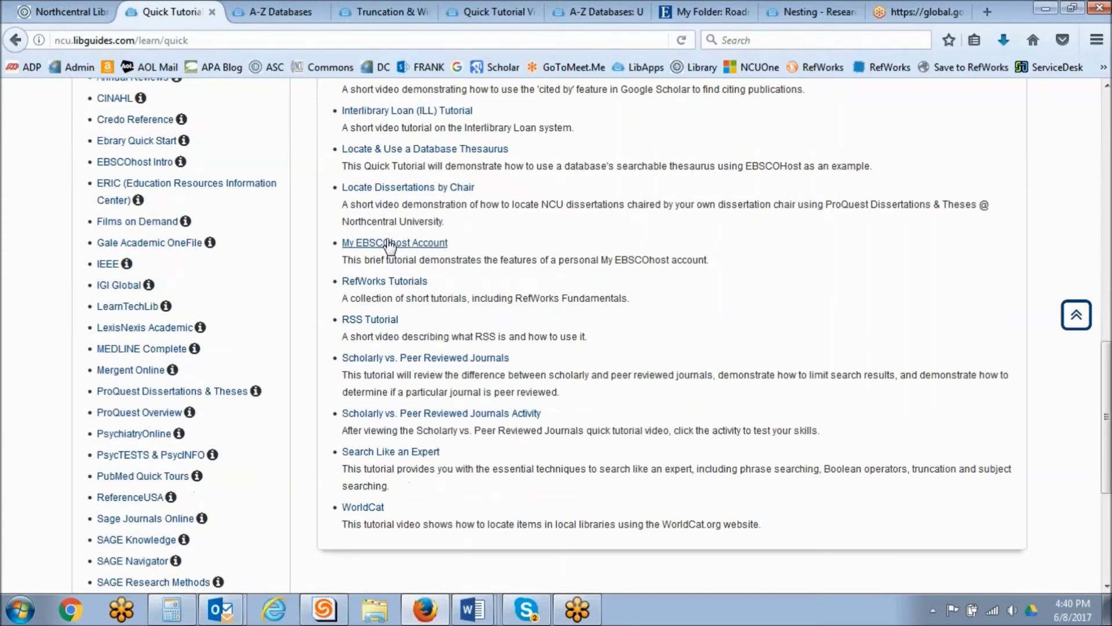
click(389, 241)
drag(1107, 417, 1106, 261)
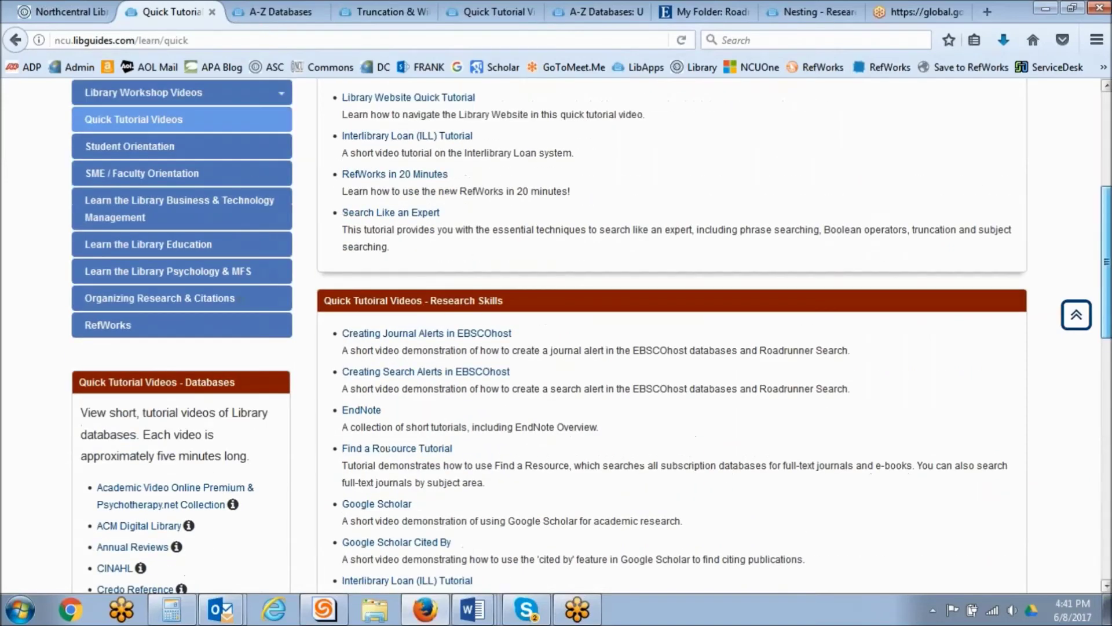
scroll(585, 336, up, 5)
Step: Switch back to the personal EBSCOhost folder and return to the Roadrunner result list
click(707, 12)
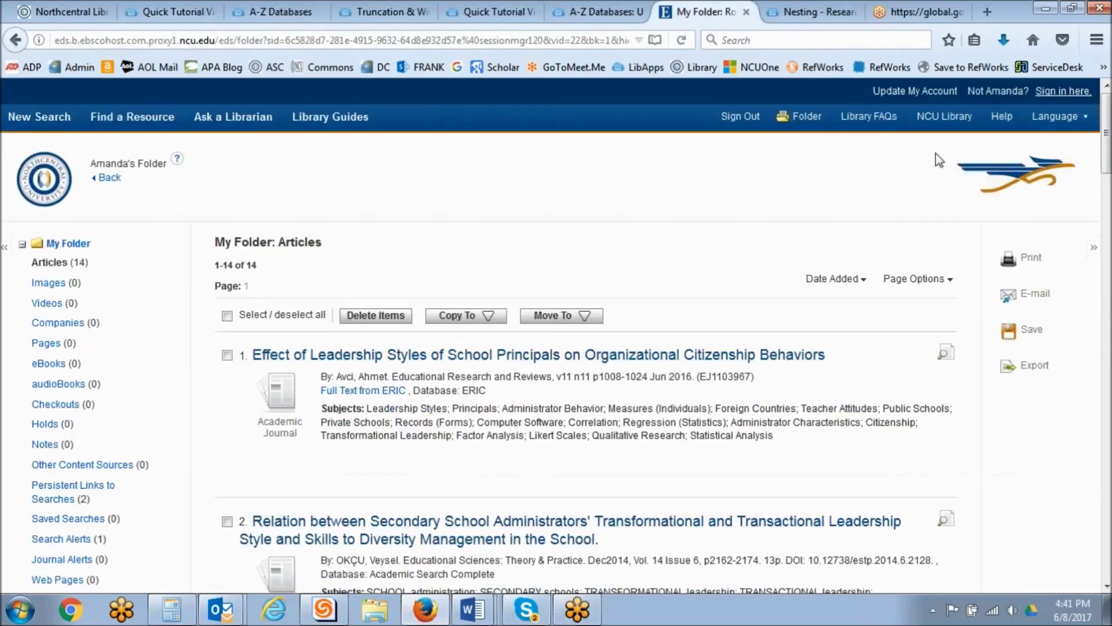
click(116, 178)
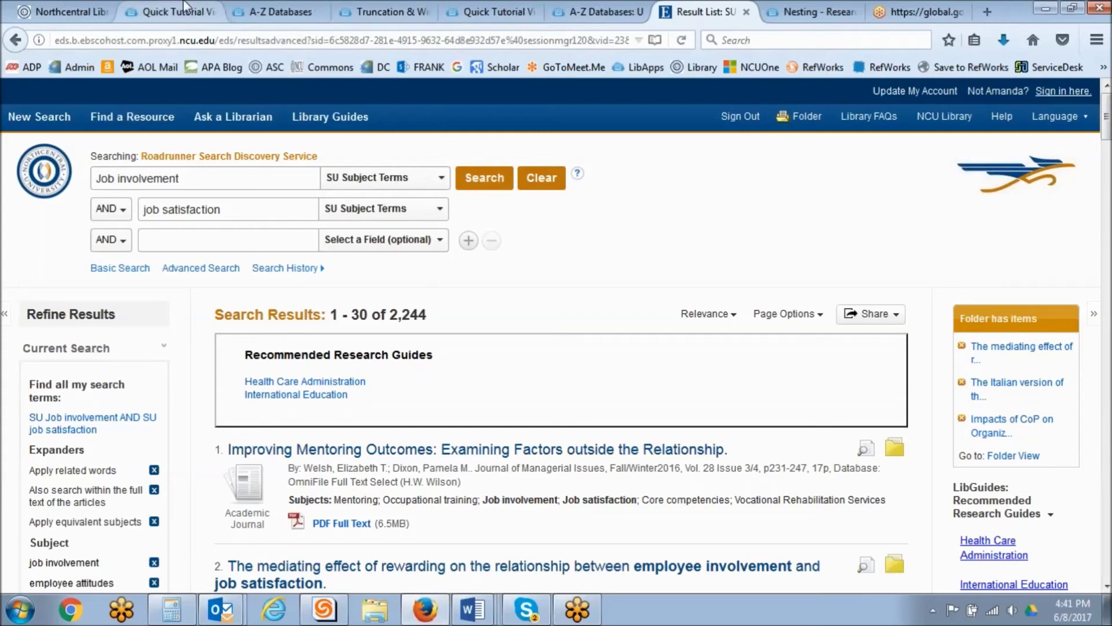
Step: Open the Library Workshop Videos in the Learn the Library guide and locate the new and legacy RefWorks workshops
click(168, 11)
click(165, 292)
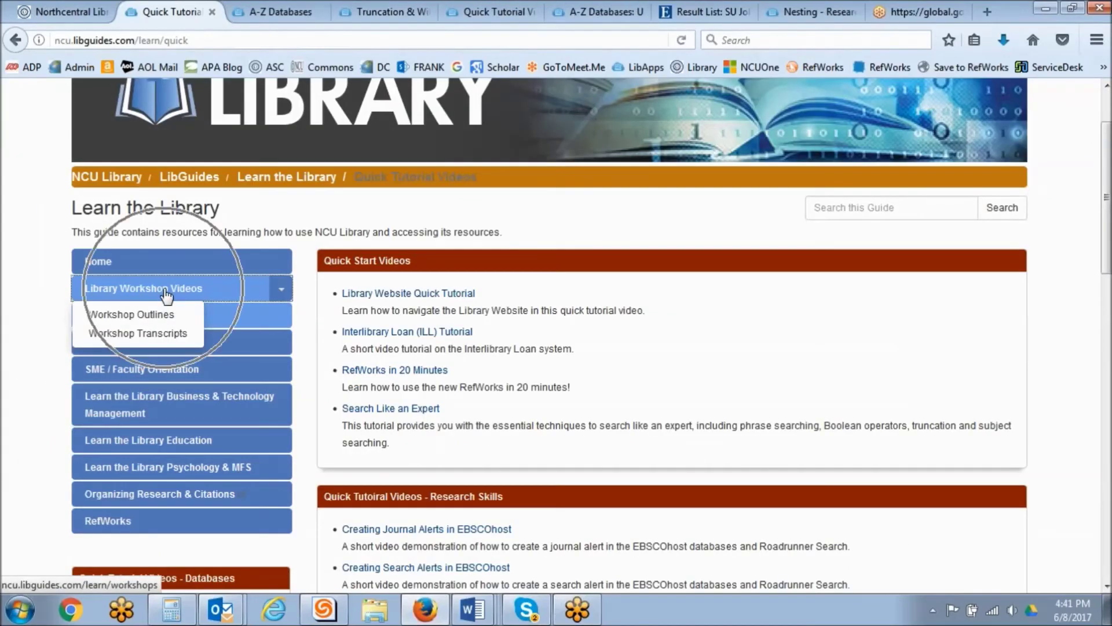
click(165, 291)
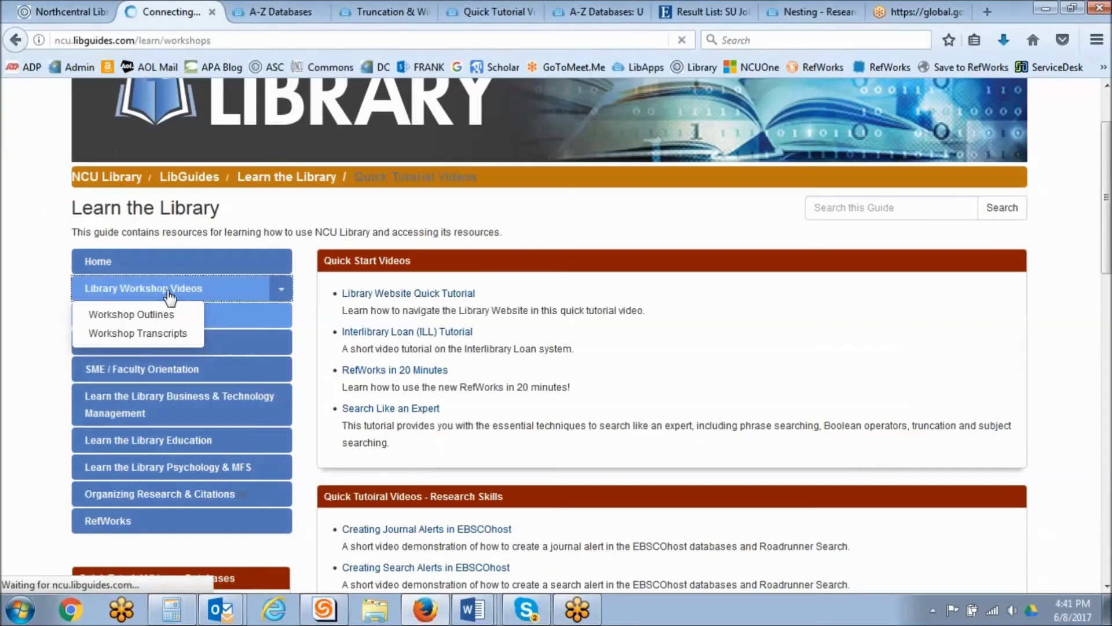
scroll(192, 288, down, 3)
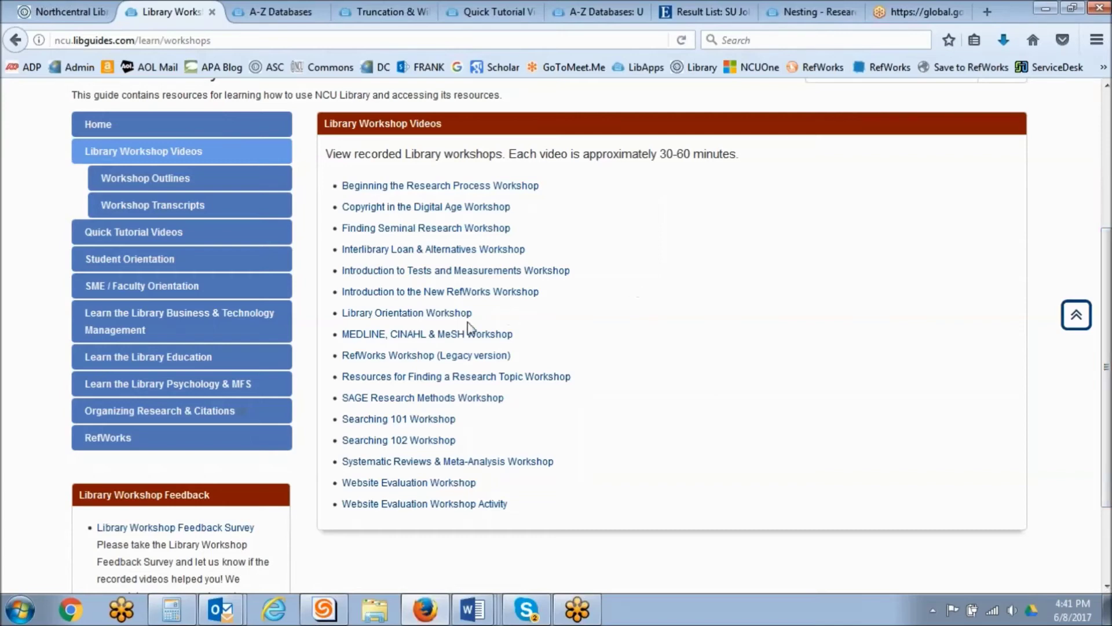
click(466, 295)
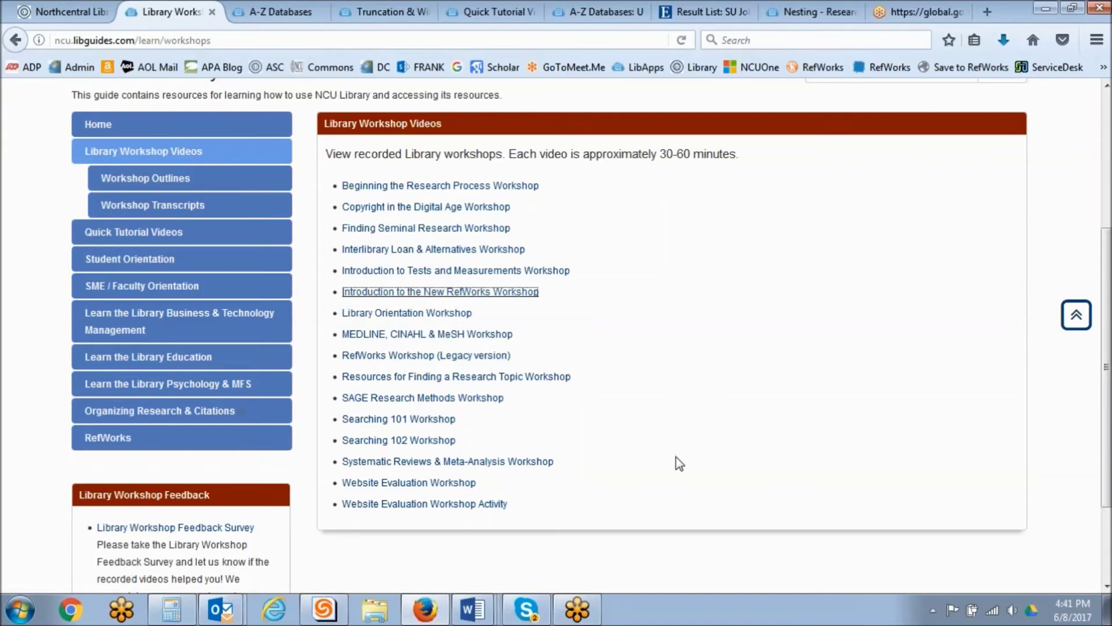
click(468, 362)
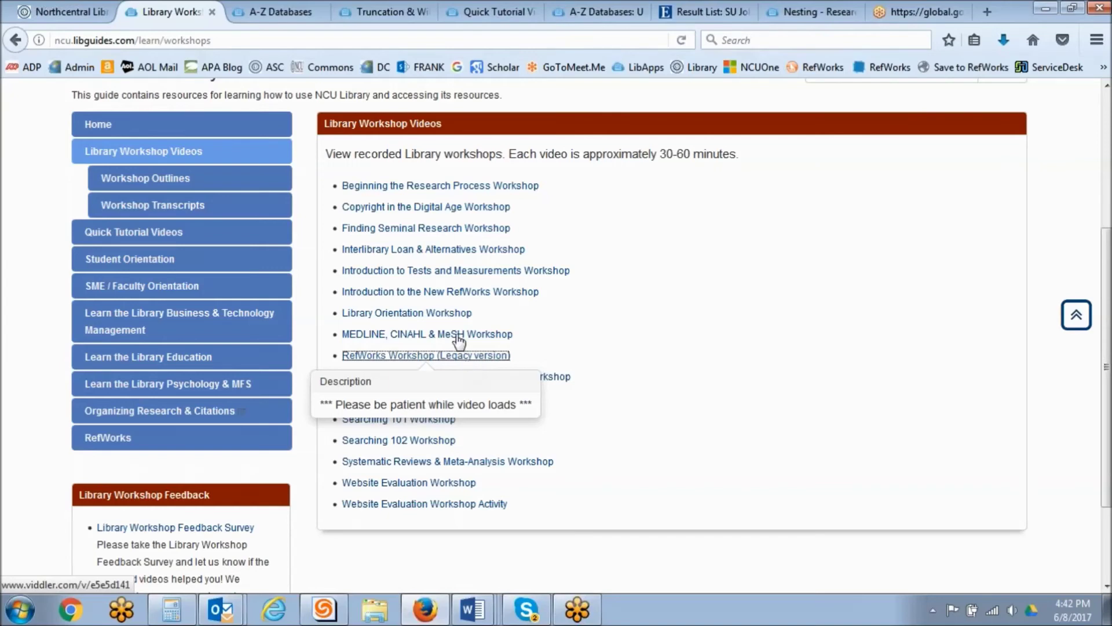
Step: Revisit the library home page and switch to the Roadrunner result list for job involvement and job satisfaction
click(57, 11)
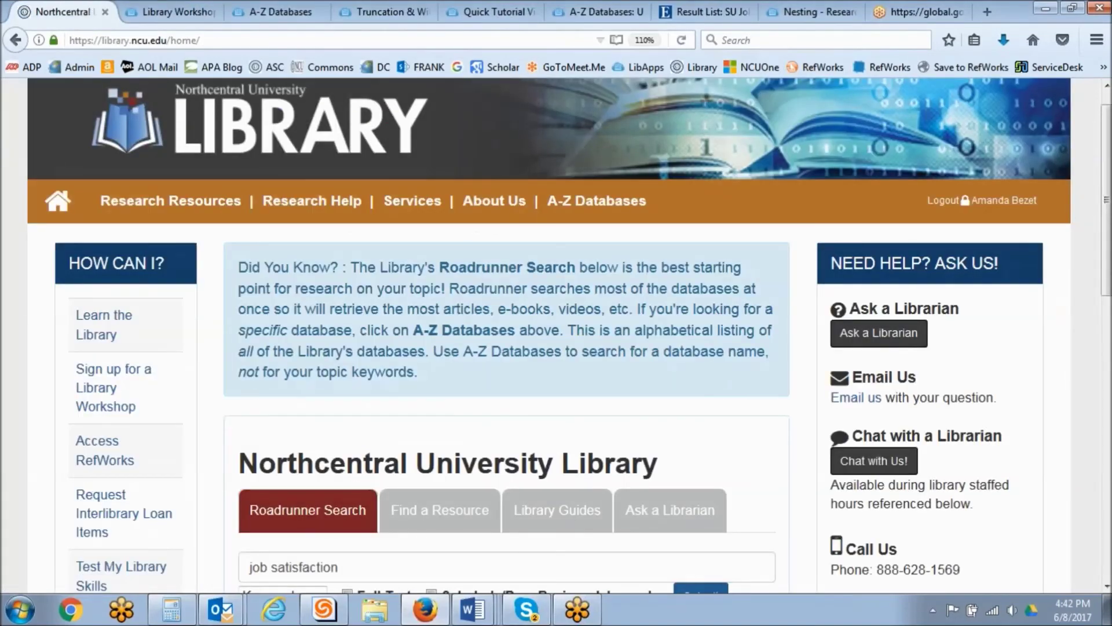
mouse_move(1107, 148)
mouse_down()
mouse_move(1107, 166)
mouse_move(1107, 138)
mouse_up()
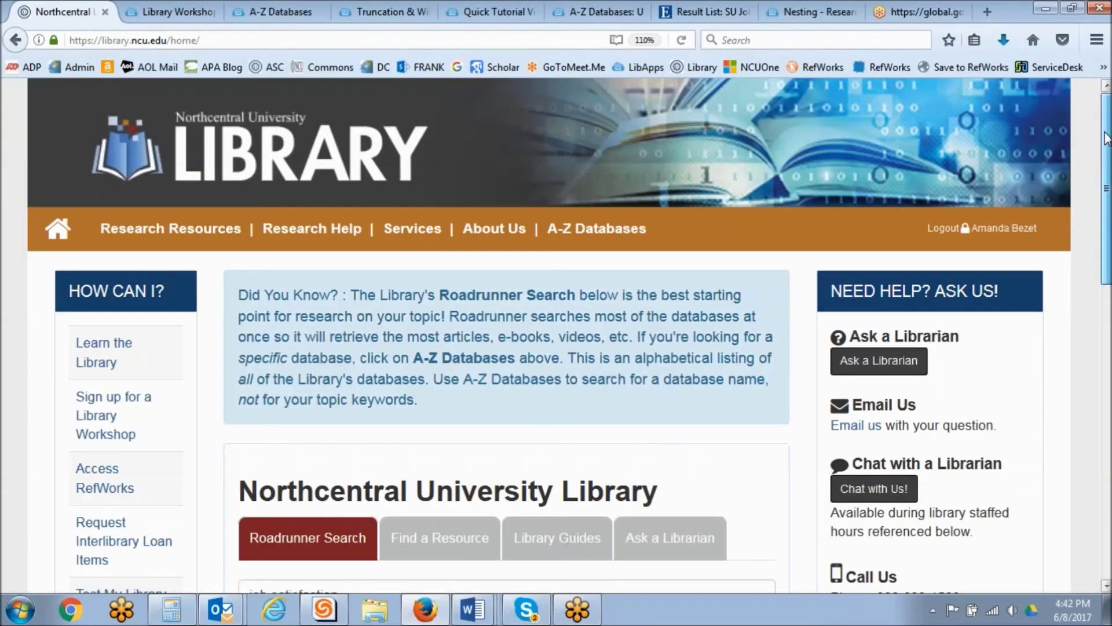
click(702, 11)
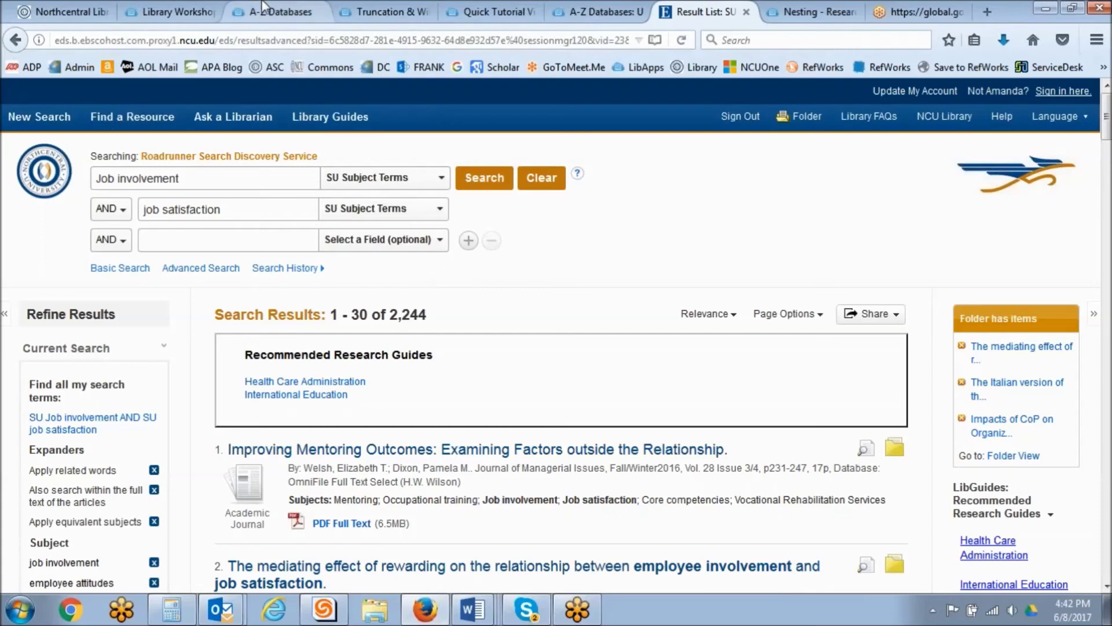
Step: Return to the library home page and show the Find a Resource search by journal or book title
click(161, 7)
click(82, 6)
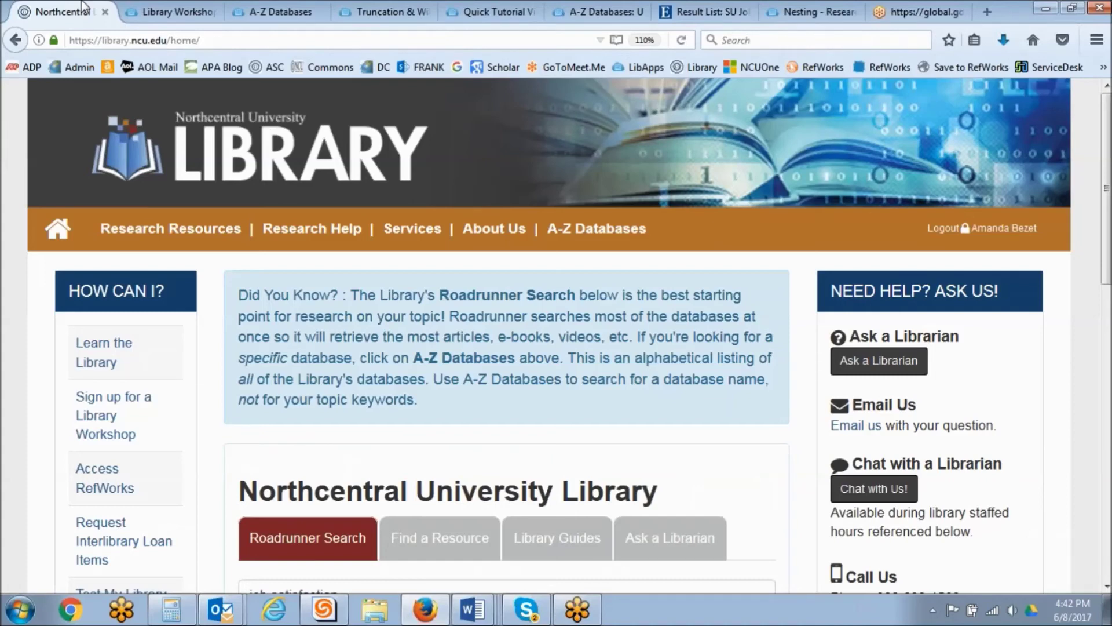
scroll(556, 336, down, 5)
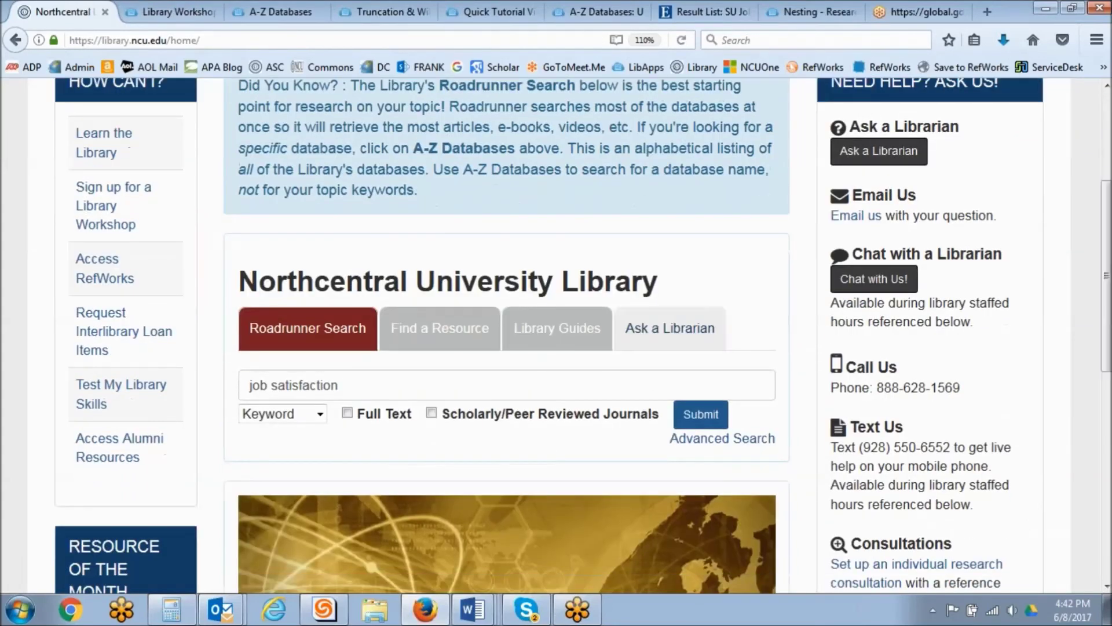
click(457, 336)
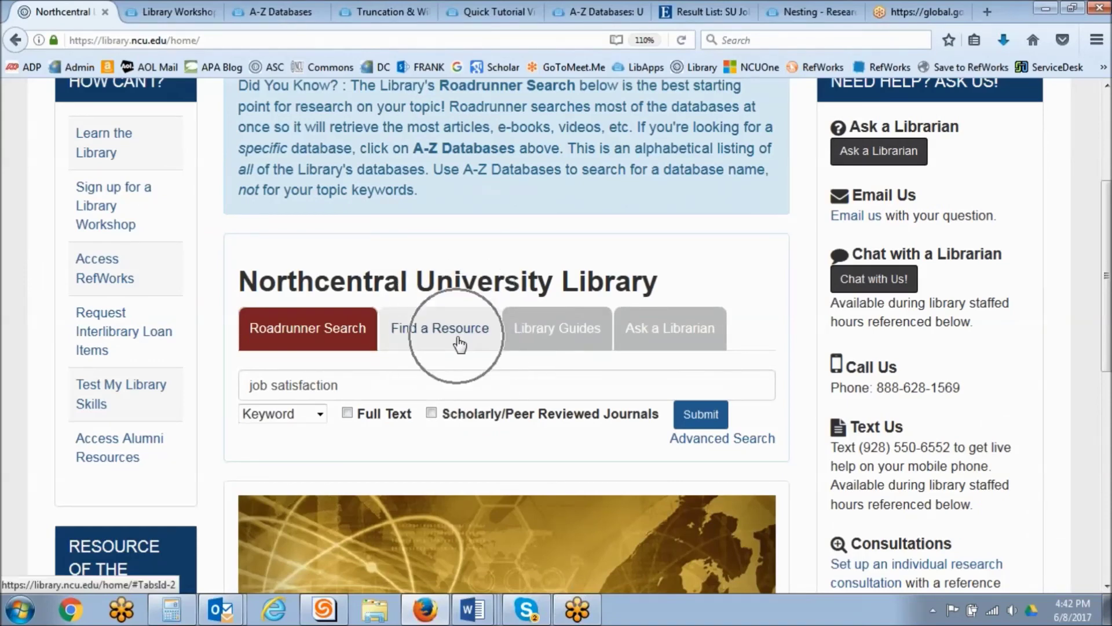
click(441, 339)
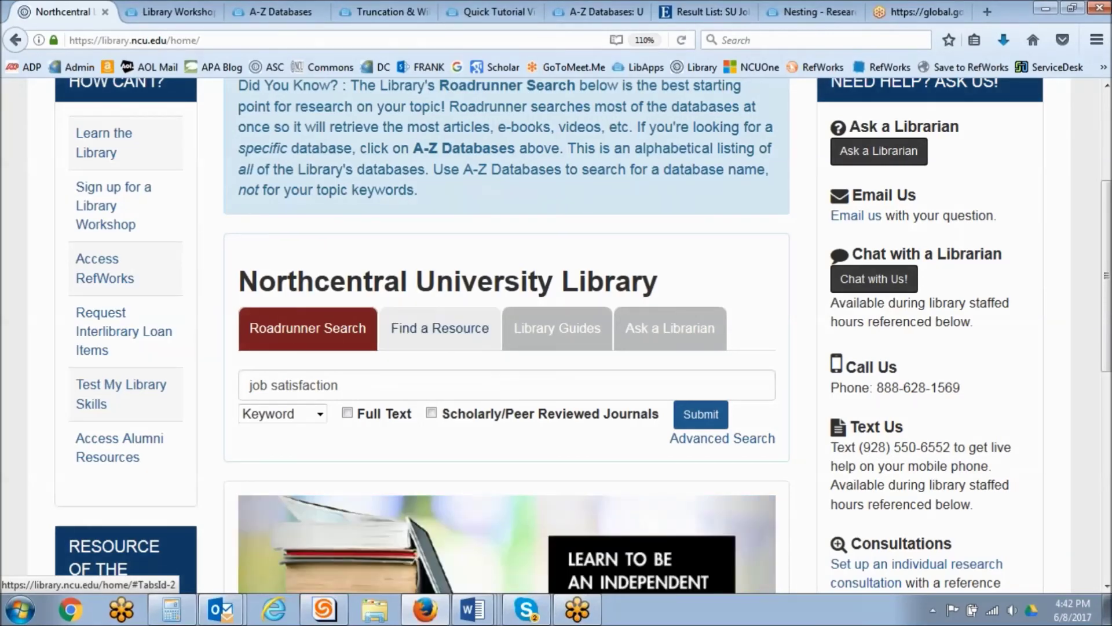
click(418, 344)
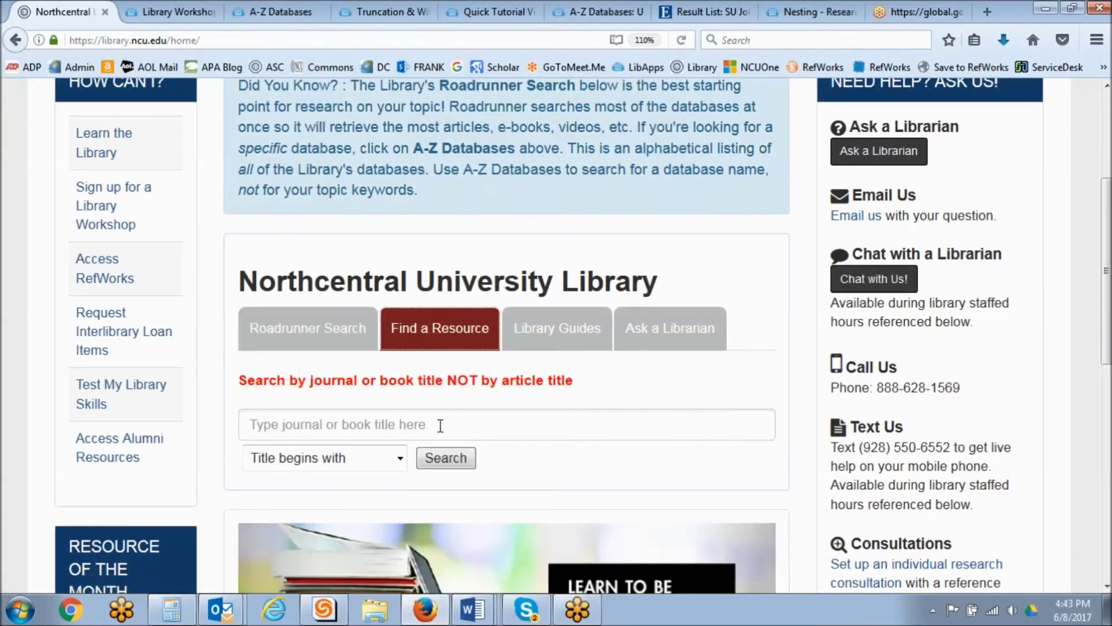
Step: Open the full Find a Resource page from the library's Research Resources
scroll(229, 231, up, 4)
mouse_move(230, 231)
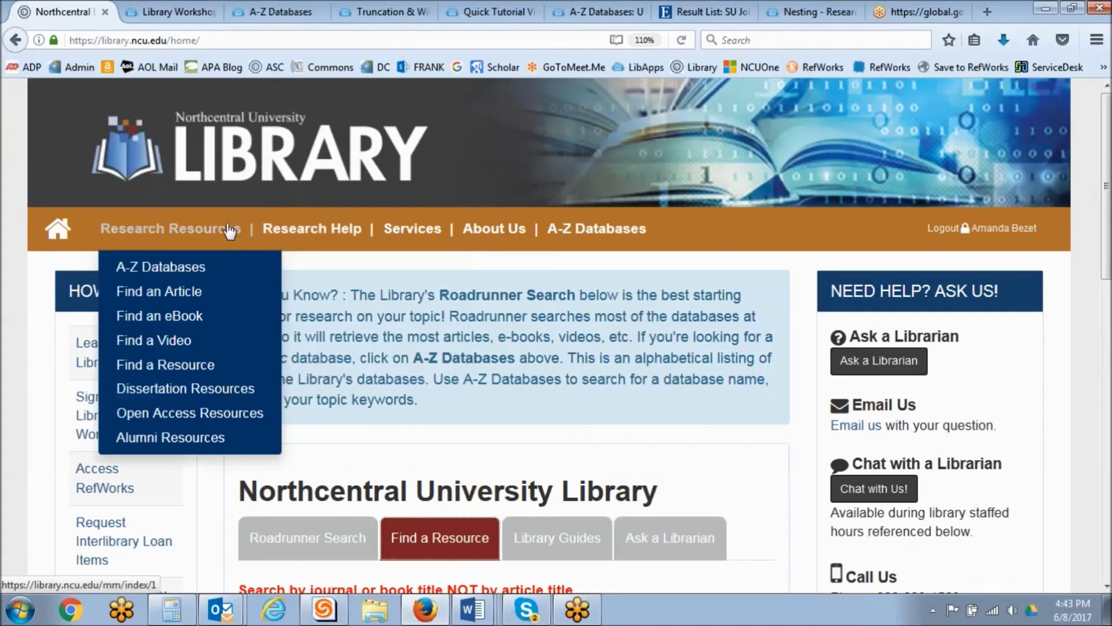
click(165, 365)
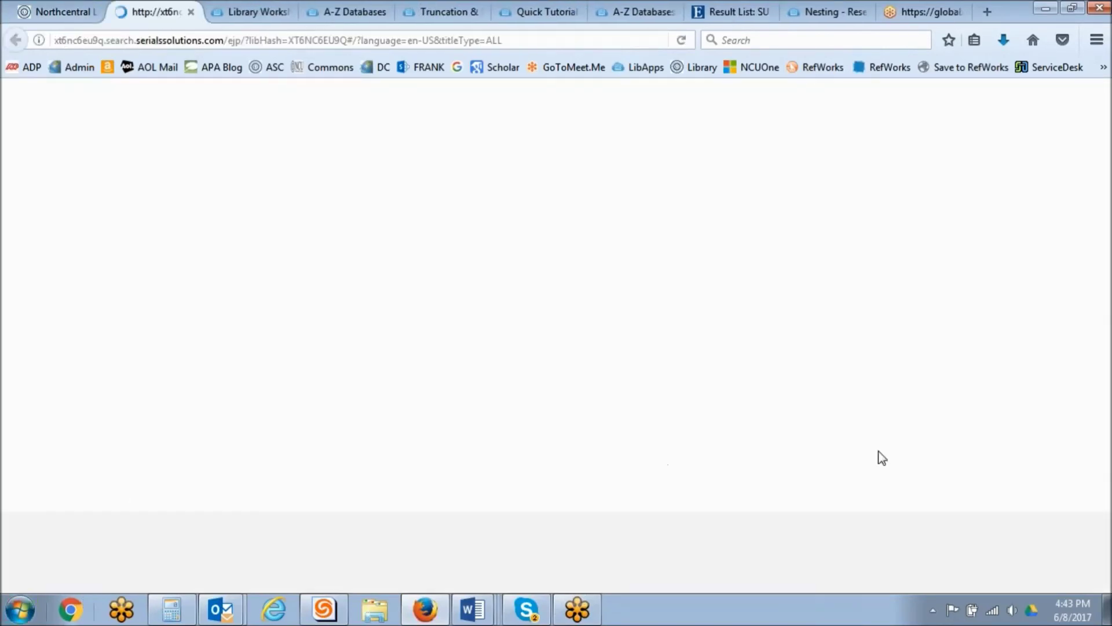
drag(1105, 245, 1078, 234)
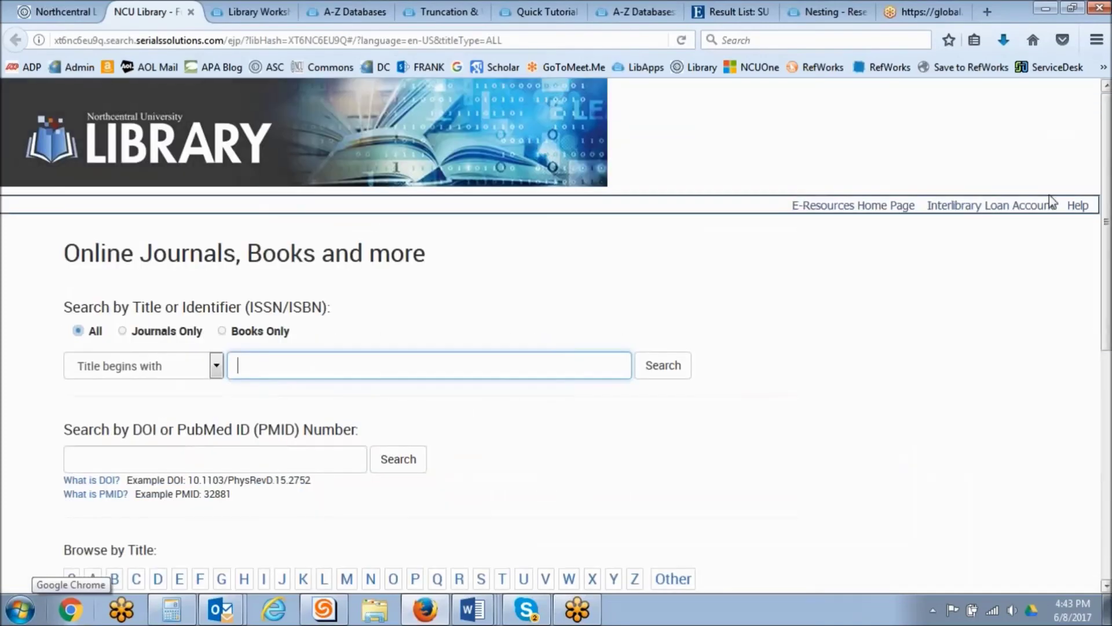
Step: Compare the home page's Find a Resource search with the full Online Journals, Books and more page
click(61, 7)
scroll(332, 458, down, 3)
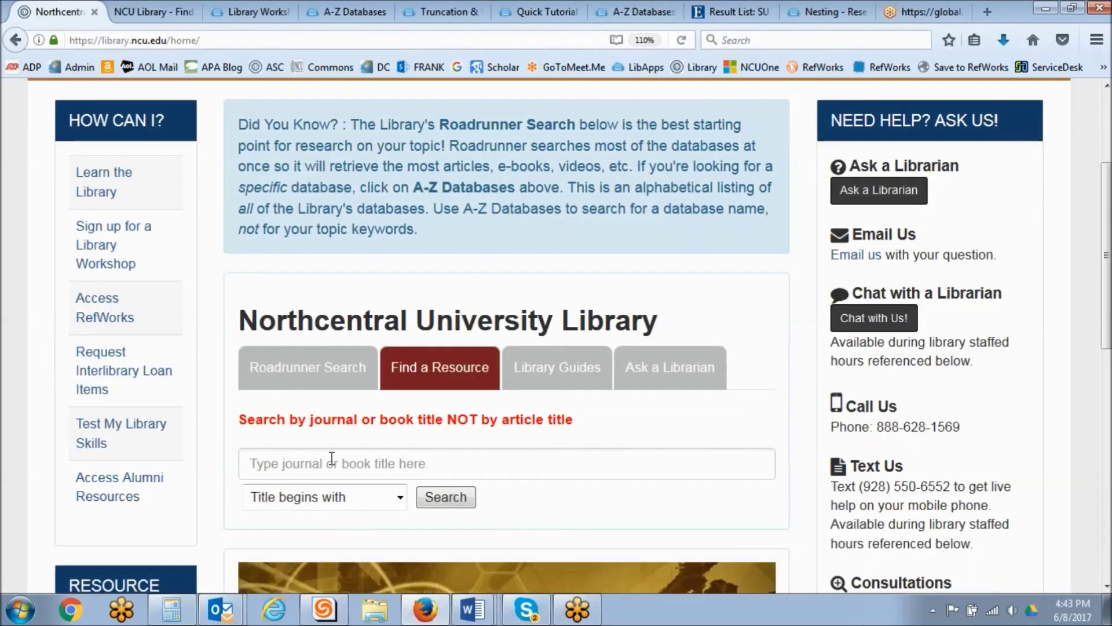
click(156, 8)
scroll(1106, 261, down, 2)
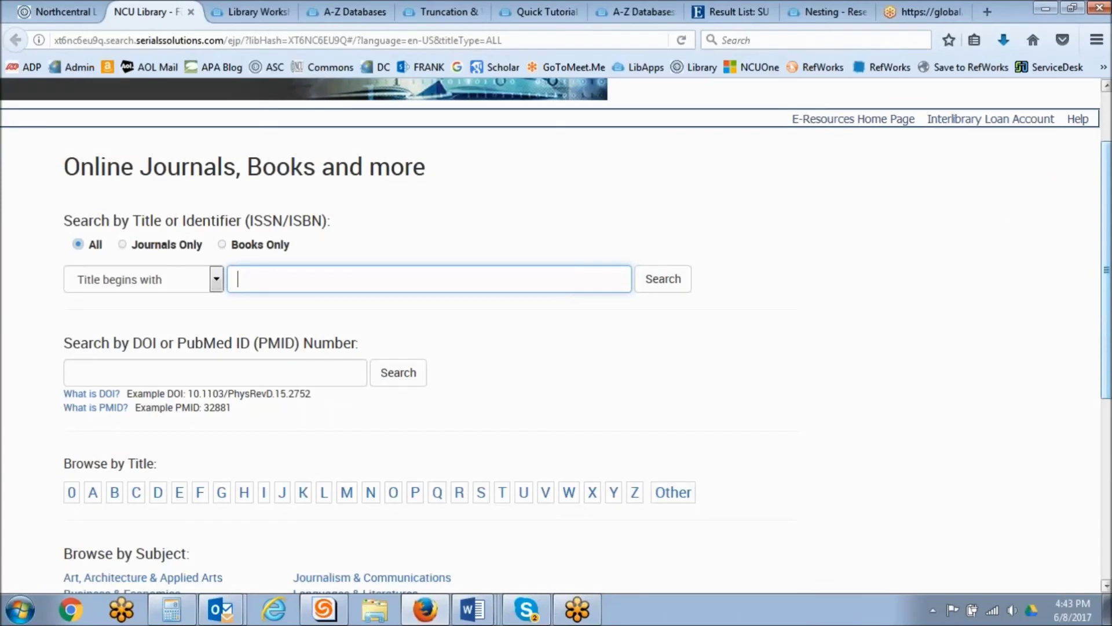
Step: Search for all titles beginning with "journal of organizational behavior"
text(journal of o)
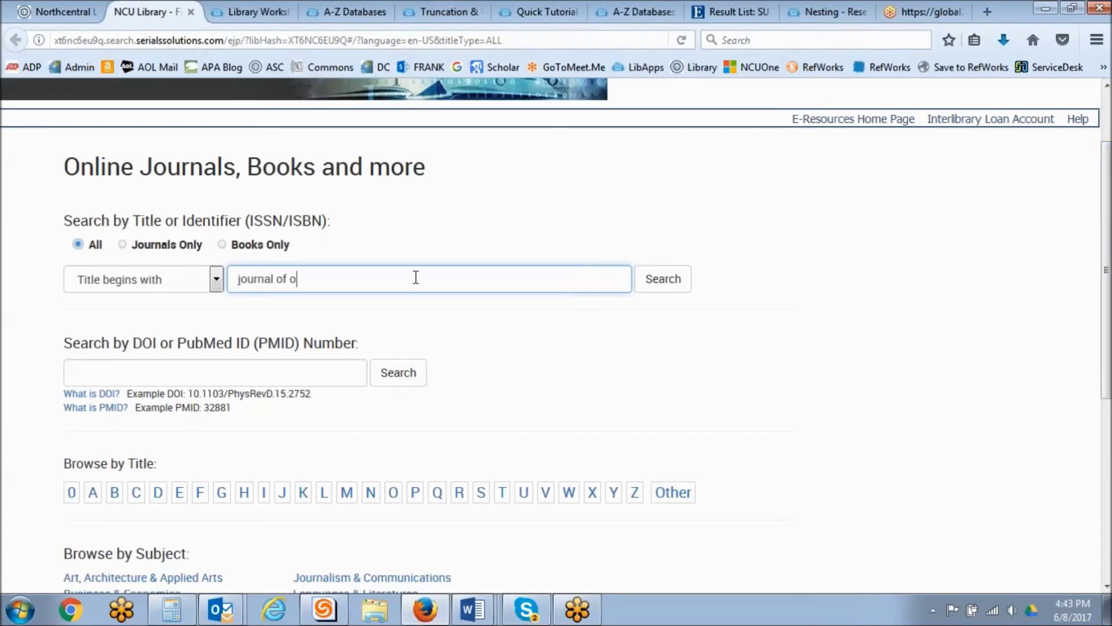
text(rganization behavior)
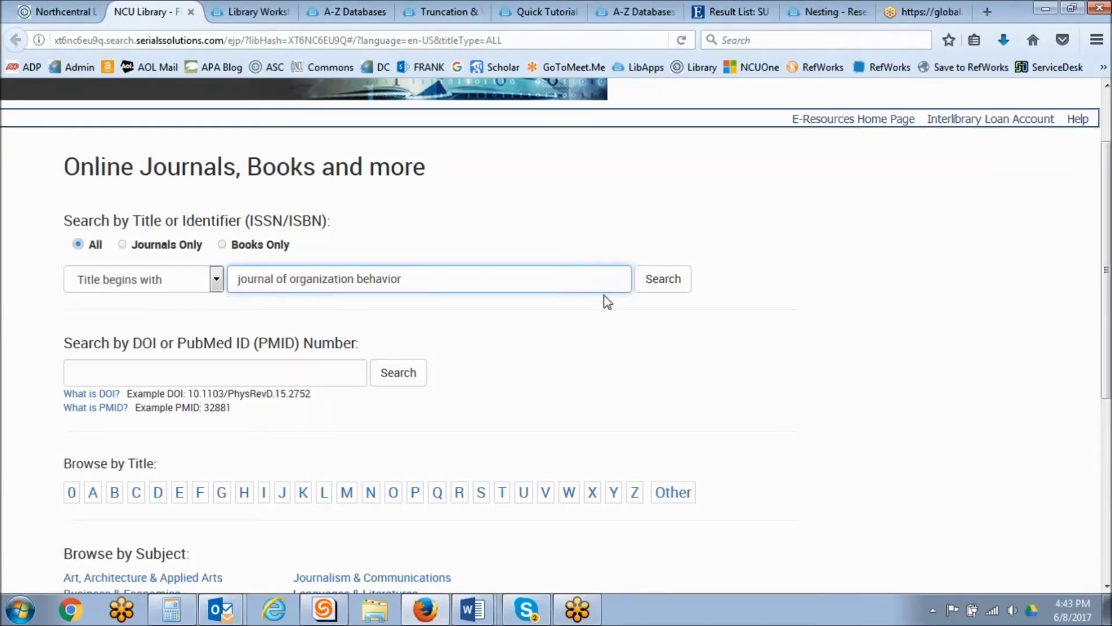
click(355, 280)
text(al)
click(663, 279)
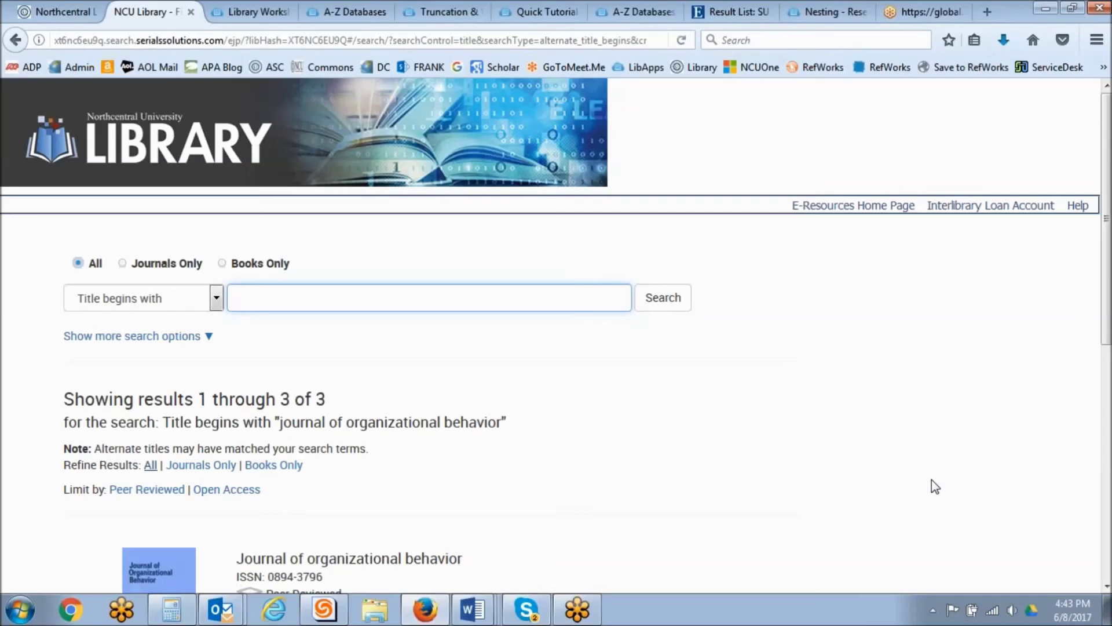
Step: Look through the matching titles and their database coverage, highlighting the first journal's Peer Reviewed label
scroll(1104, 348, down, 5)
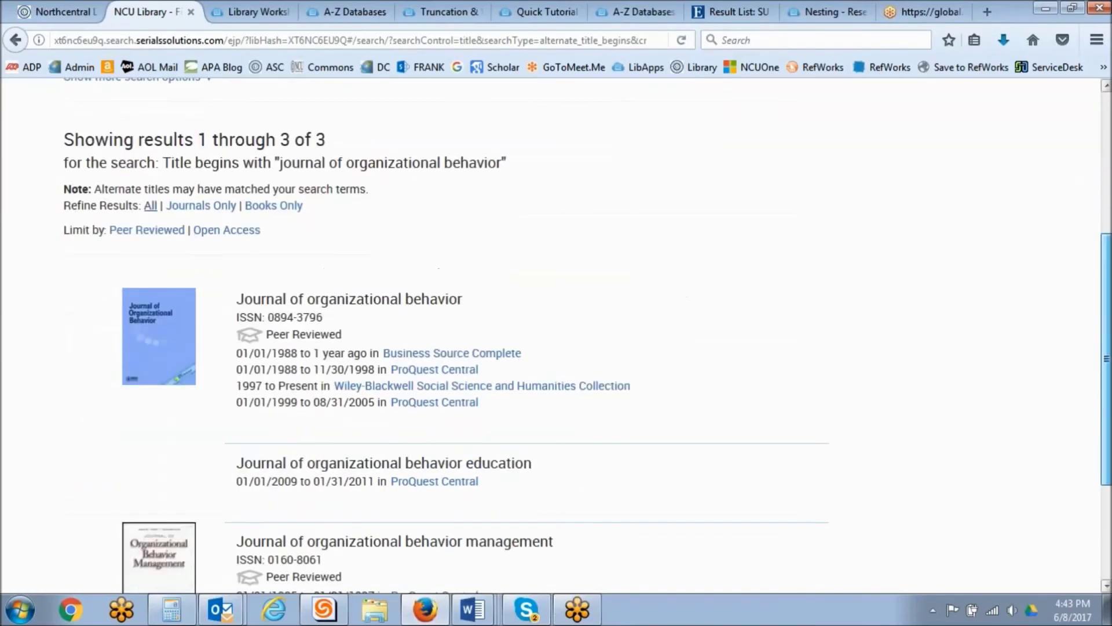
scroll(323, 384, down, 2)
drag(343, 273, 268, 278)
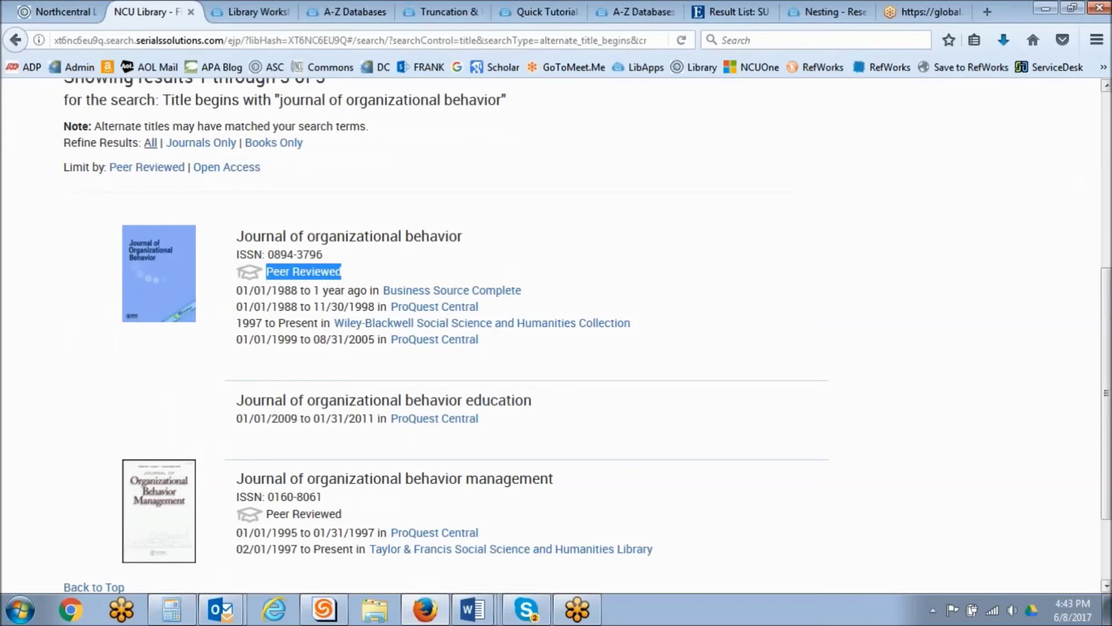
scroll(1104, 229, up, 3)
scroll(1104, 229, up, 4)
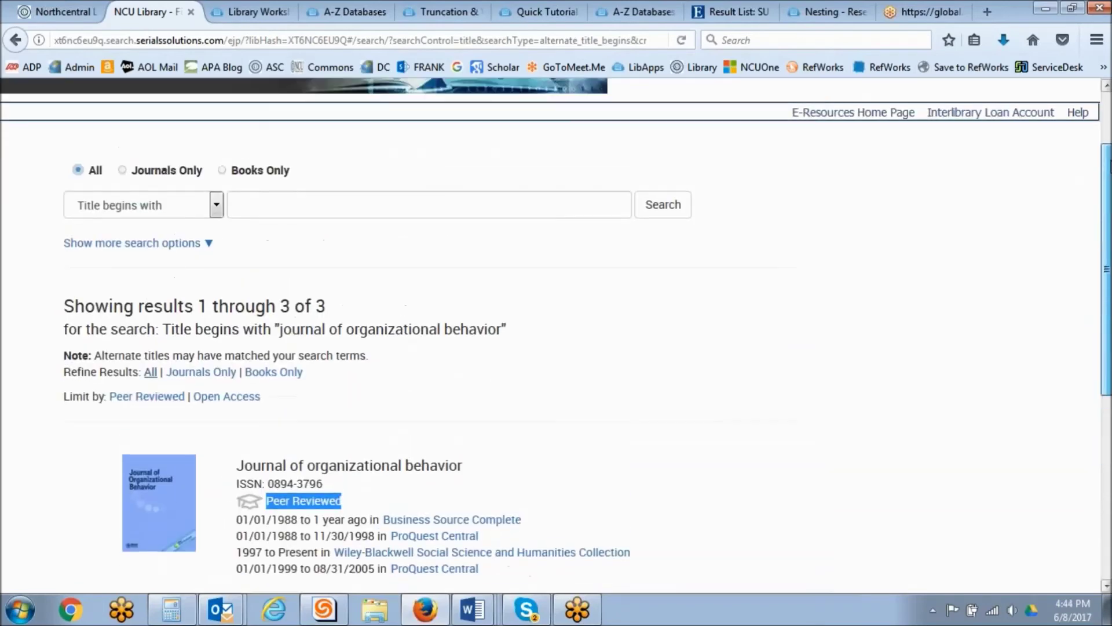
scroll(1104, 228, down, 3)
drag(1106, 301, 1106, 307)
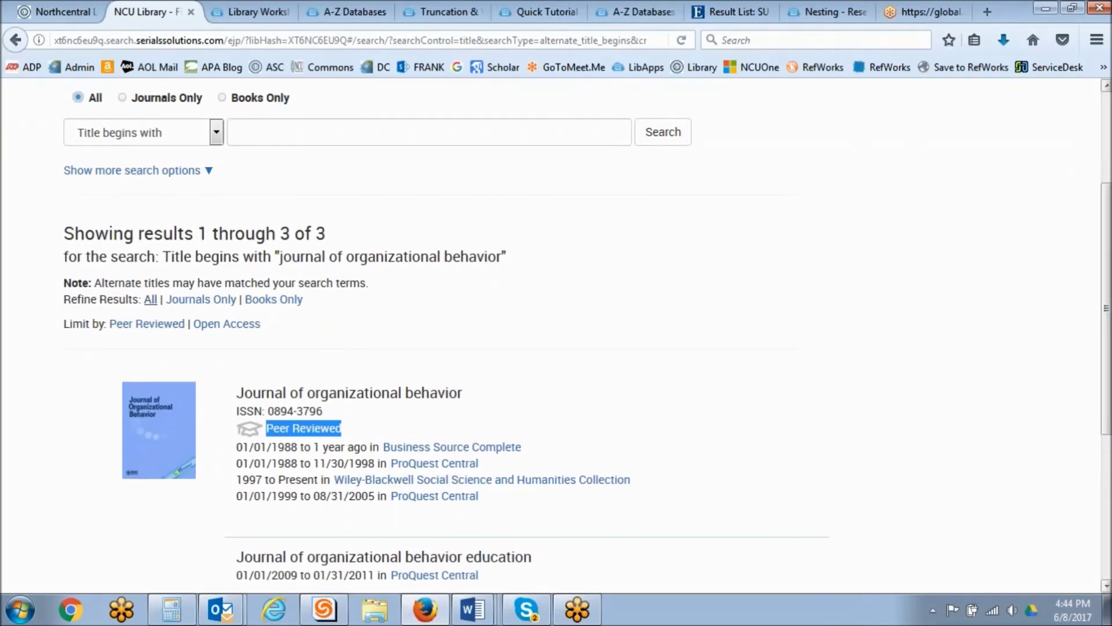
scroll(1108, 301, down, 5)
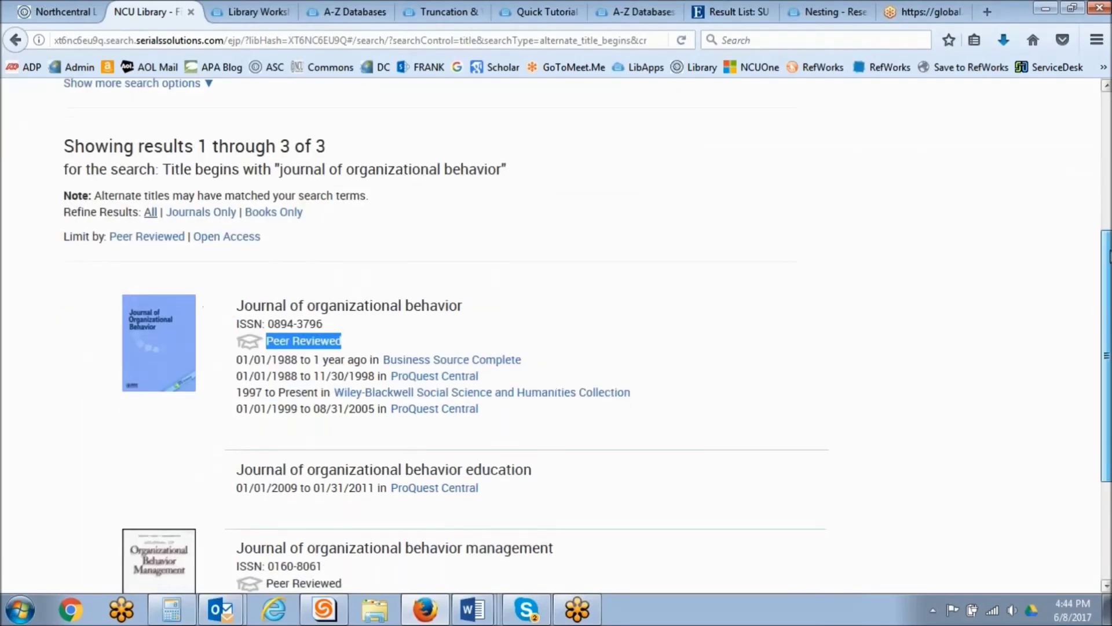
scroll(1108, 301, down, 2)
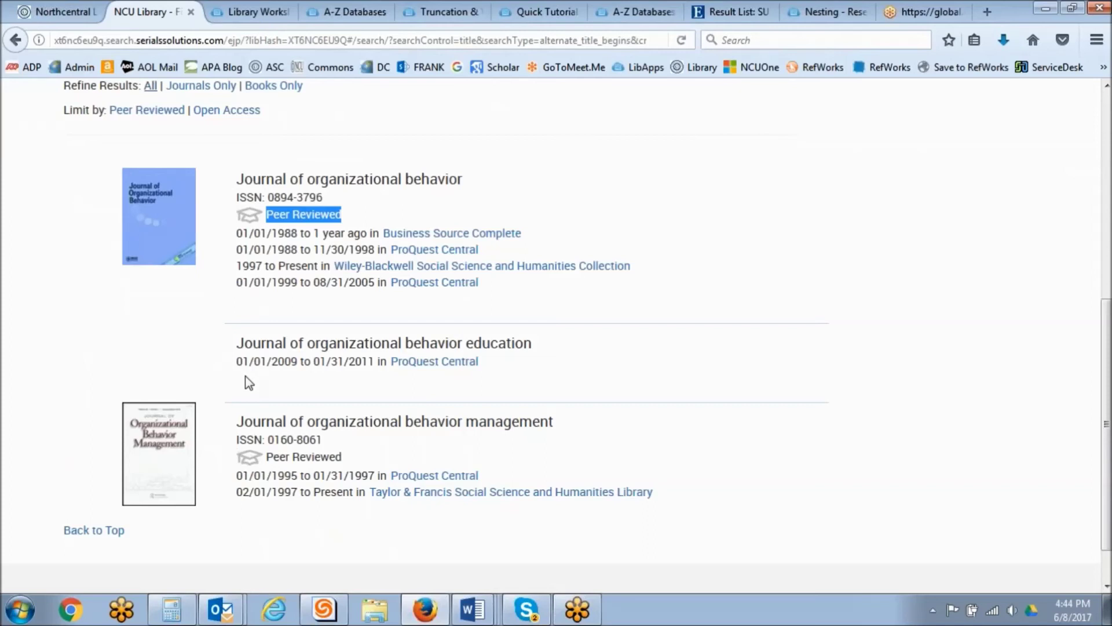
Step: Highlight the Journal of organizational behavior's title and 1997 to Present coverage, and open it in the Wiley-Blackwell Social Science and Humanities Collection
click(594, 181)
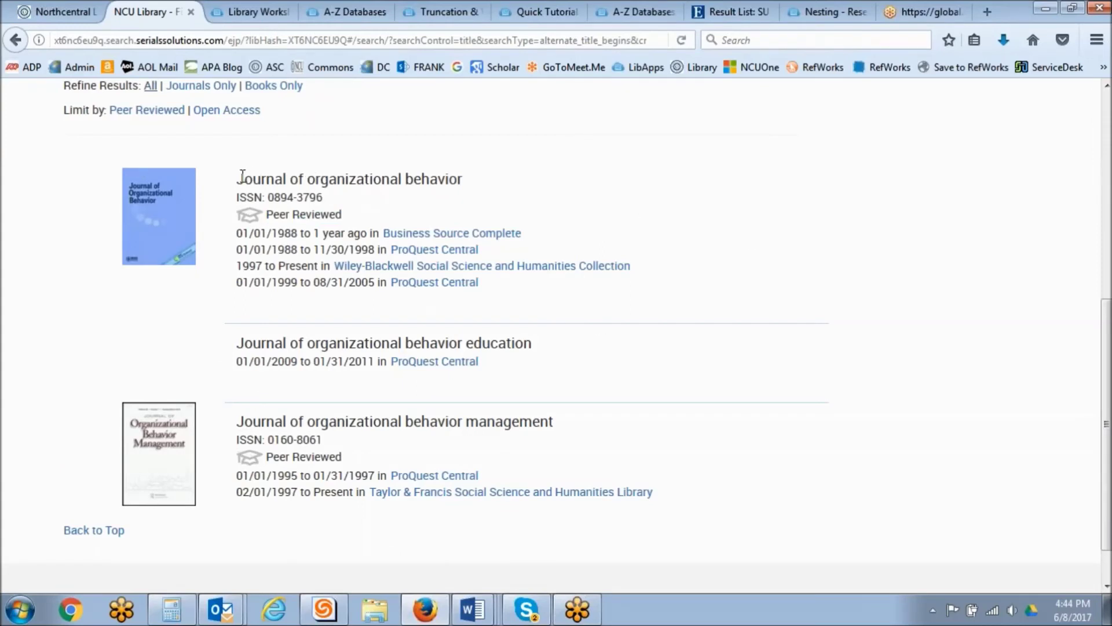
triple_click(441, 178)
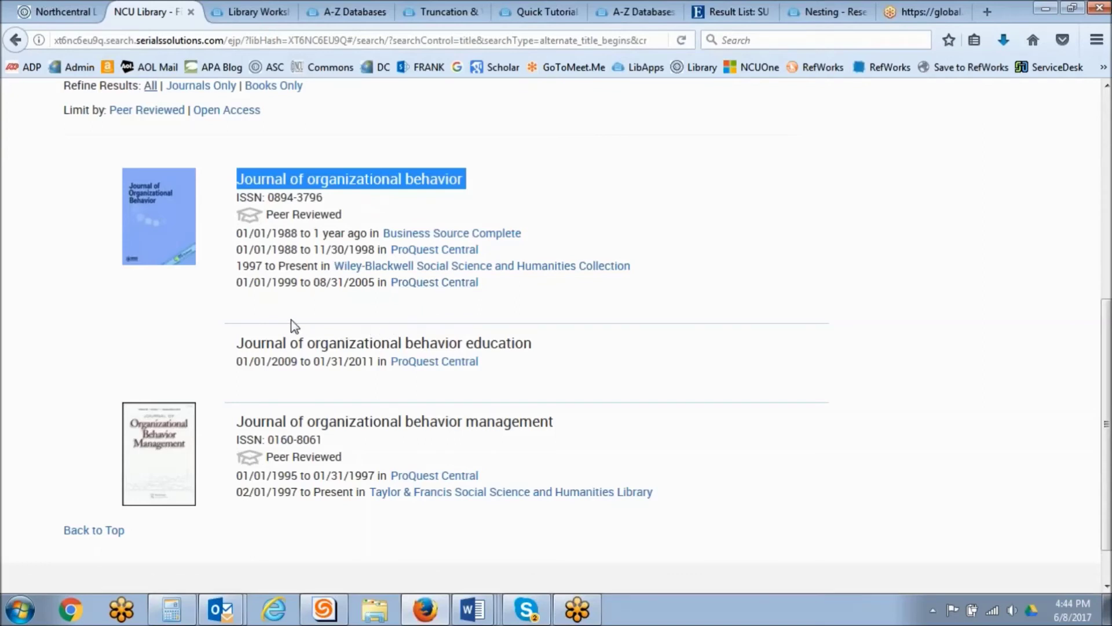
drag(238, 266, 320, 263)
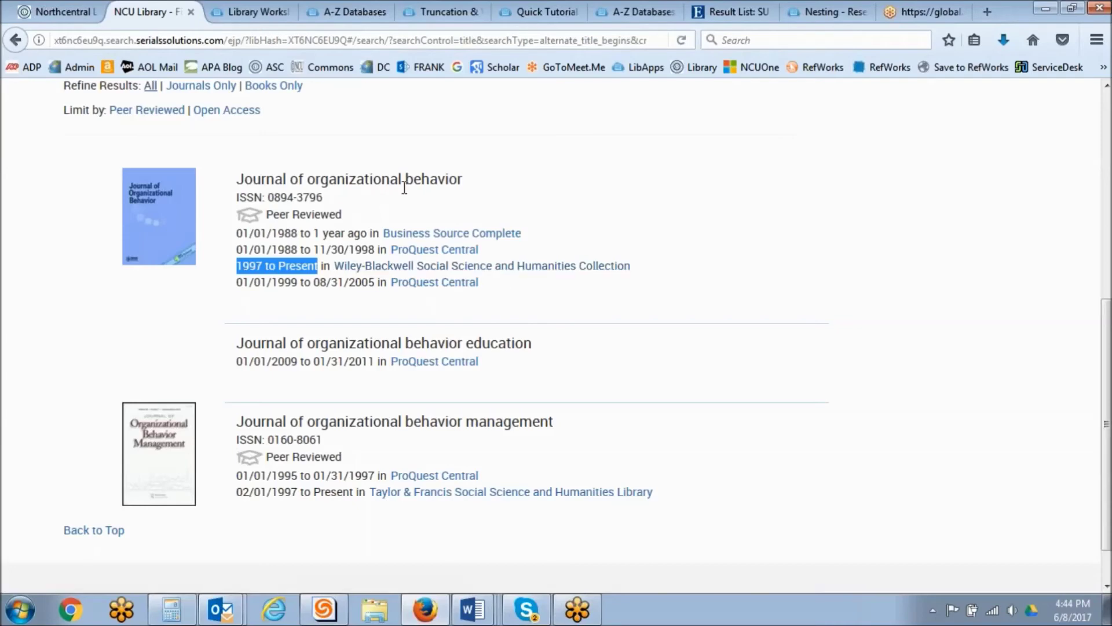
click(502, 272)
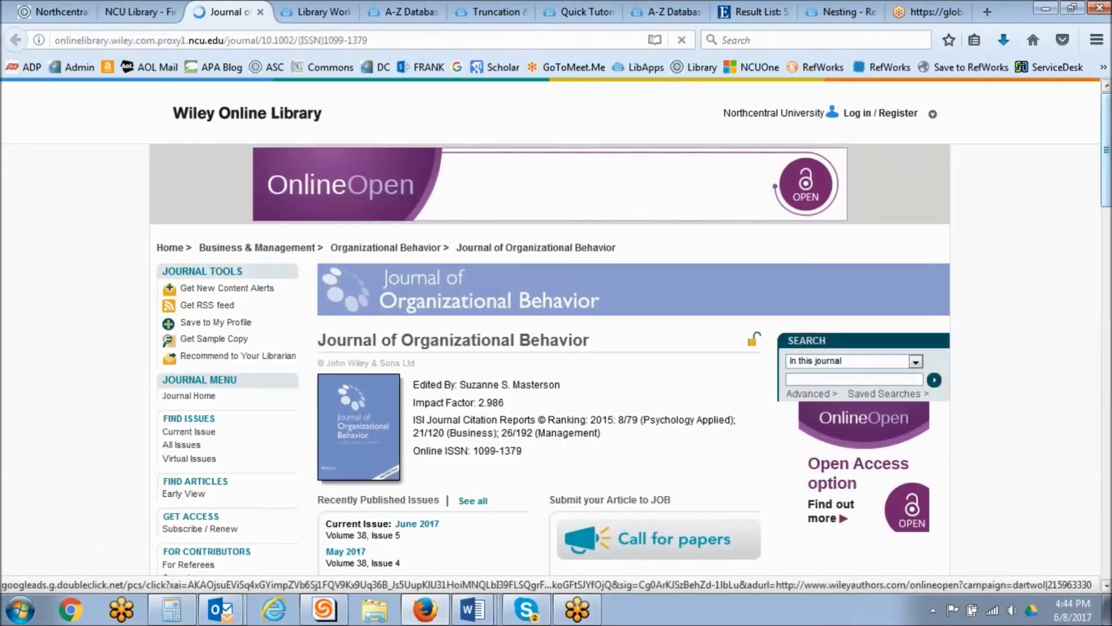
Step: Examine the journal's Wiley page for its in-journal search, recently published issues and All Issues link
scroll(551, 337, down, 1)
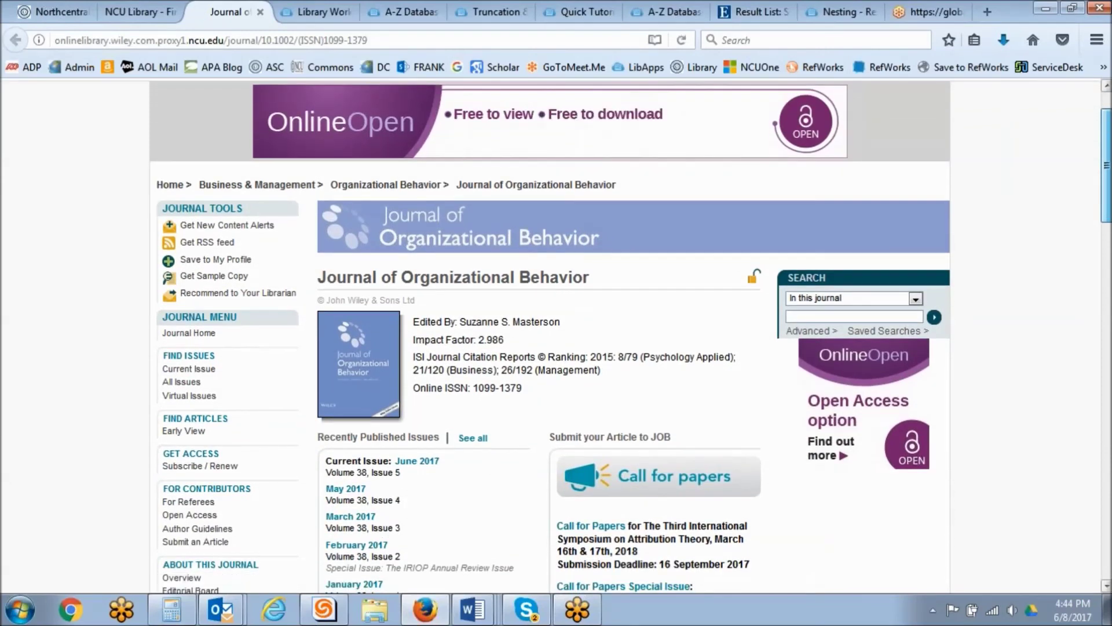
scroll(550, 336, down, 2)
scroll(550, 336, down, 1)
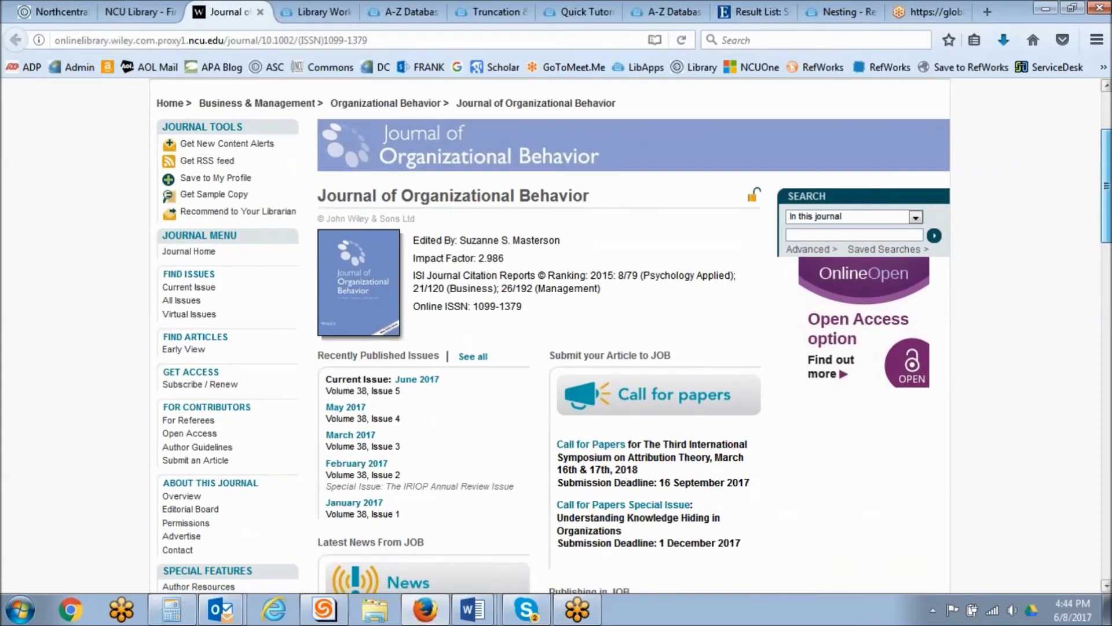
scroll(829, 204, down, 1)
click(817, 224)
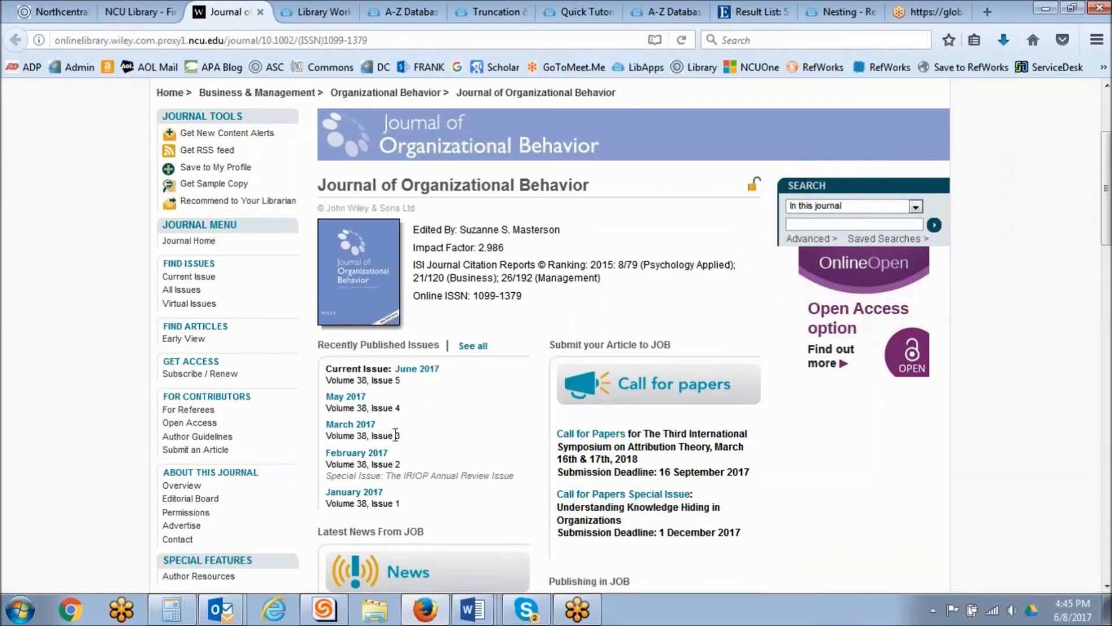
click(183, 289)
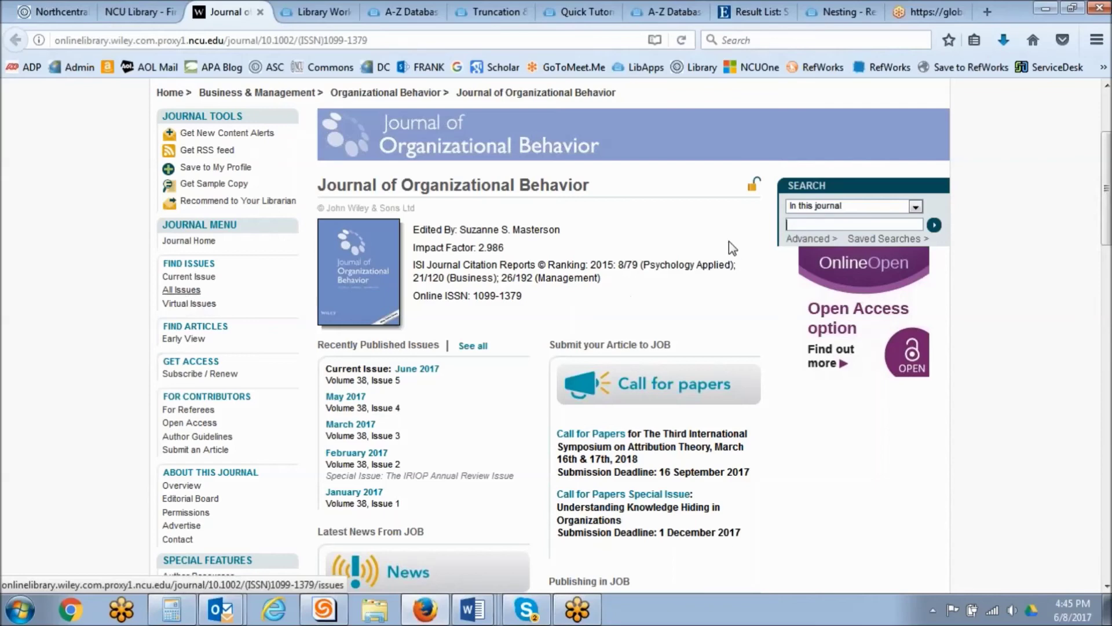
Step: Search within the Journal of Organizational Behavior for the exact phrase "employee engagement"
click(824, 225)
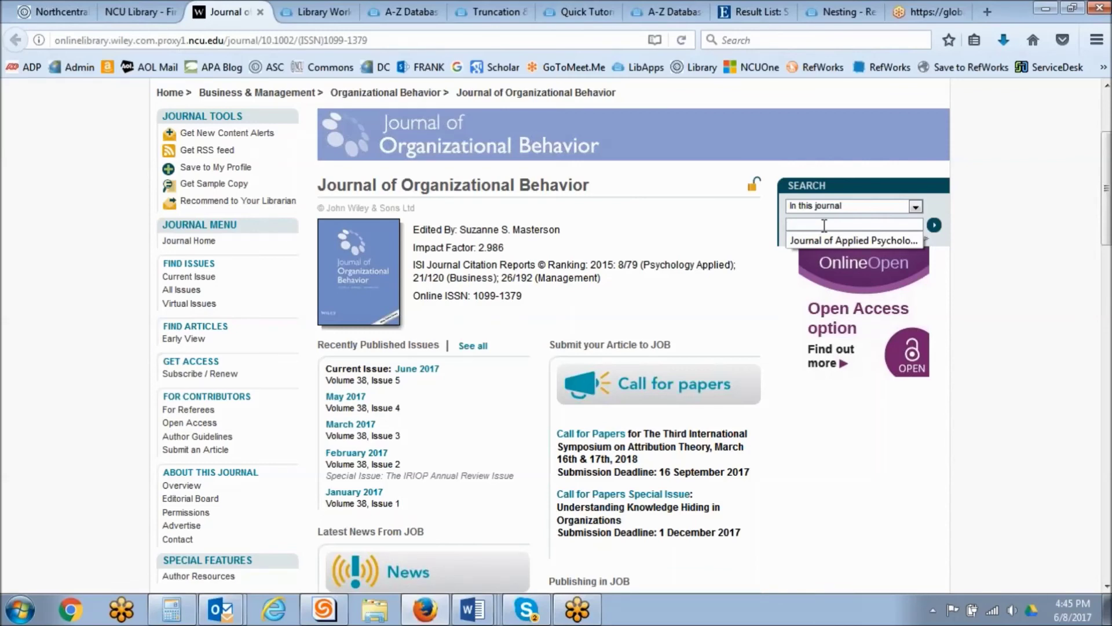
text("emp)
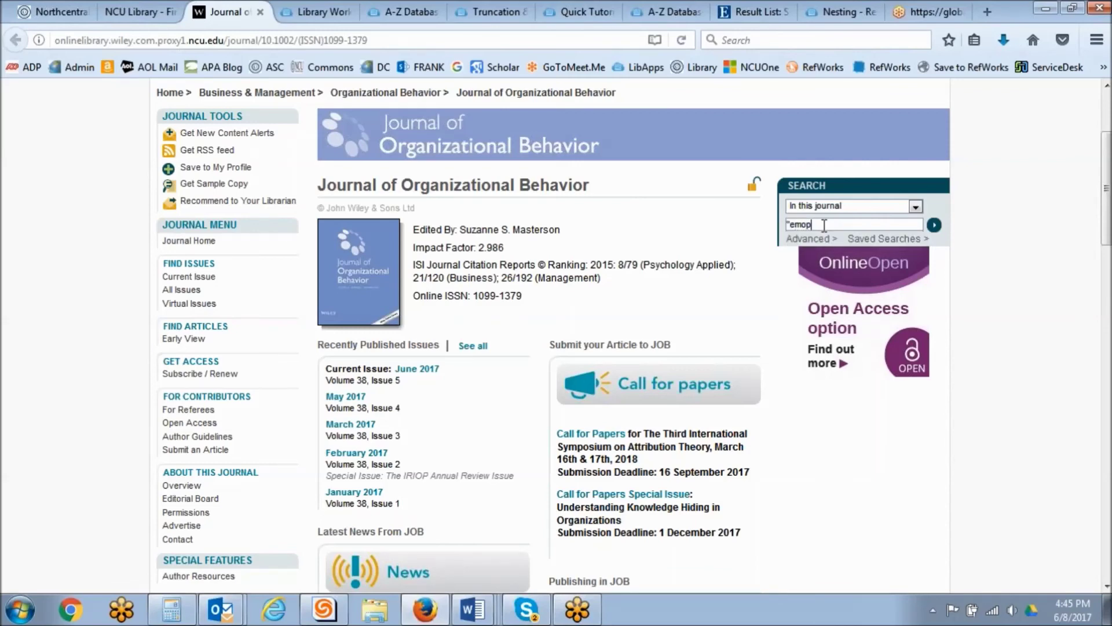
text(loyee engagement")
click(934, 224)
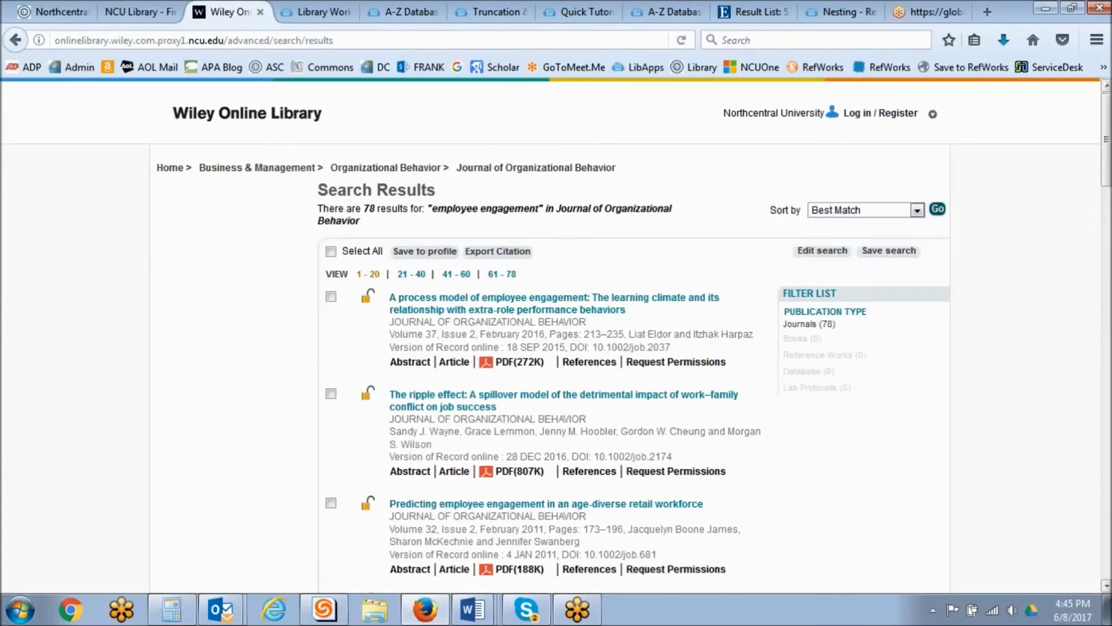
Step: Highlight the summary line of the employee engagement search and return to the library's journal title results
drag(368, 209, 688, 208)
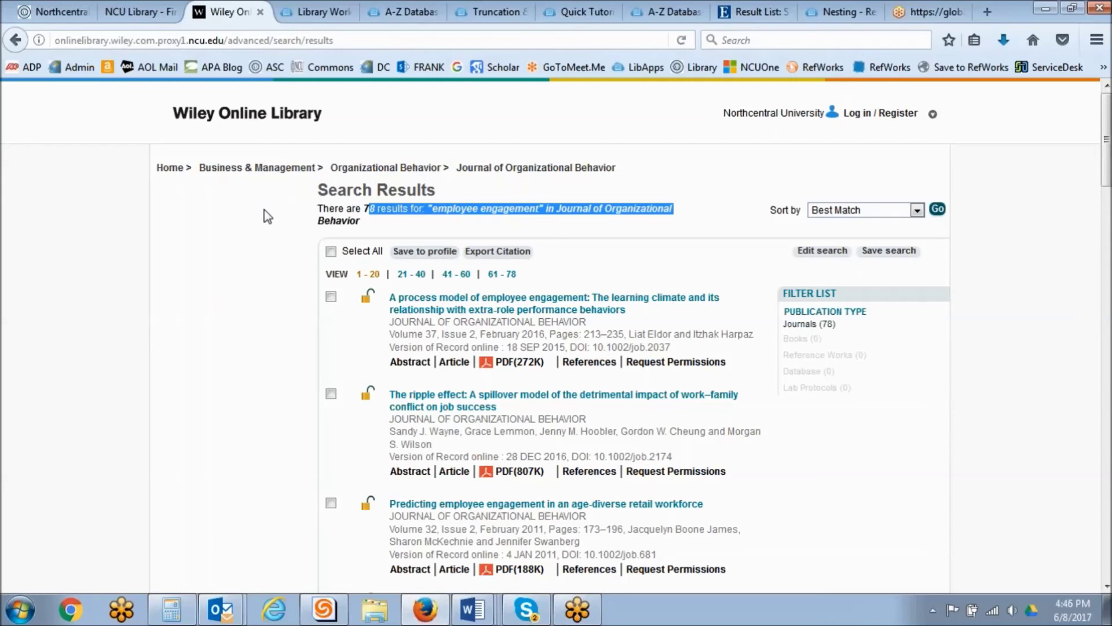
click(150, 11)
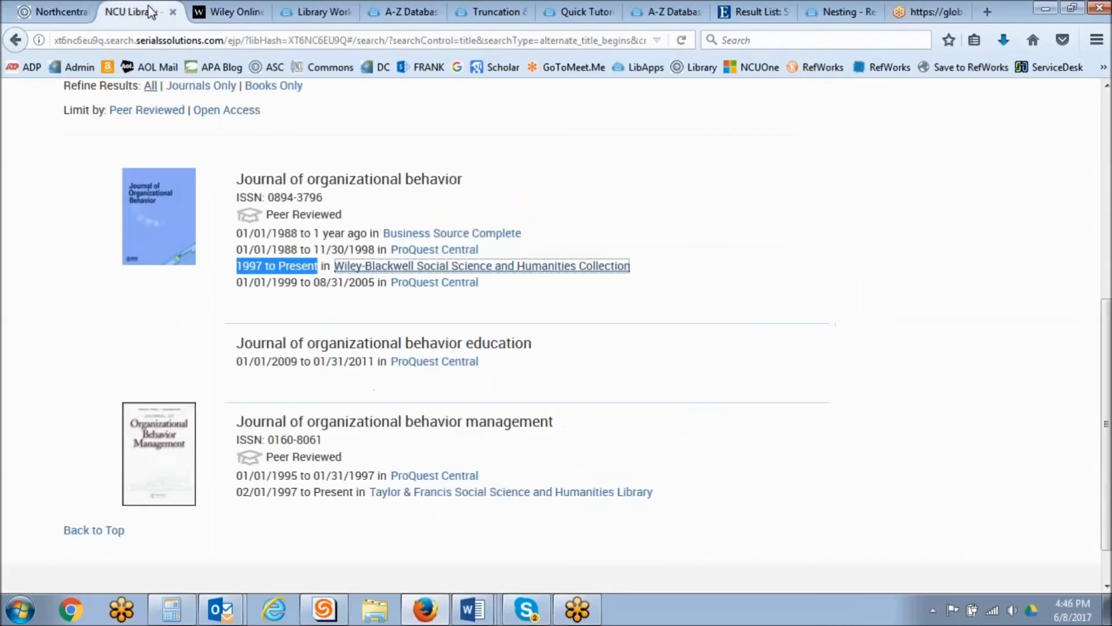
Step: Return to the library home page and open its Dissertation Resources list, down to the ProQuest databases
click(75, 12)
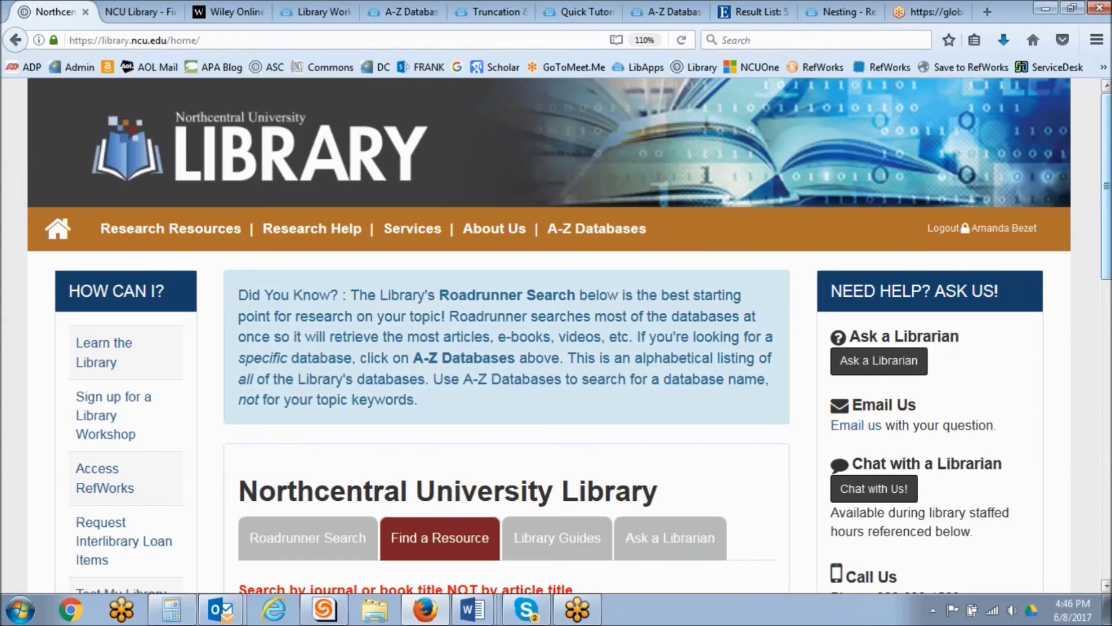
mouse_move(161, 233)
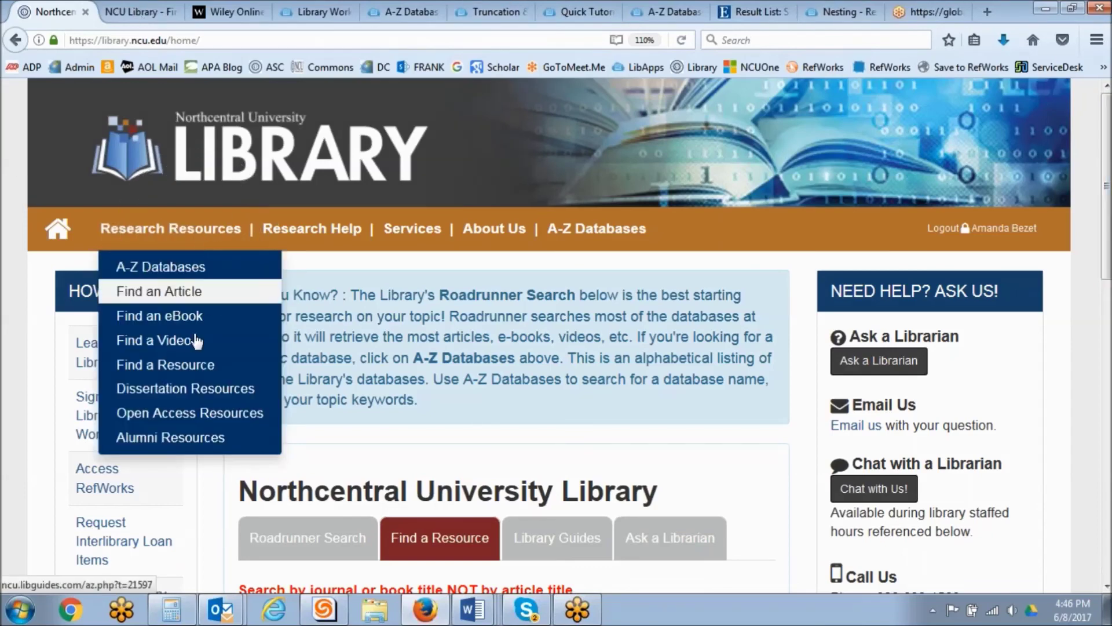
click(195, 394)
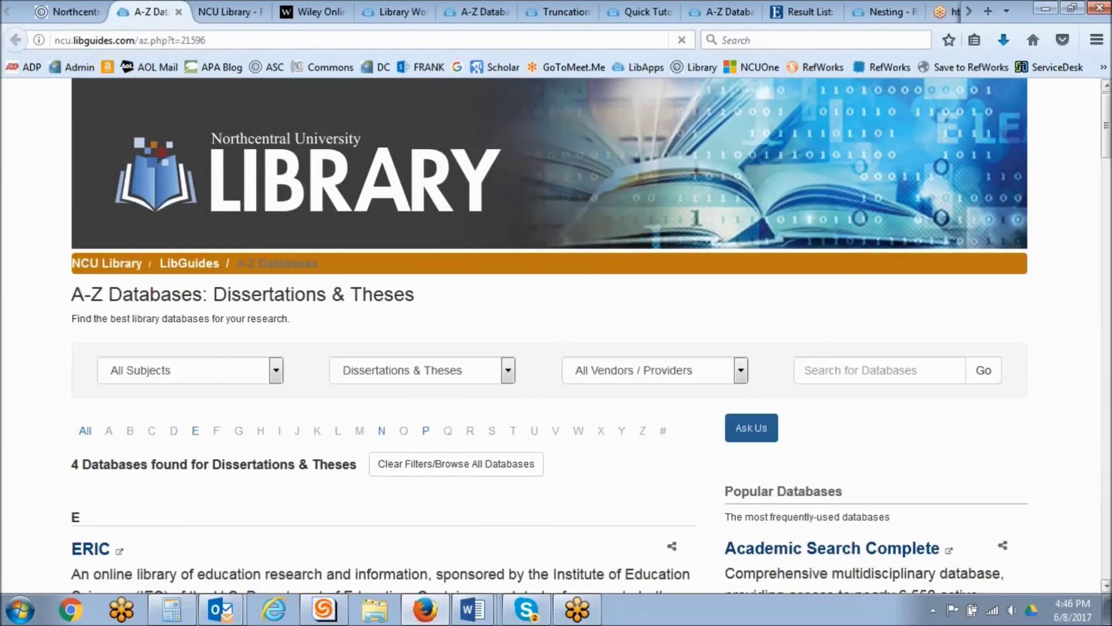
scroll(550, 336, down, 3)
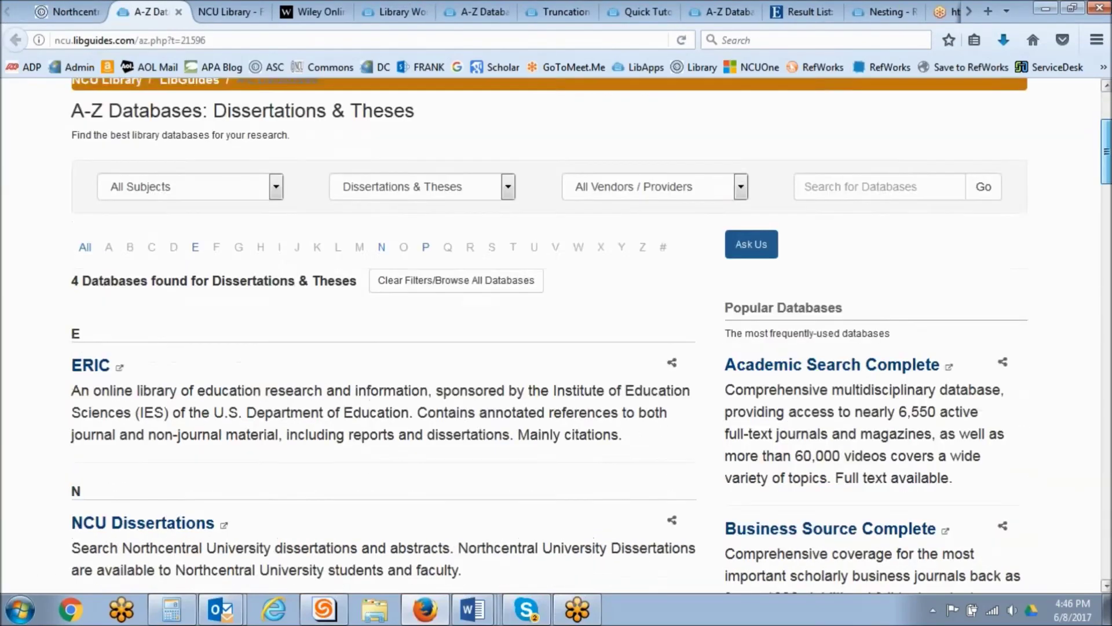
scroll(313, 318, down, 6)
Step: Point out the ProQuest Dissertations & Theses @ Northcentral University entry and open ProQuest Dissertations & Theses Global
click(243, 366)
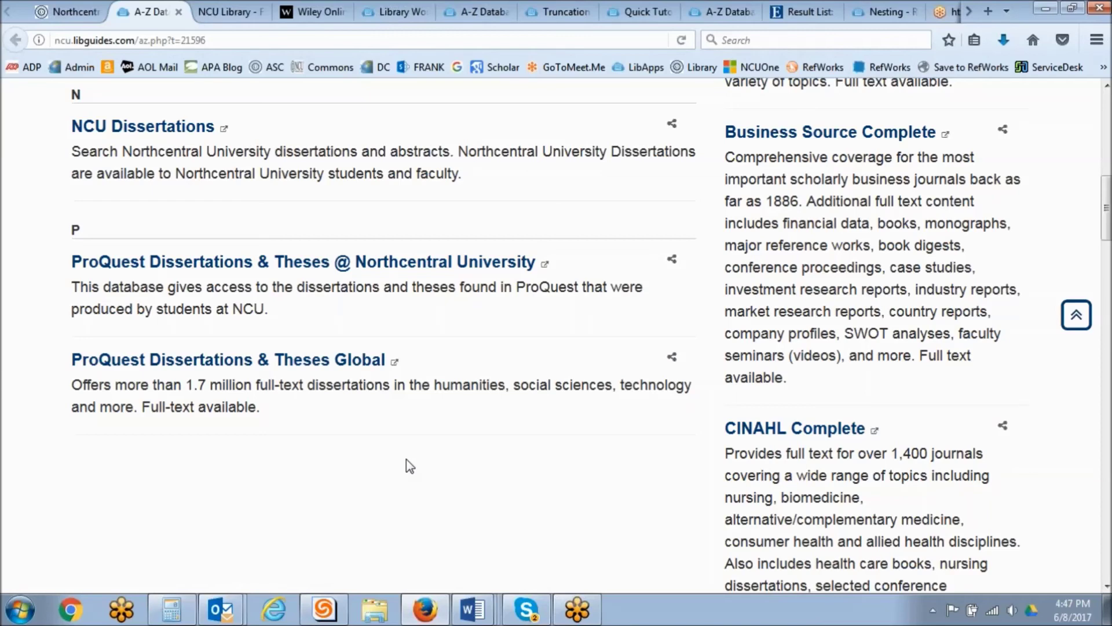
click(362, 263)
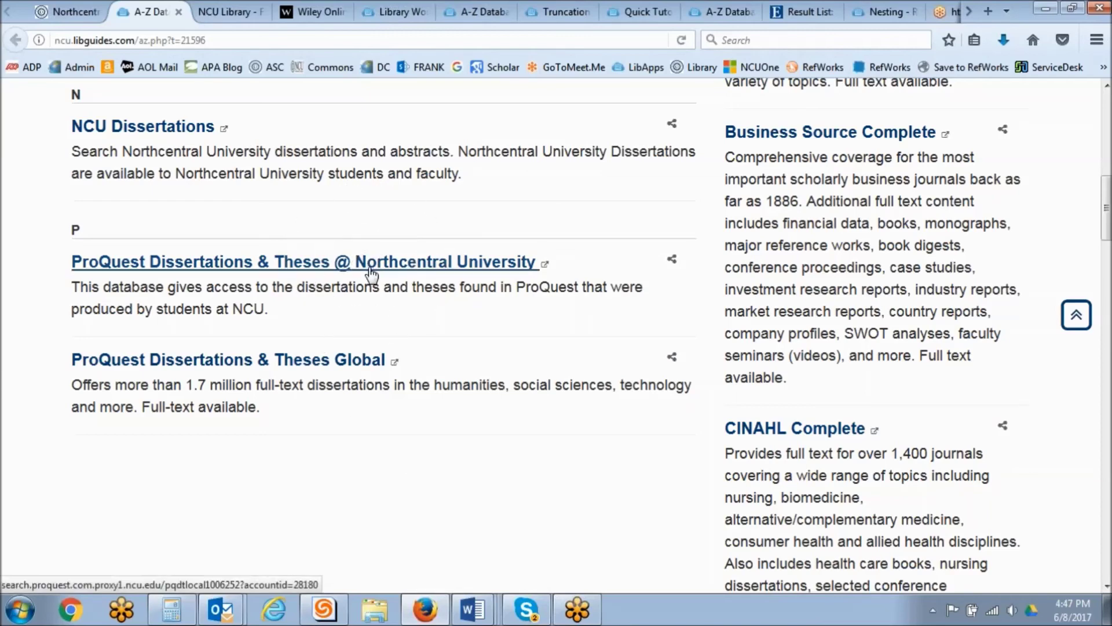
click(375, 263)
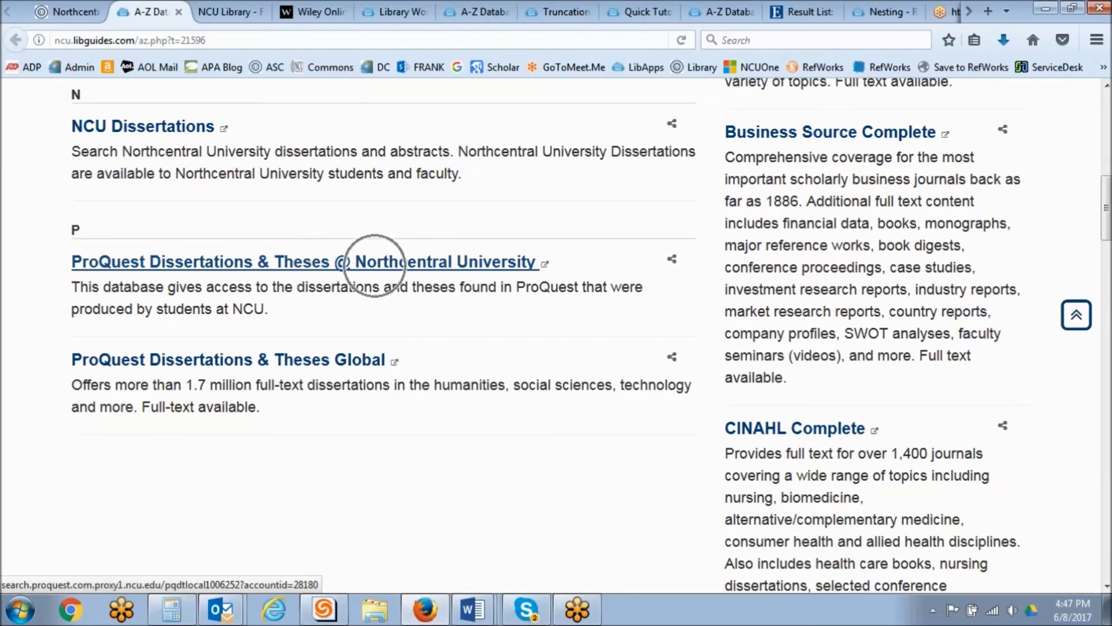
click(314, 364)
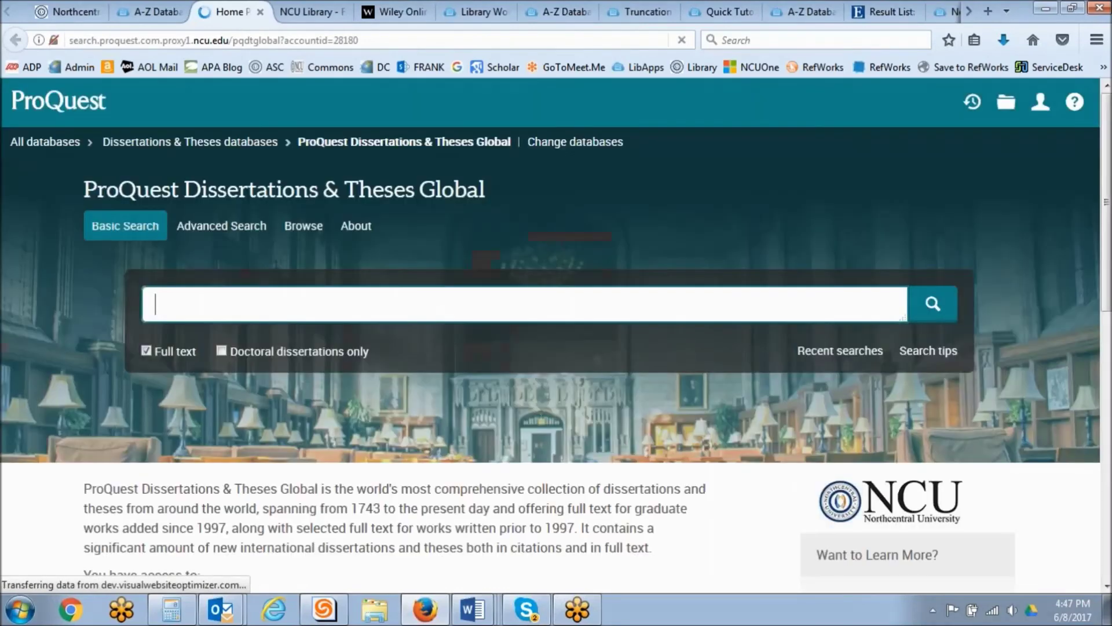
Step: Switch ProQuest Dissertations & Theses Global to Advanced Search and enter "employee engagement" in quotation marks as the first search phrase
click(145, 351)
click(215, 234)
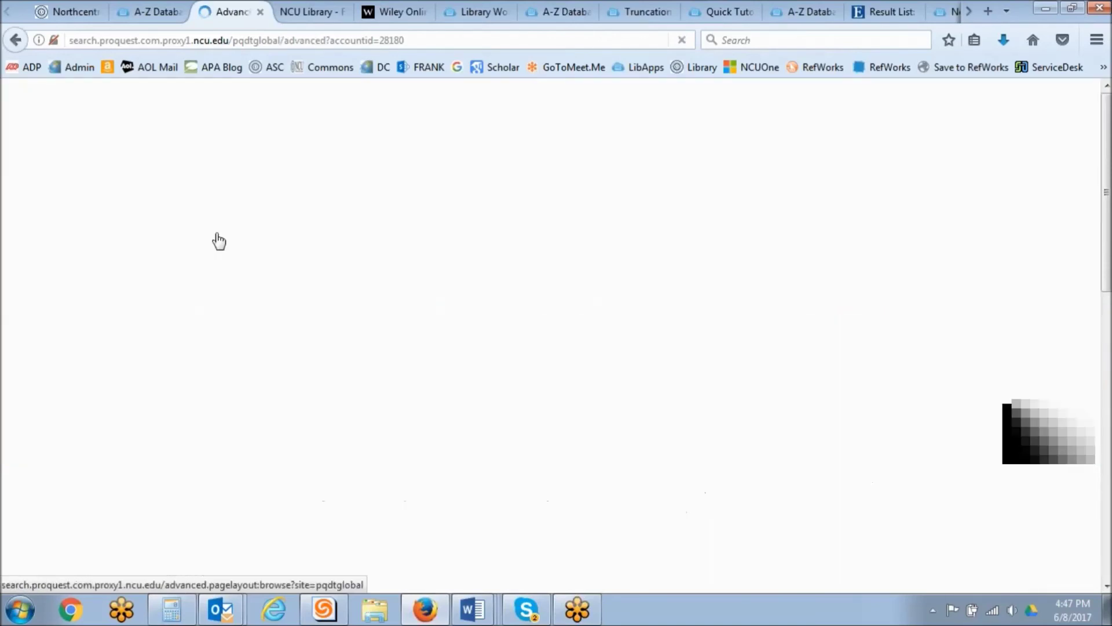
text("employee )
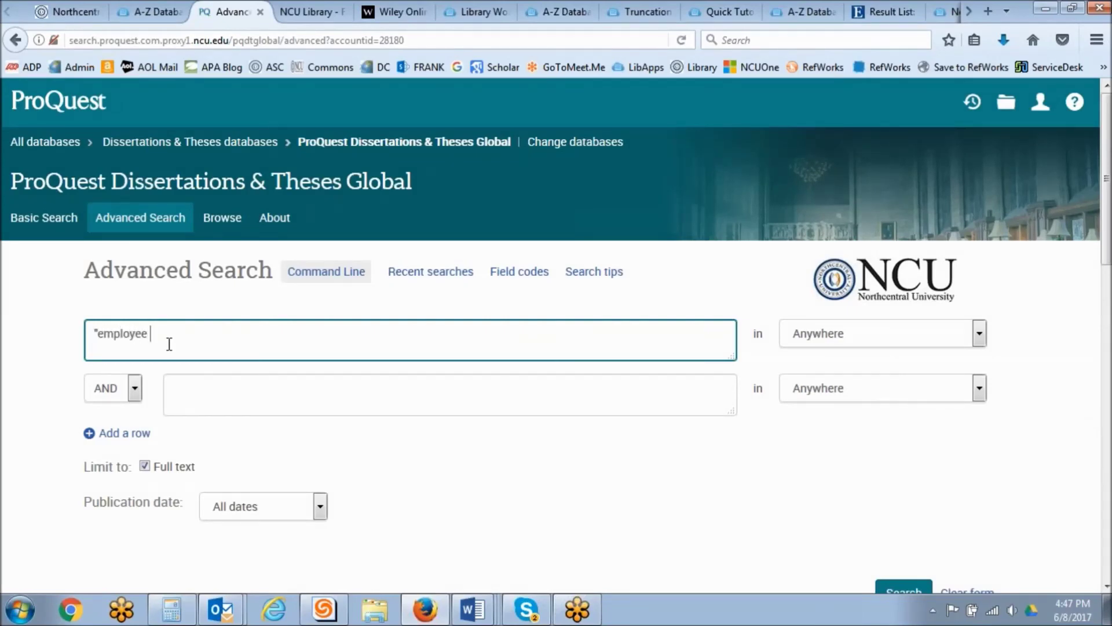
text(engagement")
Step: Add "job satisfaction" in quotation marks as the second phrase, joined with AND, and run the search
key(Tab)
key(Tab)
key(Tab)
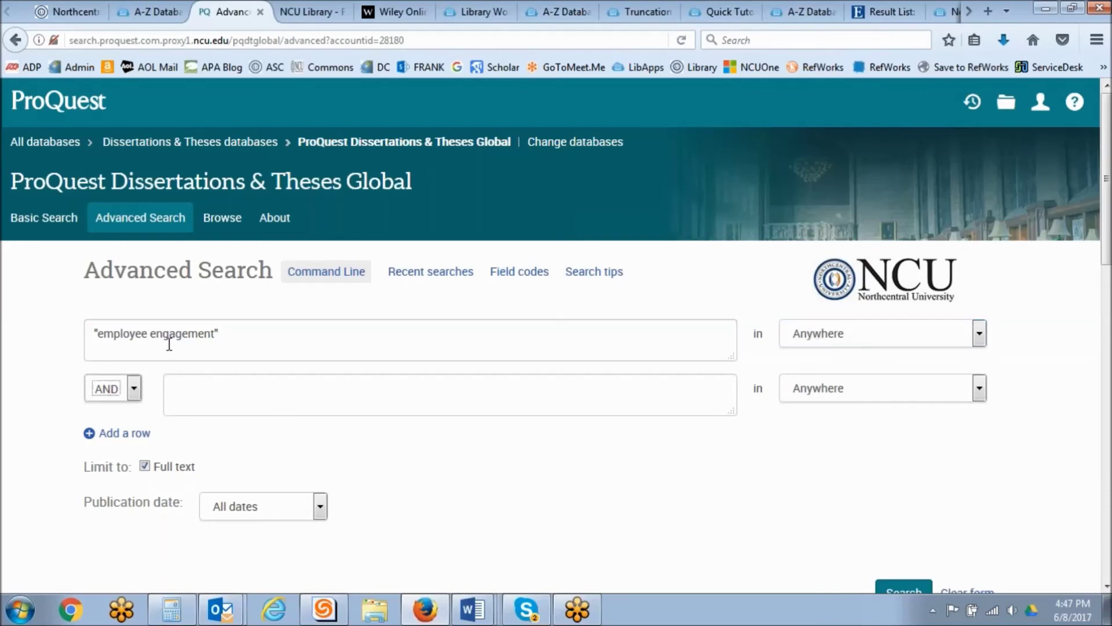
text("job satisfa)
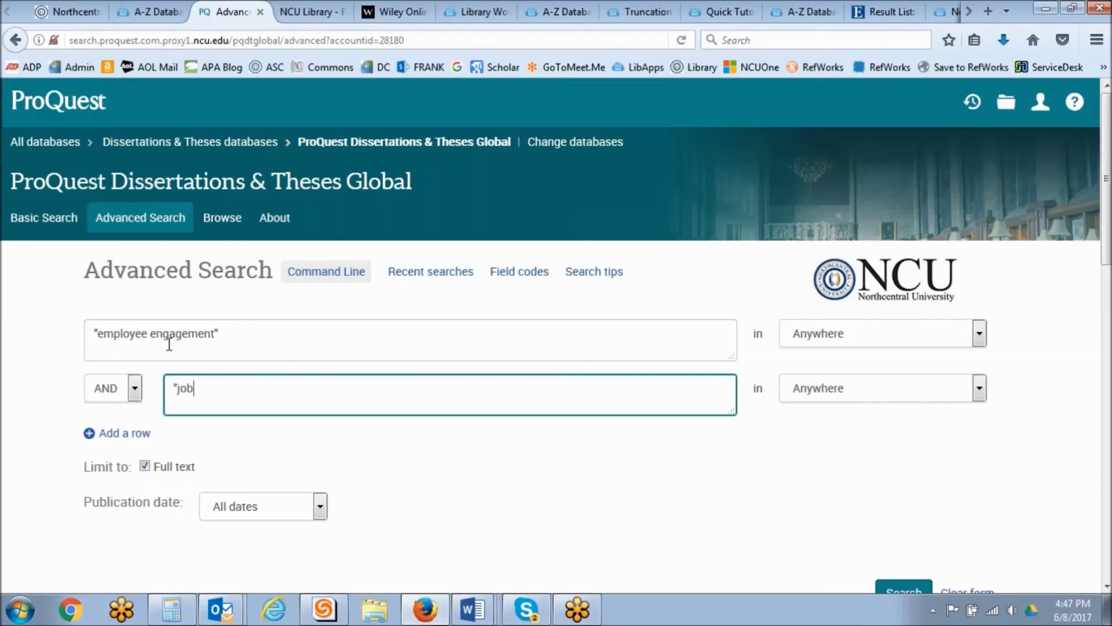
text(ction")
scroll(423, 461, down, 2)
click(905, 524)
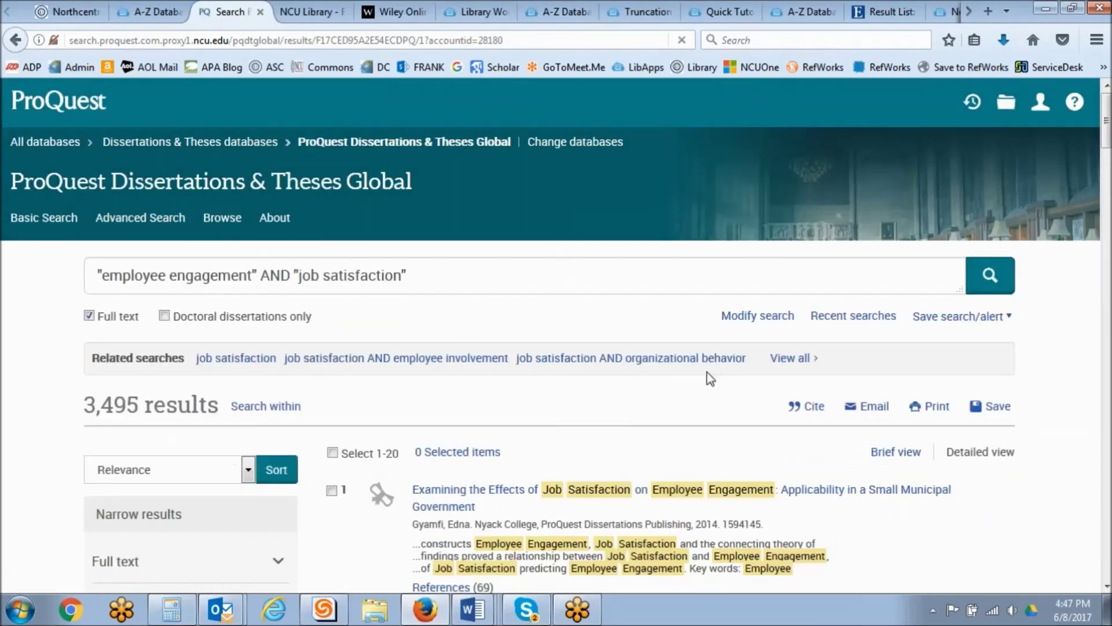
Step: Limit the results to doctoral dissertations only and rerun the search
click(240, 319)
click(165, 317)
click(1001, 291)
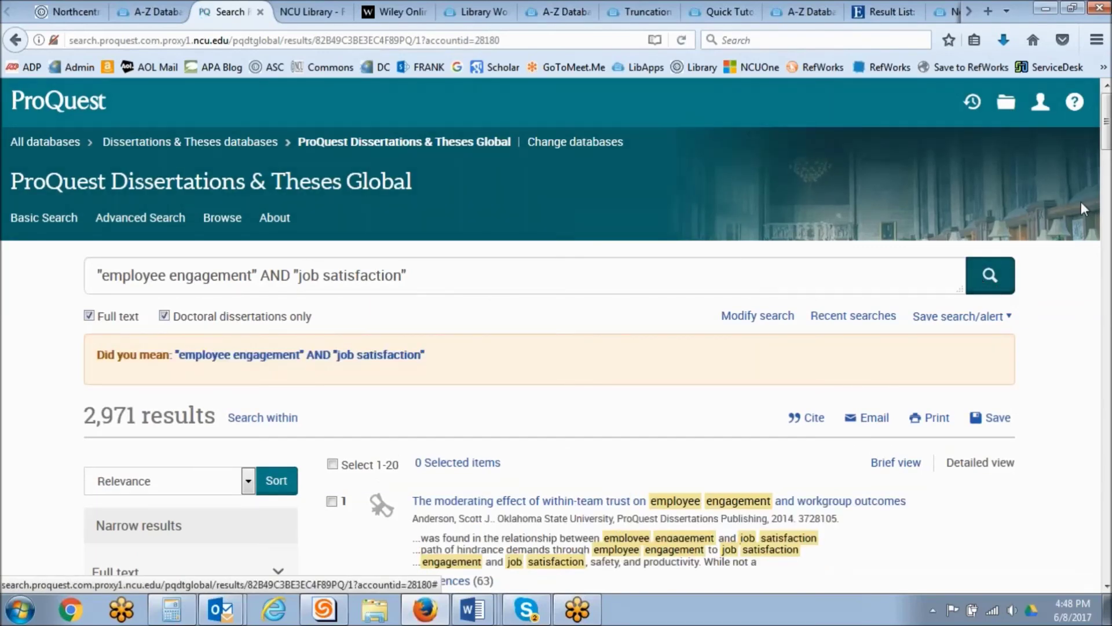
Step: Highlight the result count and view the available sort orders for the dissertation results, leaving the list sorted by relevance
scroll(91, 296, down, 2)
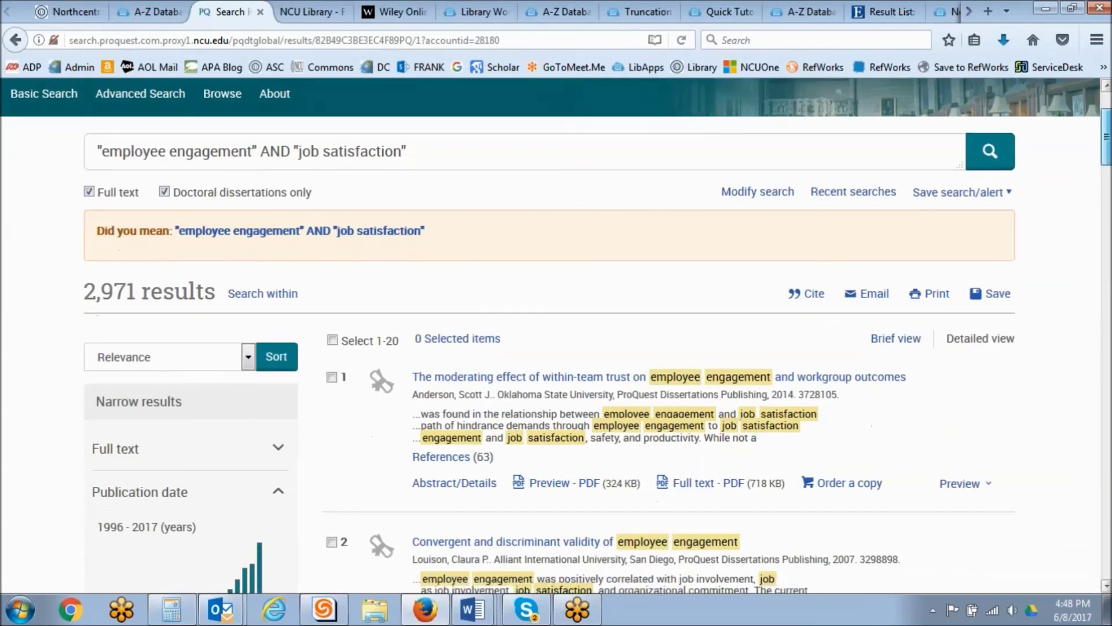
double_click(132, 293)
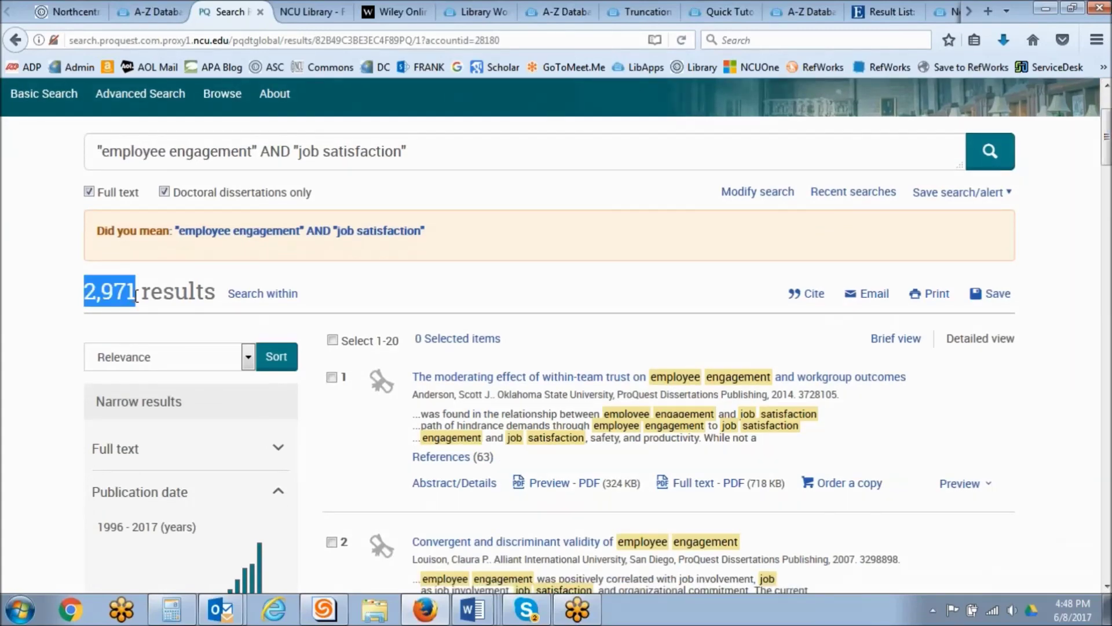
scroll(256, 568, down, 1)
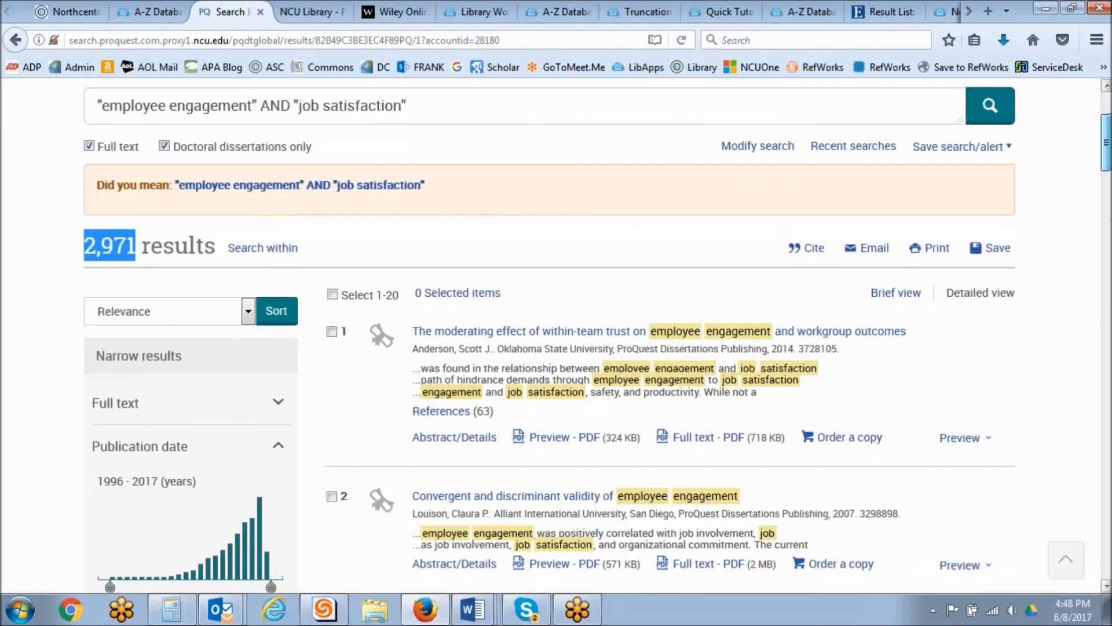
scroll(256, 568, down, 2)
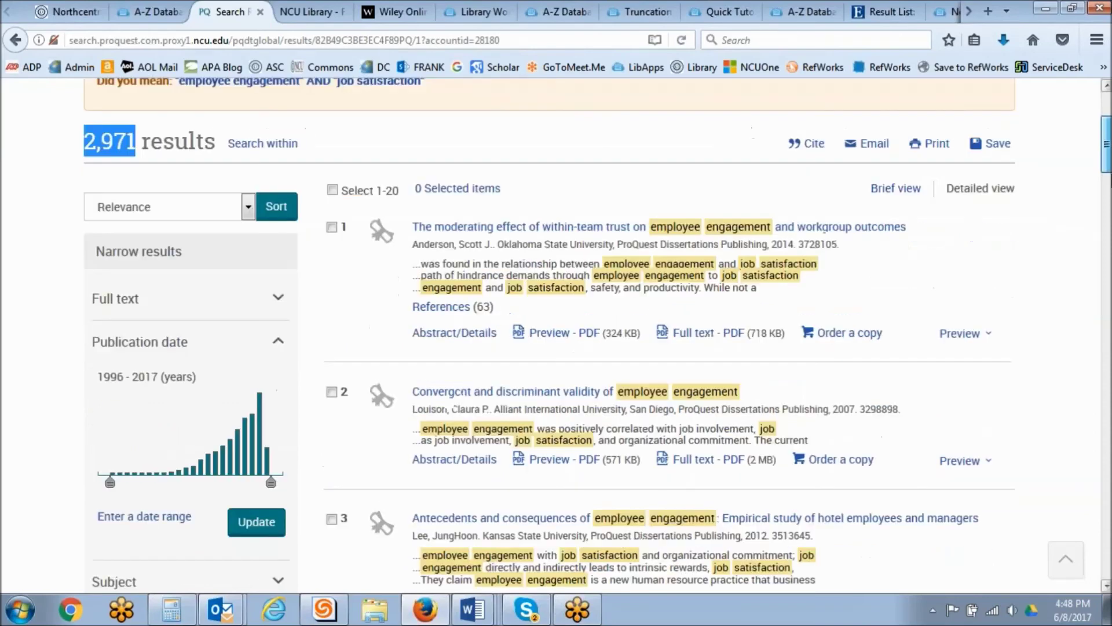
click(247, 206)
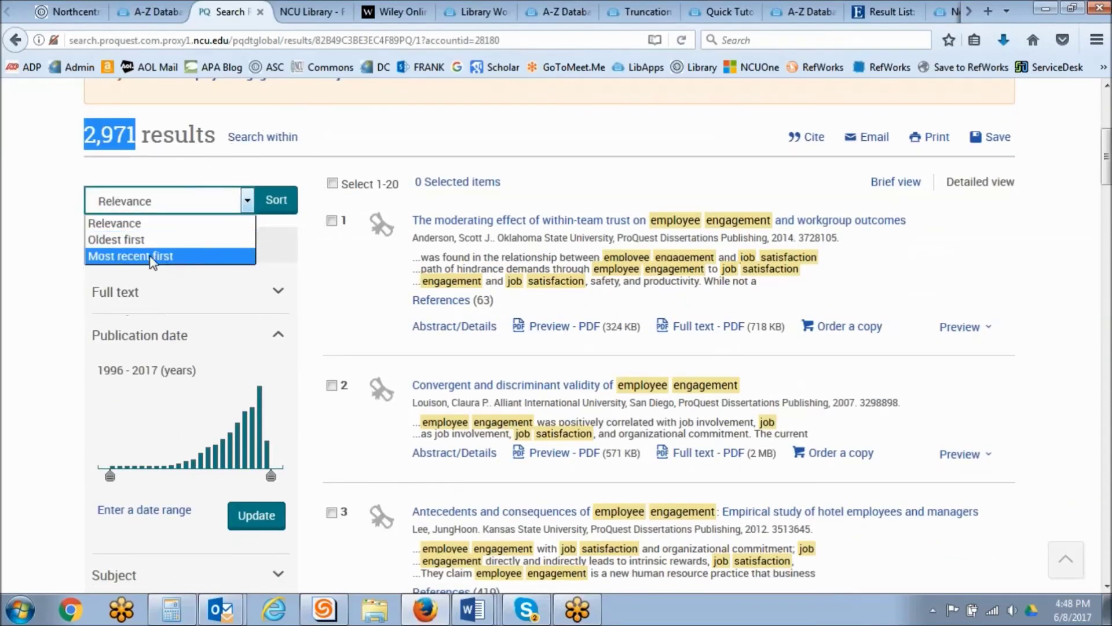
click(25, 199)
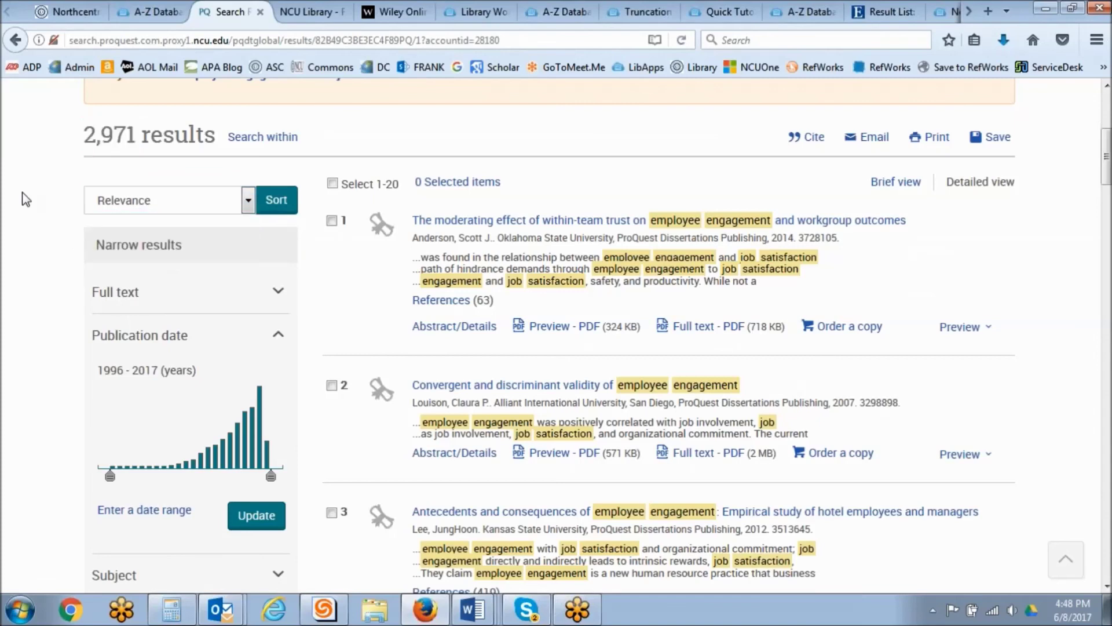
Step: Open the abstract and details of the fifth result, on employee engagement, job satisfaction and organizational commitment among managerial professionals
drag(1107, 156, 1092, 186)
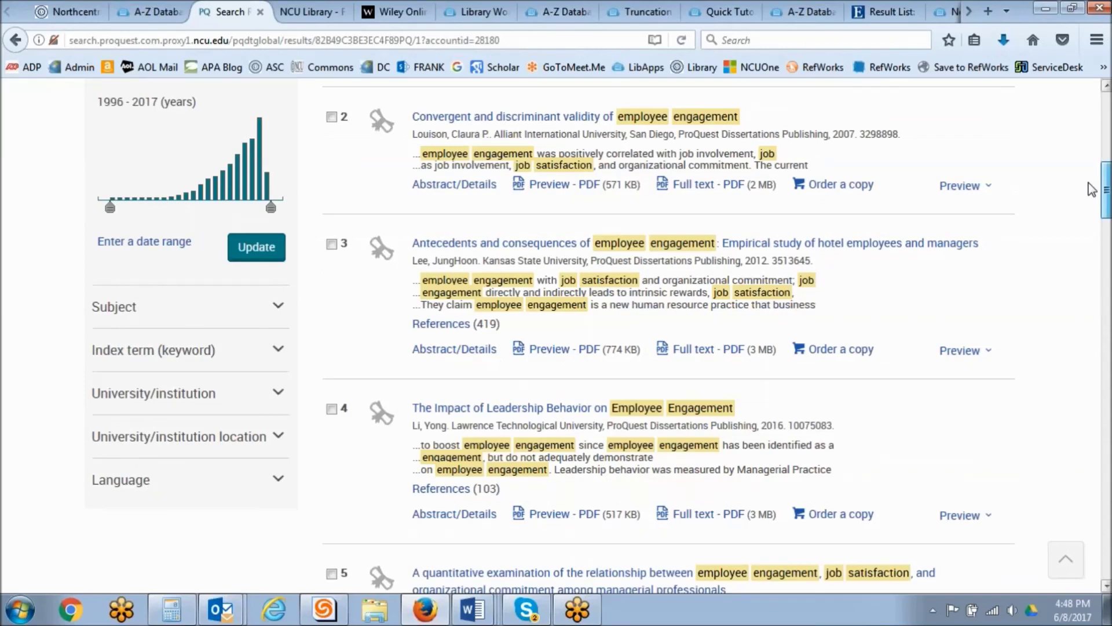
scroll(1083, 189, down, 2)
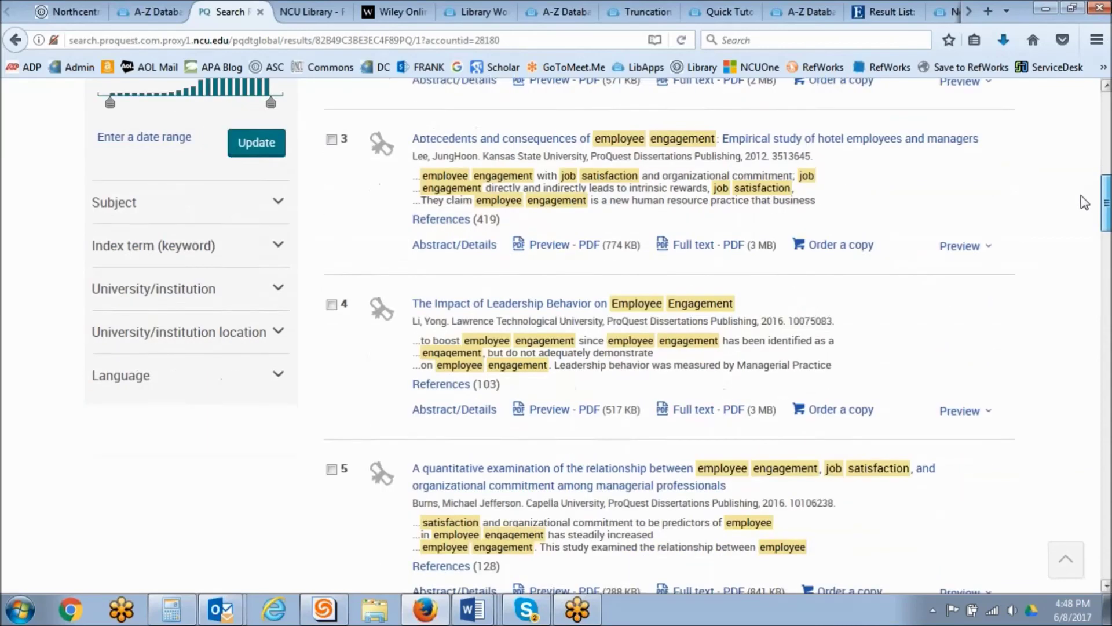
scroll(1081, 208, down, 3)
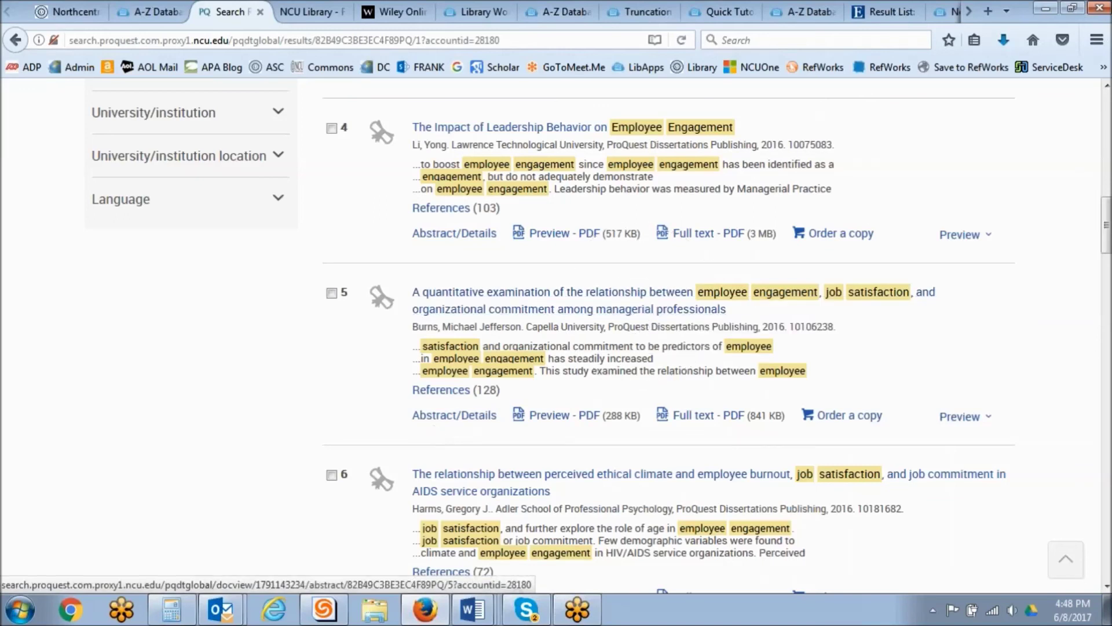
click(445, 418)
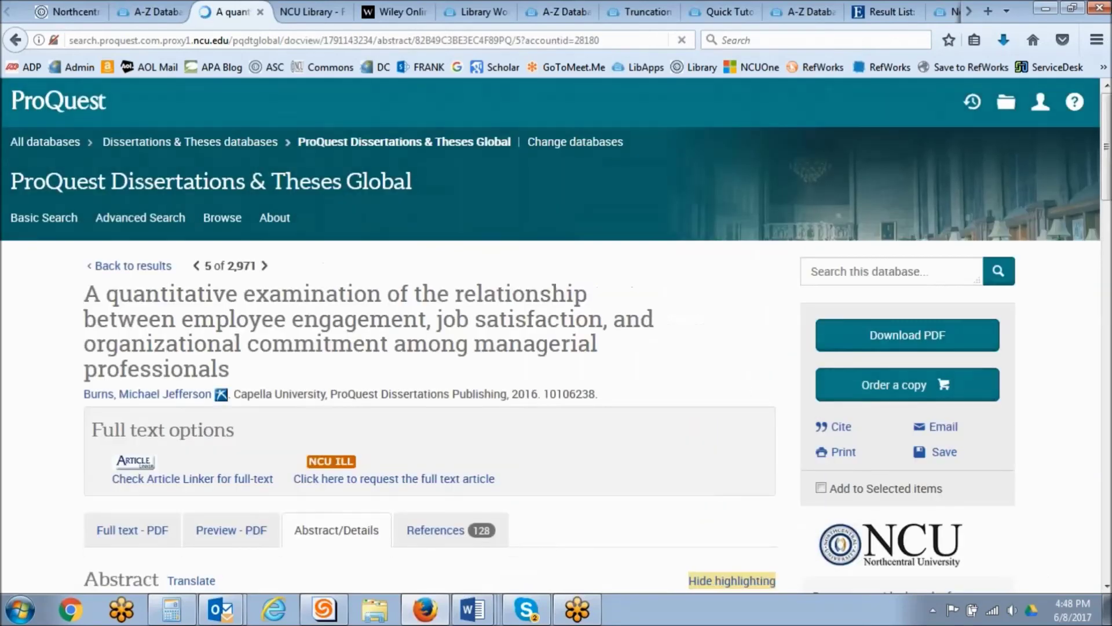
drag(1106, 172, 1081, 231)
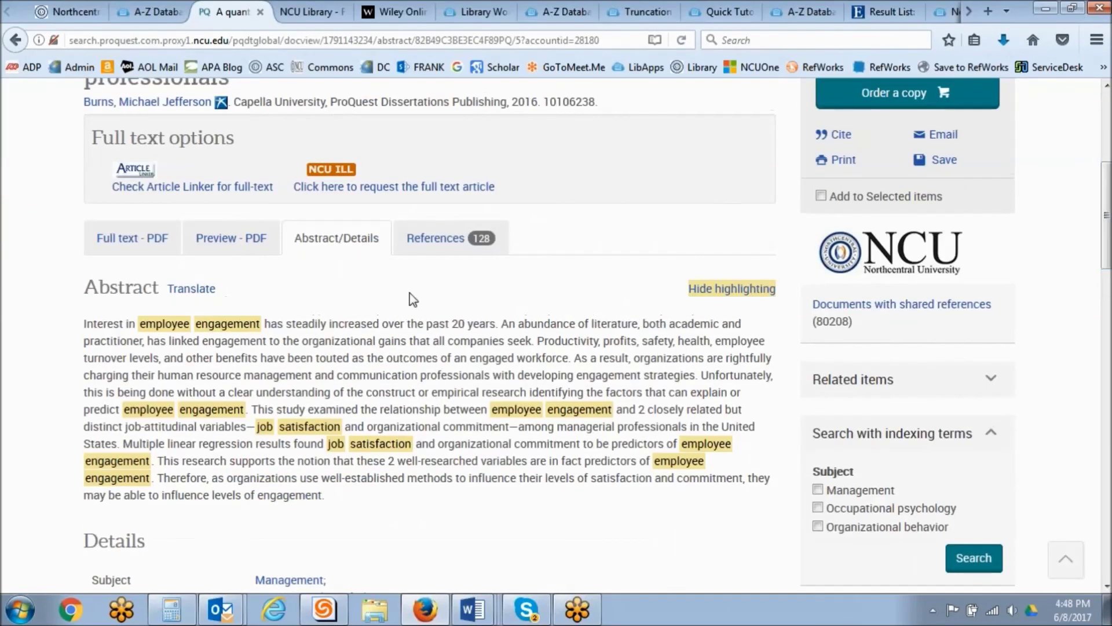
Step: Open the dissertation's References list and examine the full-text links offered for the cited articles
click(437, 248)
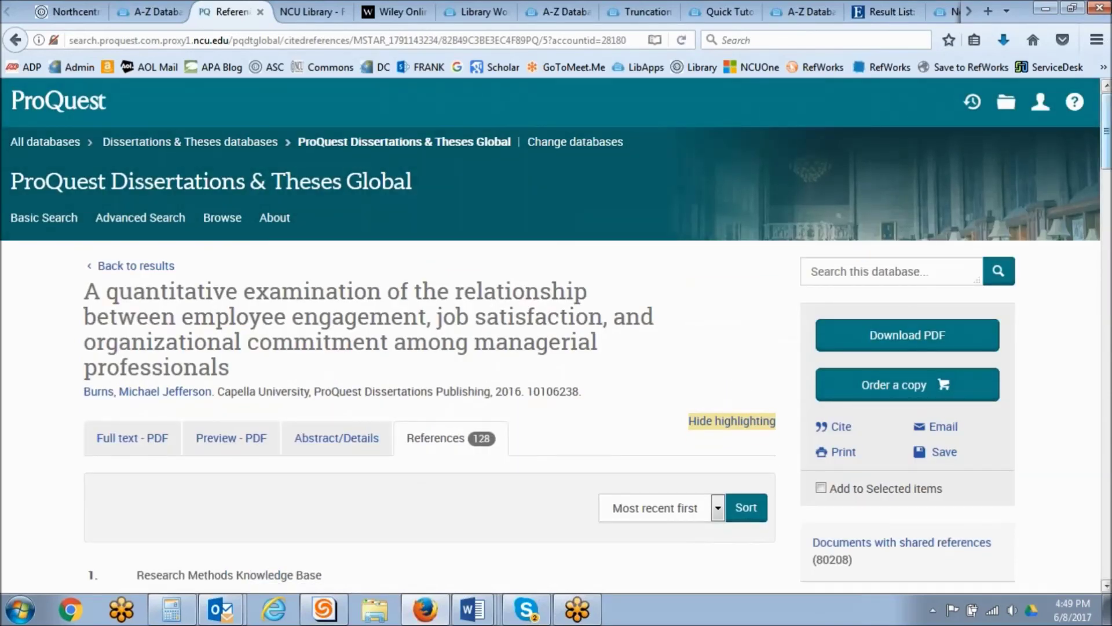
scroll(907, 301, down, 8)
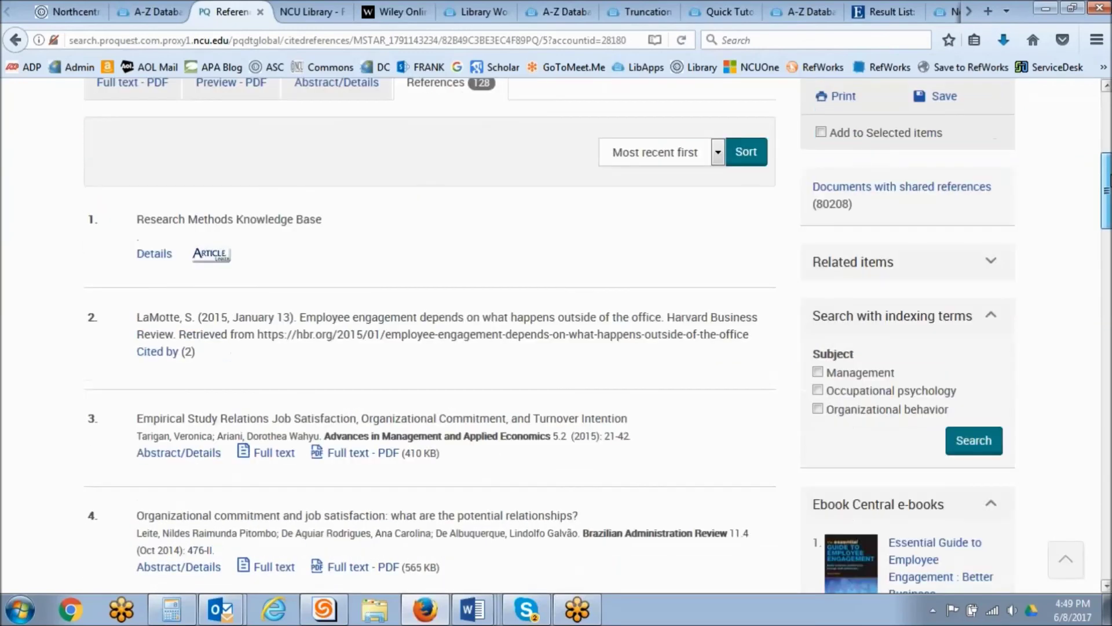
click(270, 355)
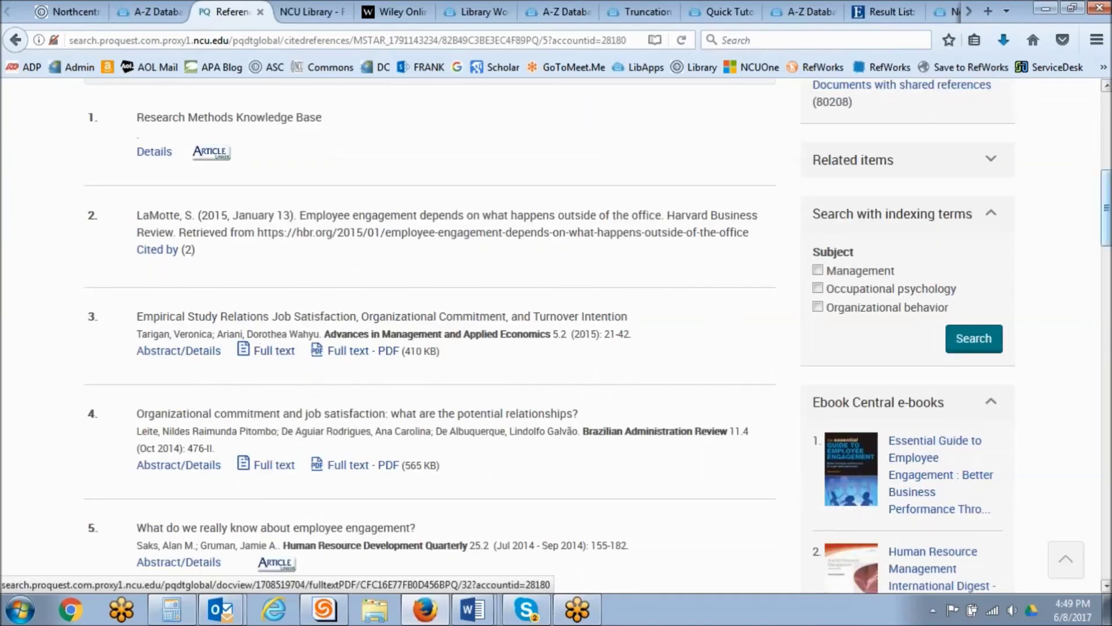
Step: Open the fifth reference, "What do we really know about employee engagement?", through its Article Linker
scroll(989, 290, down, 5)
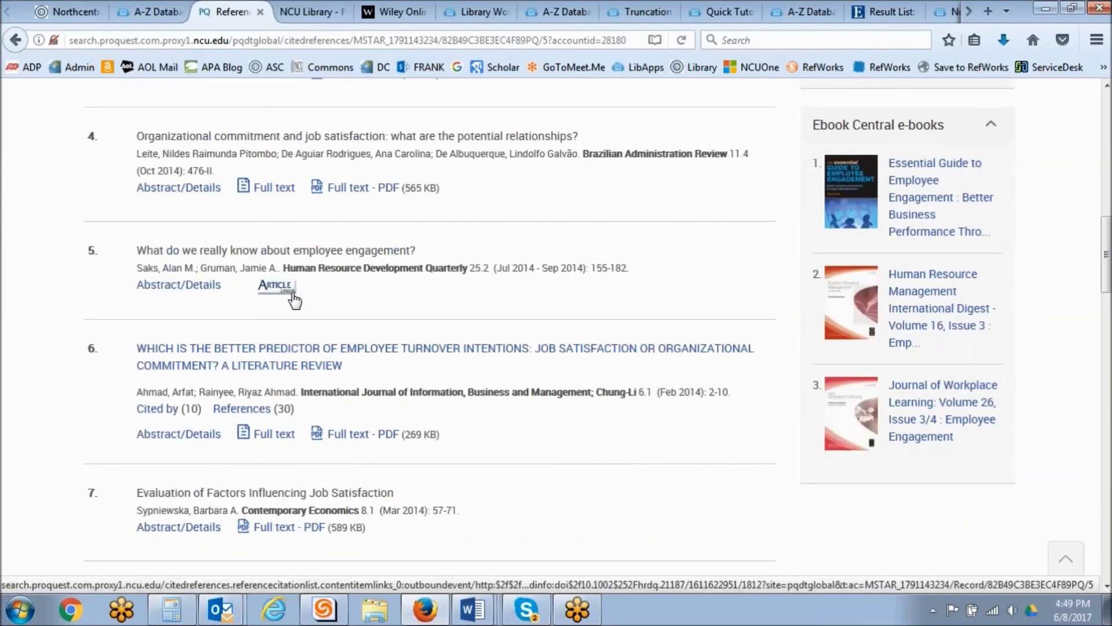
click(292, 294)
click(290, 297)
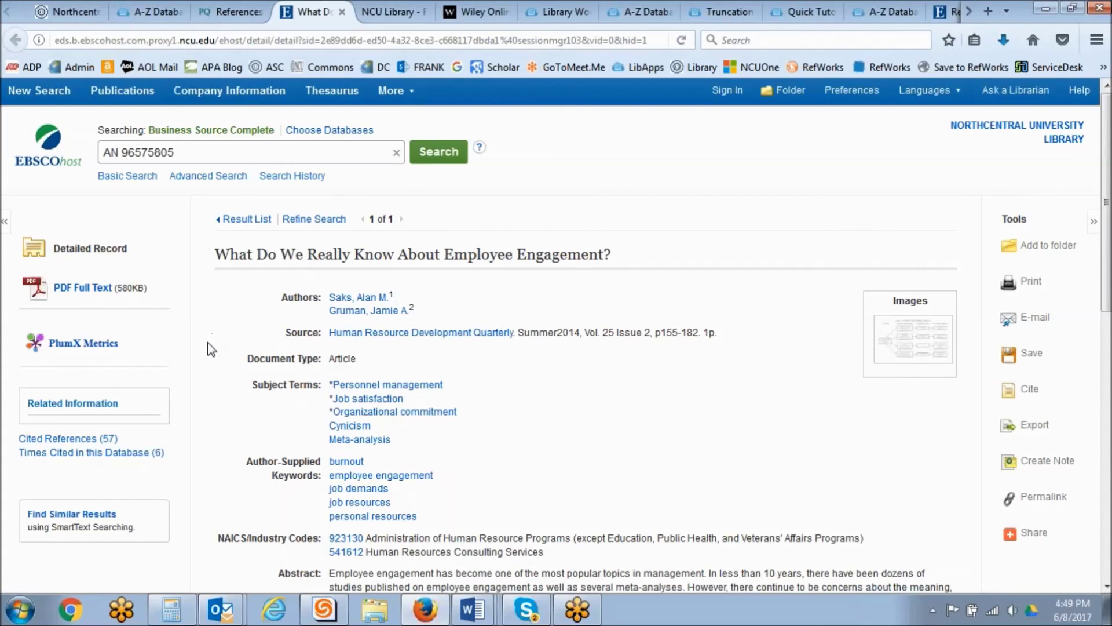
mouse_move(116, 344)
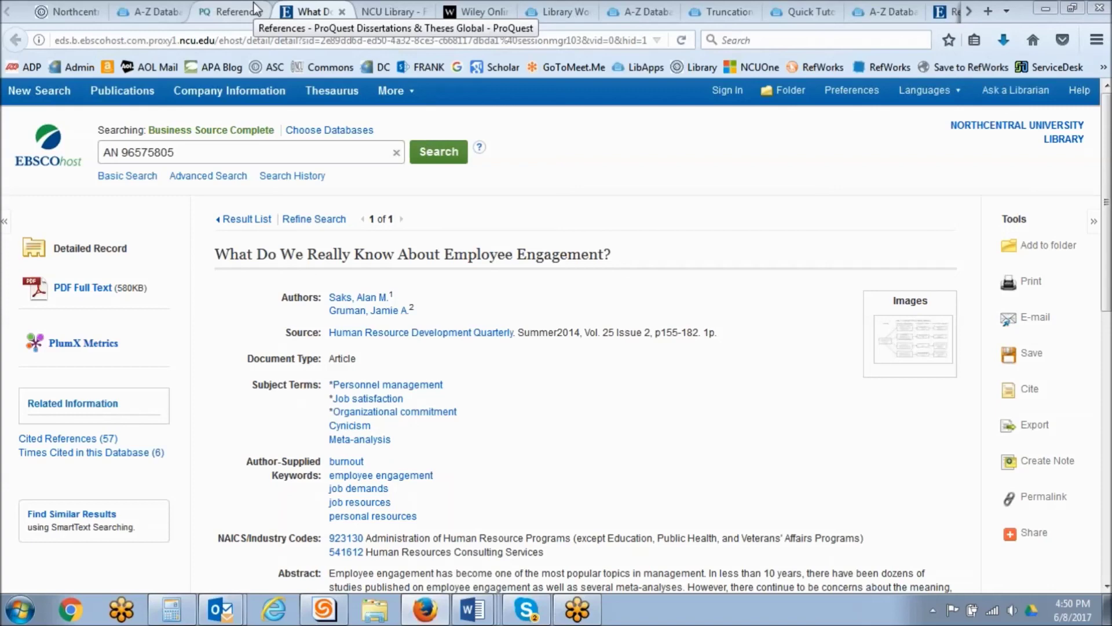
Step: Return to the start of the Dissertations & Theses database list and look briefly at the open Library Workshop Videos and Wiley pages
click(139, 13)
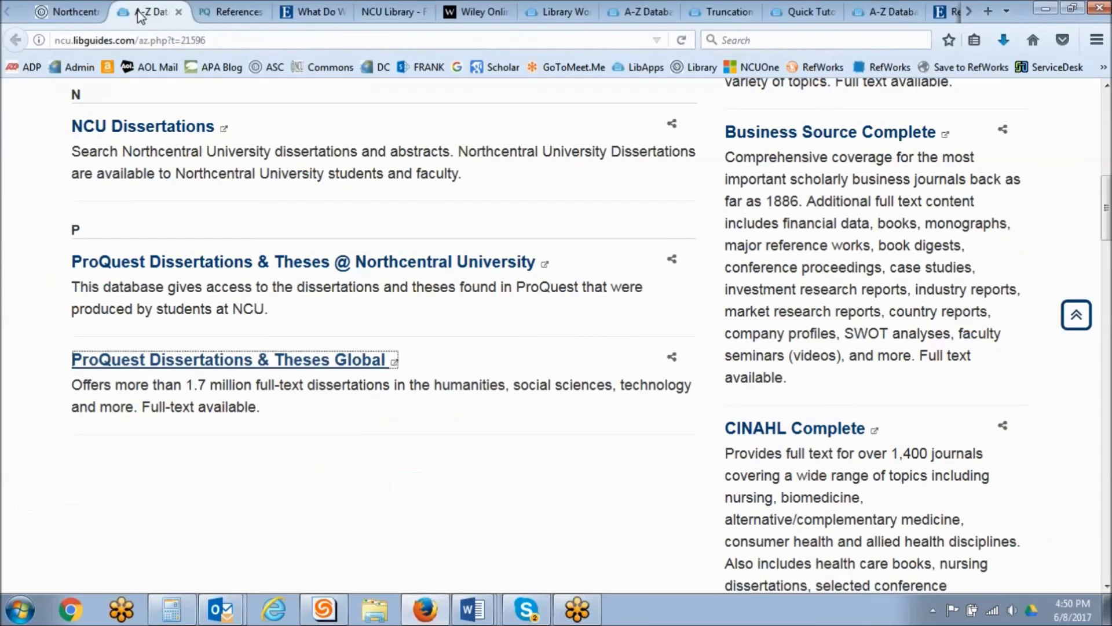
drag(1106, 208, 1107, 125)
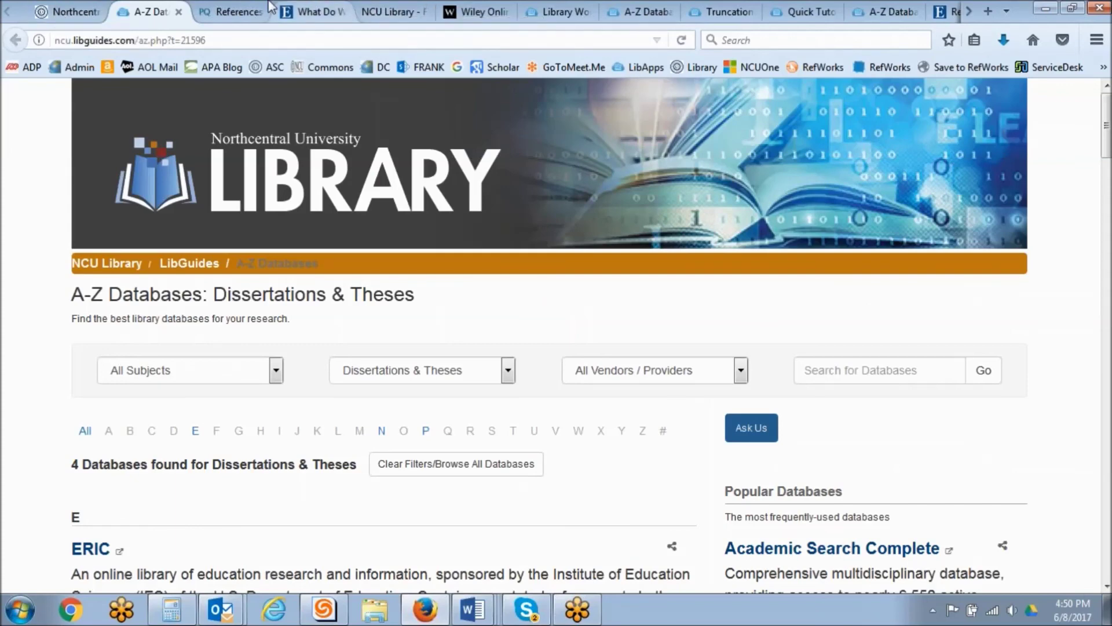
click(539, 12)
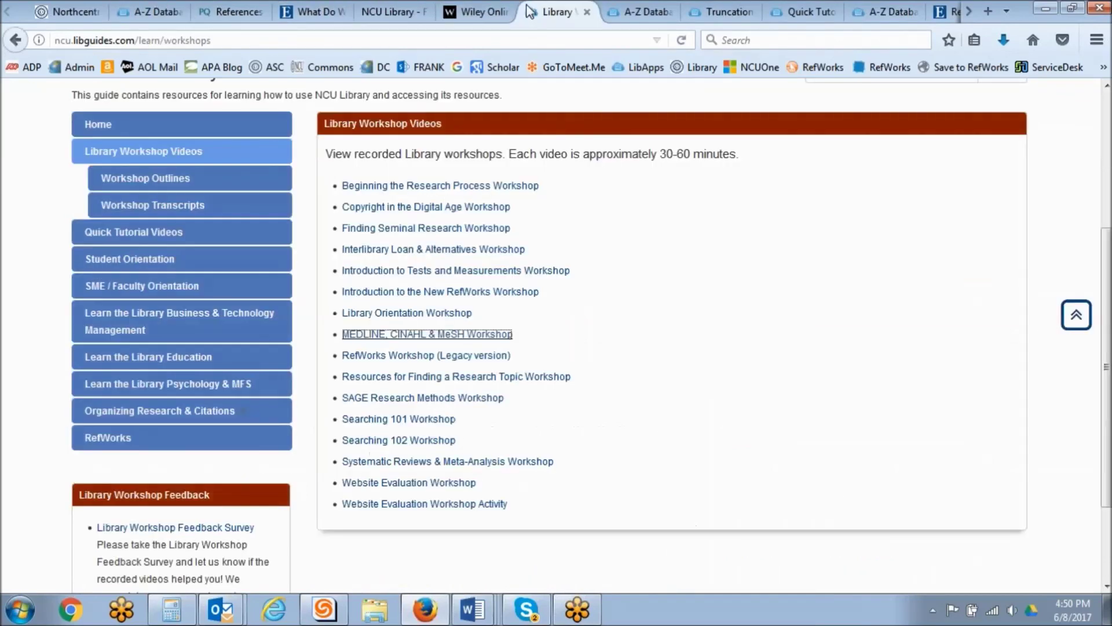
click(464, 12)
click(148, 8)
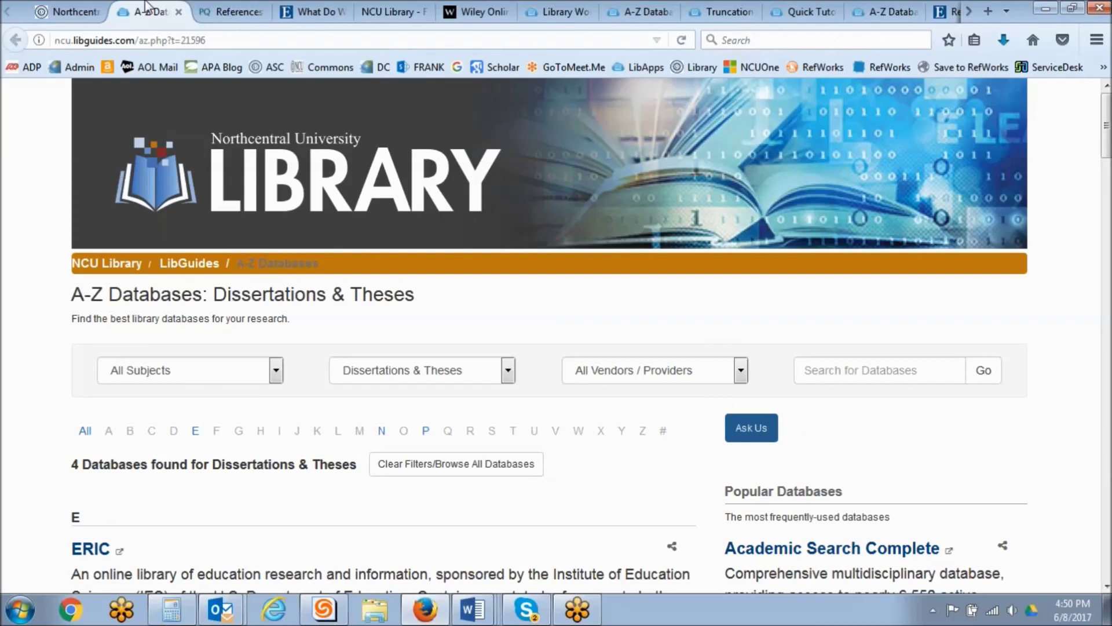
Step: Open the Learn the Library guide from the library home page and look over its sections and Quick Start Videos
click(67, 12)
mouse_move(338, 234)
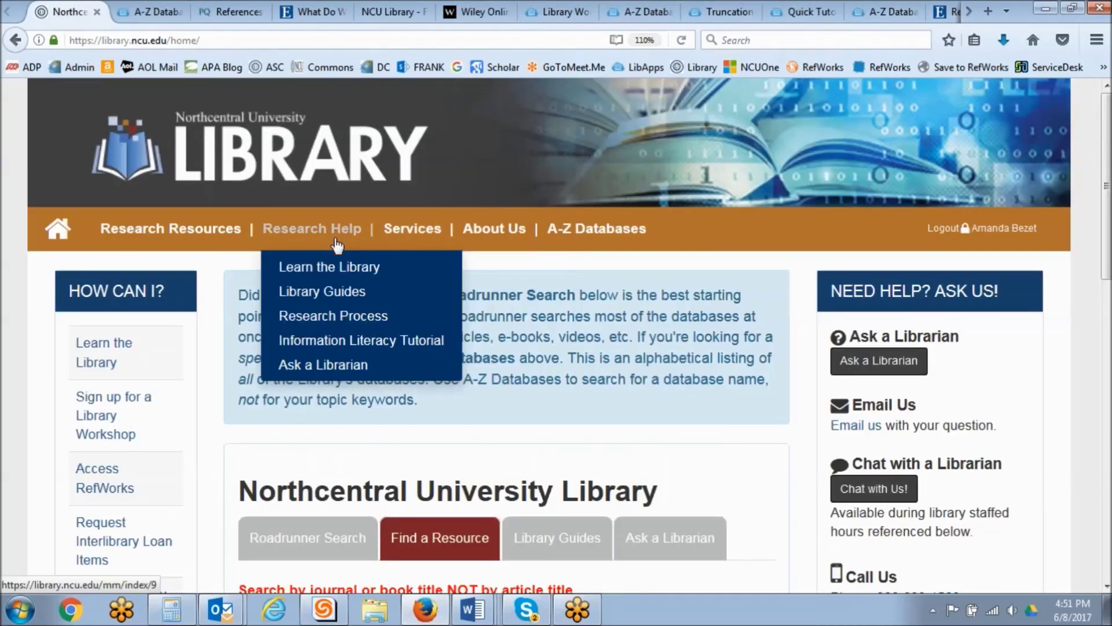
click(344, 268)
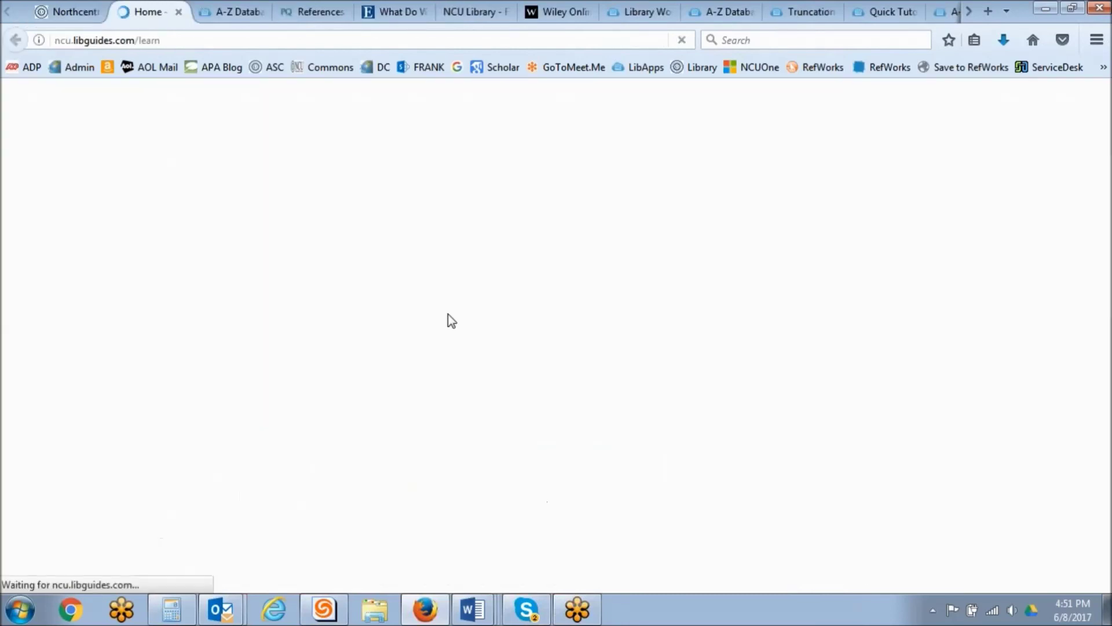
scroll(1106, 217, down, 3)
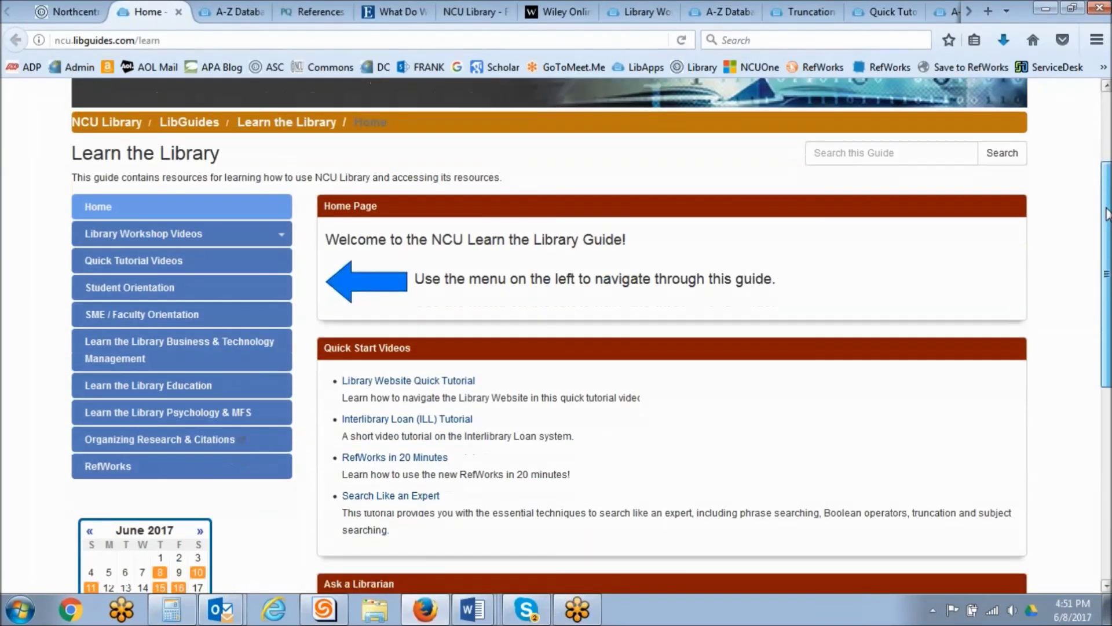
drag(1106, 218, 1097, 26)
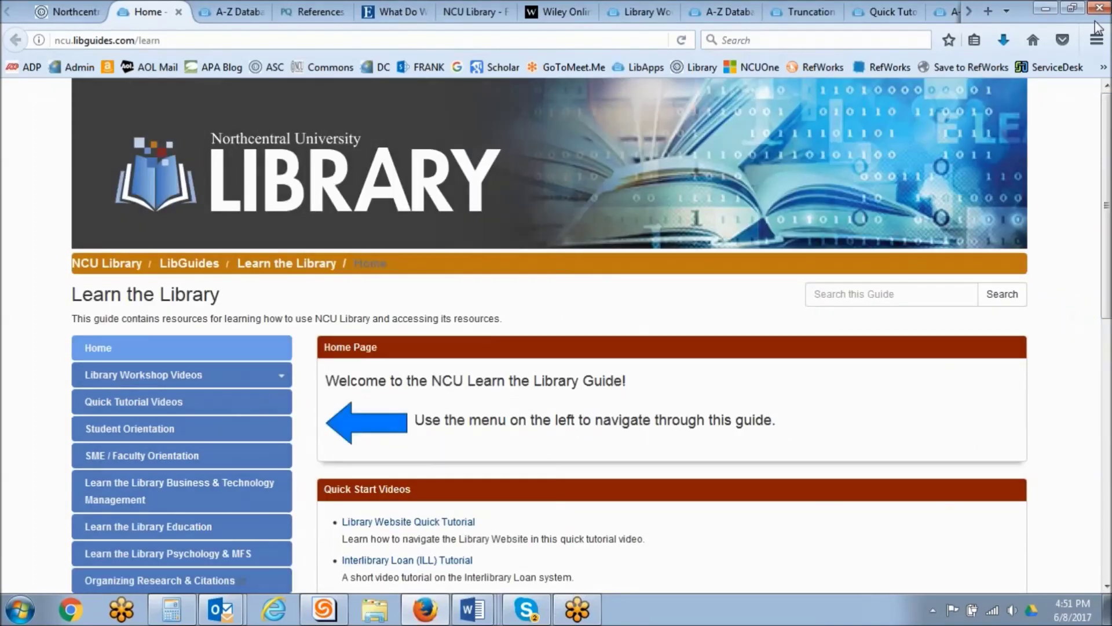